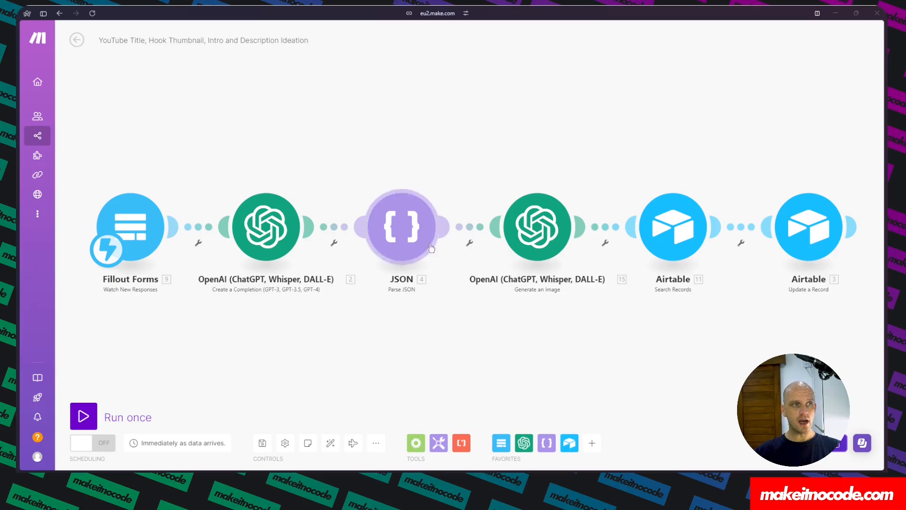
# Open the YouTube Generator (SaaS) base and scroll across its Content Planning table to review the fields.
pyautogui.moveTo(21, 184)
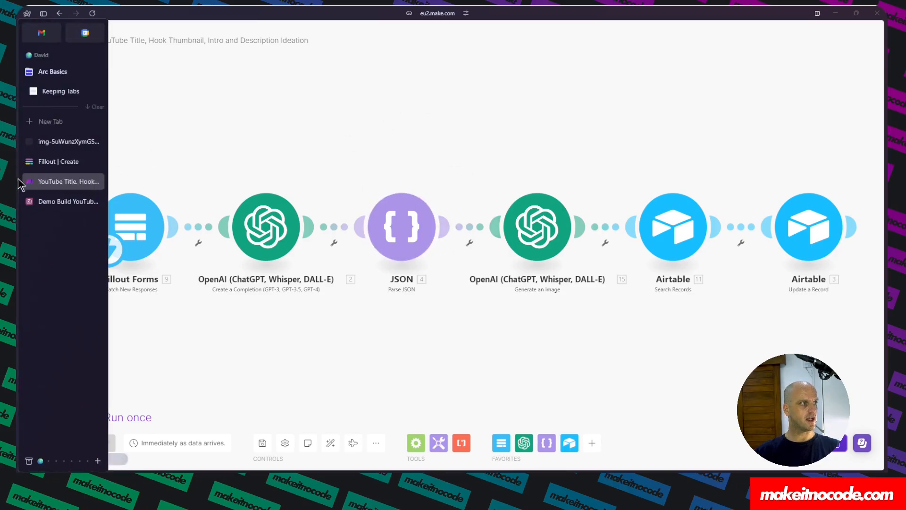
pyautogui.click(43, 204)
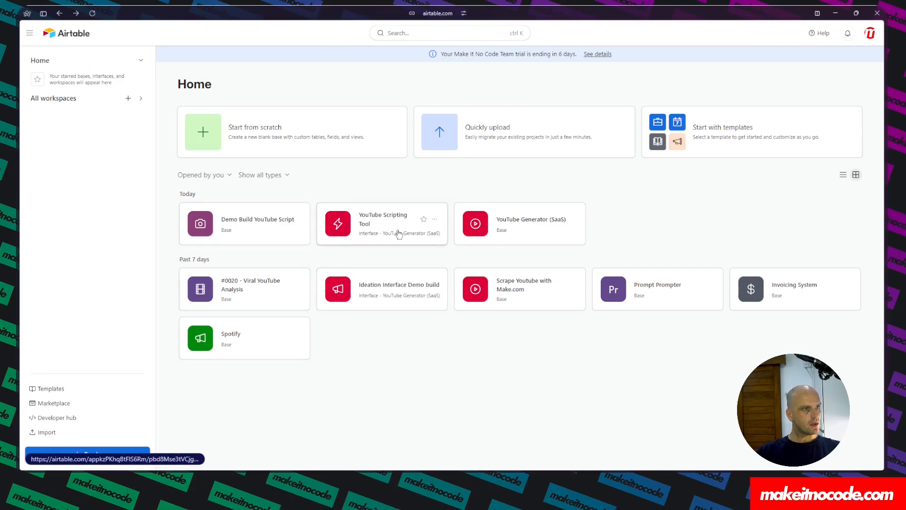
pyautogui.click(514, 225)
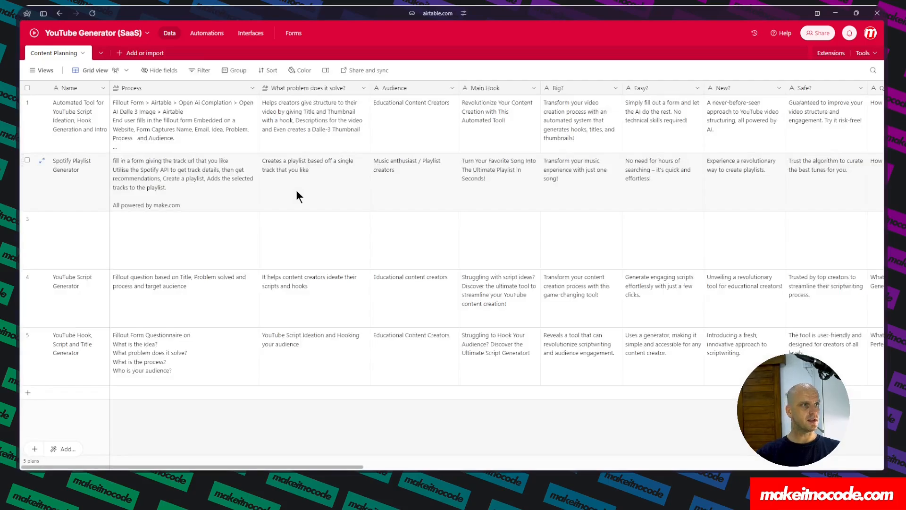
pyautogui.hscroll(10, 296, 190)
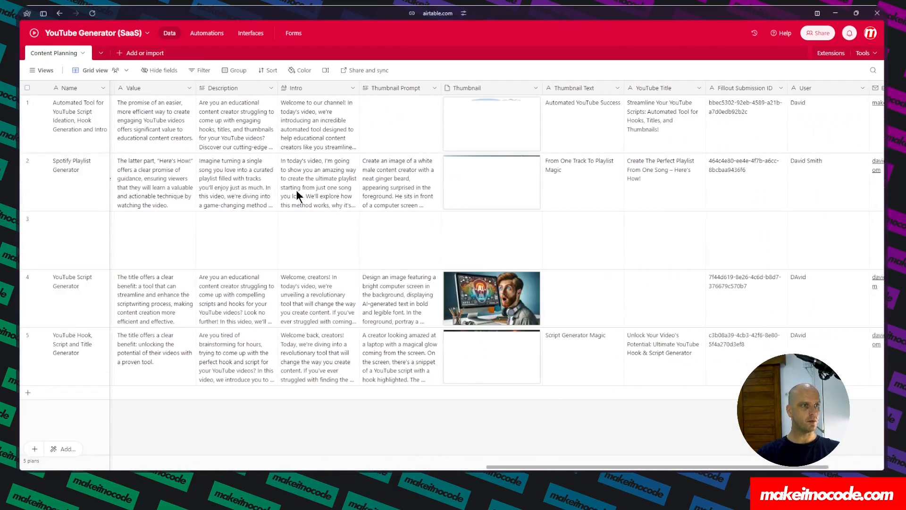
pyautogui.hscroll(5, 296, 190)
pyautogui.hscroll(-15, 296, 190)
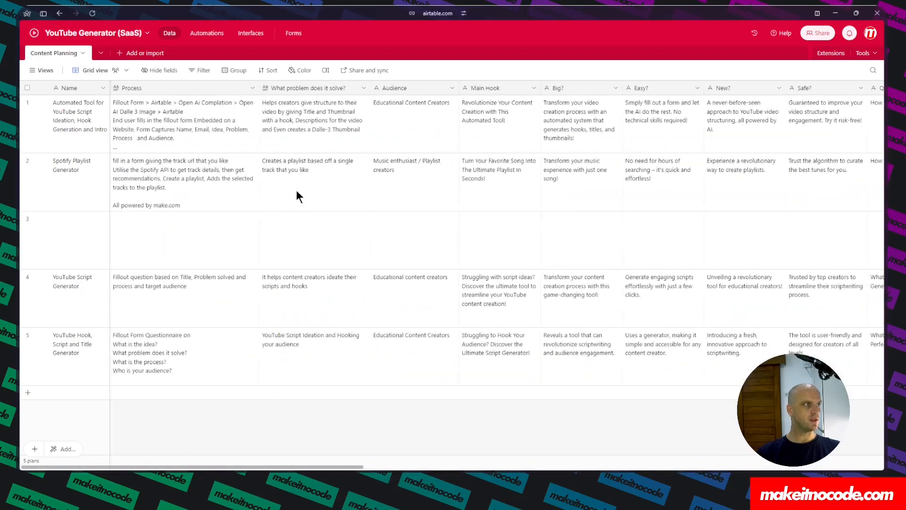
# Open the Demo Build YouTube Script base and rename its table to Scripts, with each record called Record.
pyautogui.click(59, 14)
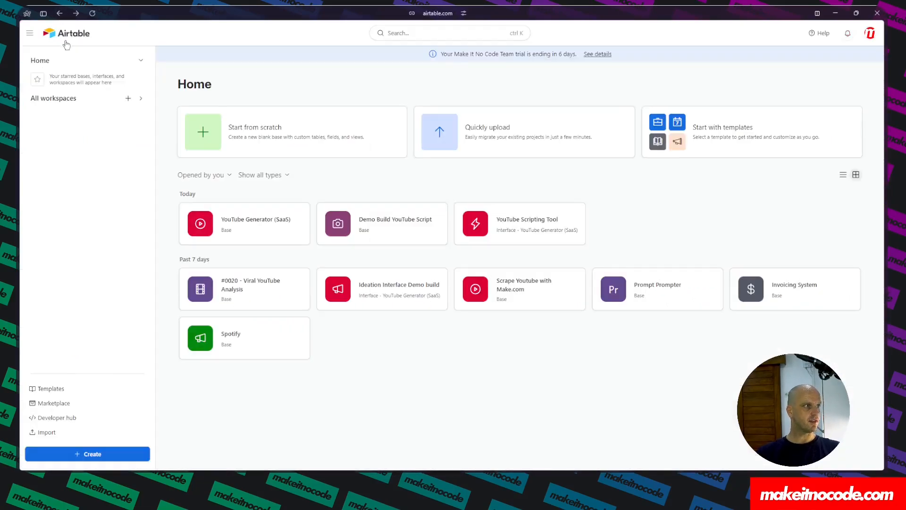
pyautogui.click(369, 225)
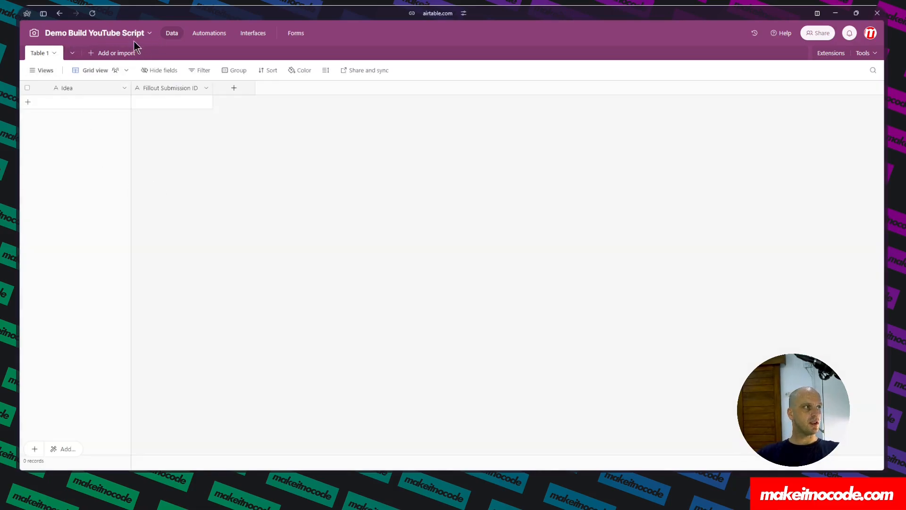
pyautogui.click(45, 54)
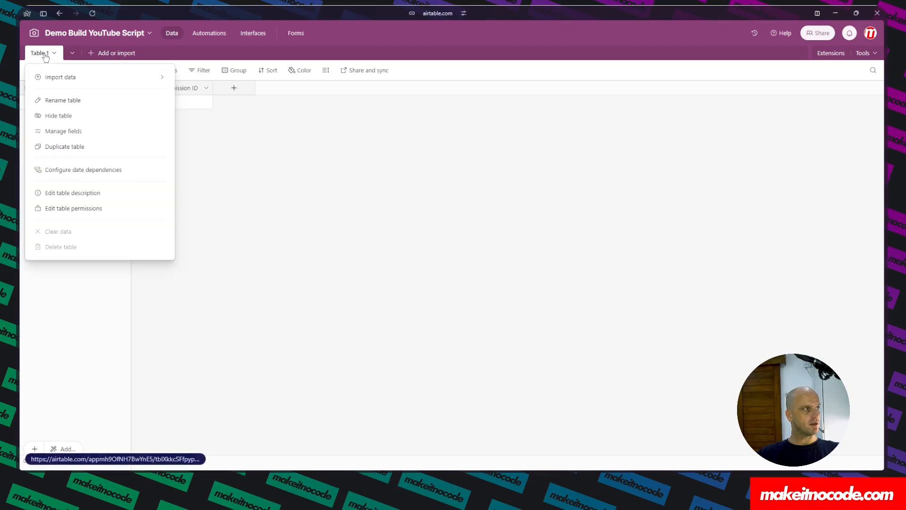
pyautogui.click(71, 100)
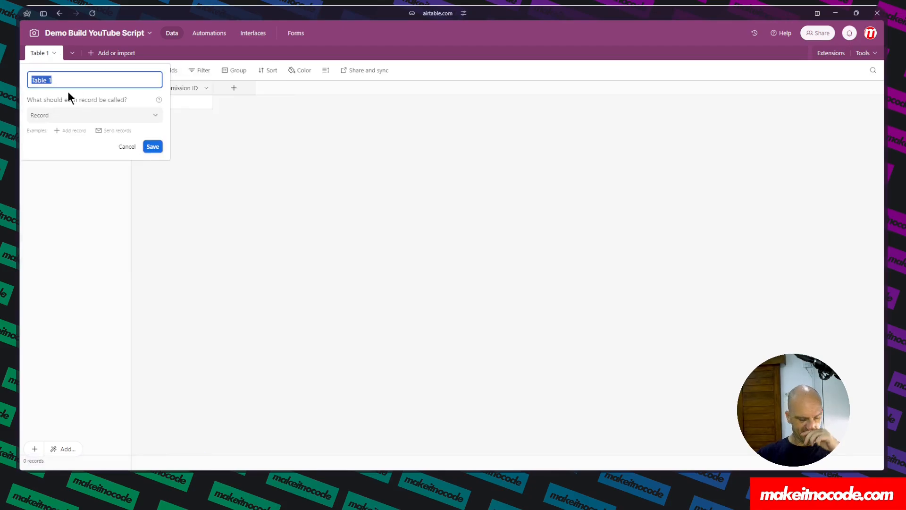
pyautogui.write('Scripts')
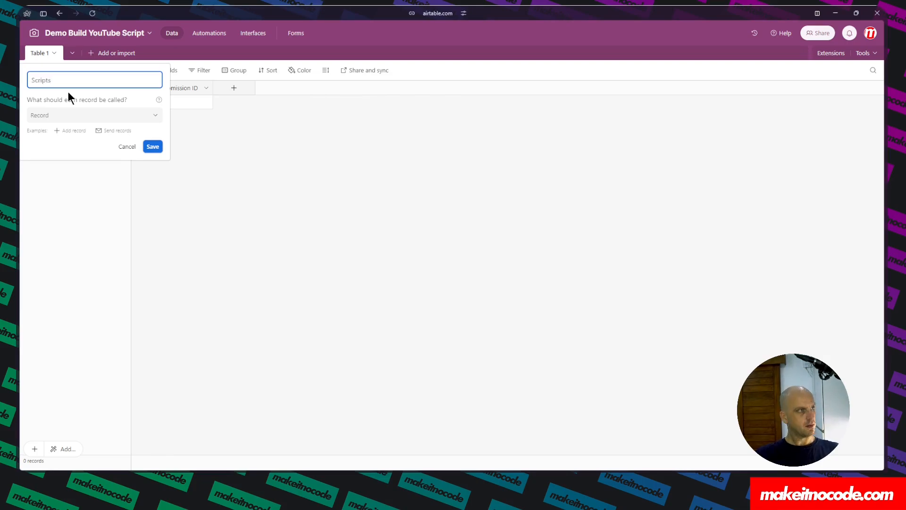
pyautogui.click(116, 115)
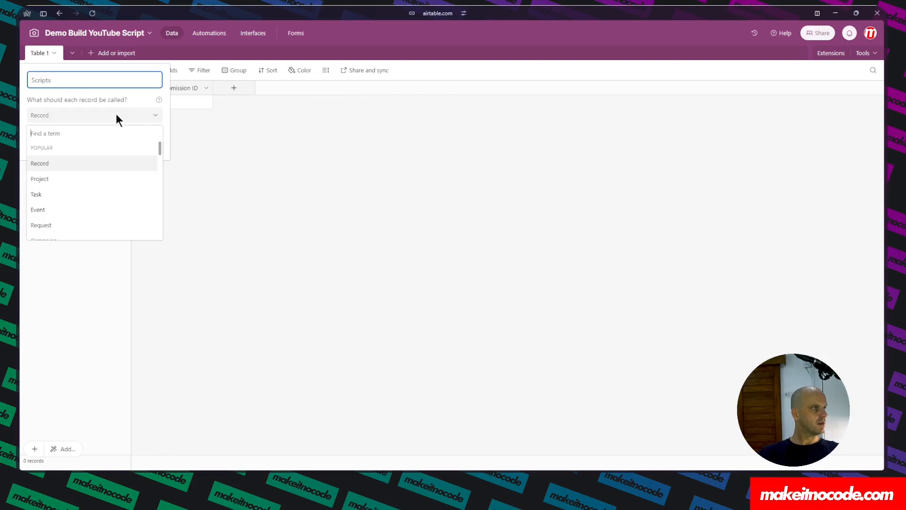
pyautogui.click(32, 163)
pyautogui.click(153, 146)
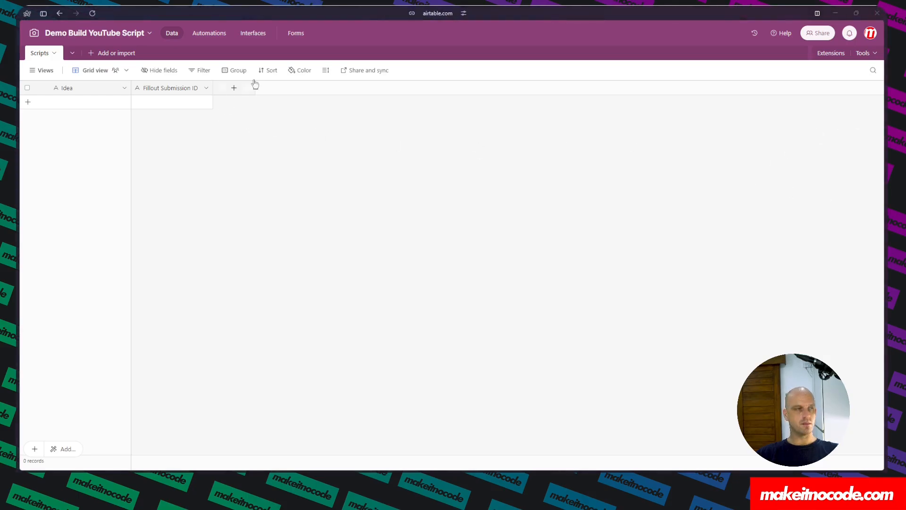
# Add a long text field named What is the Process to the Scripts table.
pyautogui.click(234, 88)
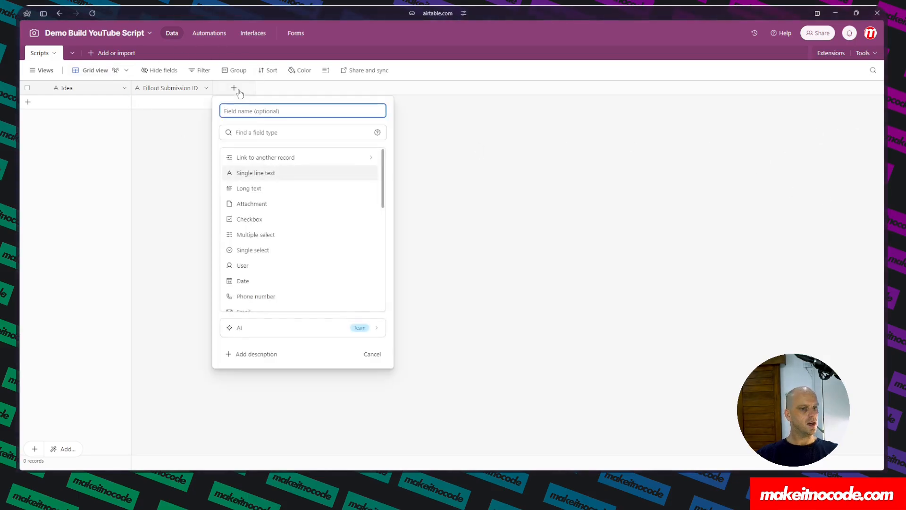
pyautogui.write('What is the Process')
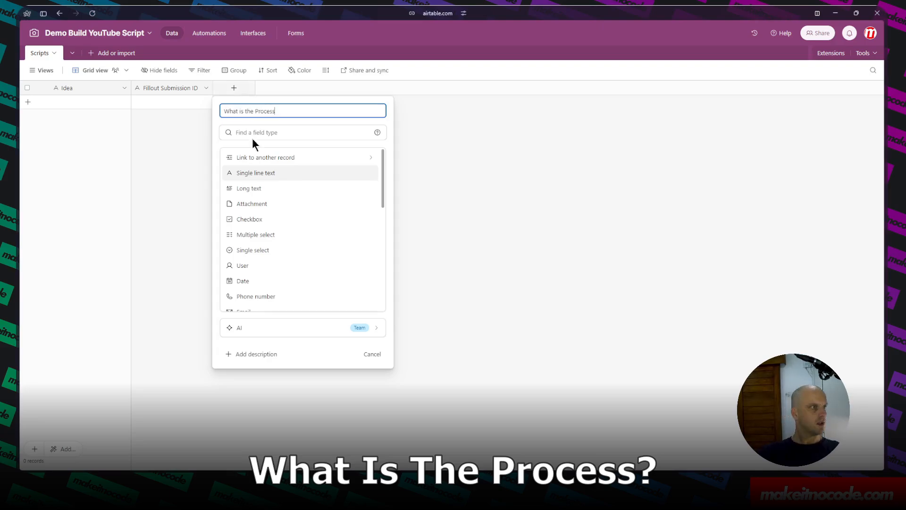
pyautogui.click(251, 189)
pyautogui.click(415, 229)
# Add a field named What problem does it solve to the table.
pyautogui.click(316, 88)
pyautogui.write('What problem')
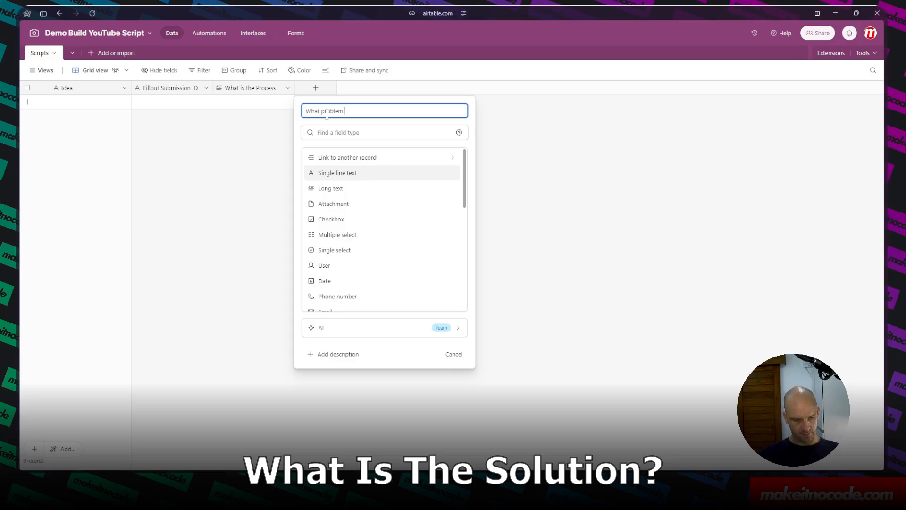
pyautogui.write(' does it solve?')
pyautogui.press('Return')
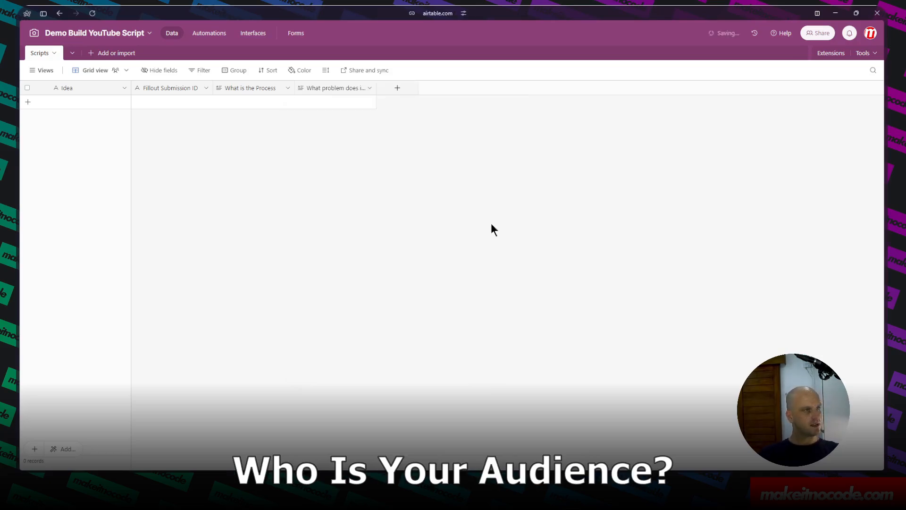
# Add a single line text field named Audience and move the Fillout Submission ID column to the end.
pyautogui.click(397, 88)
pyautogui.write('Audience')
pyautogui.click(420, 175)
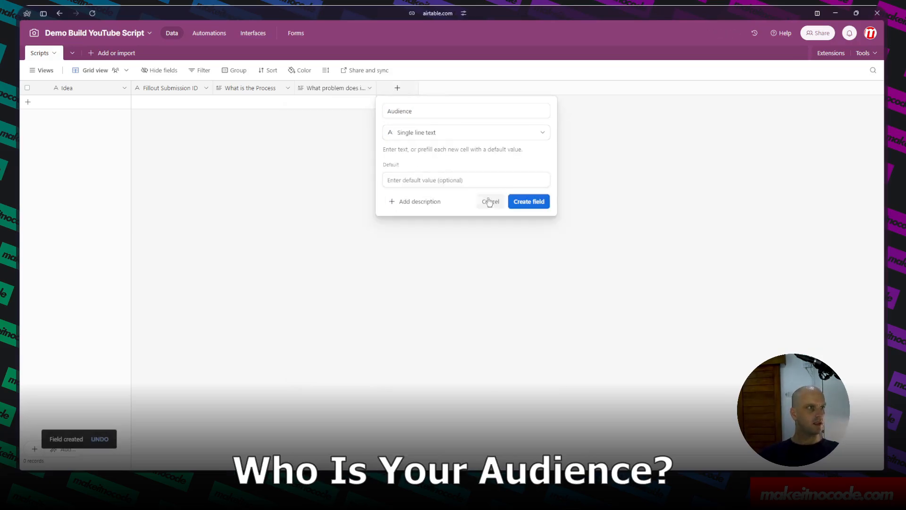
pyautogui.click(525, 201)
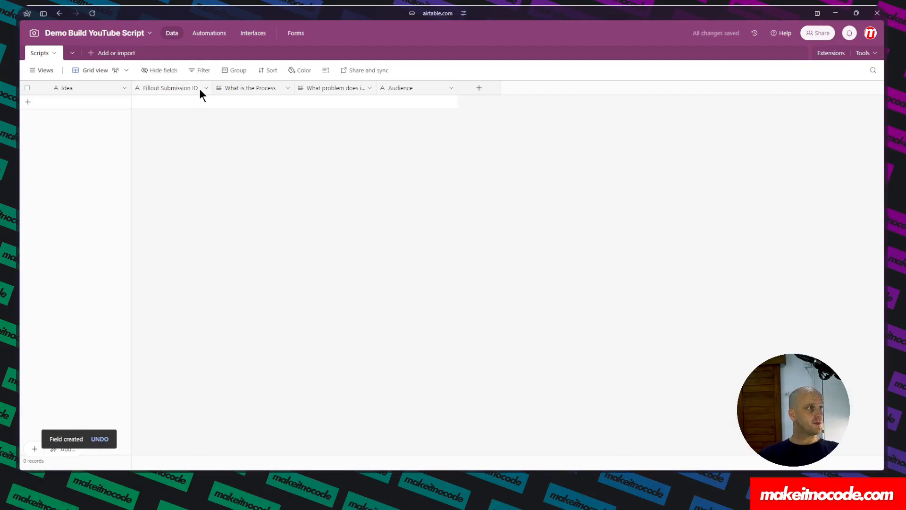
pyautogui.moveTo(182, 91); pyautogui.dragTo(463, 92)
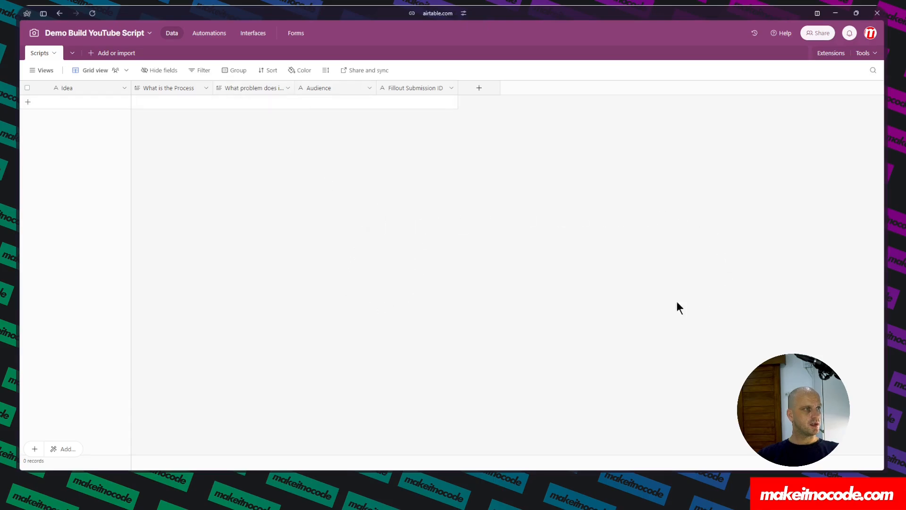
# Switch to Fillout and start a new form connected to Airtable.
pyautogui.moveTo(16, 140)
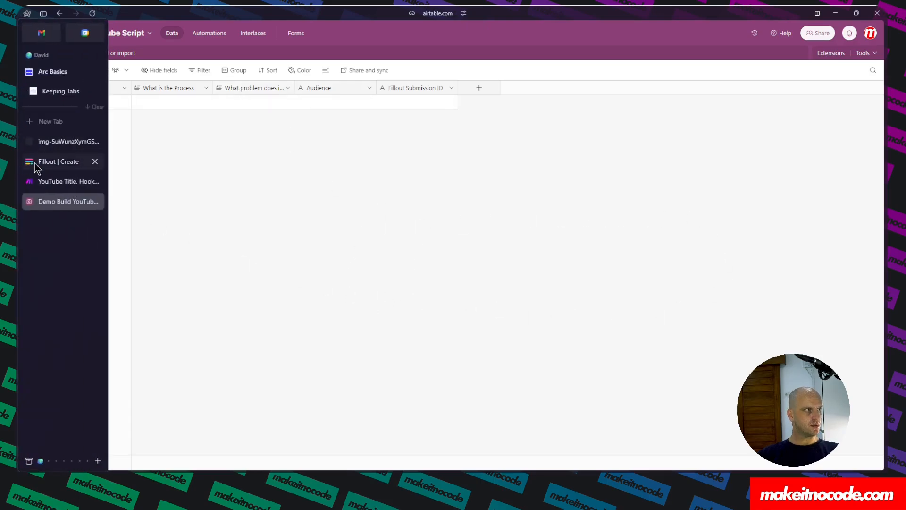
pyautogui.click(47, 162)
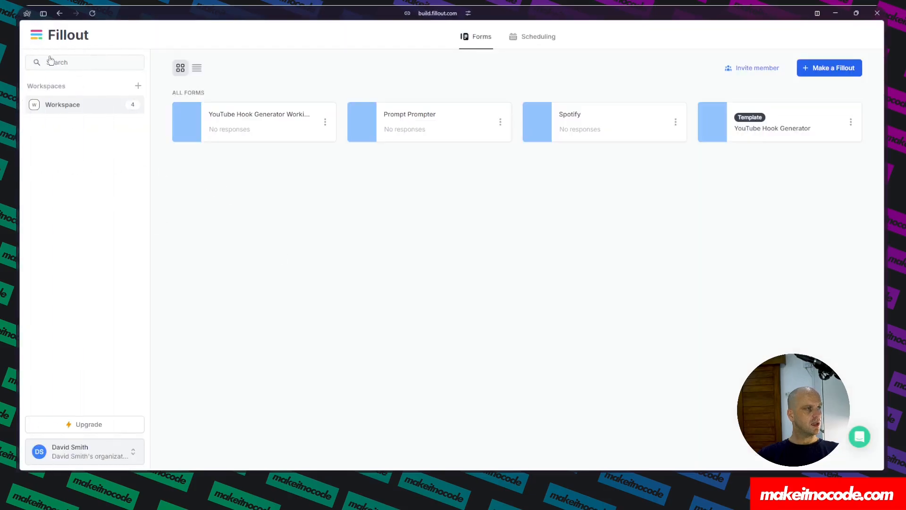
pyautogui.click(69, 38)
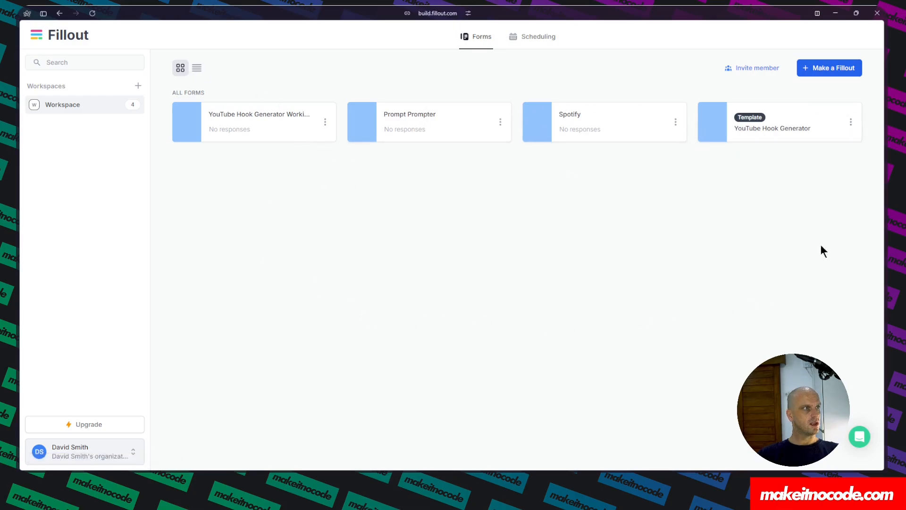
pyautogui.click(827, 70)
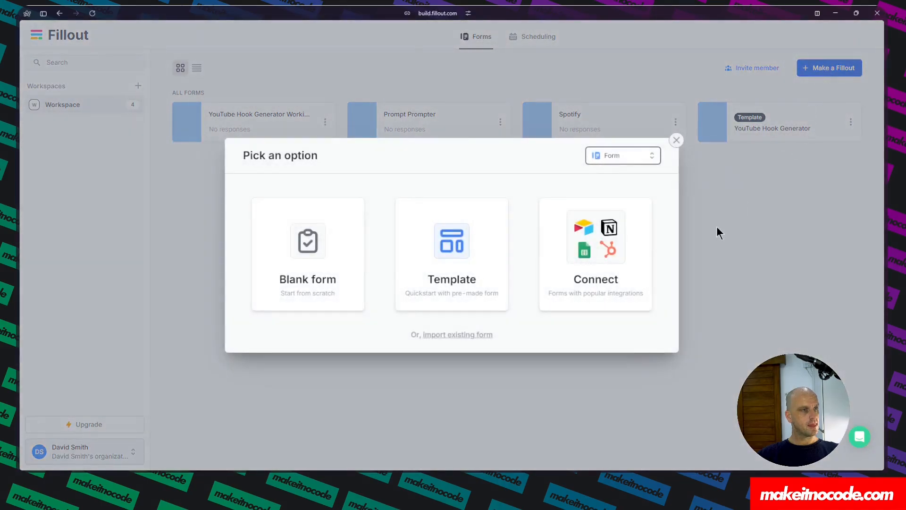
pyautogui.click(592, 255)
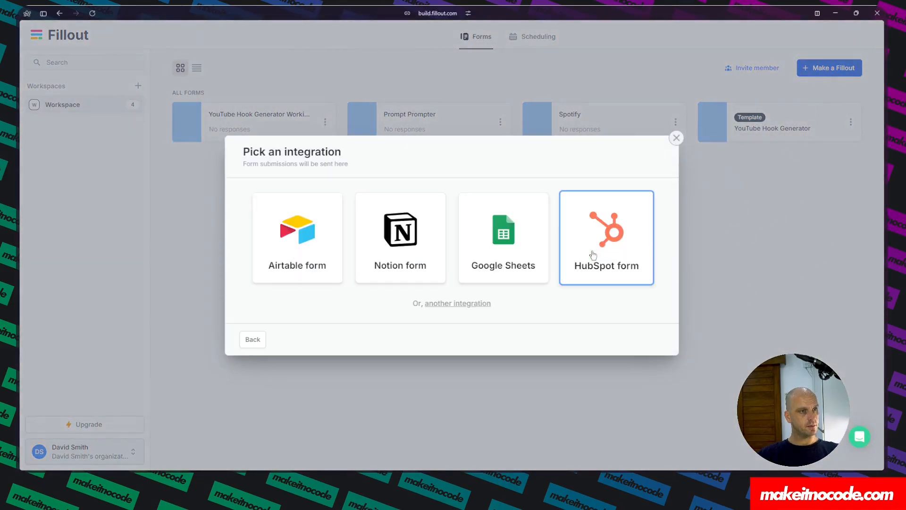
pyautogui.click(290, 243)
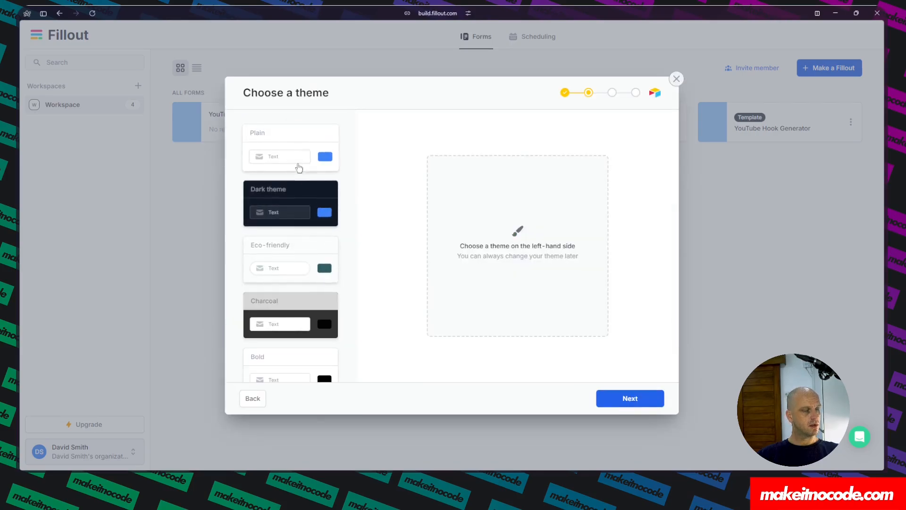
# Choose the Coral theme for the form and continue.
pyautogui.scroll(-3, 279, 151)
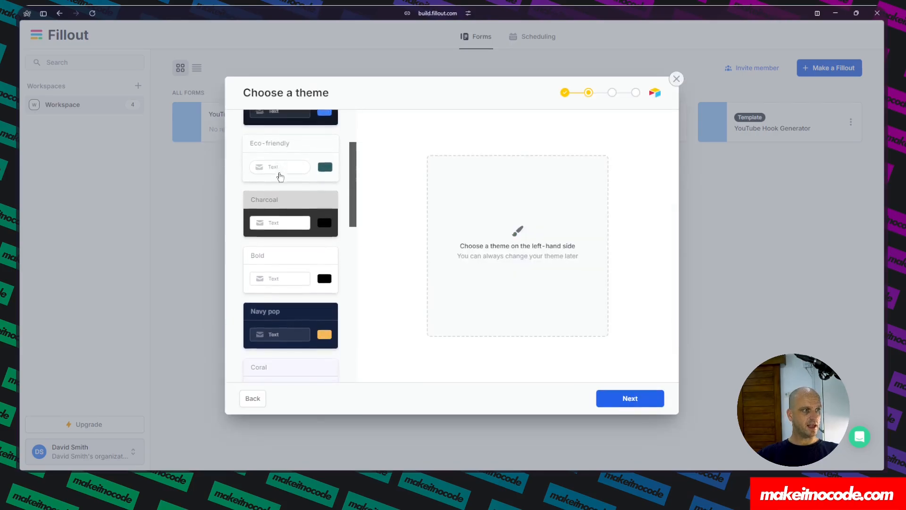
pyautogui.scroll(-5, 280, 176)
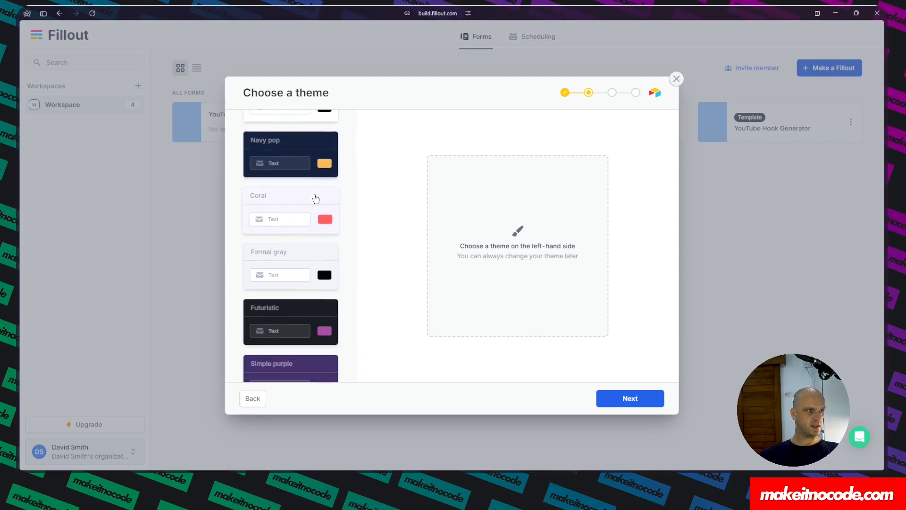
pyautogui.click(301, 198)
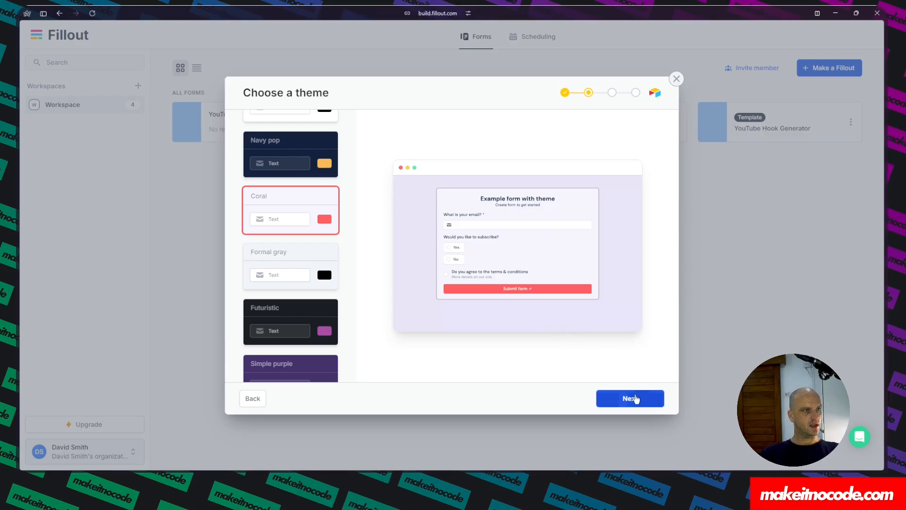
pyautogui.click(636, 399)
# Select the Make It No Code Airtable account and continue.
pyautogui.click(460, 294)
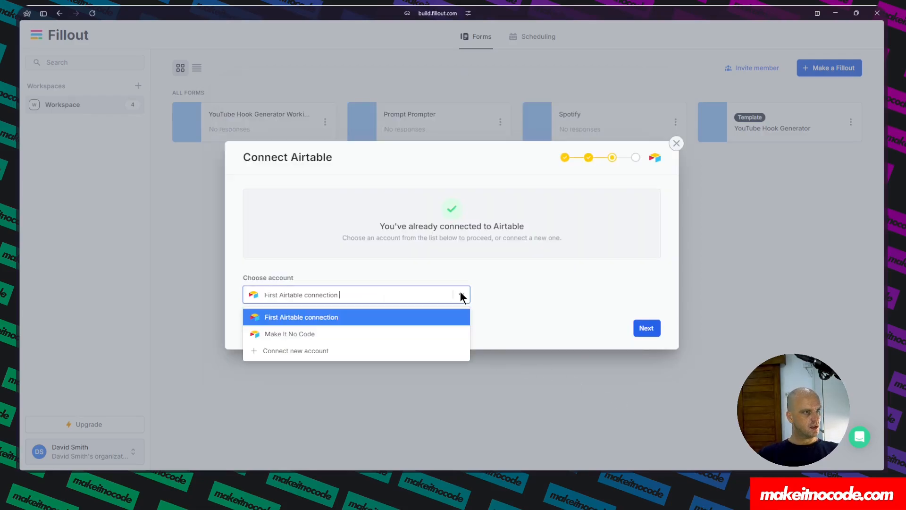
pyautogui.click(309, 333)
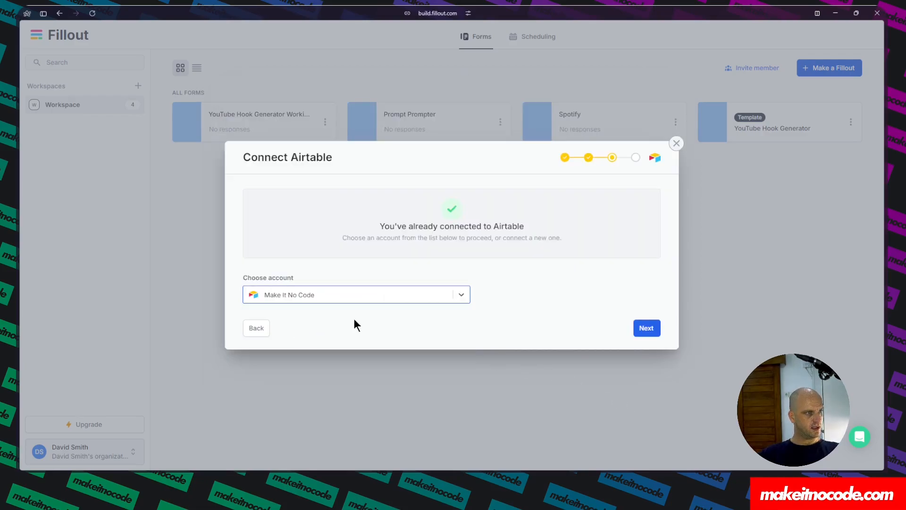
pyautogui.click(644, 328)
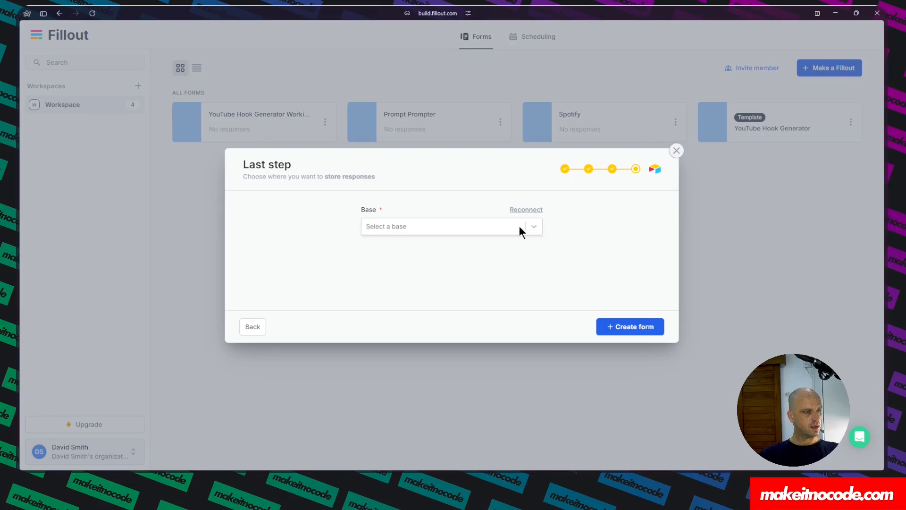
pyautogui.click(535, 226)
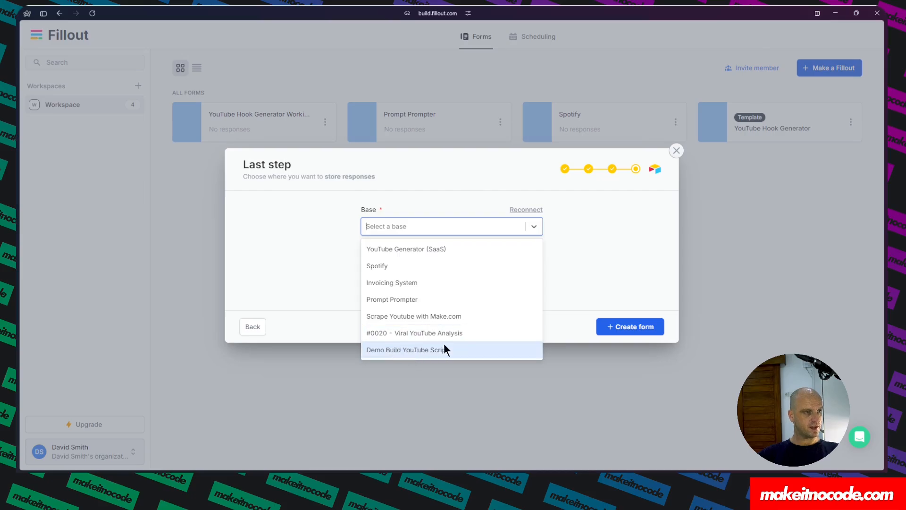
pyautogui.click(526, 213)
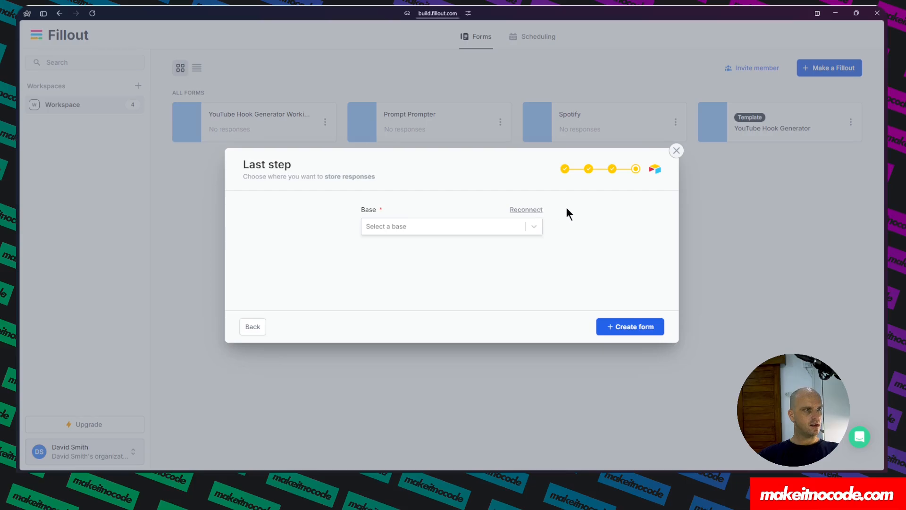
pyautogui.click(517, 210)
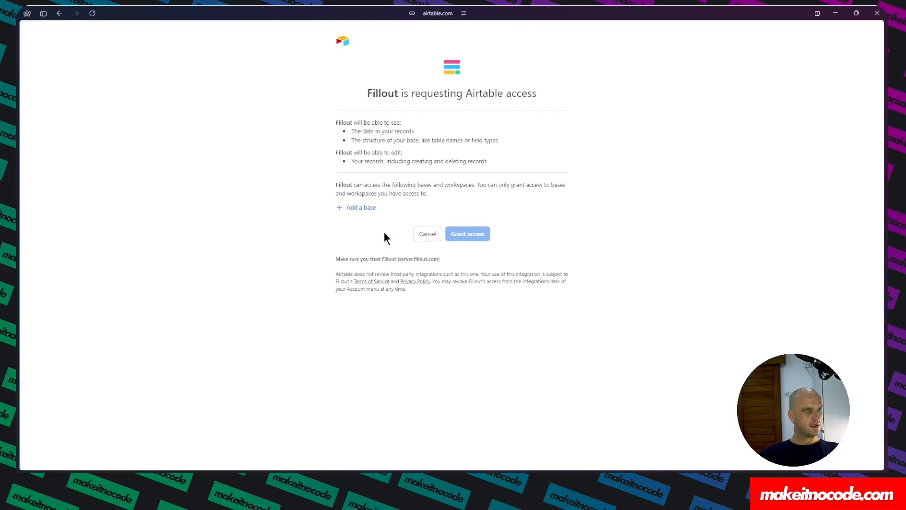
pyautogui.click(355, 209)
pyautogui.scroll(-5, 373, 313)
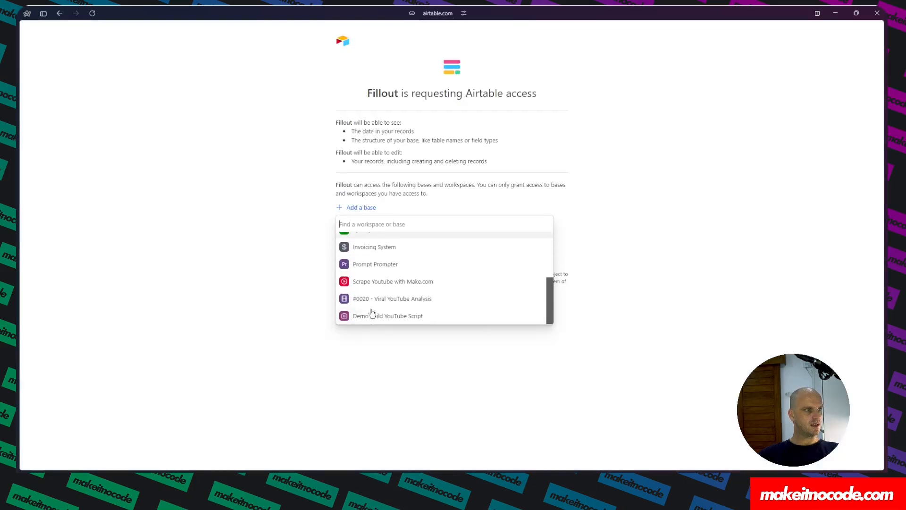
pyautogui.click(280, 194)
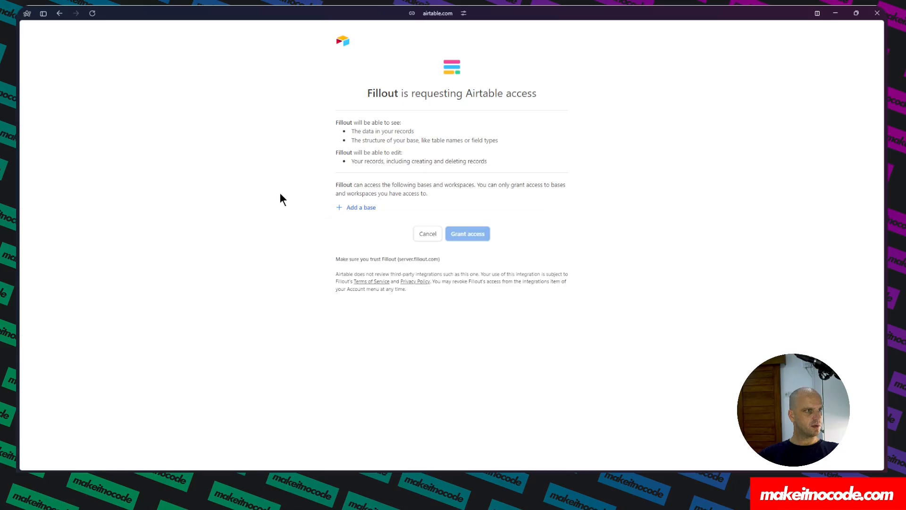
pyautogui.click(428, 235)
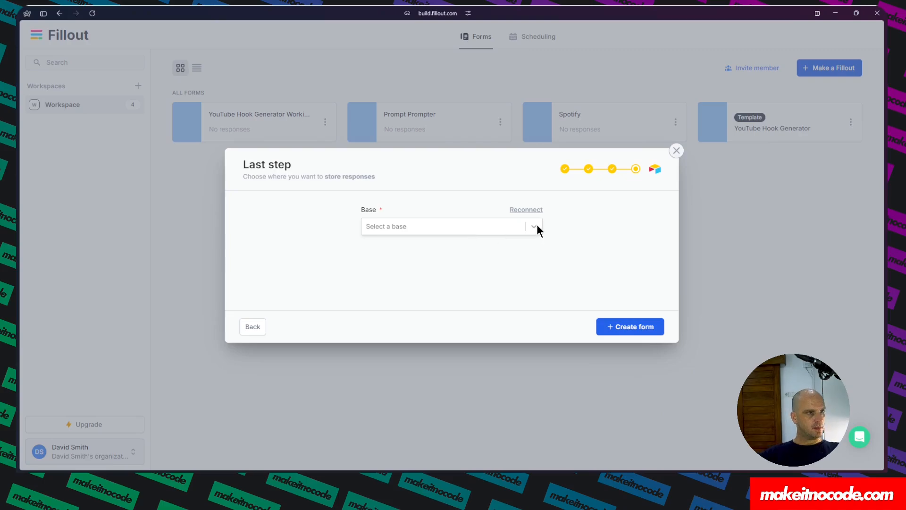
# Choose the Demo Build YouTube Script base and the Scripts table, then create the form.
pyautogui.click(535, 228)
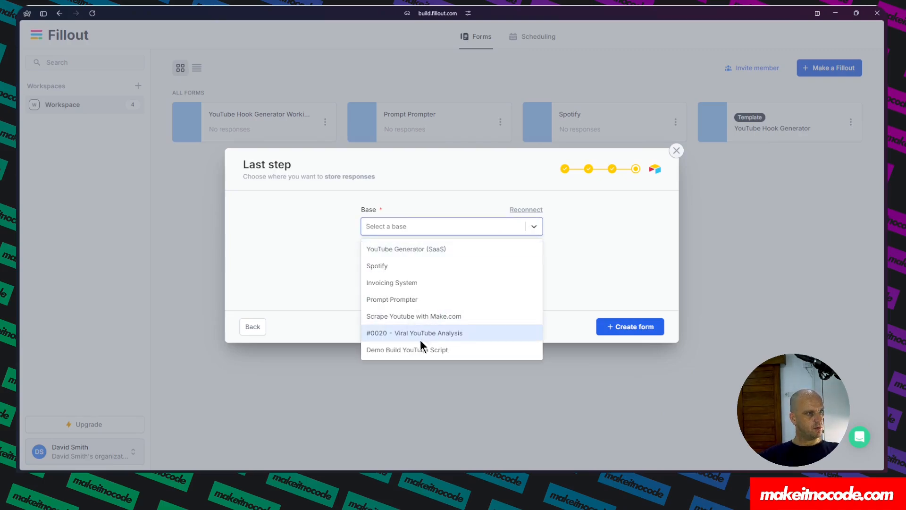
pyautogui.click(415, 352)
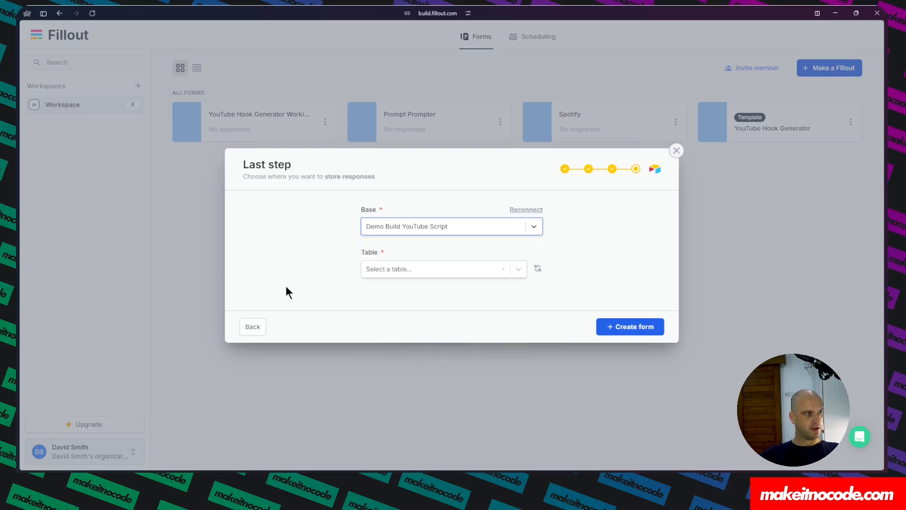
pyautogui.click(518, 268)
pyautogui.click(405, 292)
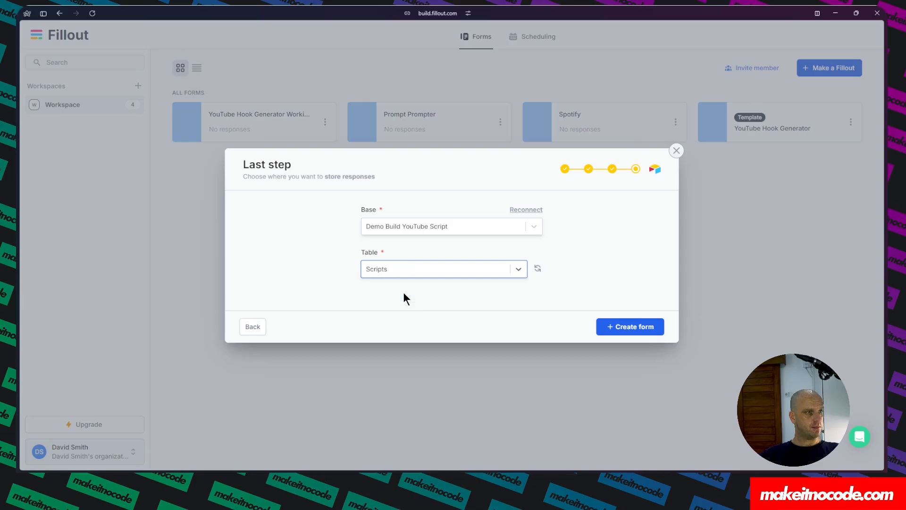
pyautogui.click(633, 325)
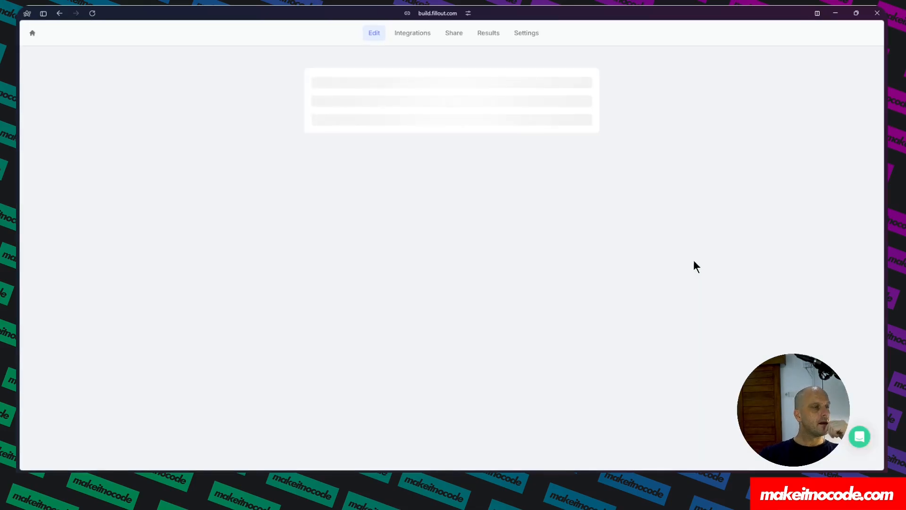
pyautogui.press('Return')
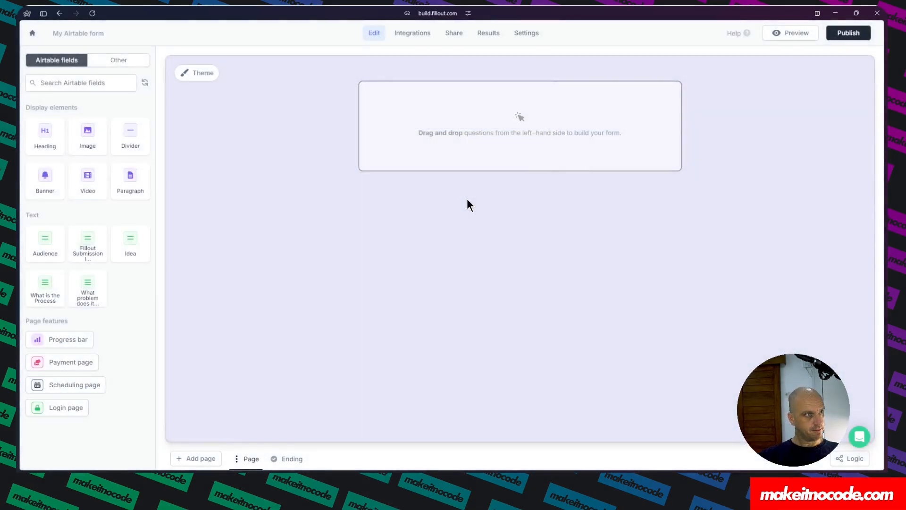
# Rename the form to Demo Build YouTube Scripts.
pyautogui.click(82, 34)
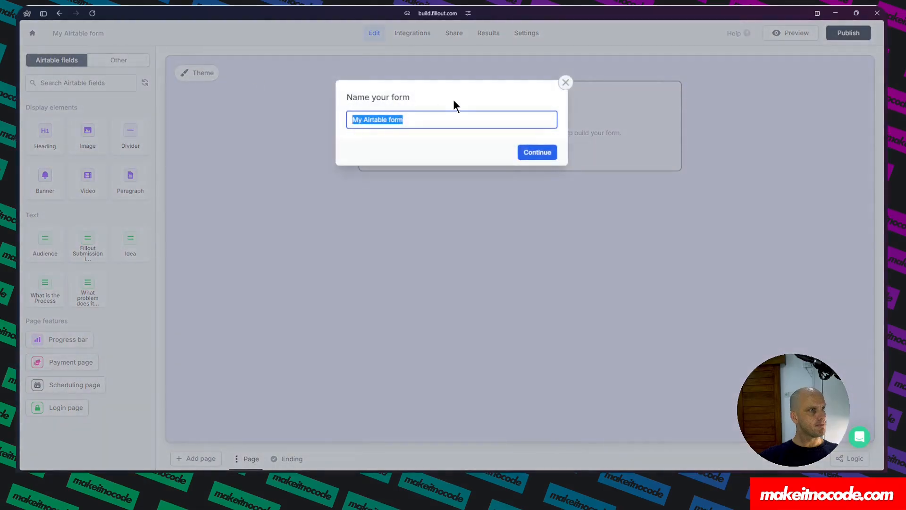
pyautogui.write('Demo')
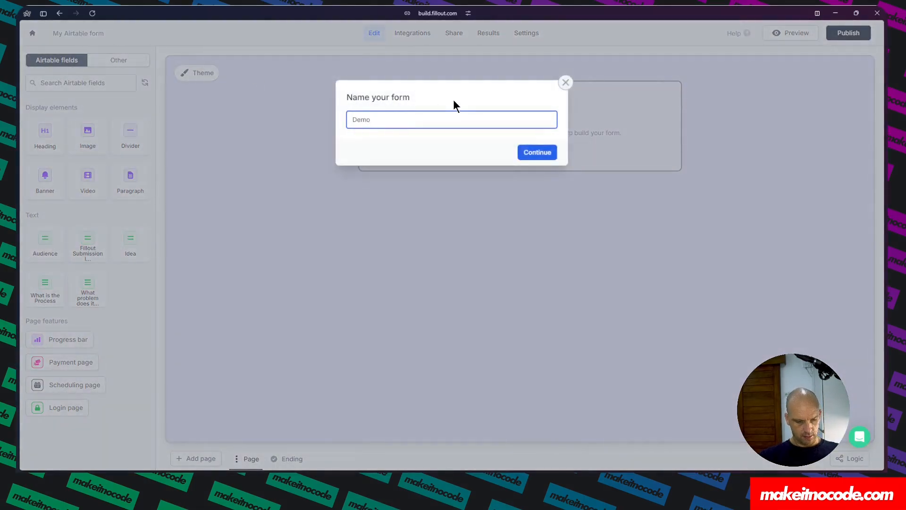
pyautogui.write(' Build ')
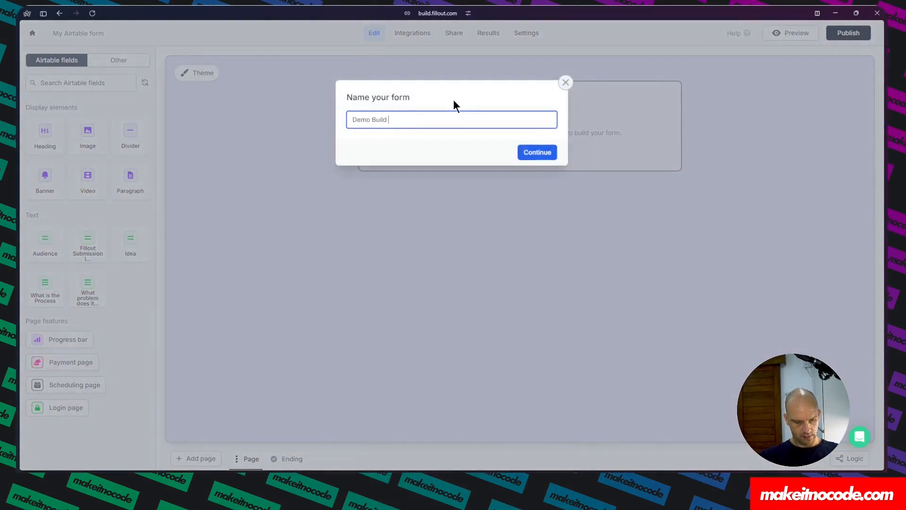
pyautogui.write('YouTube ')
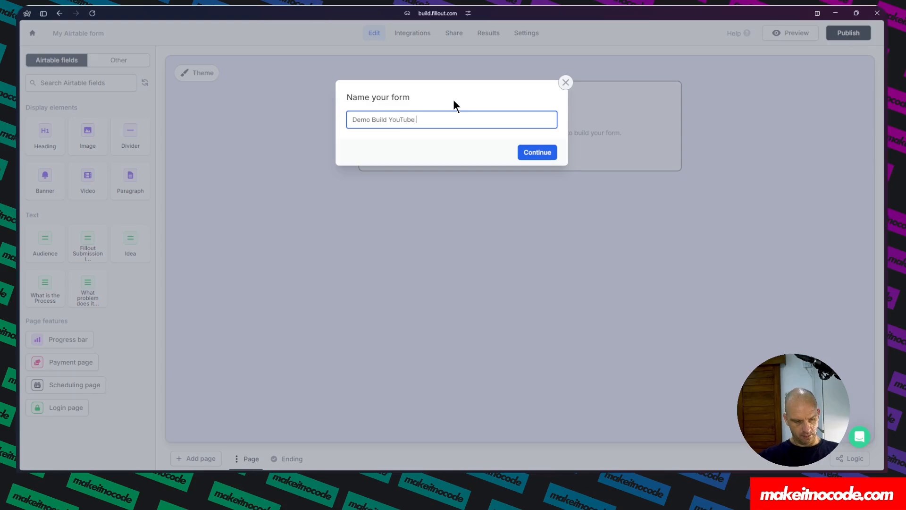
pyautogui.write('Scripts')
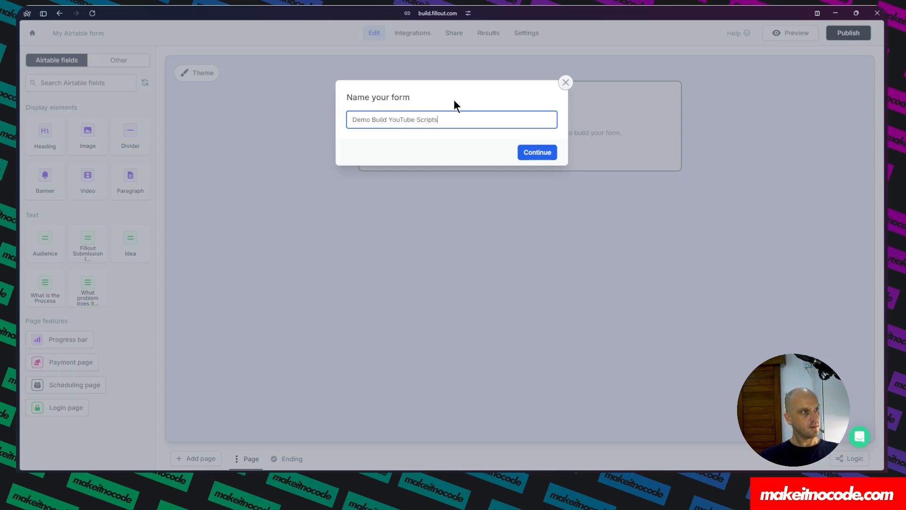
pyautogui.click(542, 152)
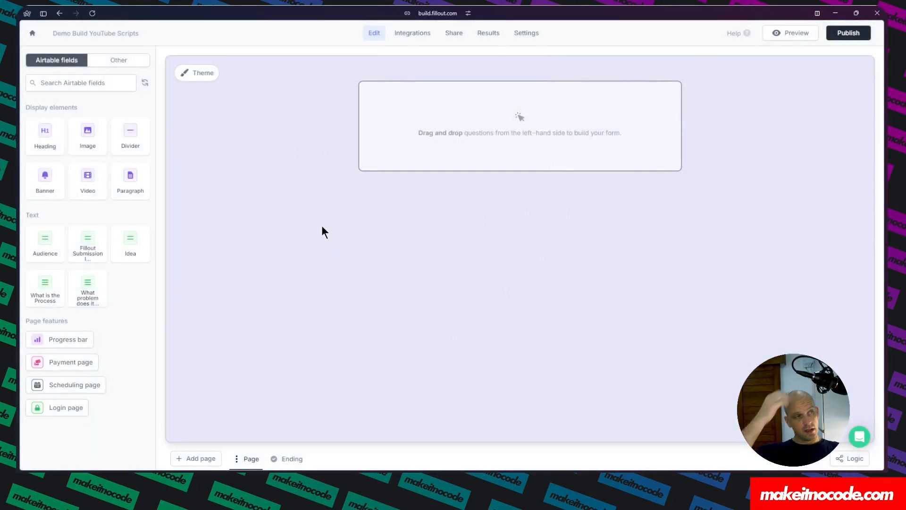
# Edit the Coral theme and switch its layout to a split position with a side image.
pyautogui.click(201, 73)
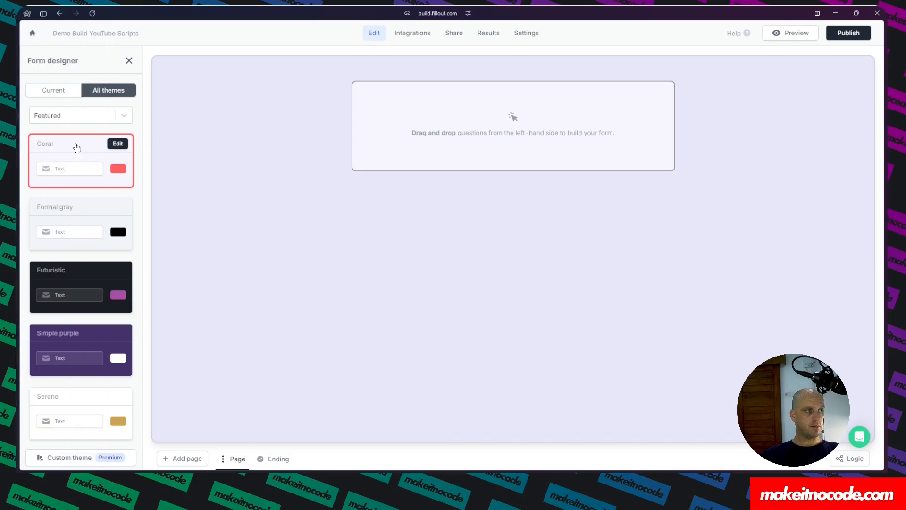
pyautogui.click(118, 143)
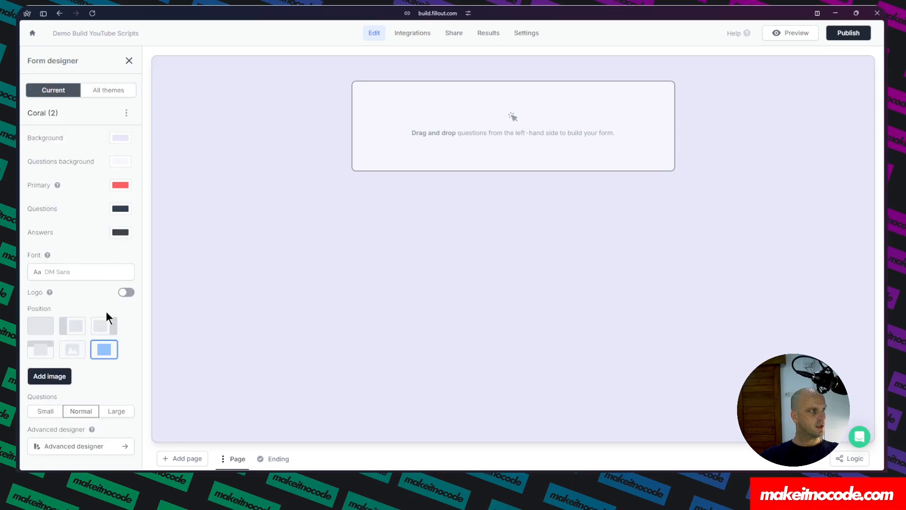
pyautogui.click(71, 326)
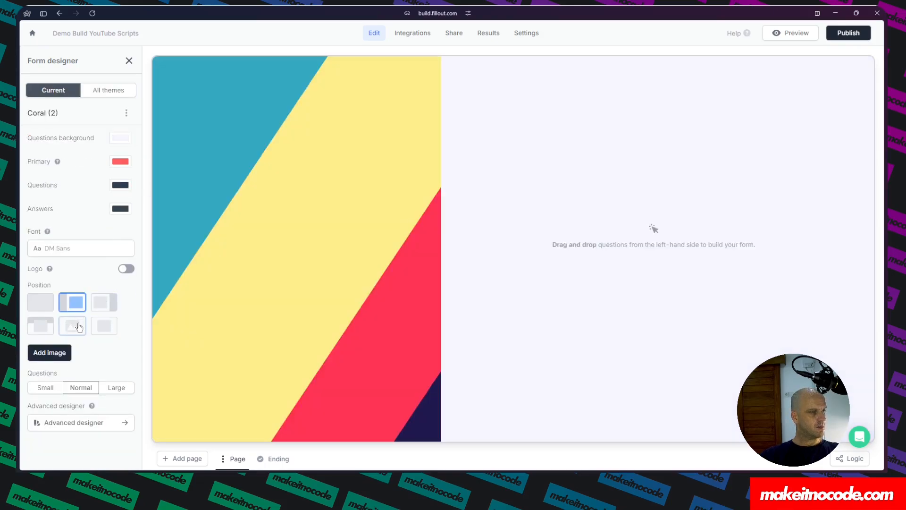
# Add a gallery image found by searching YouTube as the form's side image.
pyautogui.click(50, 352)
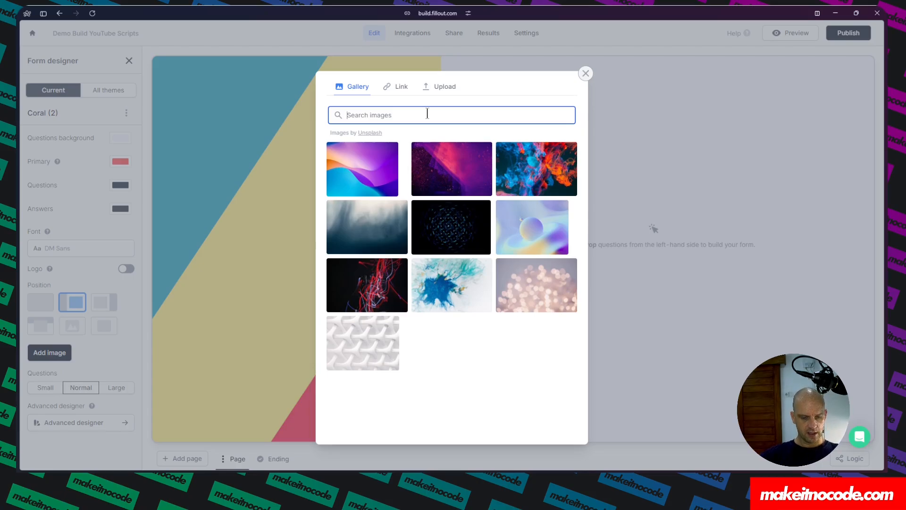
pyautogui.write('YouTube')
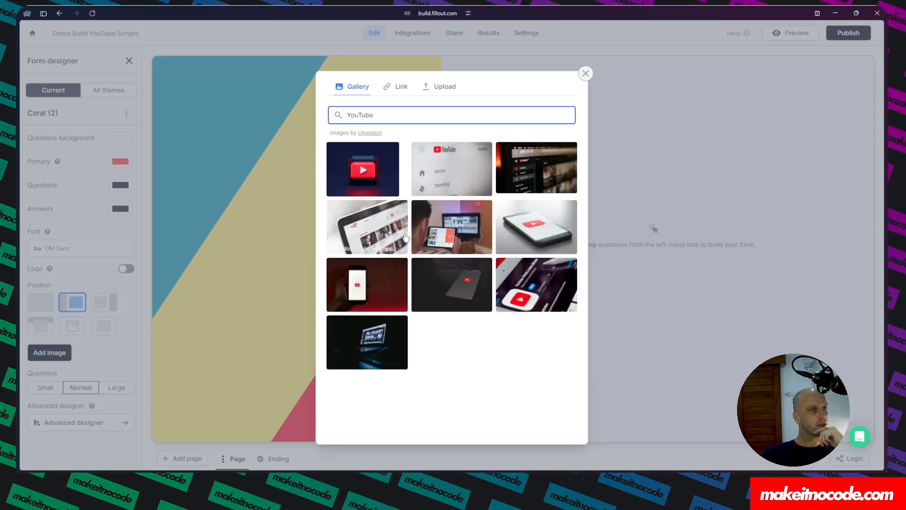
pyautogui.click(538, 230)
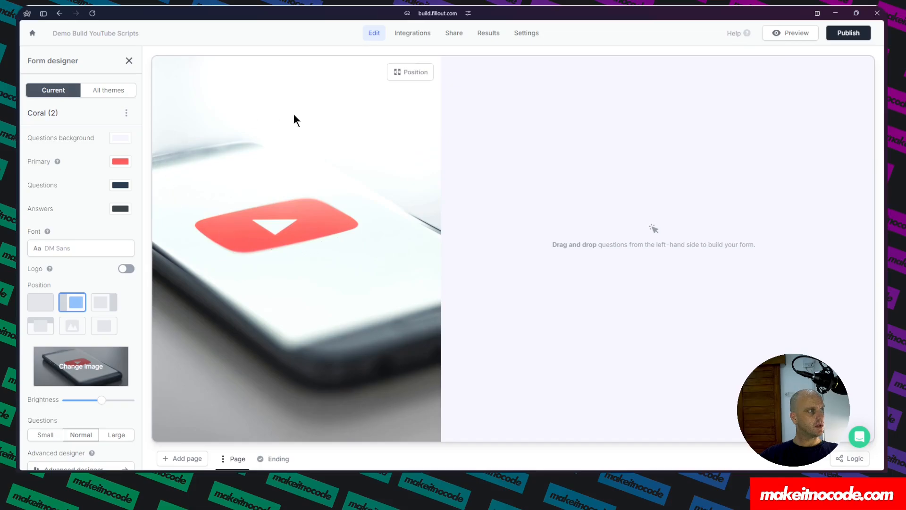
# Add the Idea, What problem does it solve?, What is the Process and Audience fields to the form.
pyautogui.click(129, 62)
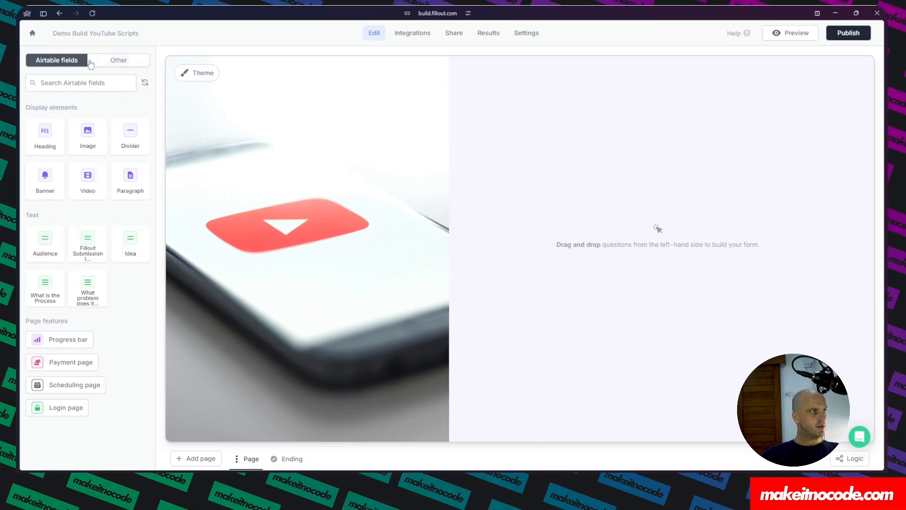
pyautogui.click(119, 60)
pyautogui.click(65, 65)
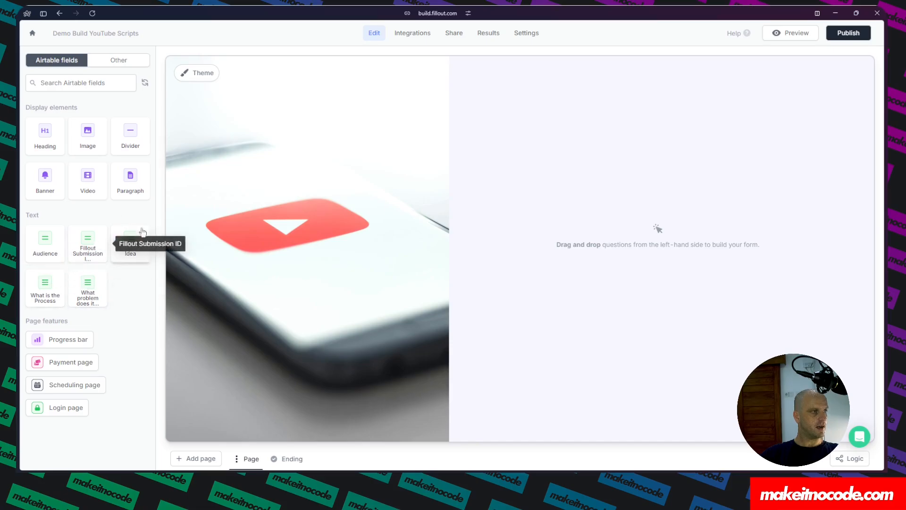
pyautogui.click(129, 259)
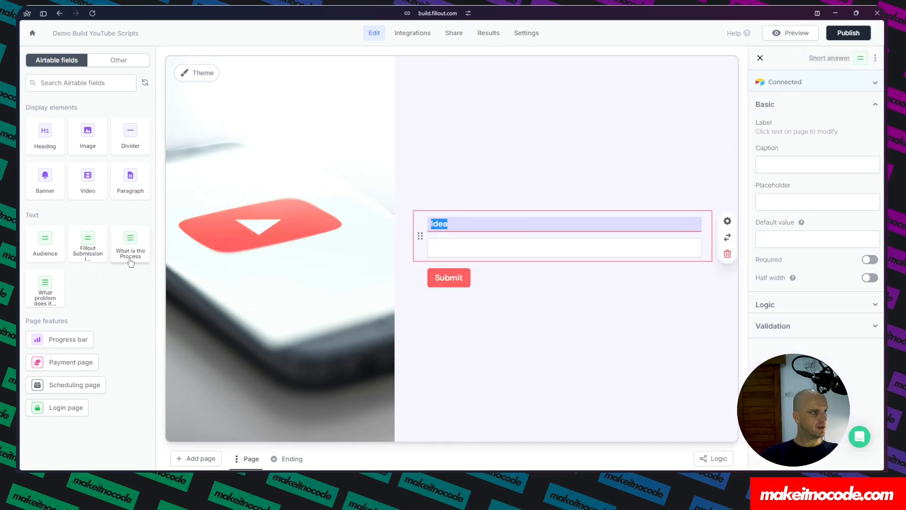
pyautogui.click(45, 286)
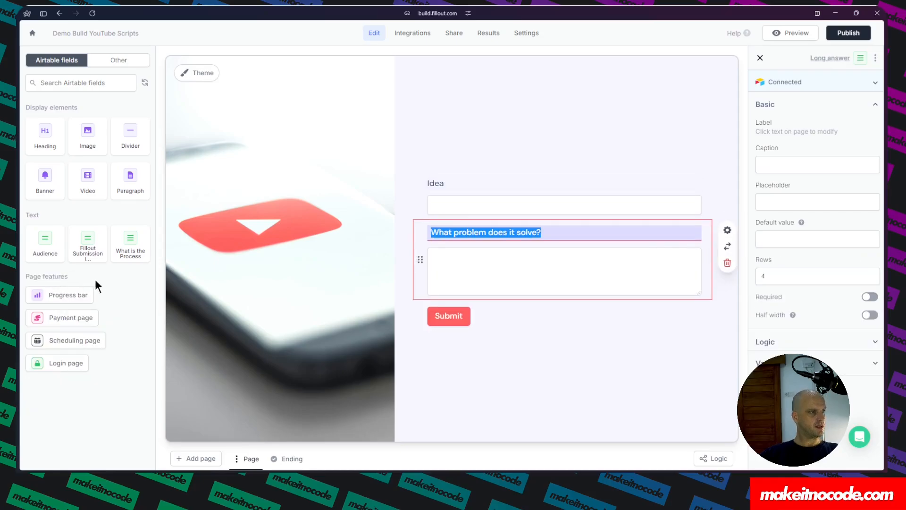
pyautogui.click(133, 243)
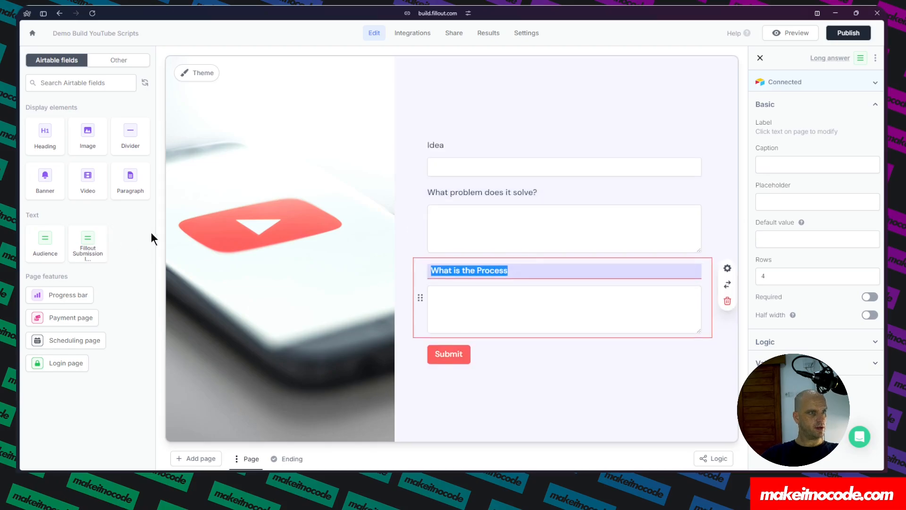
pyautogui.click(46, 244)
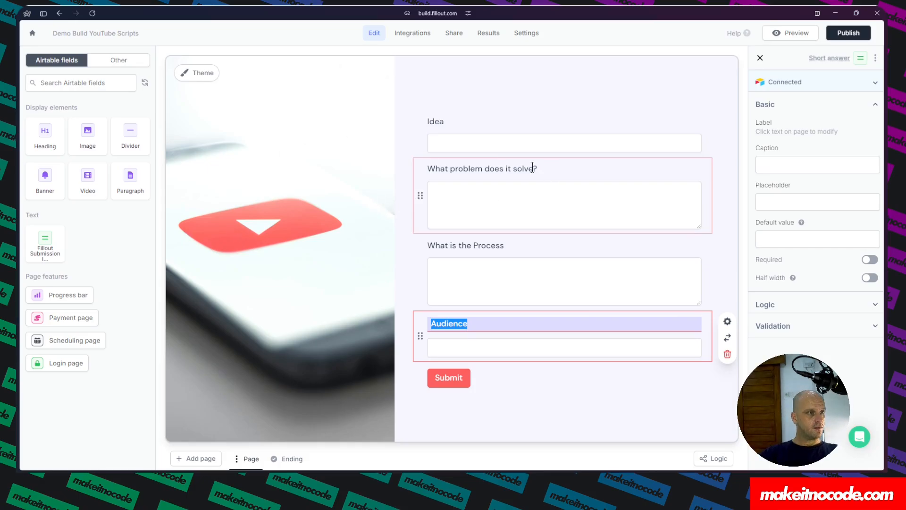
# Preview the form as a respondent and return to the editor.
pyautogui.click(789, 34)
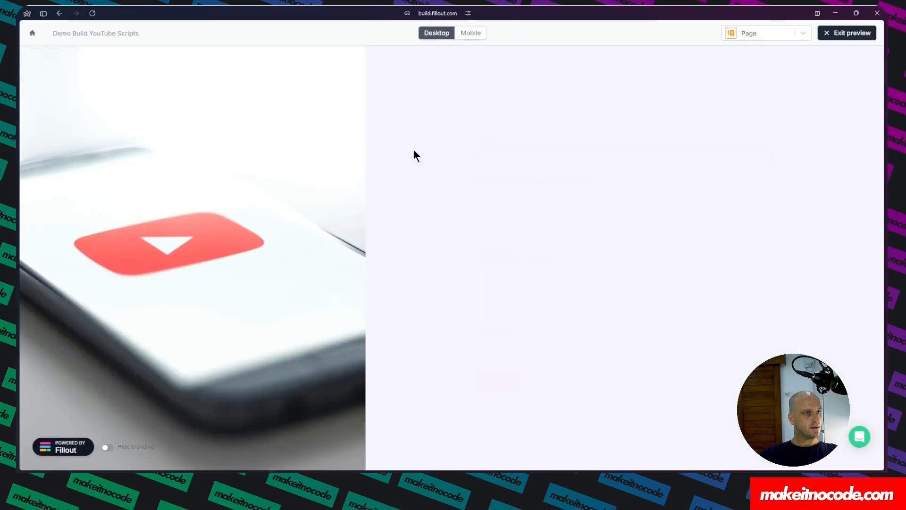
pyautogui.click(501, 386)
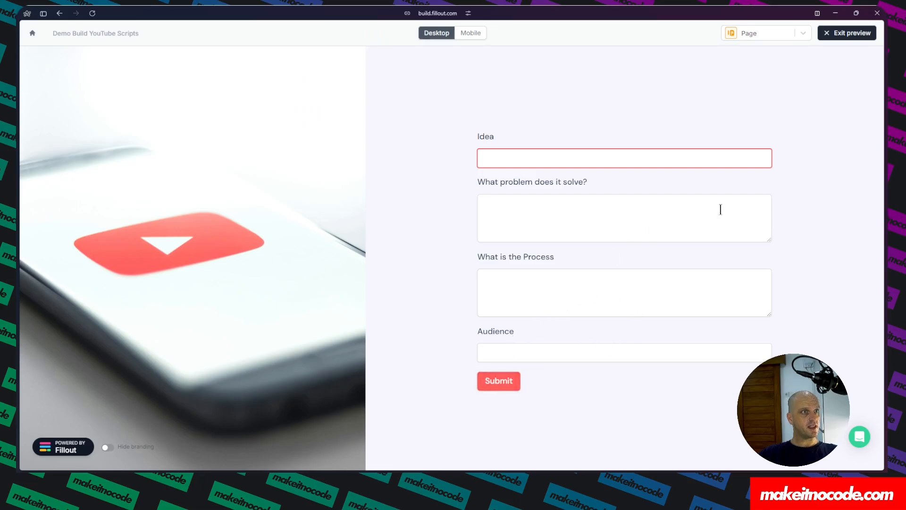
pyautogui.click(844, 37)
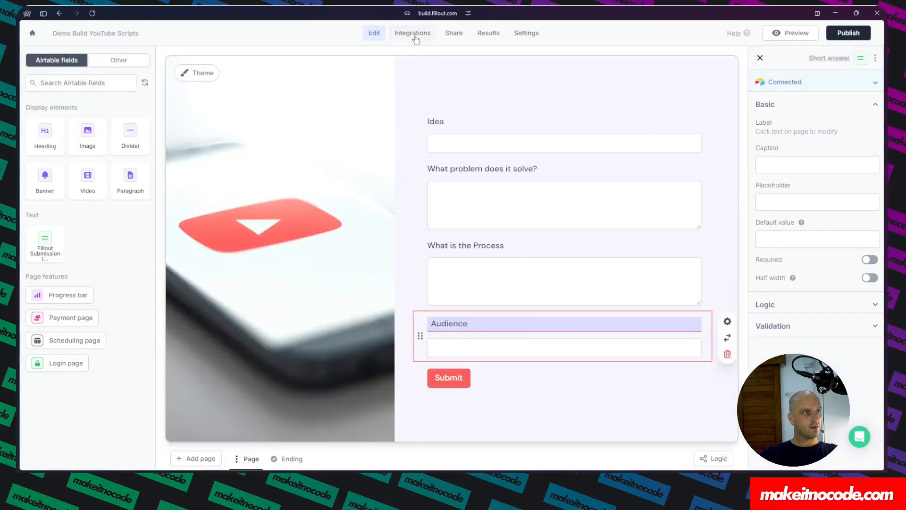
# In the form's Airtable integration, add a mapping from the Fillout Submission ID field to Submission ID and update it.
pyautogui.click(413, 33)
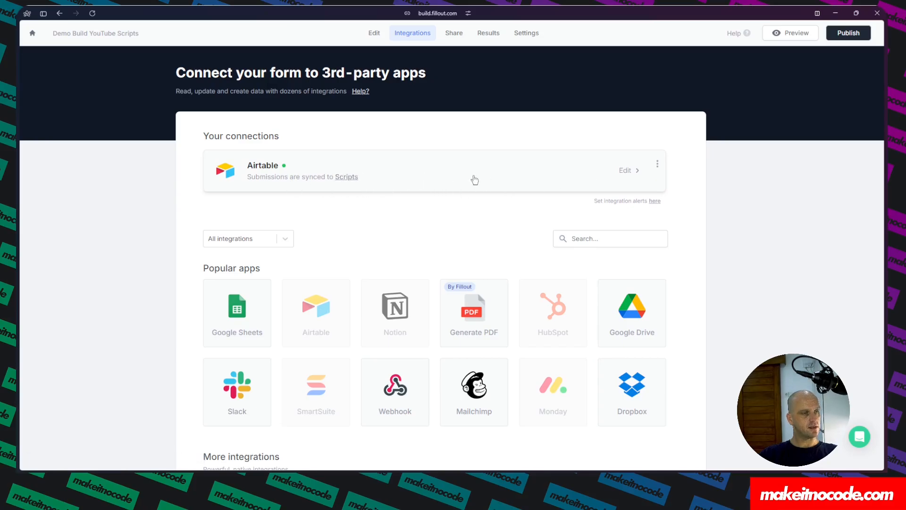
pyautogui.click(632, 172)
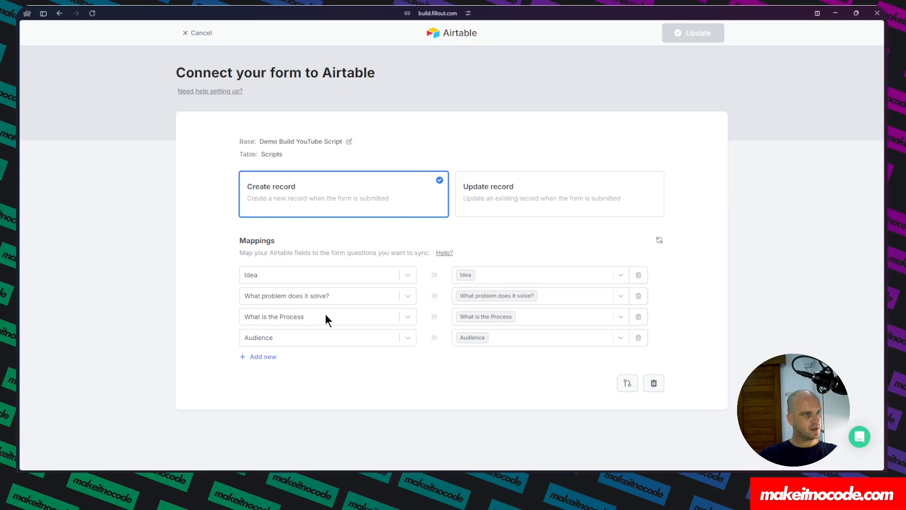
pyautogui.click(262, 357)
pyautogui.click(283, 358)
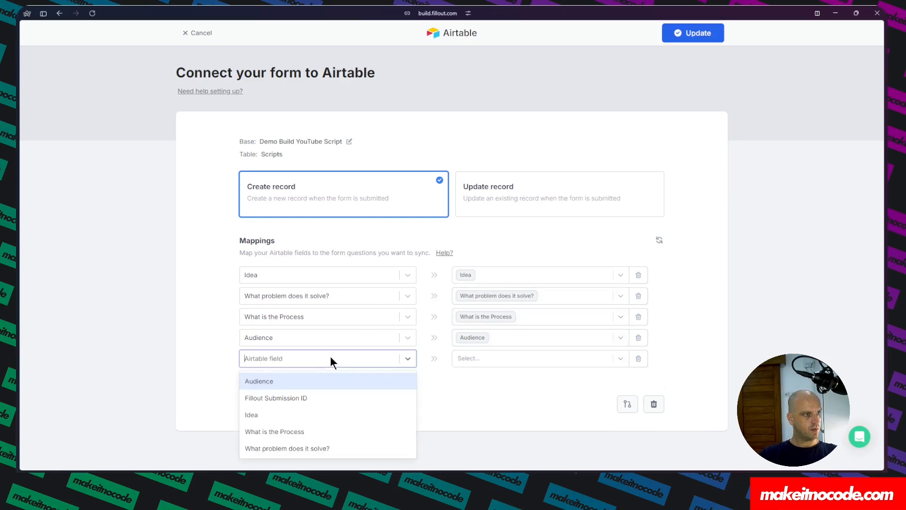
pyautogui.click(283, 400)
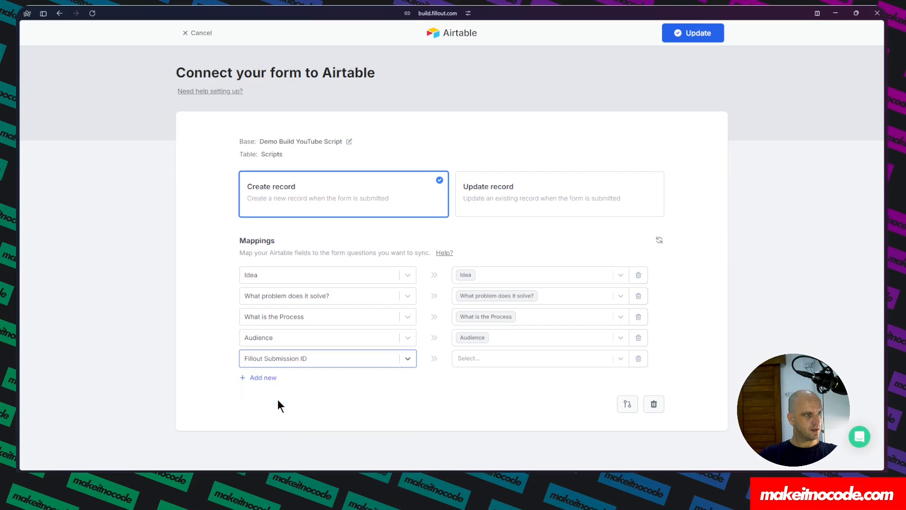
pyautogui.click(621, 358)
pyautogui.click(506, 342)
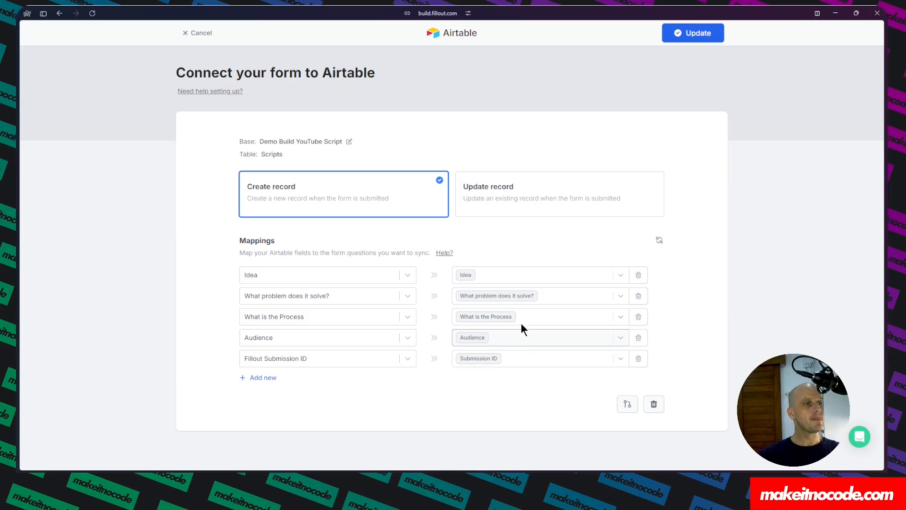
pyautogui.click(703, 38)
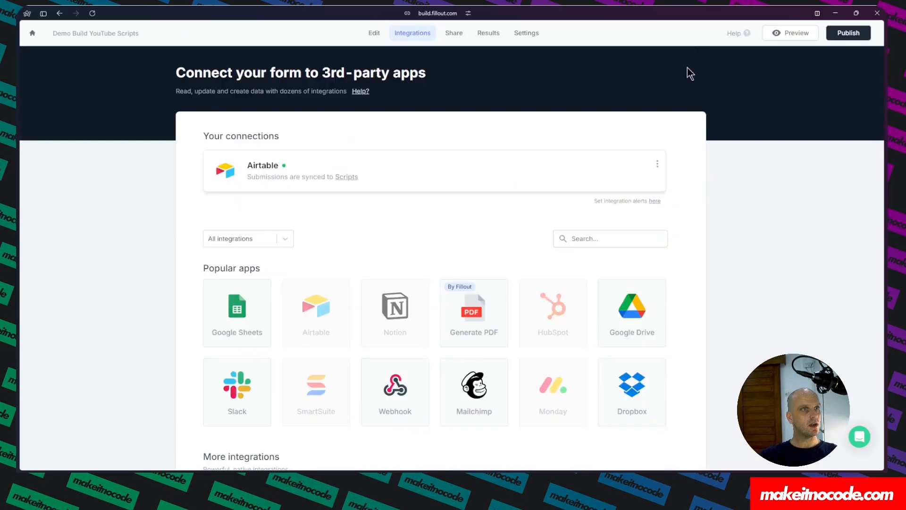
# Publish the form and return to the form editor.
pyautogui.click(850, 33)
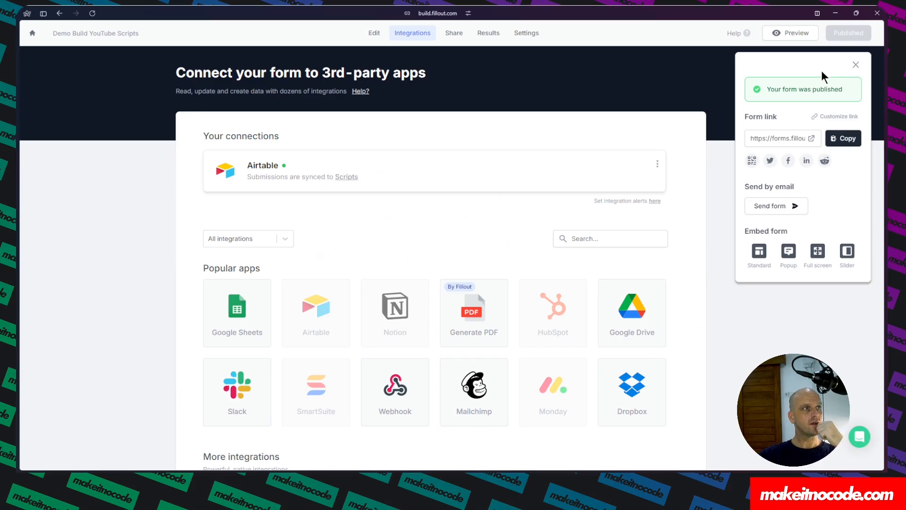
pyautogui.click(369, 33)
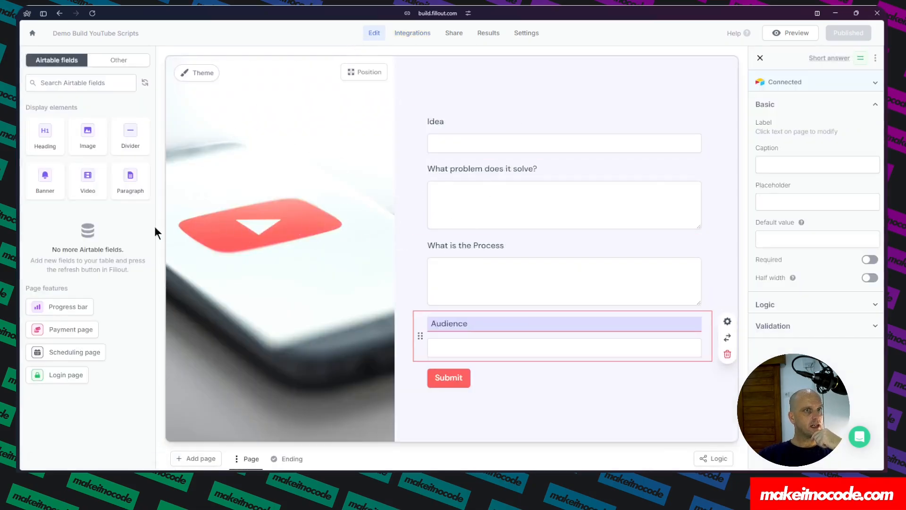
# Switch to the Make.com tab and create a new scenario in the #0001 YouTube Hooks folder.
pyautogui.moveTo(19, 226)
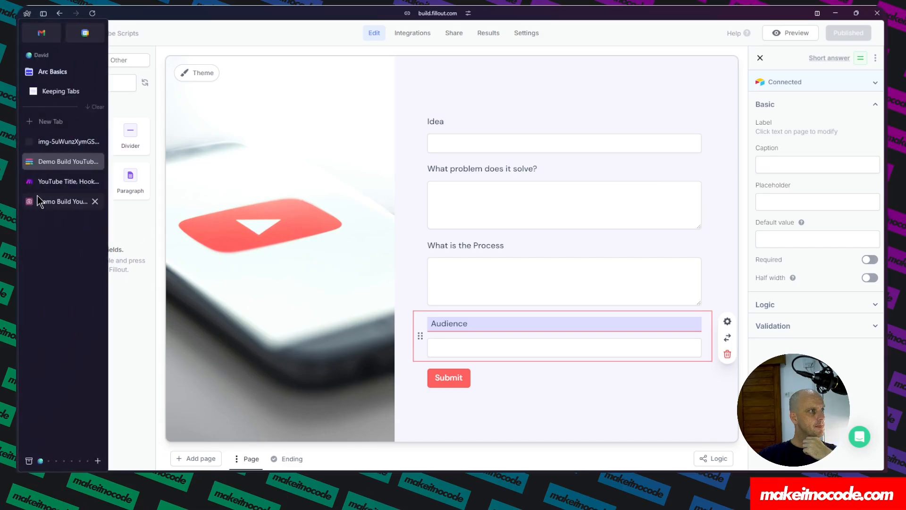
pyautogui.click(52, 184)
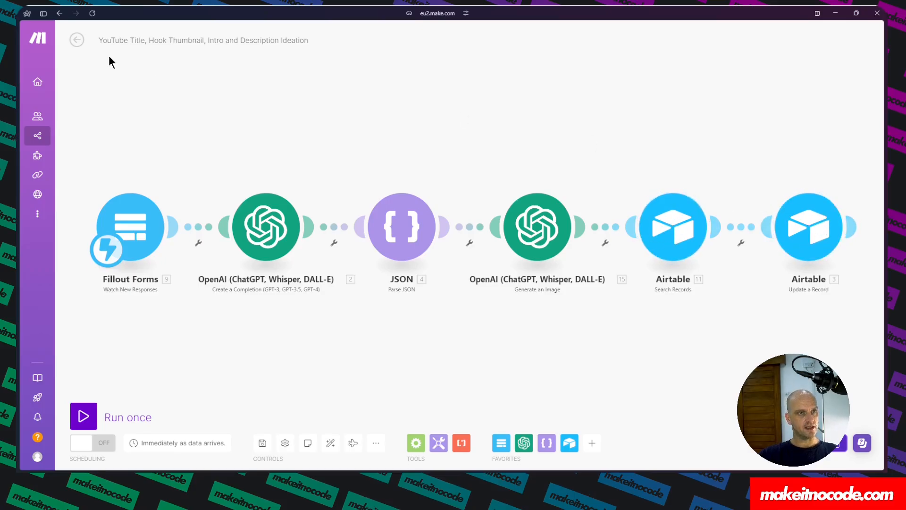
pyautogui.click(77, 39)
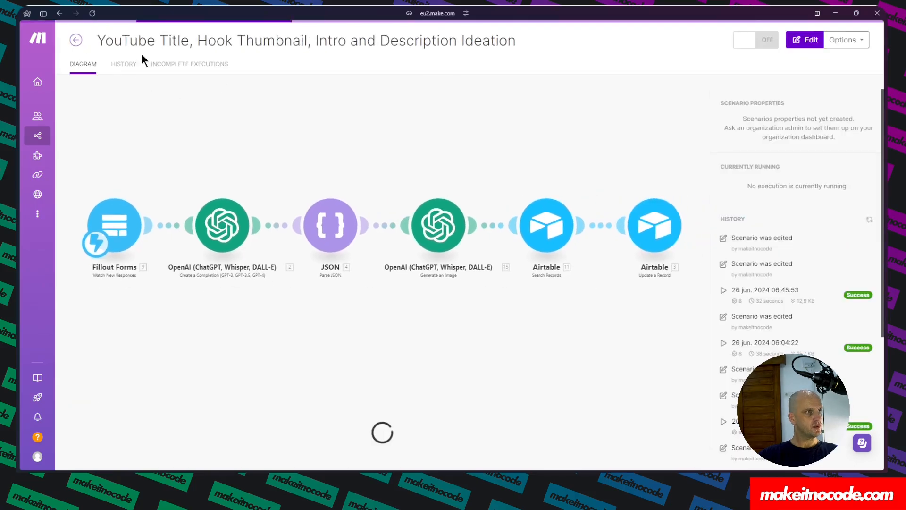
pyautogui.click(113, 134)
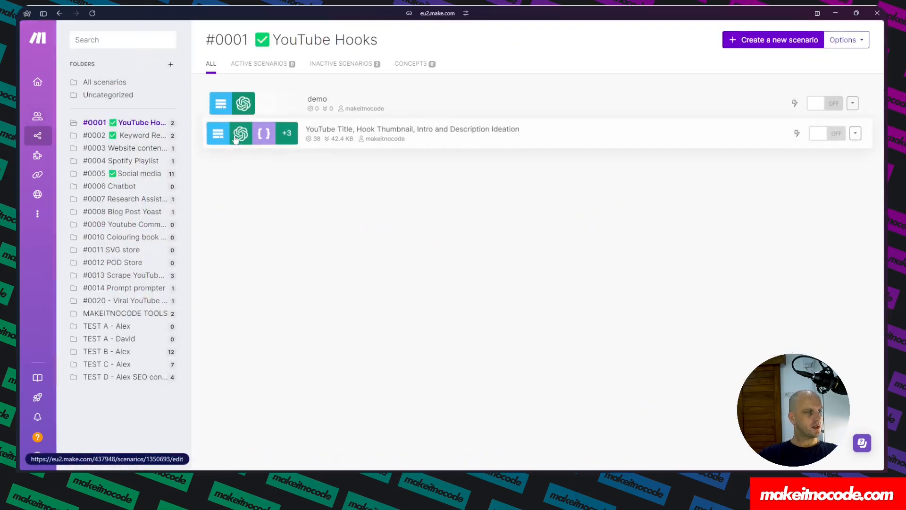
pyautogui.click(799, 41)
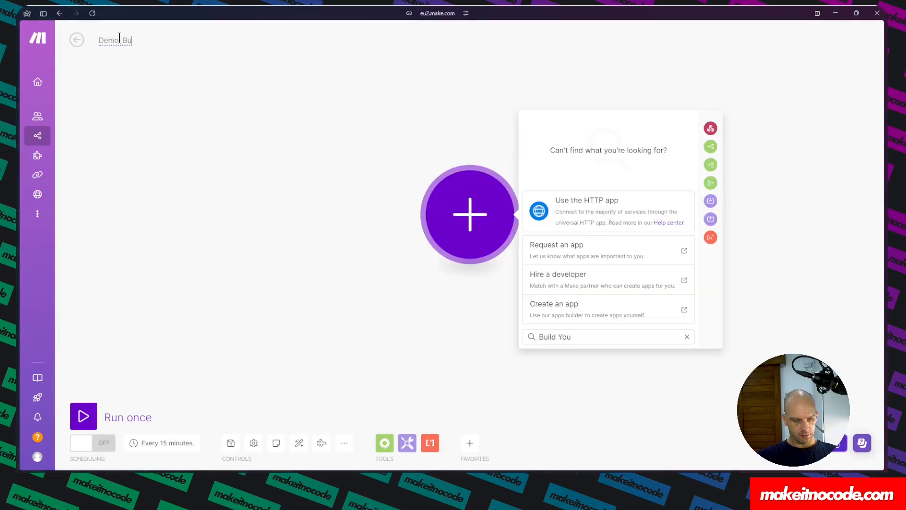
# Name the new scenario Demo Build YouTube Scripts.
pyautogui.write('ou')
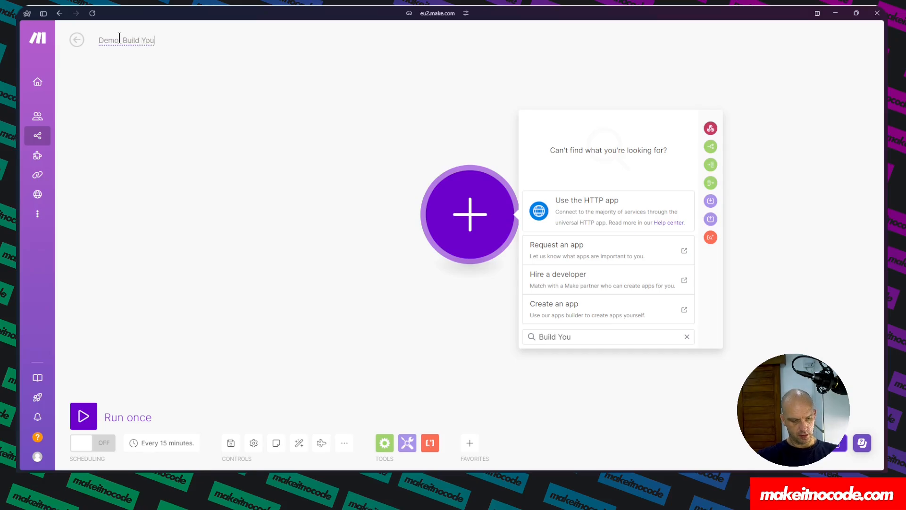
pyautogui.write('Tube Scripts')
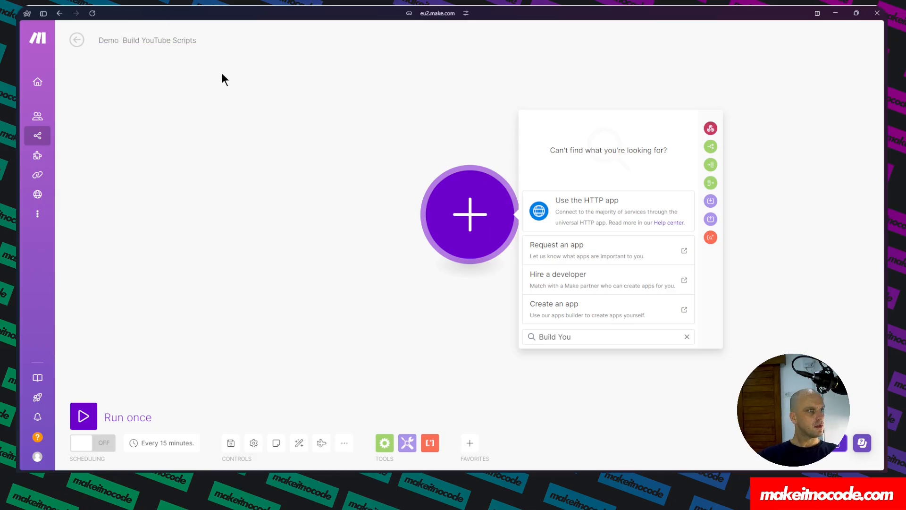
pyautogui.click(222, 69)
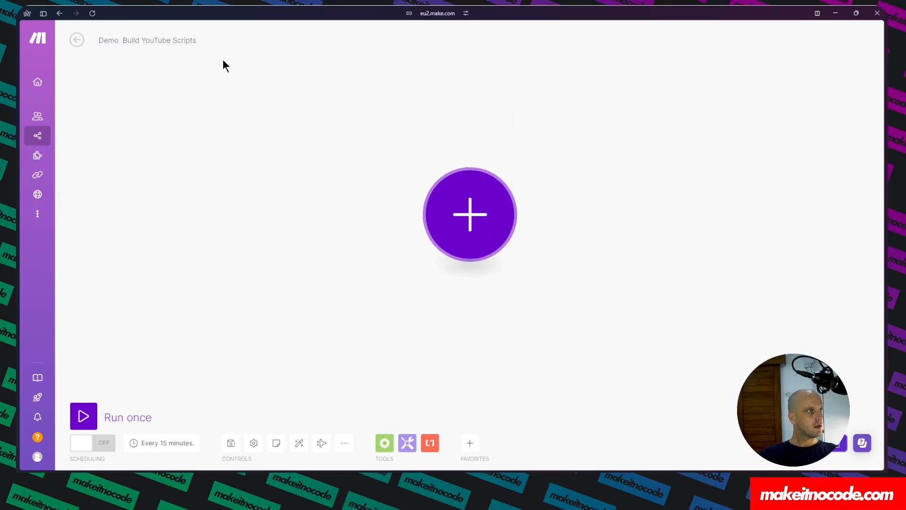
# Add a Fillout Forms Watch New Responses module as the scenario's trigger.
pyautogui.click(477, 219)
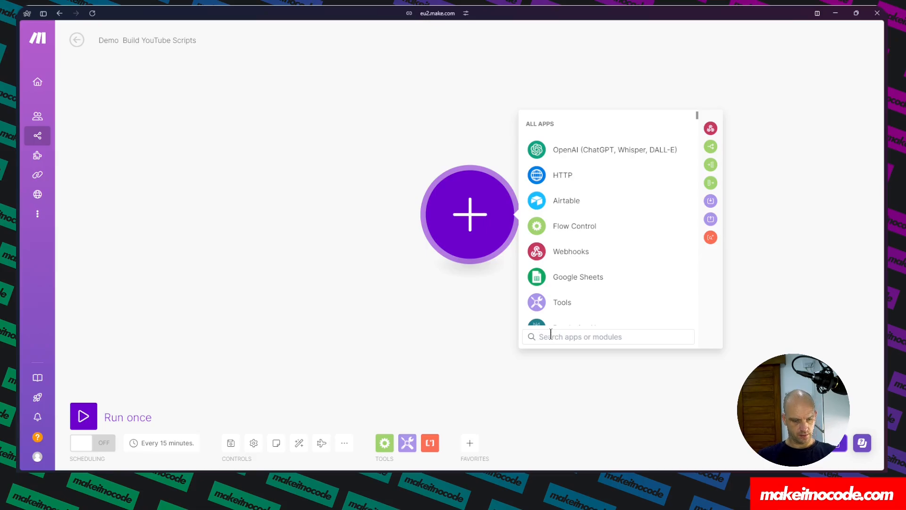
pyautogui.write('Fill')
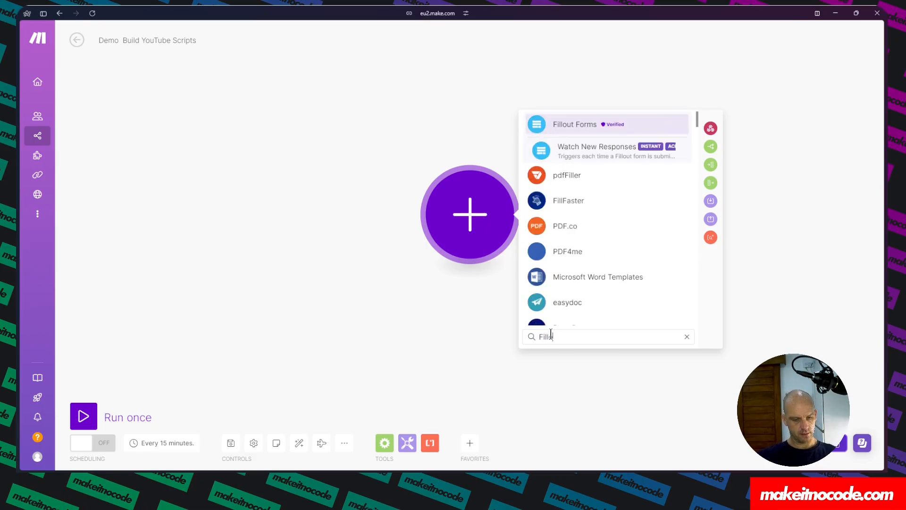
pyautogui.write('out')
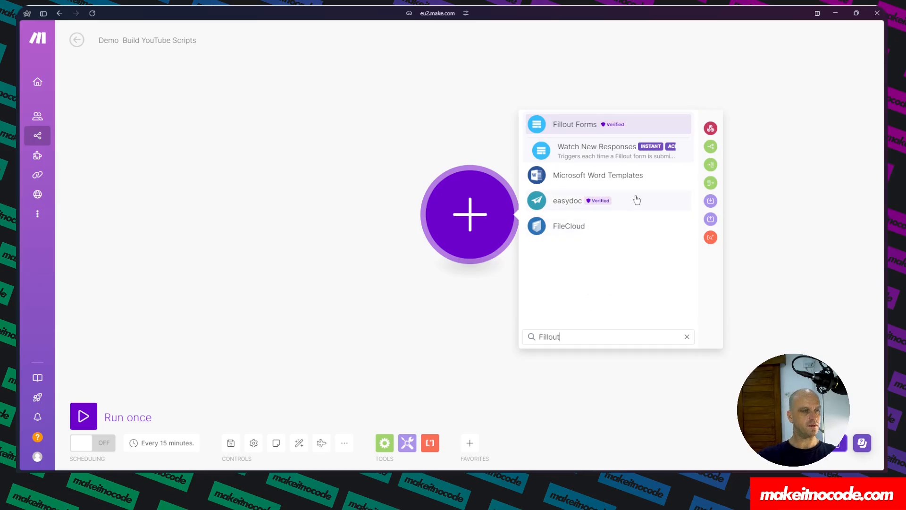
pyautogui.click(608, 151)
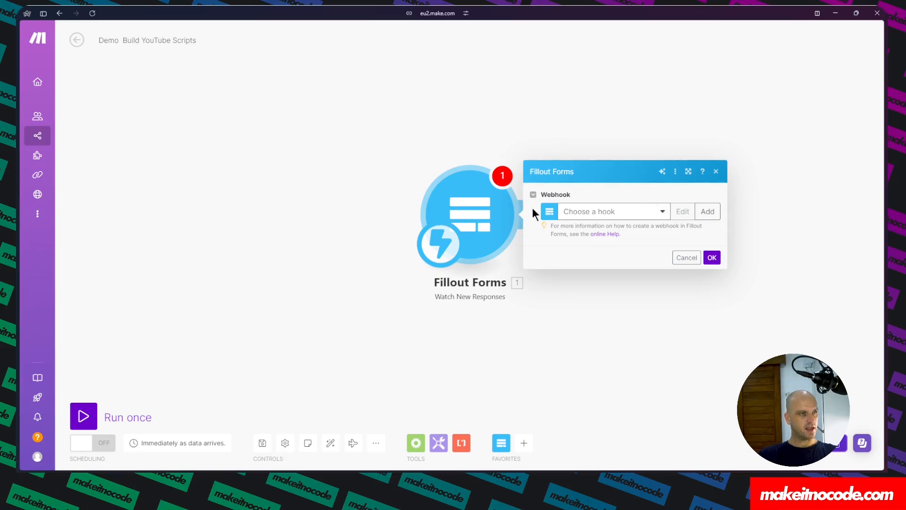
# Start adding a webhook for the trigger and name it Demo Build YouTube Scripts.
pyautogui.click(705, 214)
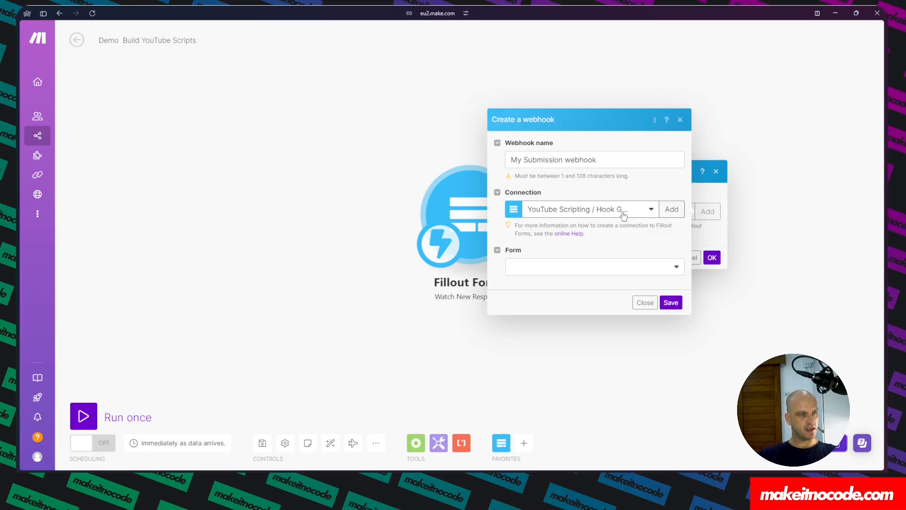
pyautogui.click(638, 210)
pyautogui.click(651, 209)
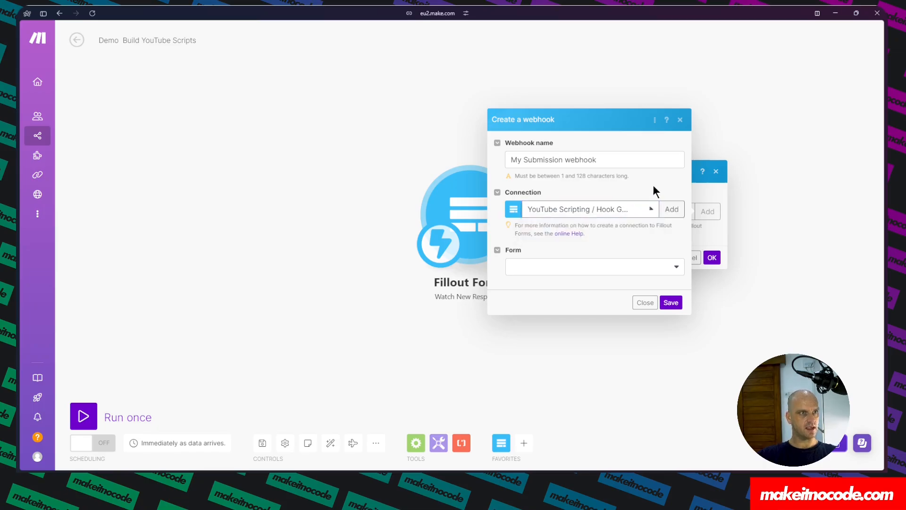
pyautogui.moveTo(614, 160); pyautogui.dragTo(499, 157)
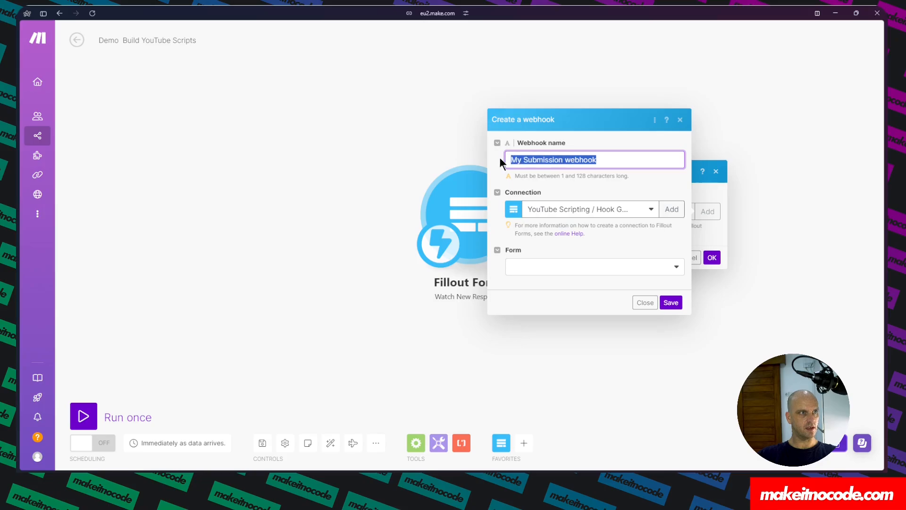
pyautogui.write('De')
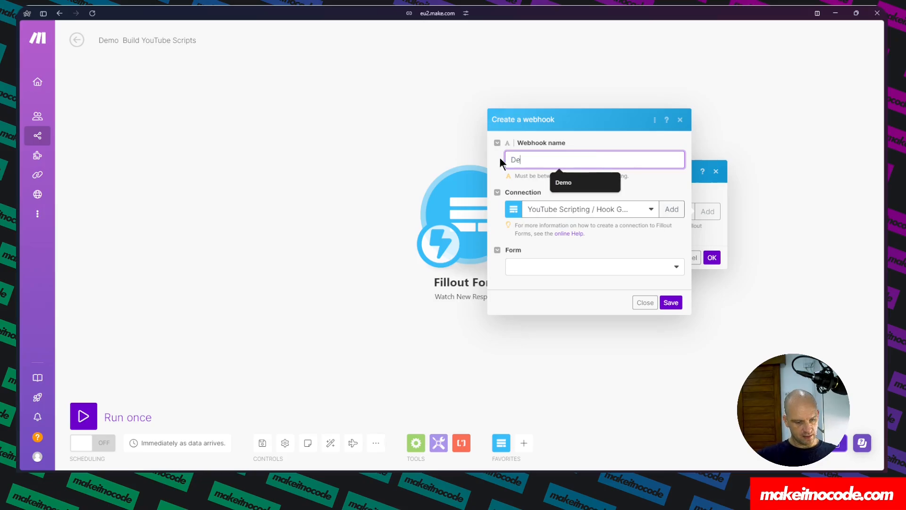
pyautogui.write('mo You')
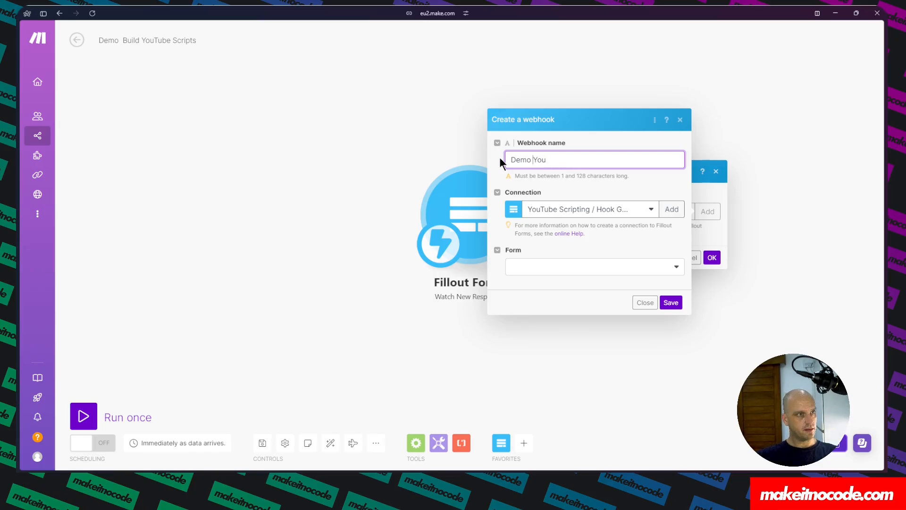
pyautogui.write('Build ')
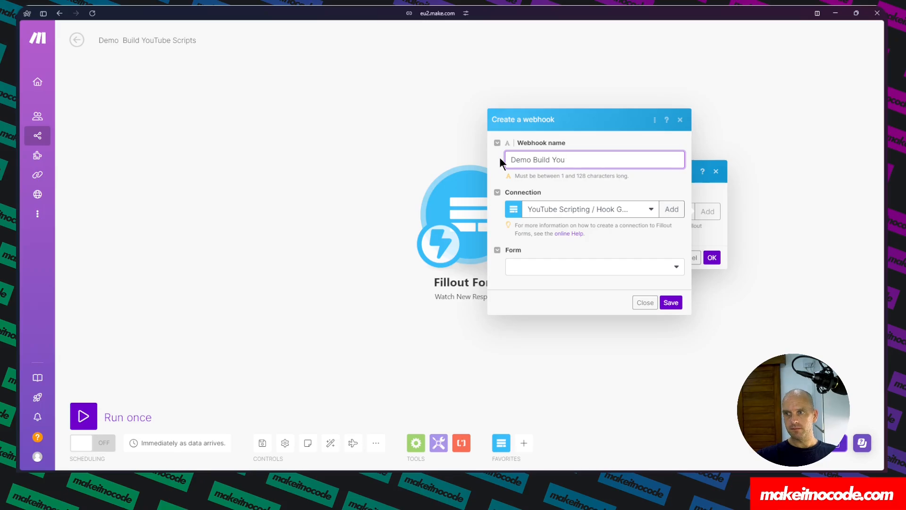
pyautogui.write('Tube')
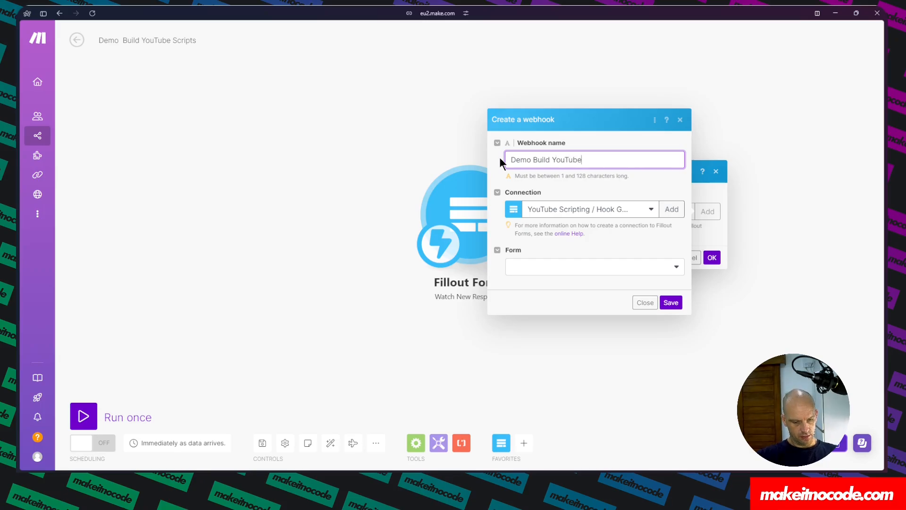
pyautogui.write(' Scripts')
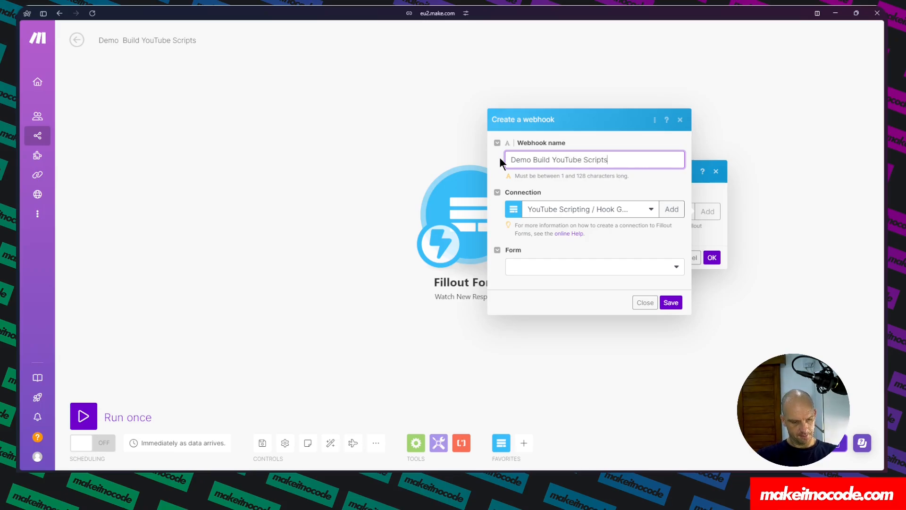
# Choose the Demo Build YouTube Scripts form for the webhook, save it and confirm the Fillout Forms module.
pyautogui.click(608, 267)
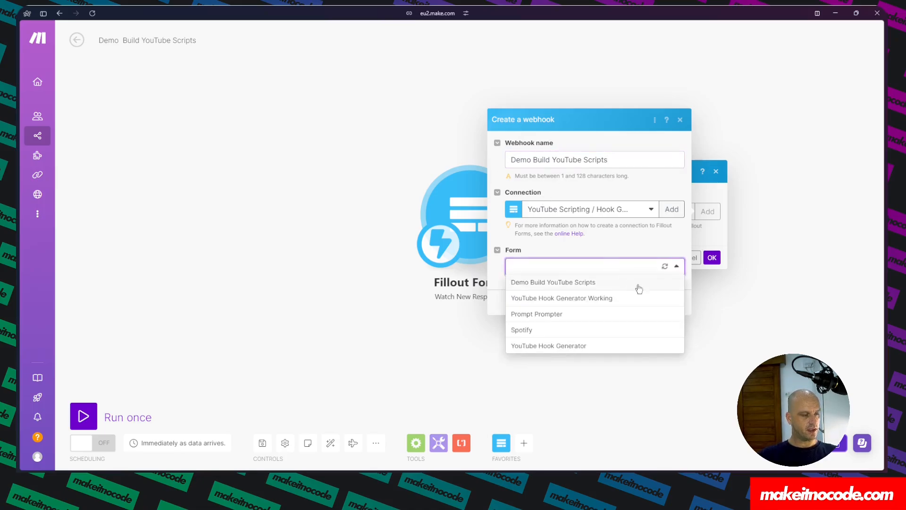
pyautogui.click(560, 282)
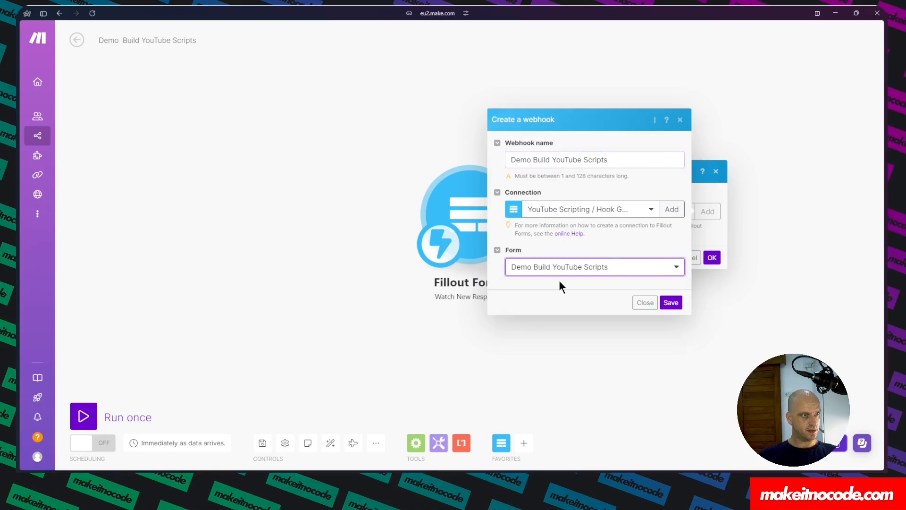
pyautogui.click(675, 303)
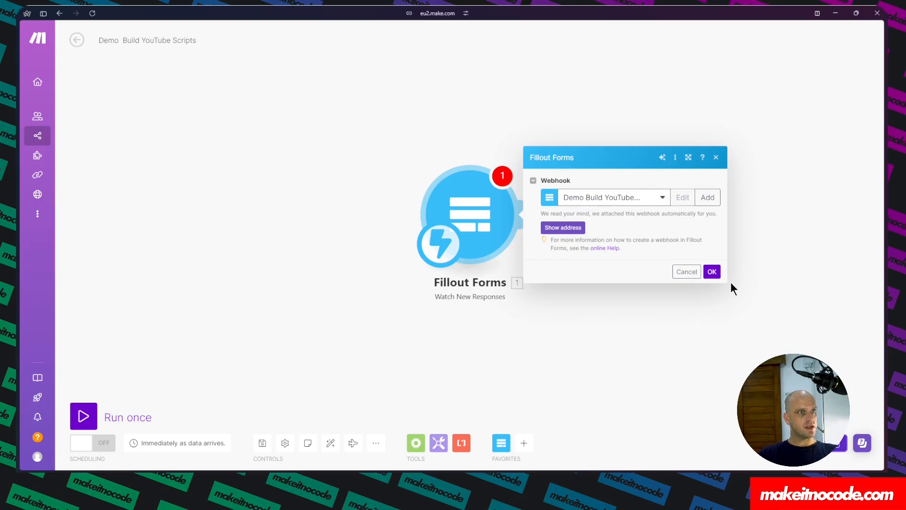
pyautogui.click(713, 273)
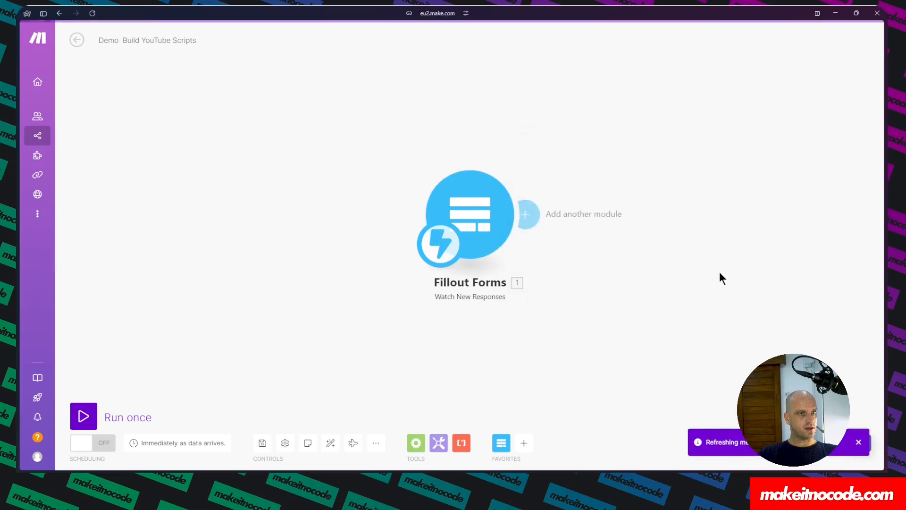
# Save the scenario and run it once so it waits for a form submission.
pyautogui.click(260, 445)
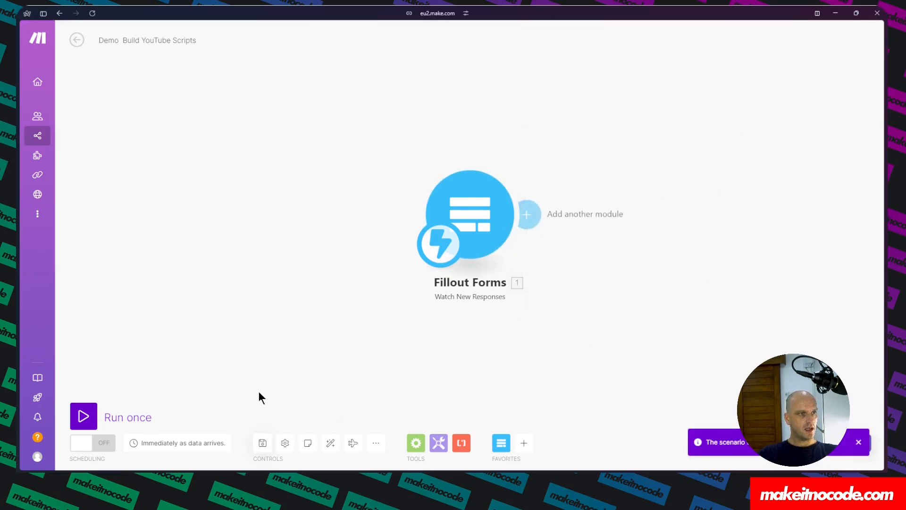
pyautogui.click(85, 416)
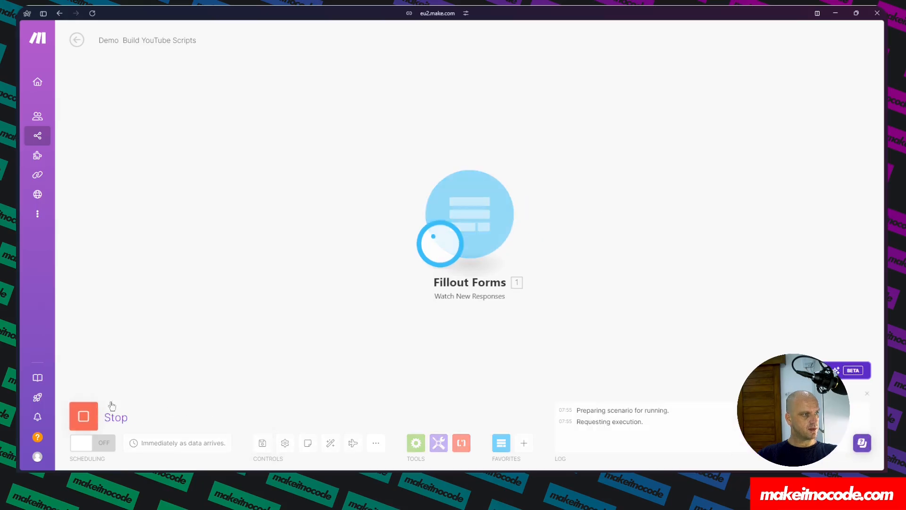
pyautogui.moveTo(21, 146)
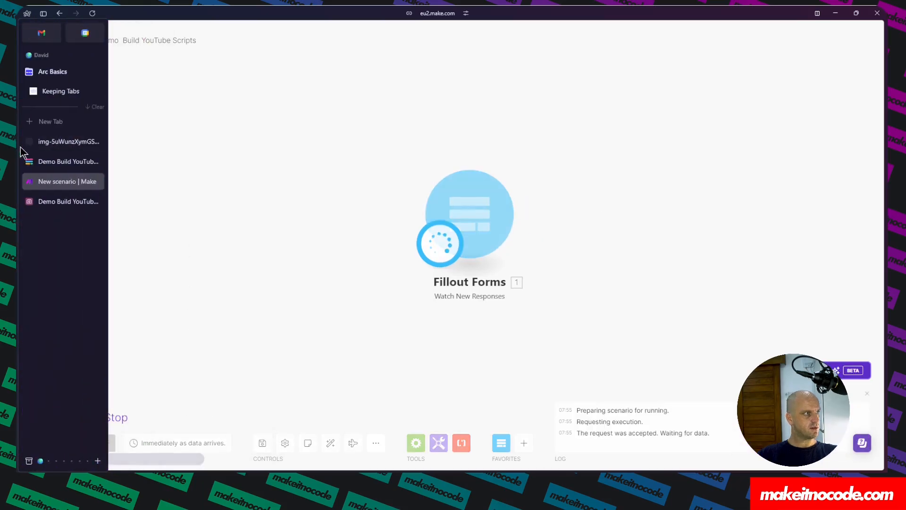
# Preview the Fillout form and submit a test response with 1, 2, 3 and 4 in its four fields.
pyautogui.click(53, 162)
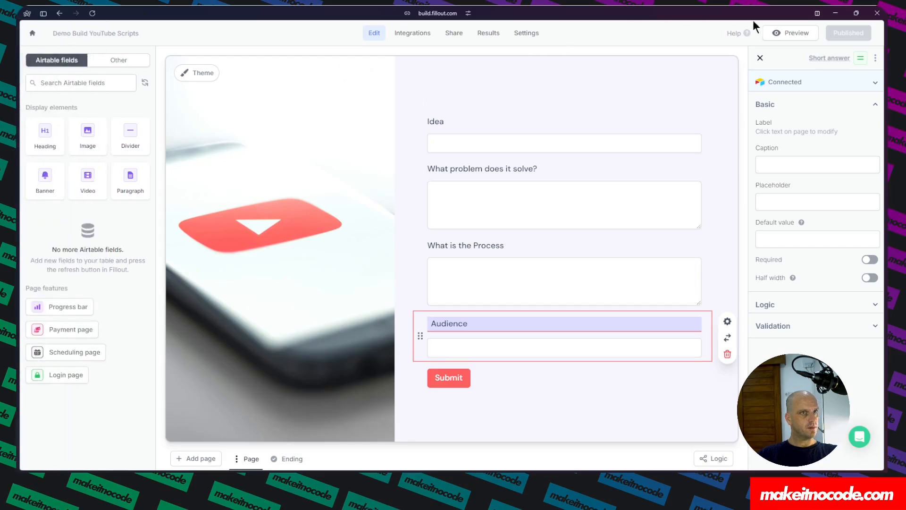
pyautogui.click(797, 33)
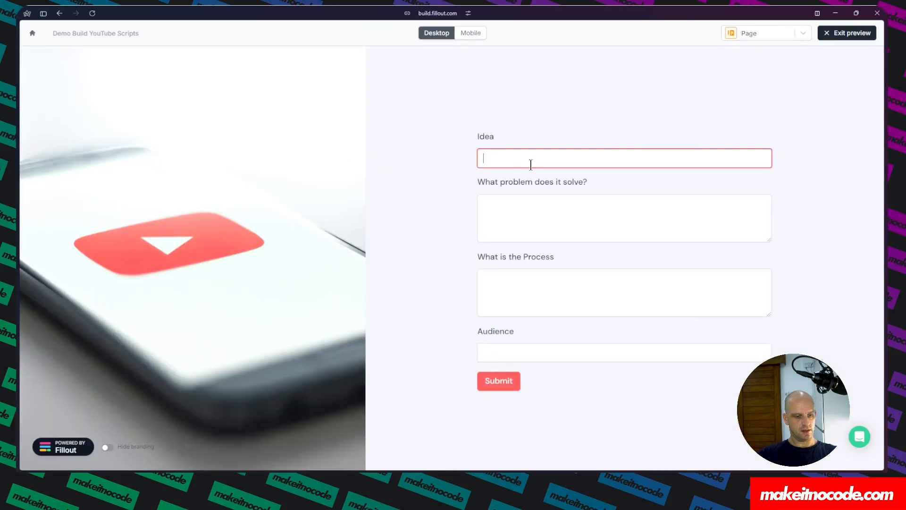
pyautogui.write('1')
pyautogui.press('Tab')
pyautogui.write('2')
pyautogui.press('Tab')
pyautogui.write('3')
pyautogui.press('Tab')
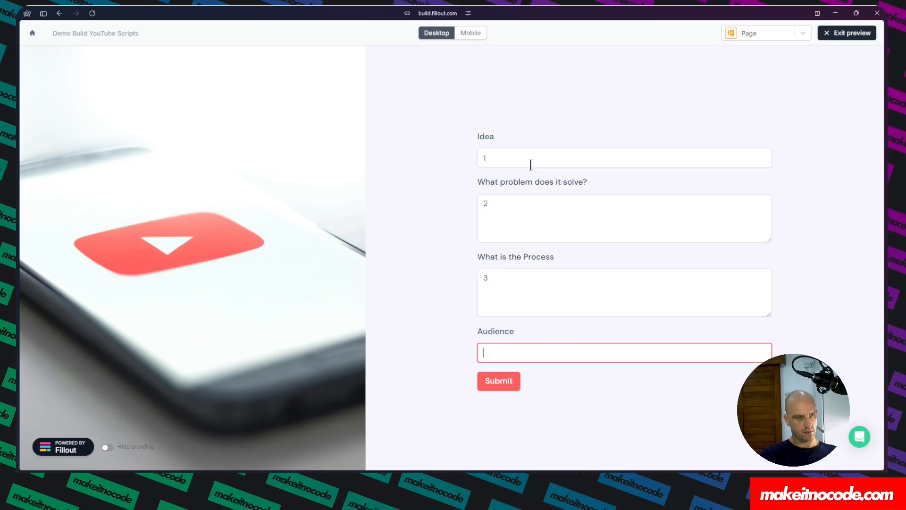
pyautogui.write('4')
pyautogui.press('Tab')
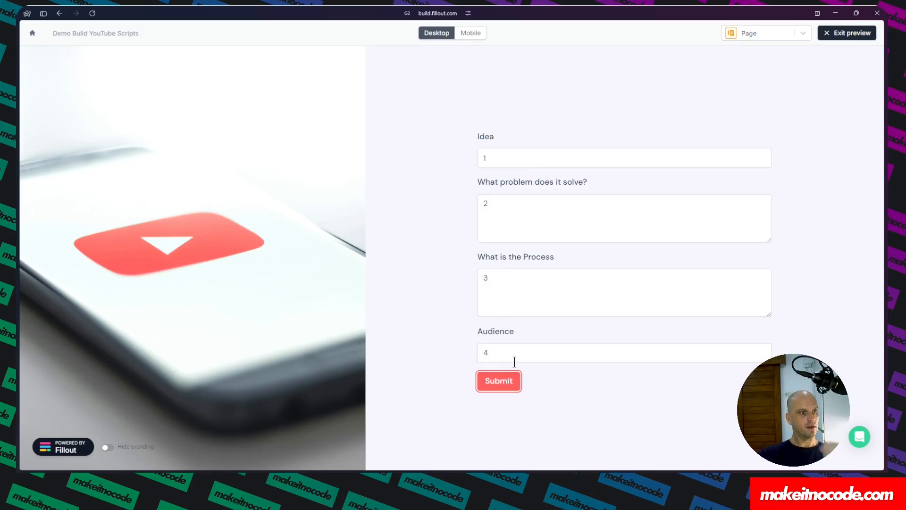
pyautogui.click(504, 383)
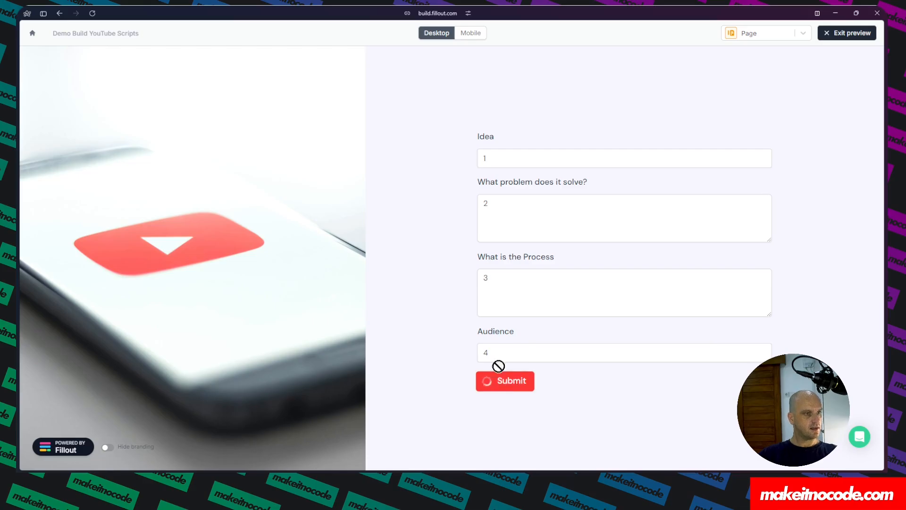
# Open the new record in the Airtable Scripts table and view its full activity history.
pyautogui.moveTo(28, 182)
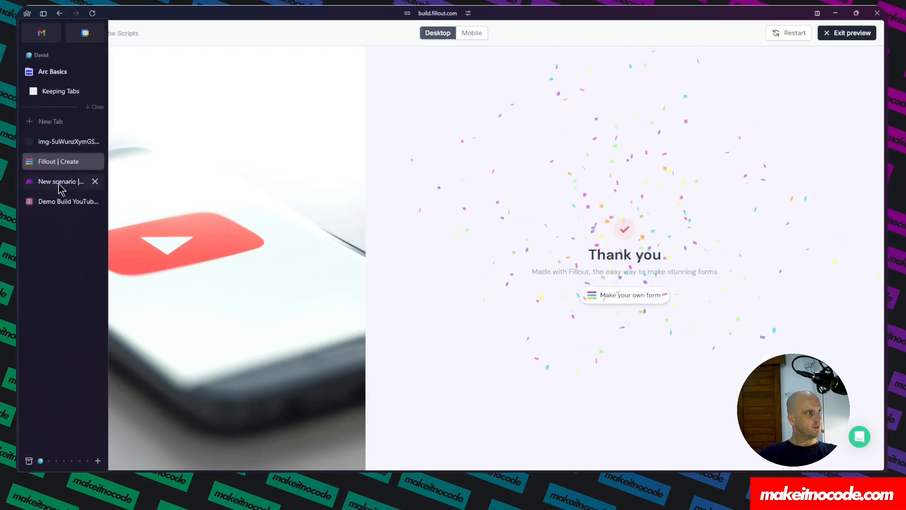
pyautogui.click(52, 202)
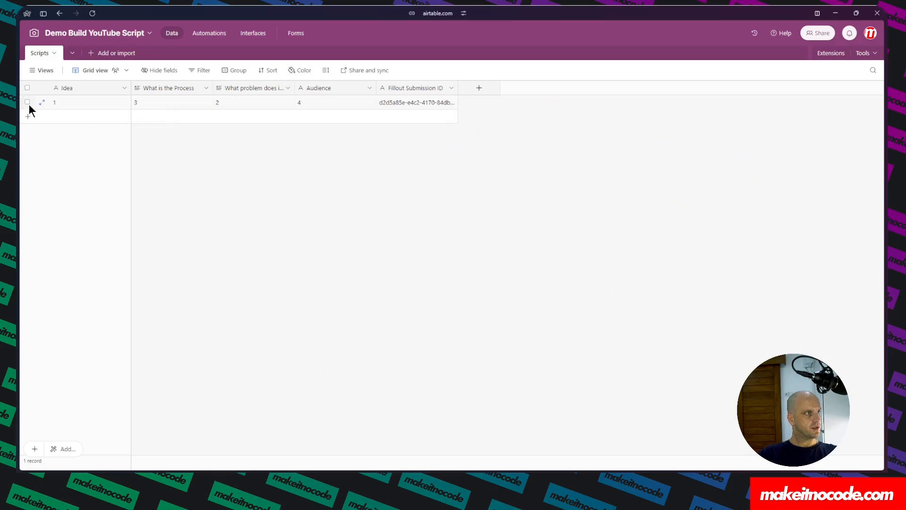
pyautogui.click(42, 104)
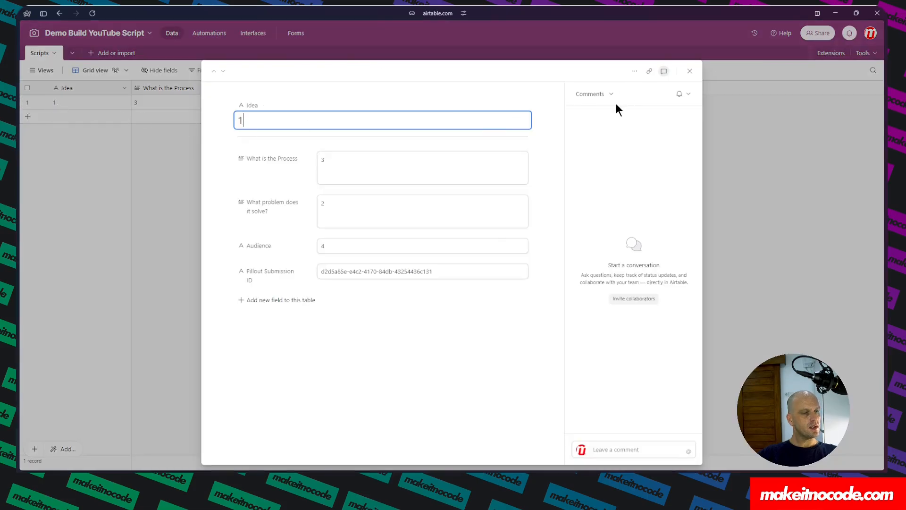
pyautogui.click(612, 95)
pyautogui.click(602, 119)
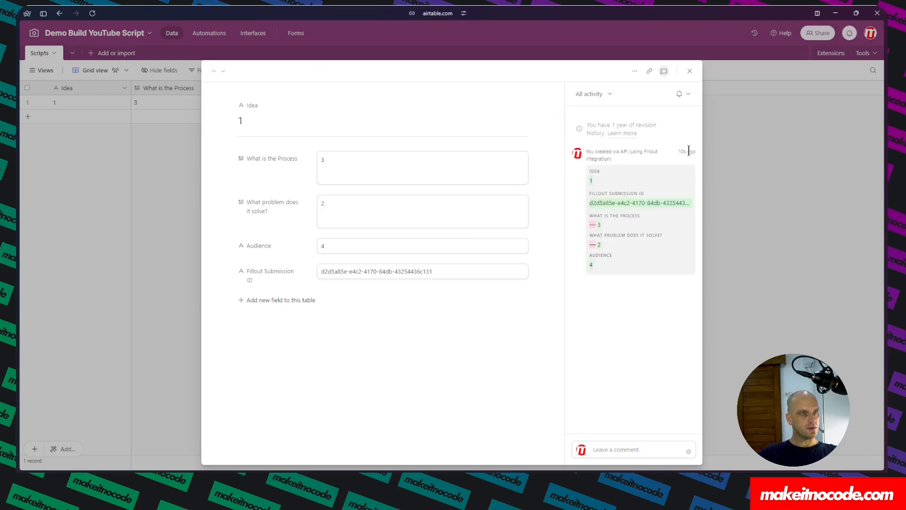
# Inspect the Fillout Forms trigger's output bundle in the scenario, including its answers collection.
pyautogui.moveTo(19, 85)
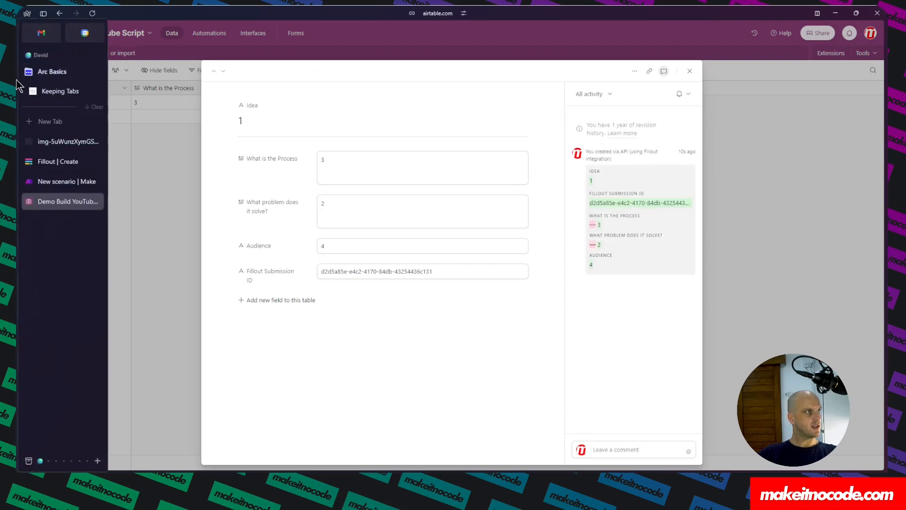
pyautogui.click(41, 180)
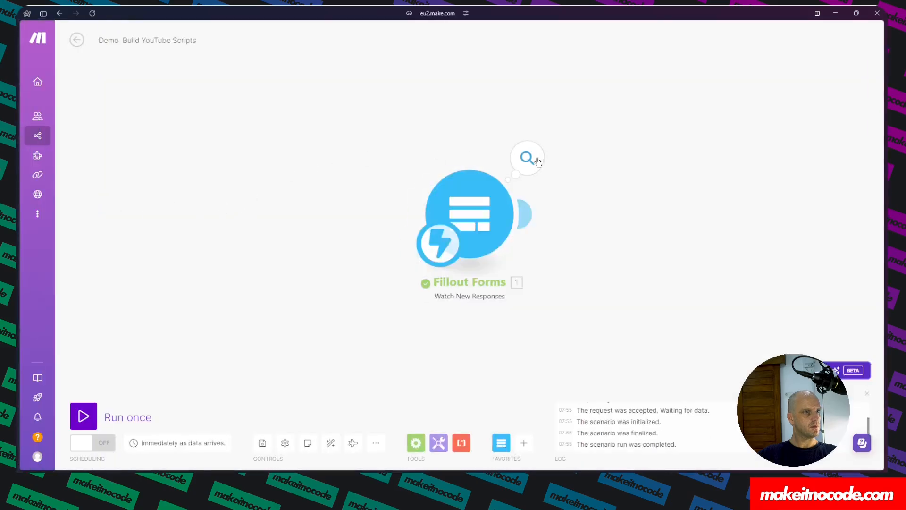
pyautogui.click(527, 157)
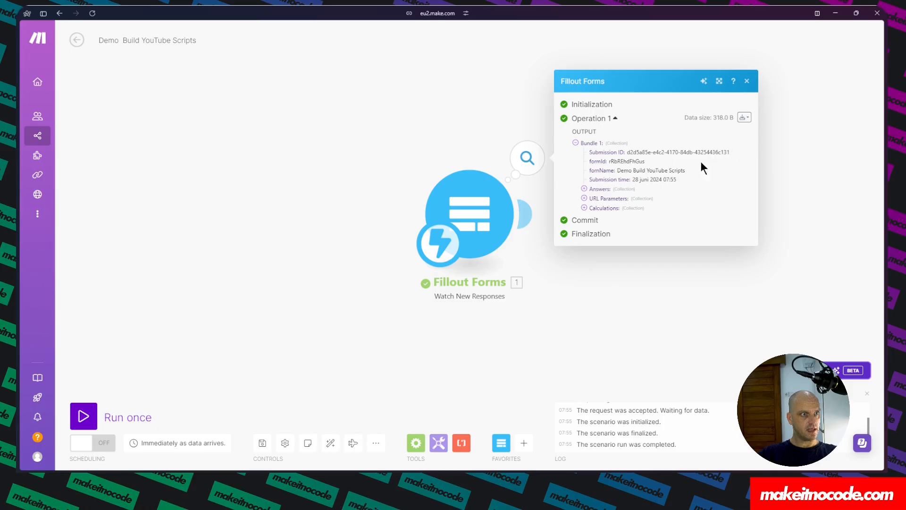
pyautogui.click(584, 189)
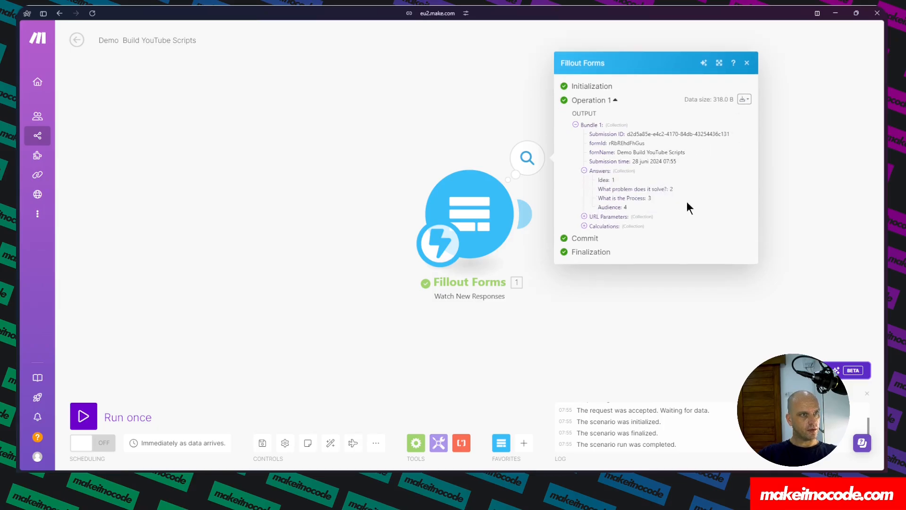
pyautogui.click(617, 339)
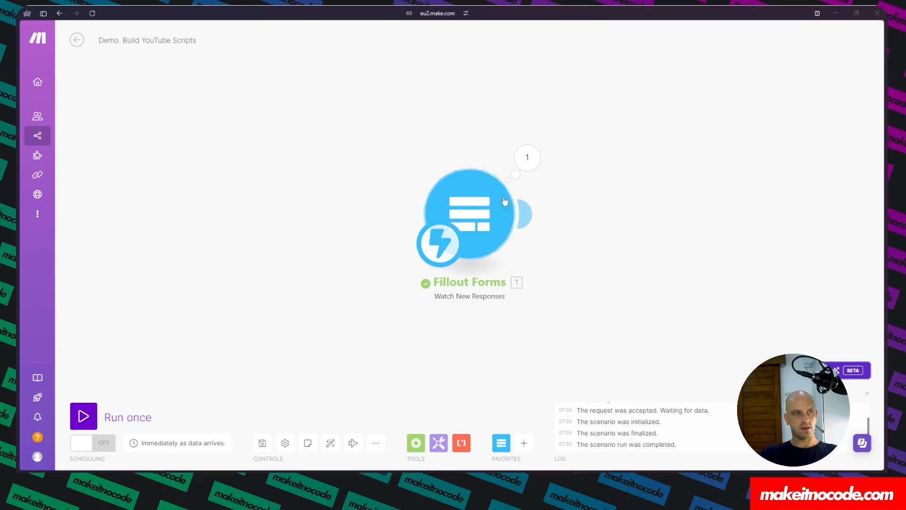
# Paste the copied OpenAI Create a Completion module after the Fillout trigger, position it and open its settings.
pyautogui.rightClick(578, 211)
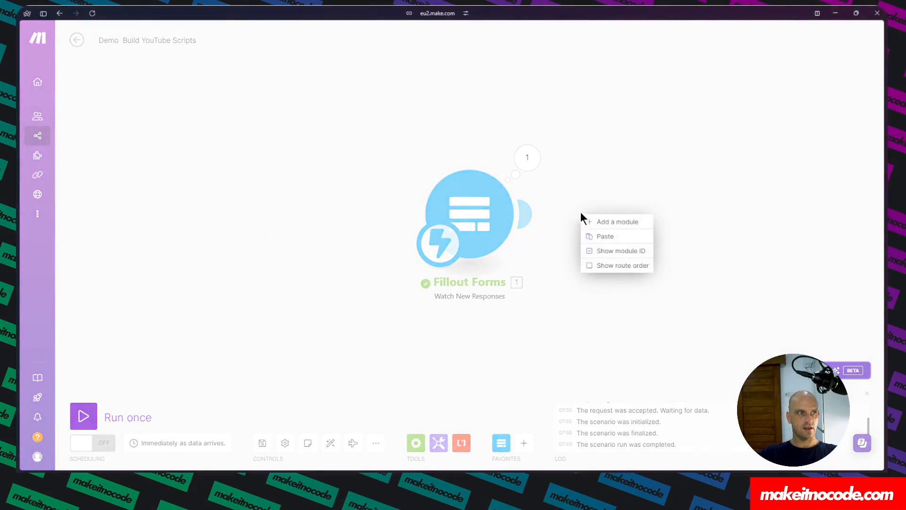
pyautogui.click(604, 237)
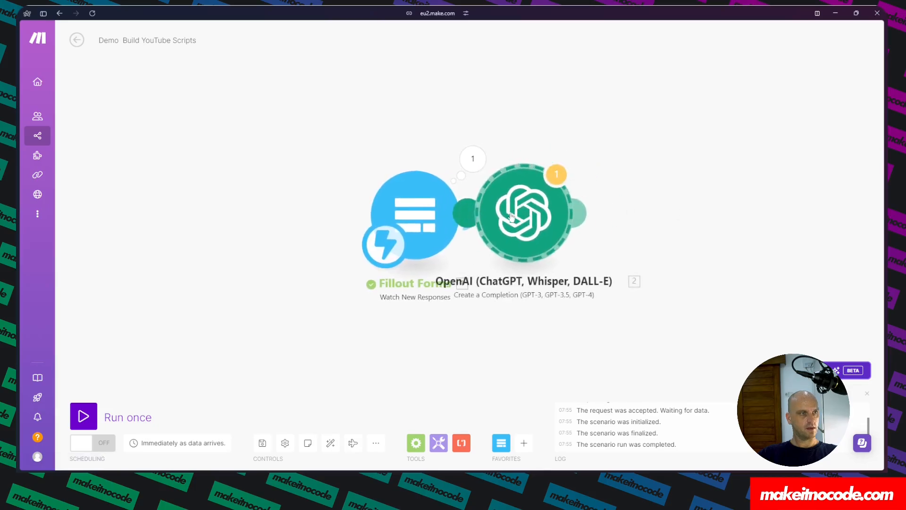
pyautogui.moveTo(579, 216); pyautogui.dragTo(588, 219)
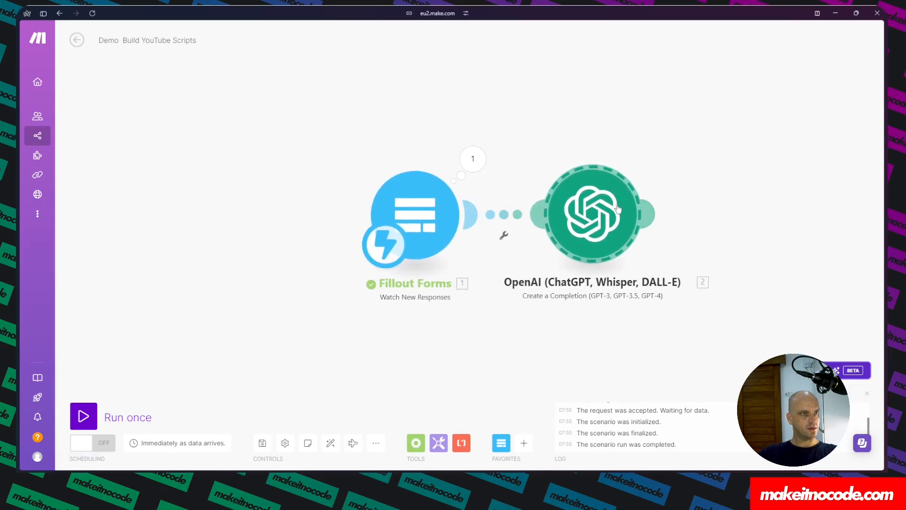
pyautogui.click(594, 216)
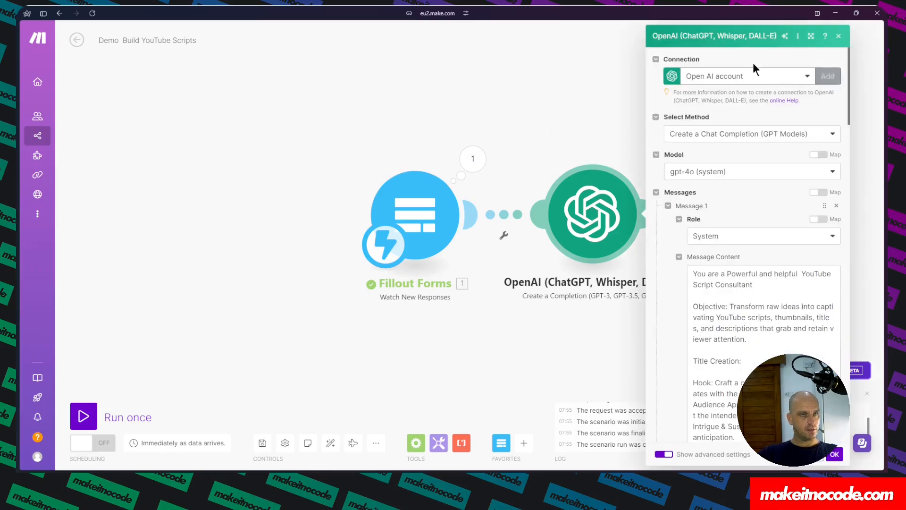
pyautogui.click(829, 77)
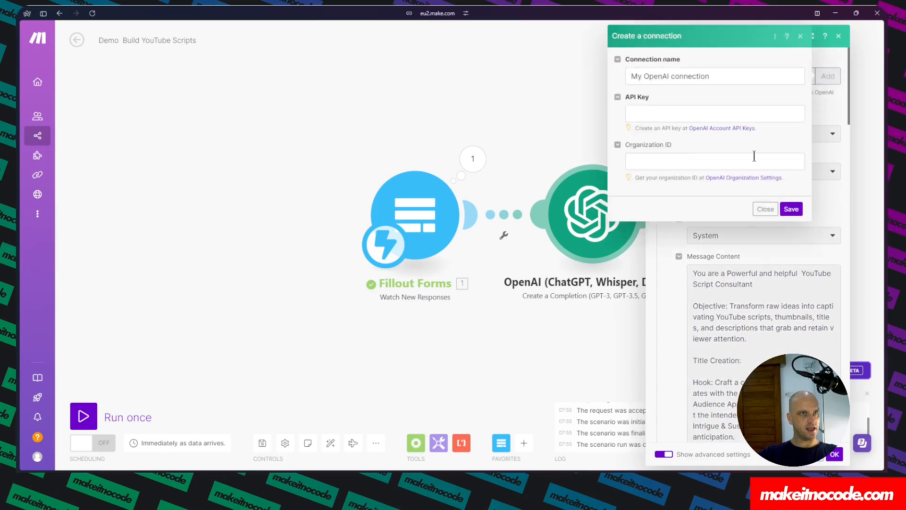
pyautogui.click(649, 113)
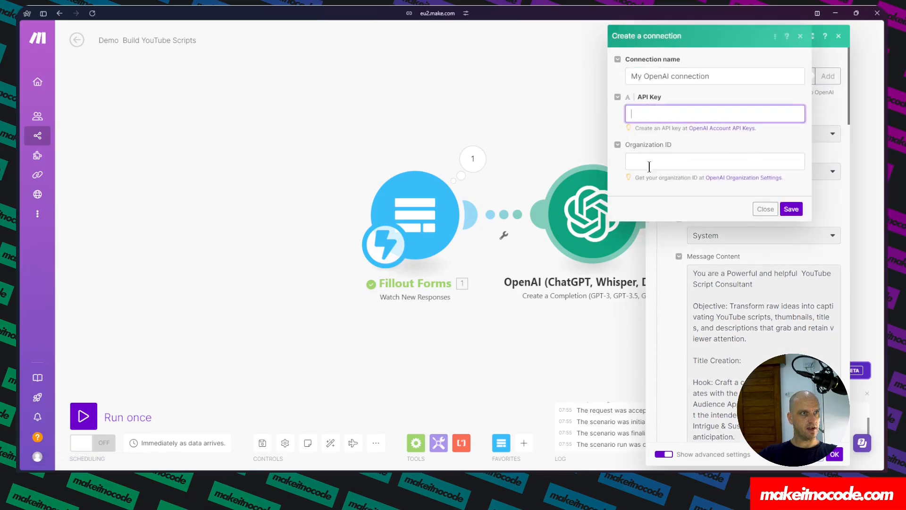
pyautogui.click(647, 159)
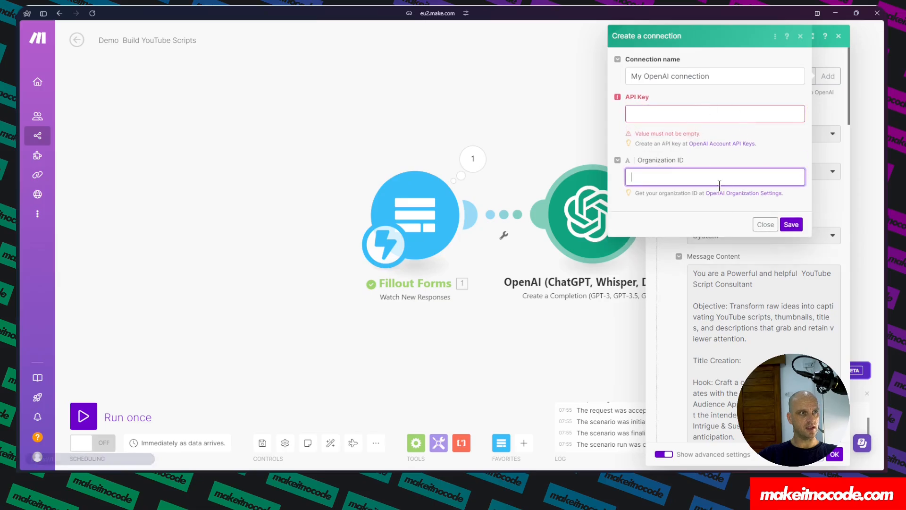
pyautogui.click(765, 225)
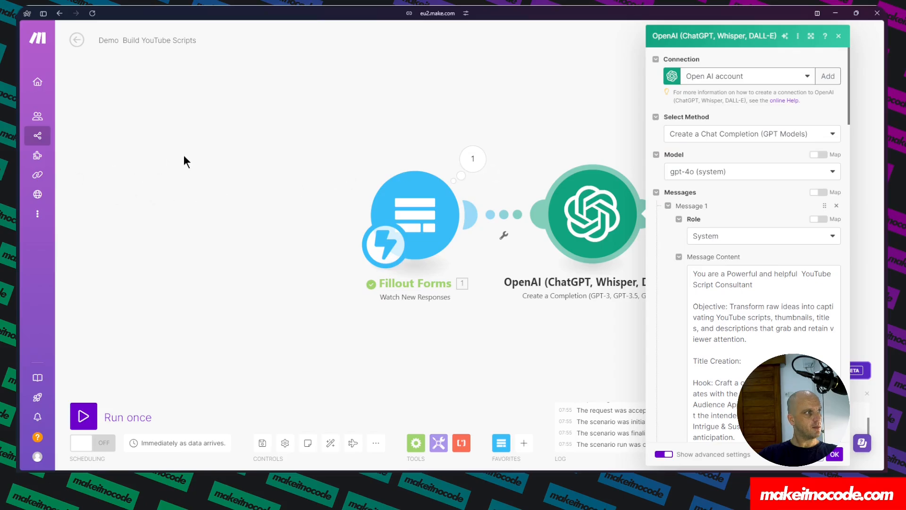
# Look through the OpenAI platform's organization settings and API keys pages, then return to the OpenAI module's settings.
pyautogui.moveTo(16, 181)
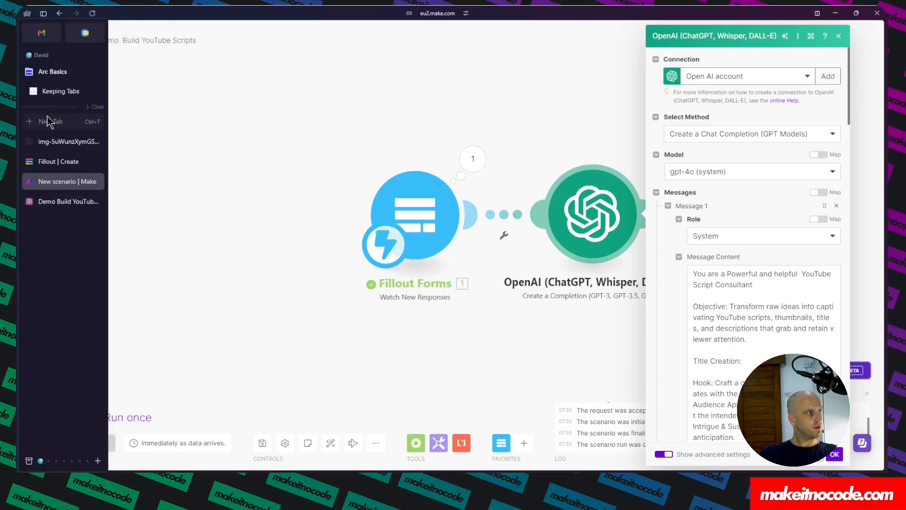
pyautogui.click(31, 120)
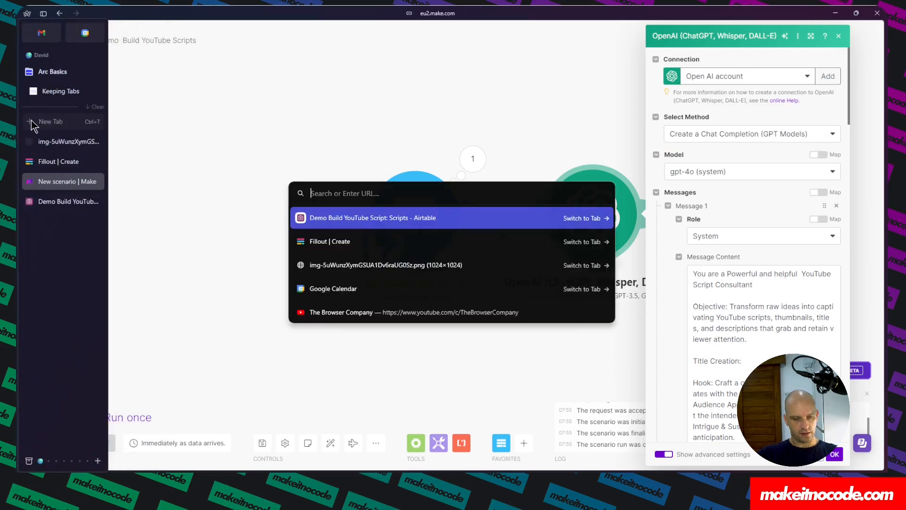
pyautogui.write('platform.openai.com/settings/organization/general')
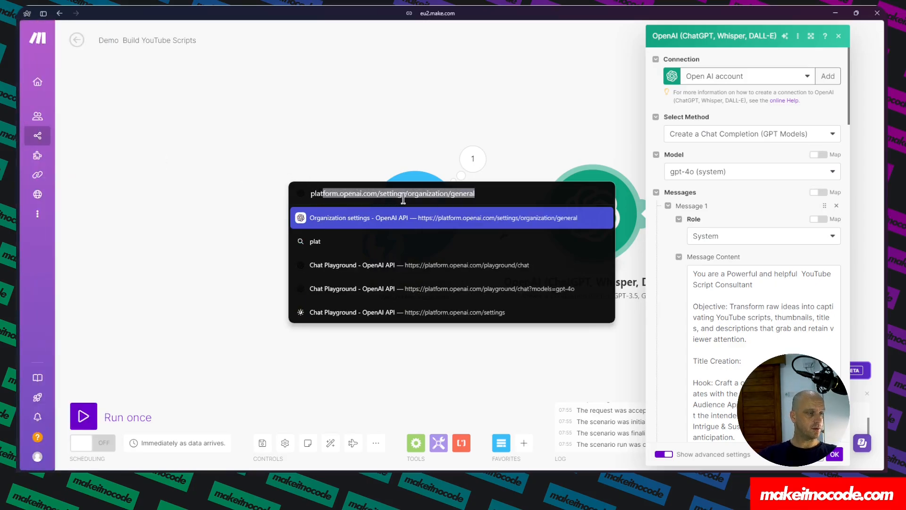
pyautogui.click(465, 218)
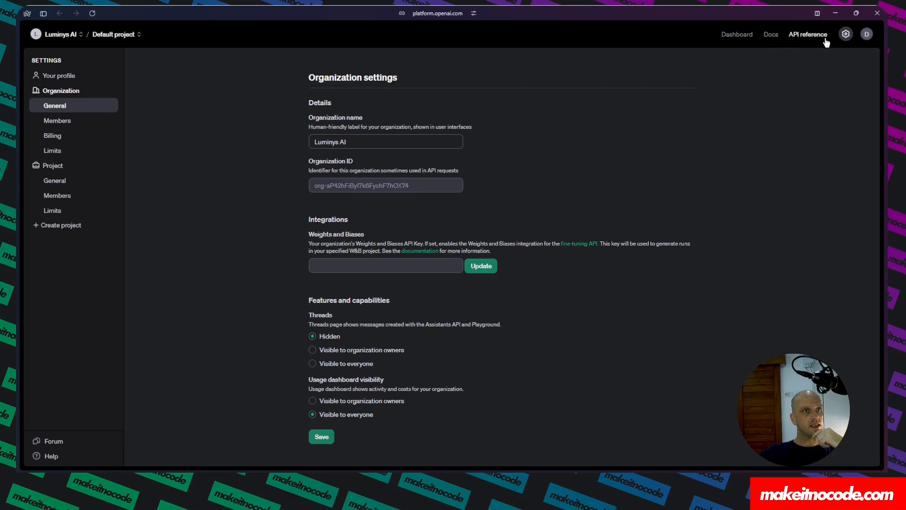
pyautogui.click(846, 35)
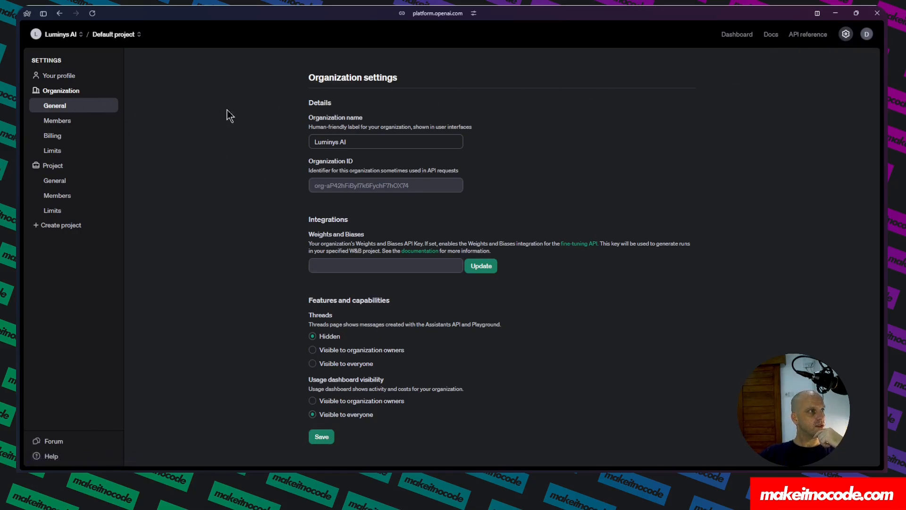
pyautogui.doubleClick(421, 187)
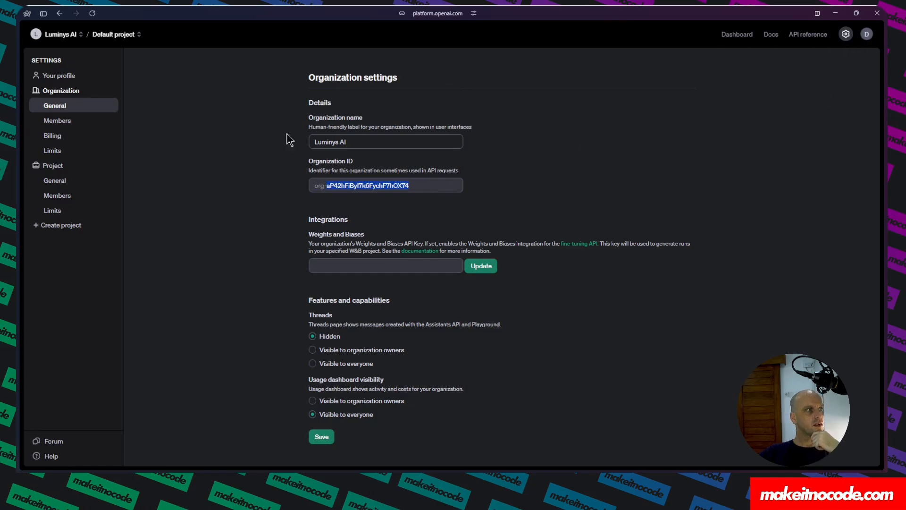
pyautogui.click(739, 37)
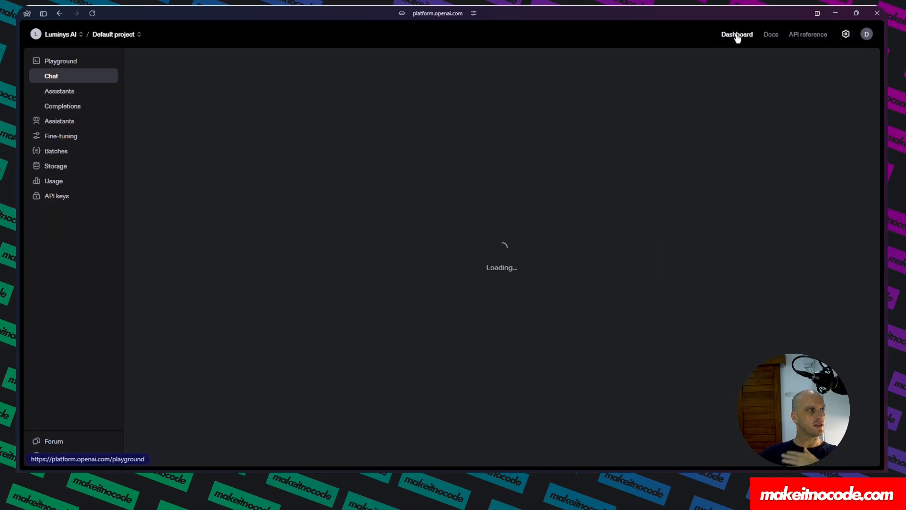
pyautogui.click(59, 197)
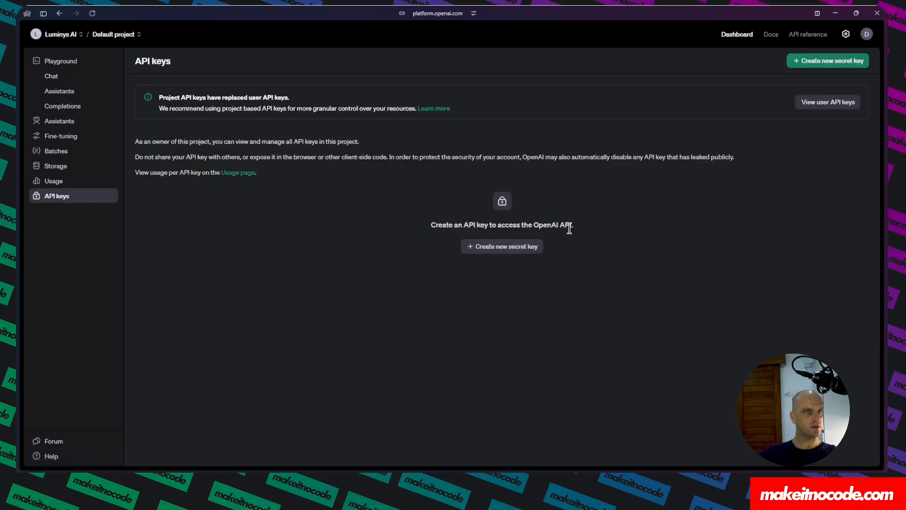
pyautogui.click(866, 34)
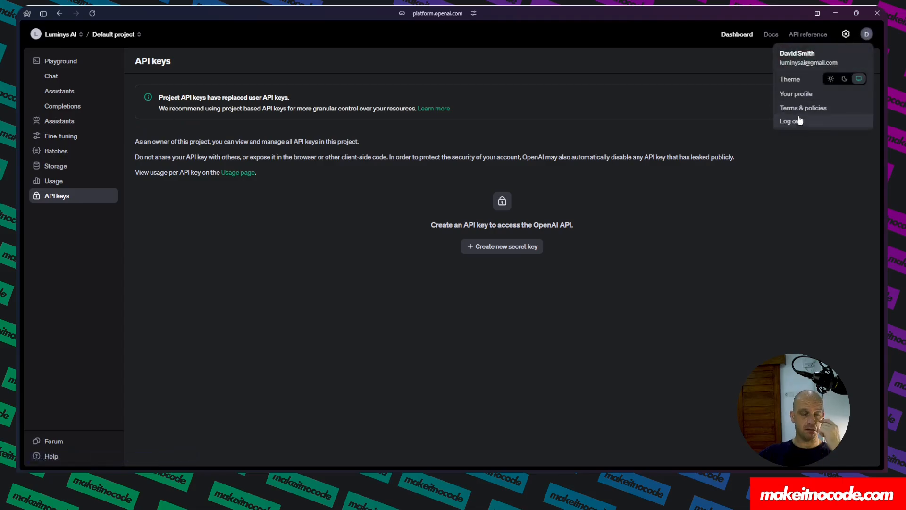
pyautogui.click(759, 144)
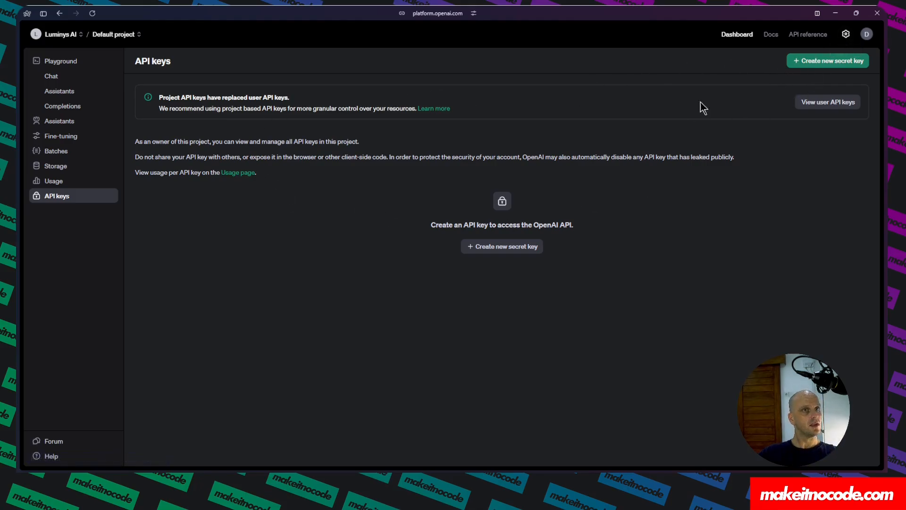
pyautogui.moveTo(18, 158)
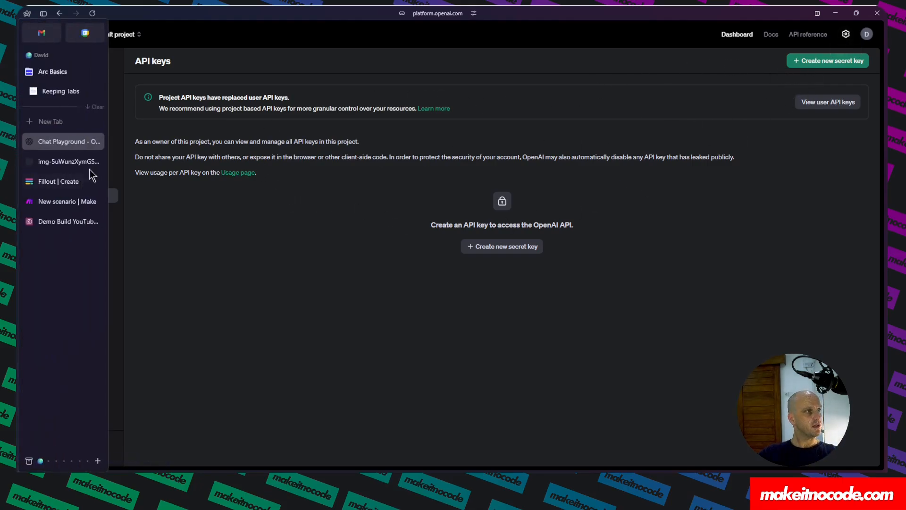
pyautogui.click(95, 140)
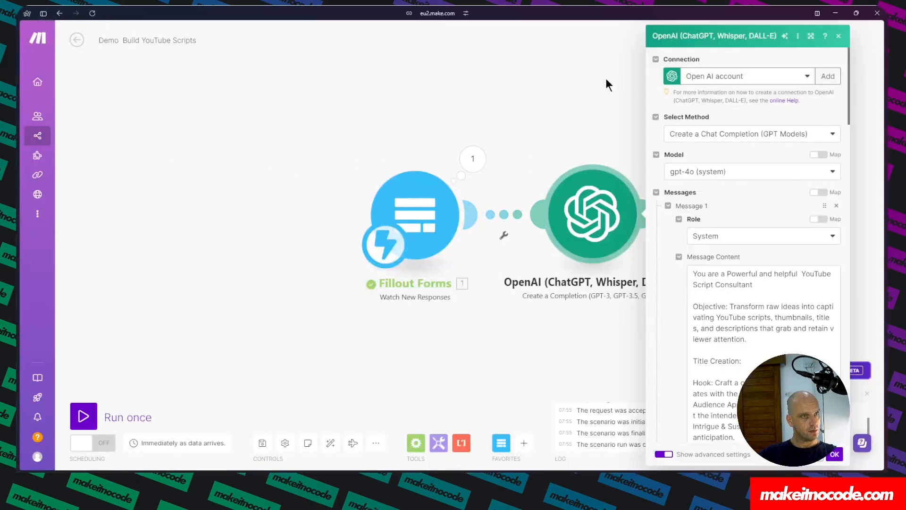
pyautogui.click(812, 40)
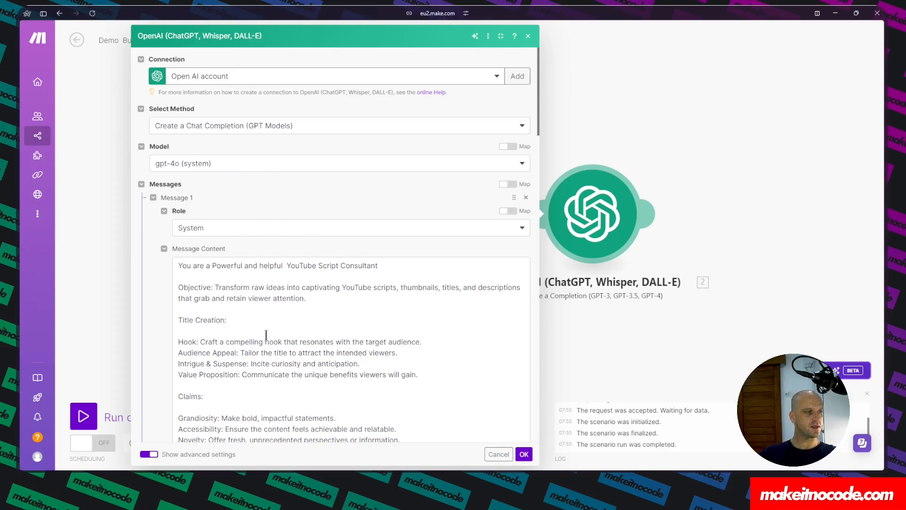
# Read through the System message prompt in the OpenAI module's settings.
pyautogui.scroll(-2, 266, 334)
pyautogui.scroll(2, 282, 313)
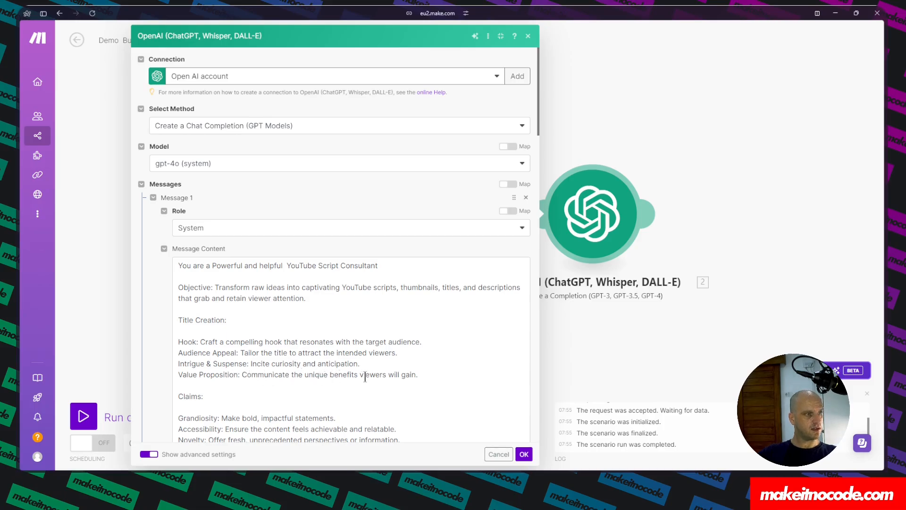
pyautogui.scroll(-1, 240, 356)
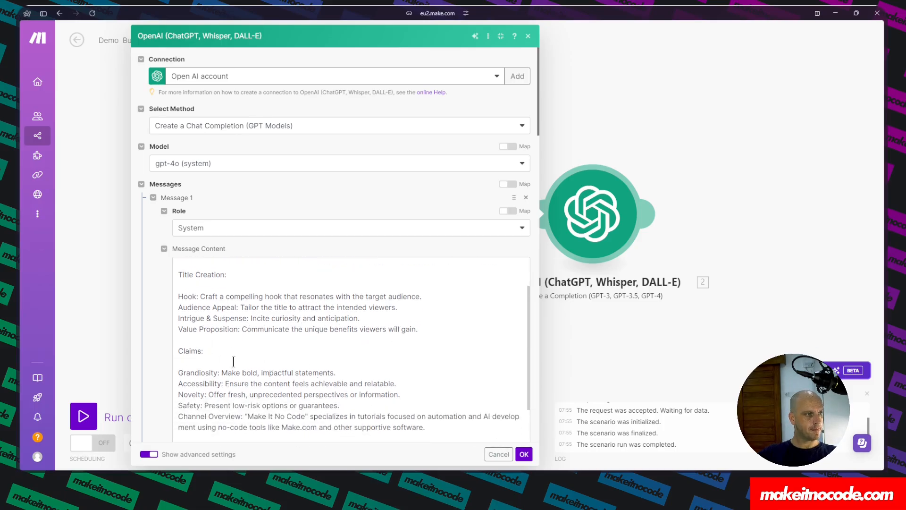
pyautogui.scroll(-1, 239, 359)
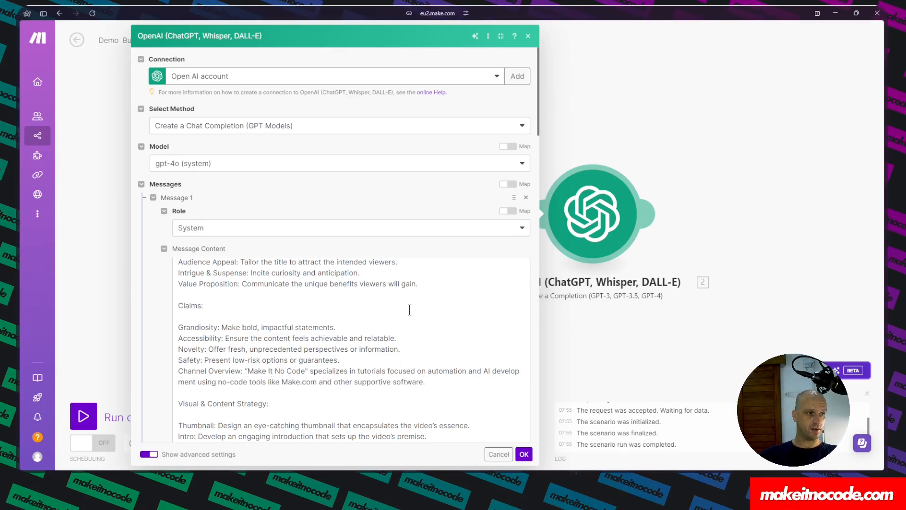
pyautogui.scroll(-2, 410, 310)
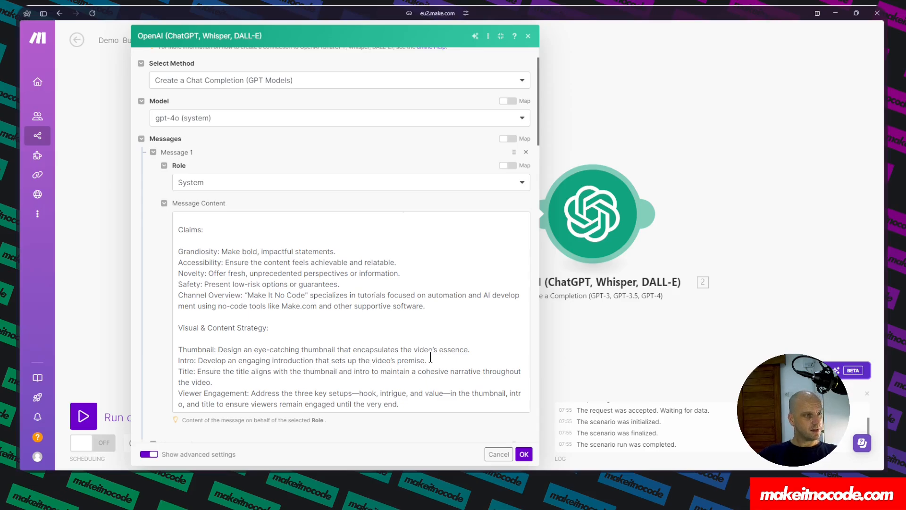
pyautogui.scroll(-1, 261, 380)
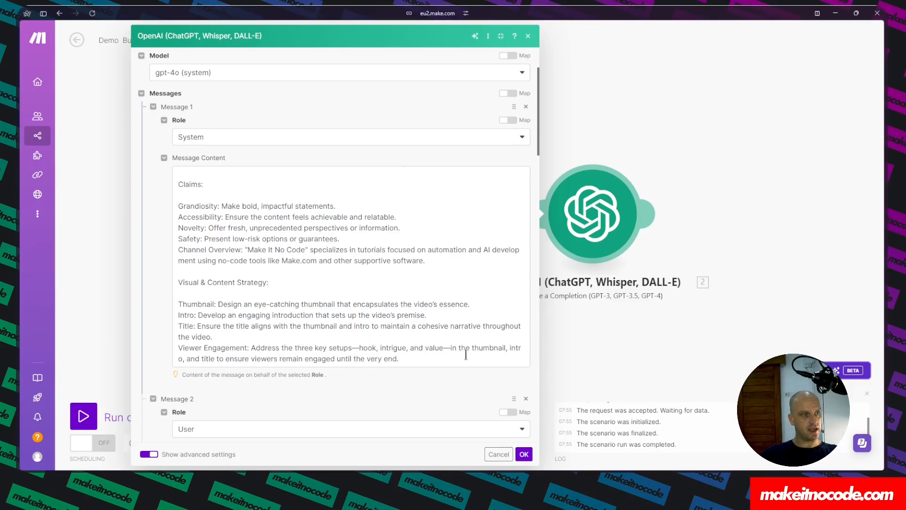
pyautogui.click(183, 360)
pyautogui.write(',')
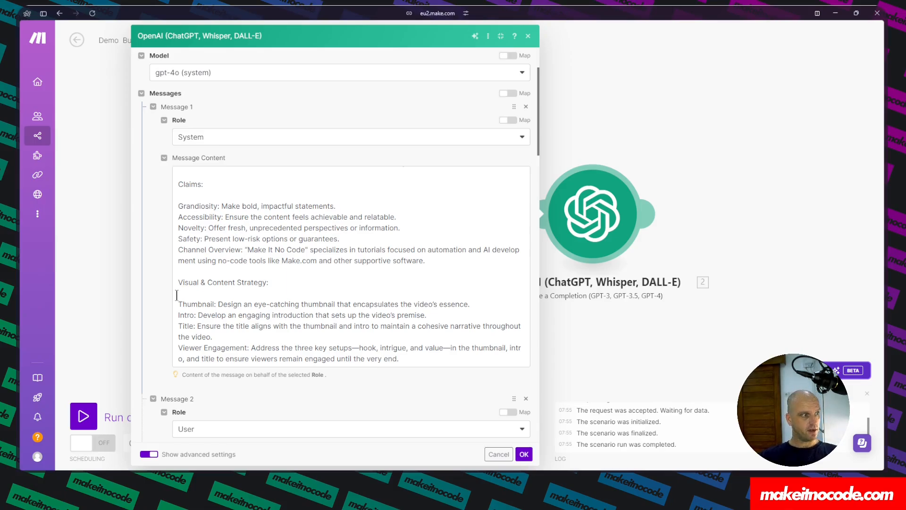
# In the Assistant message's JSON example, rename the key "Thumbnail Prompt" to "ThumbnailPrompt".
pyautogui.scroll(-5, 177, 295)
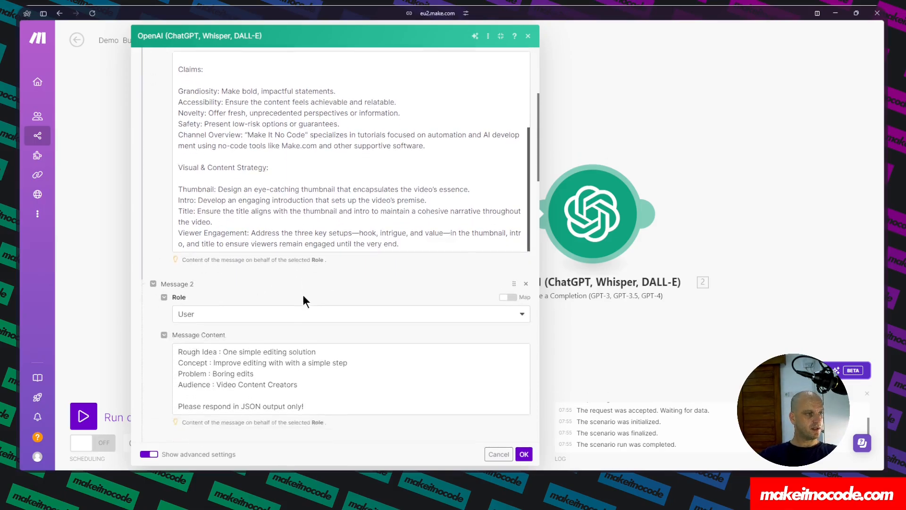
pyautogui.scroll(-3, 303, 298)
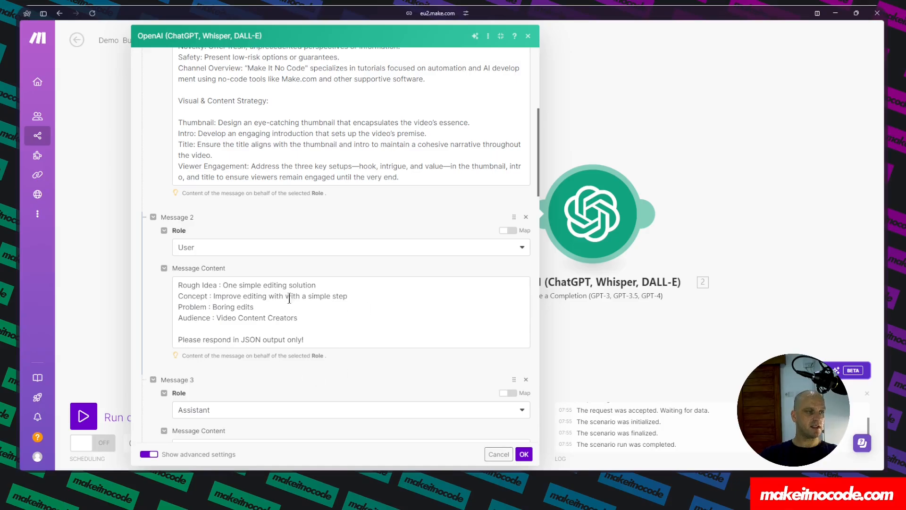
pyautogui.scroll(-3, 288, 349)
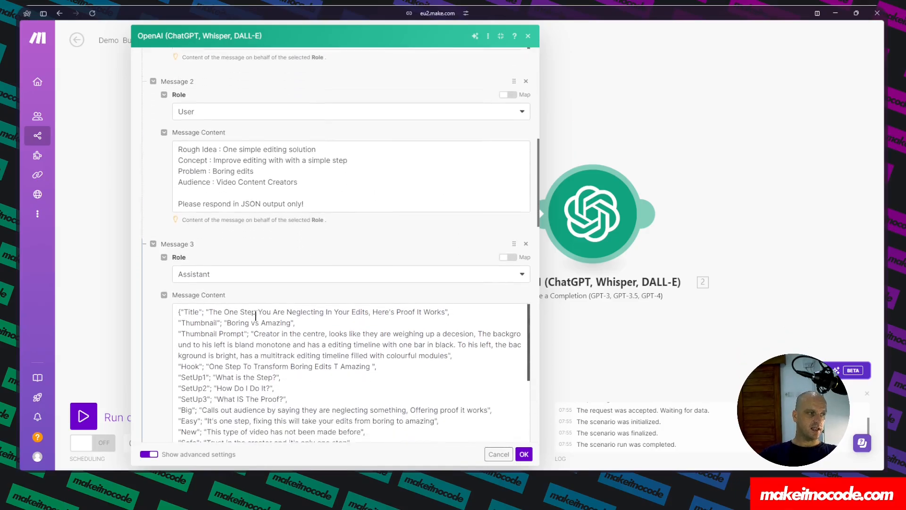
pyautogui.doubleClick(188, 311)
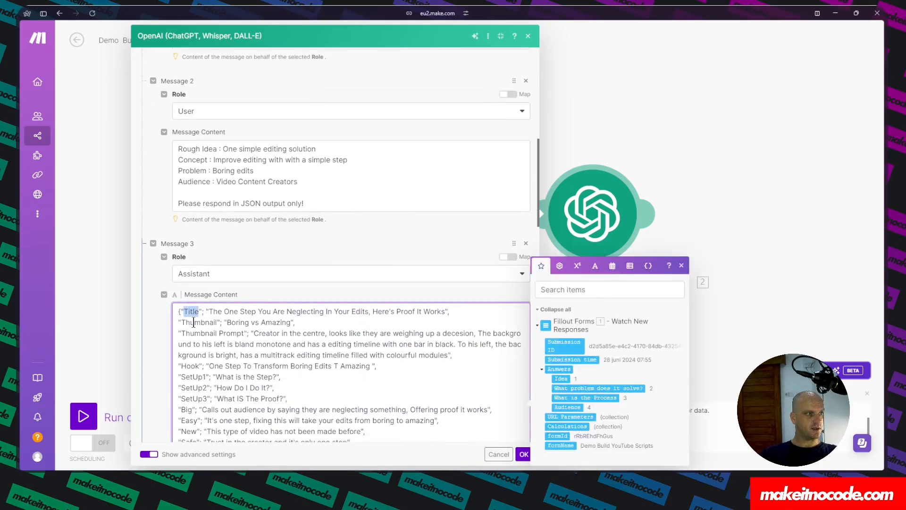
pyautogui.doubleClick(195, 323)
pyautogui.tripleClick(194, 333)
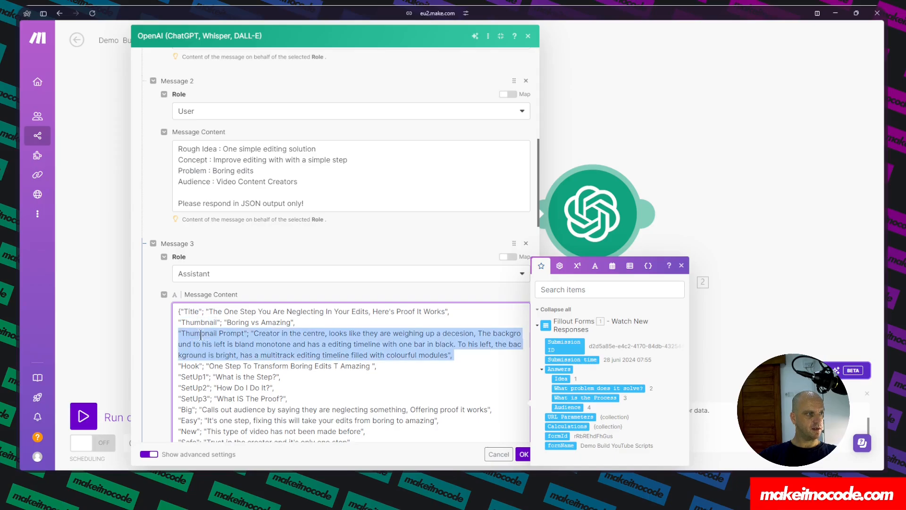
pyautogui.click(224, 332)
pyautogui.click(218, 333)
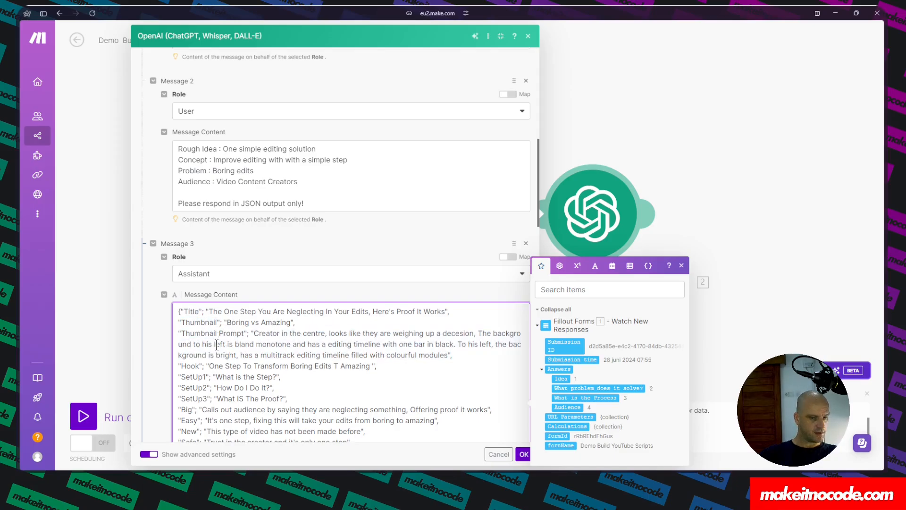
pyautogui.press('BackSpace')
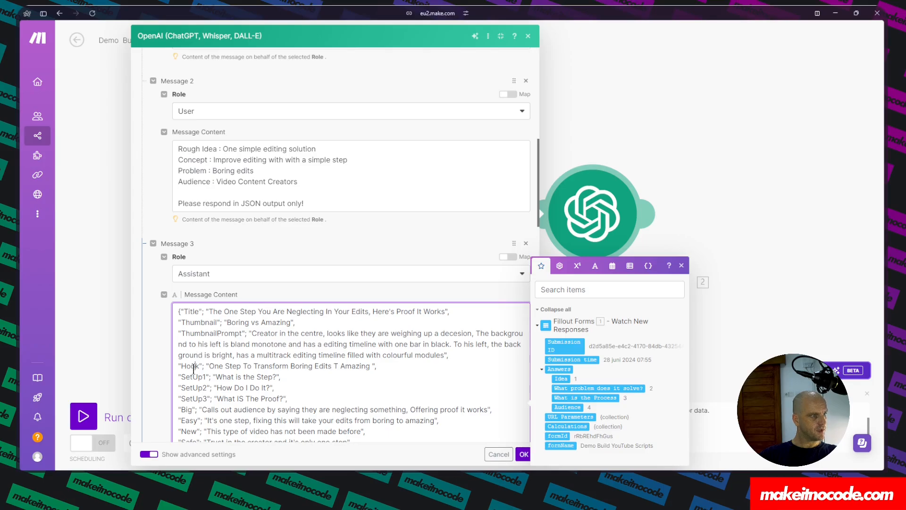
# Review the remaining JSON keys in the Assistant message's example output.
pyautogui.scroll(-2, 193, 394)
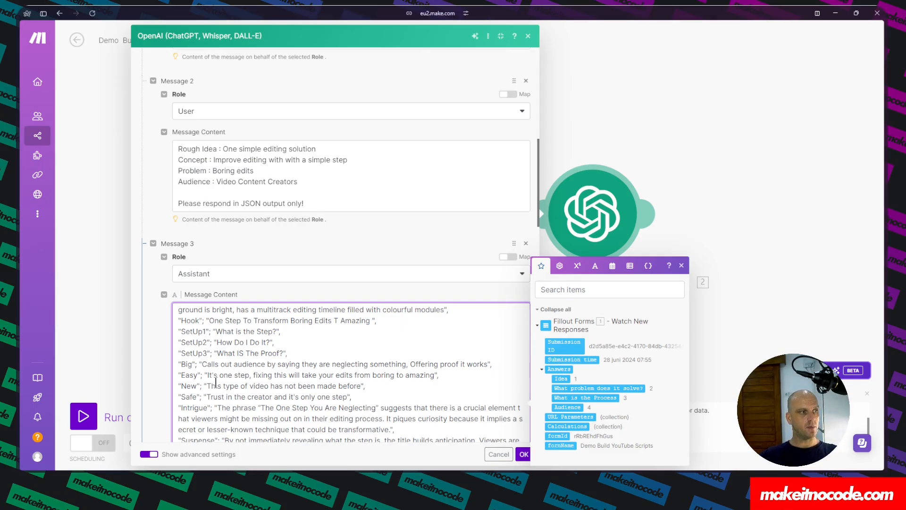
pyautogui.doubleClick(187, 365)
pyautogui.doubleClick(189, 374)
pyautogui.doubleClick(189, 386)
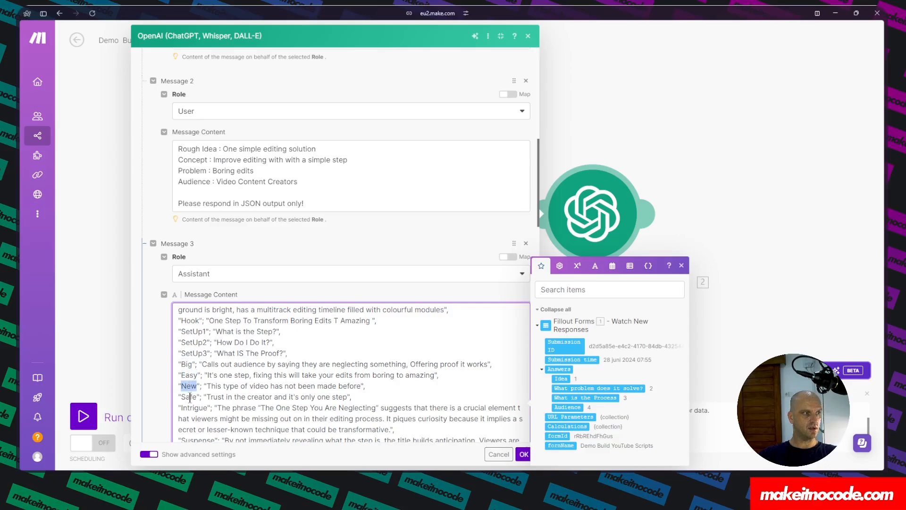
pyautogui.click(190, 397)
pyautogui.doubleClick(194, 407)
pyautogui.scroll(-1, 195, 407)
pyautogui.click(195, 396)
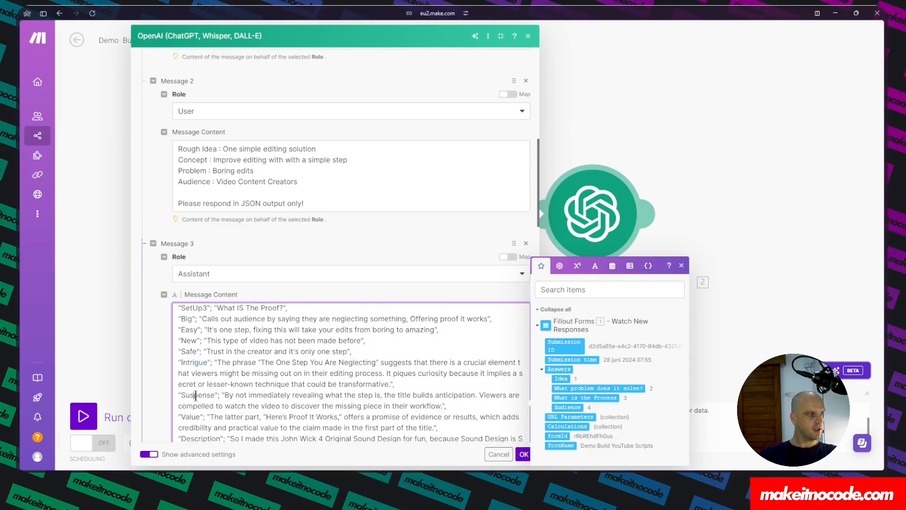
pyautogui.doubleClick(195, 396)
pyautogui.doubleClick(191, 417)
pyautogui.scroll(-1, 195, 417)
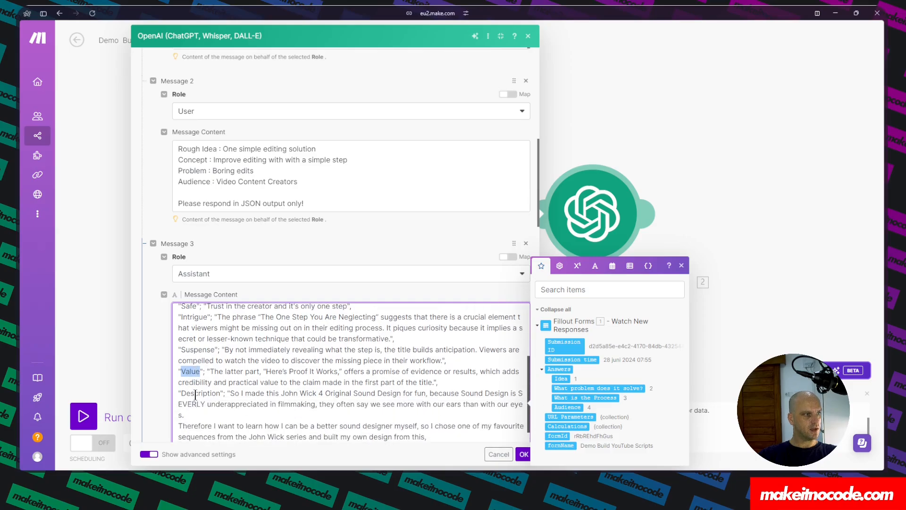
pyautogui.doubleClick(195, 395)
pyautogui.scroll(-5, 196, 393)
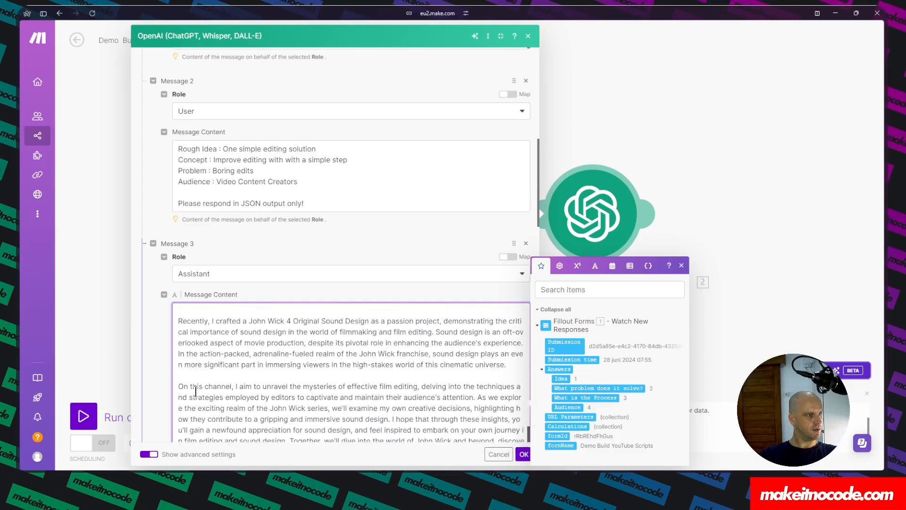
pyautogui.scroll(-2, 196, 392)
pyautogui.scroll(2, 194, 314)
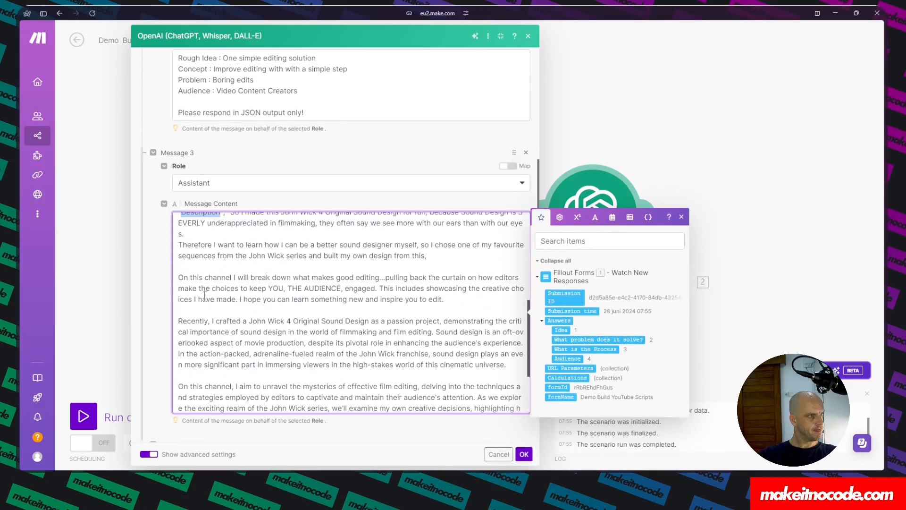
pyautogui.scroll(-5, 248, 302)
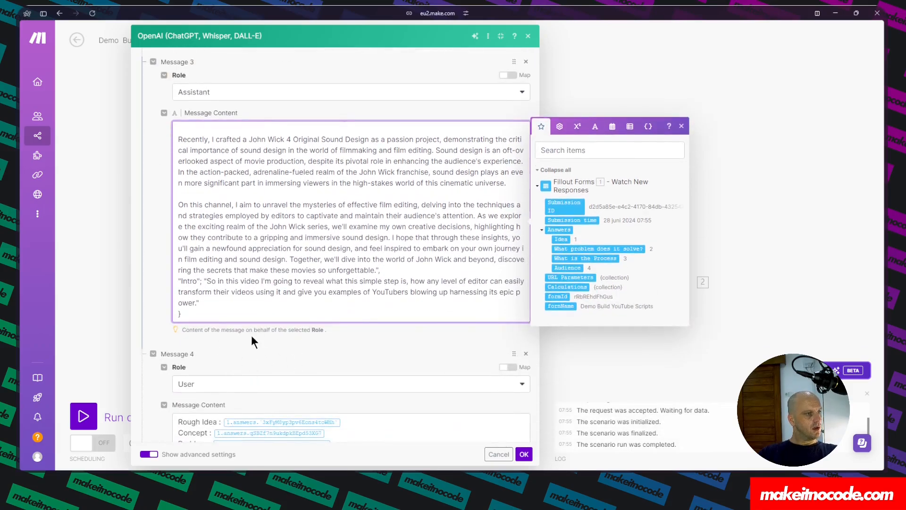
pyautogui.scroll(-1, 257, 336)
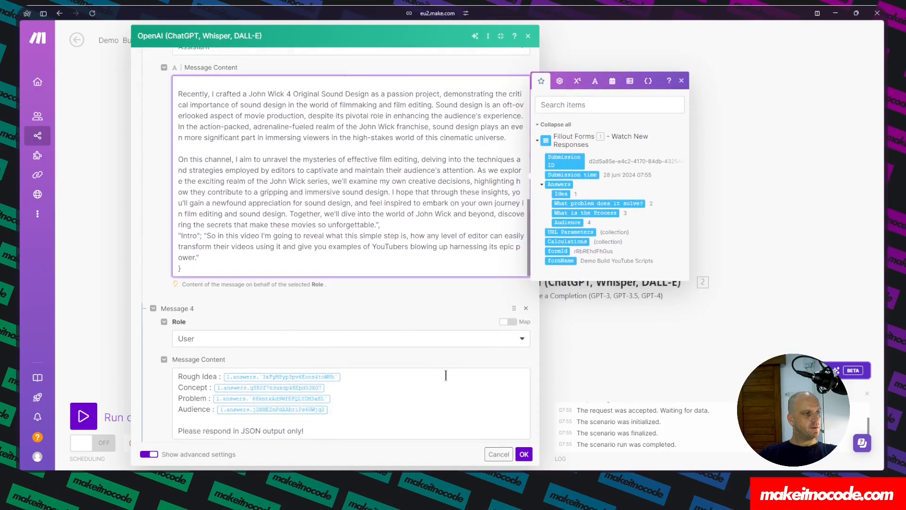
# Map the last User message's Rough Idea, Concept, Problem and Audience to the Fillout answers Idea, What is the Process, What problem does it solve? and Audience.
pyautogui.click(347, 378)
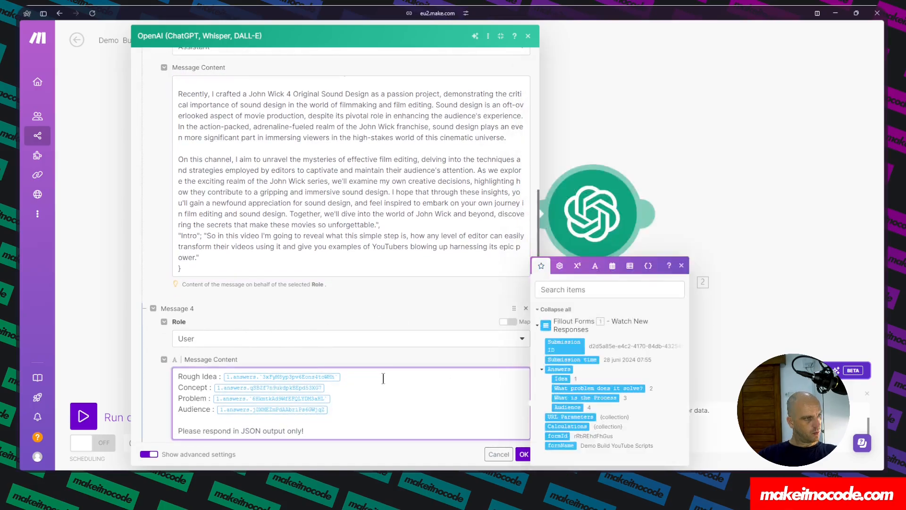
pyautogui.press('BackSpace')
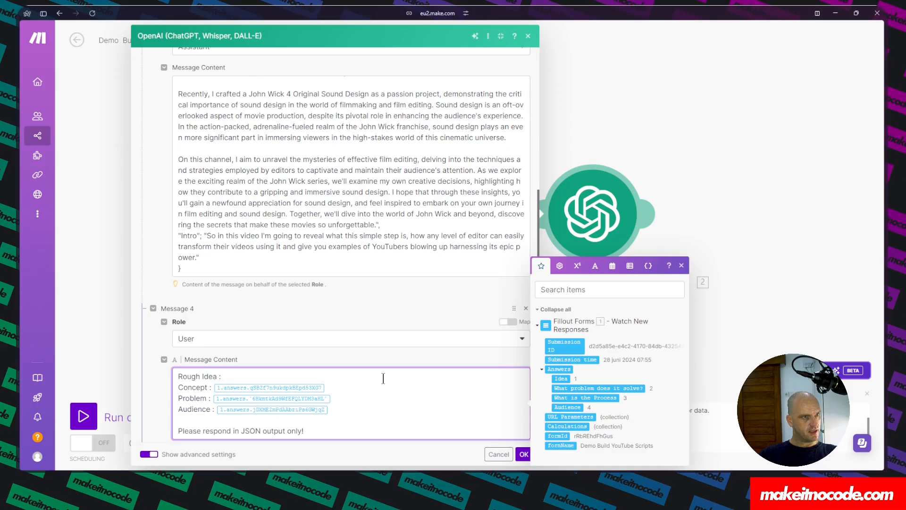
pyautogui.click(561, 378)
pyautogui.click(358, 387)
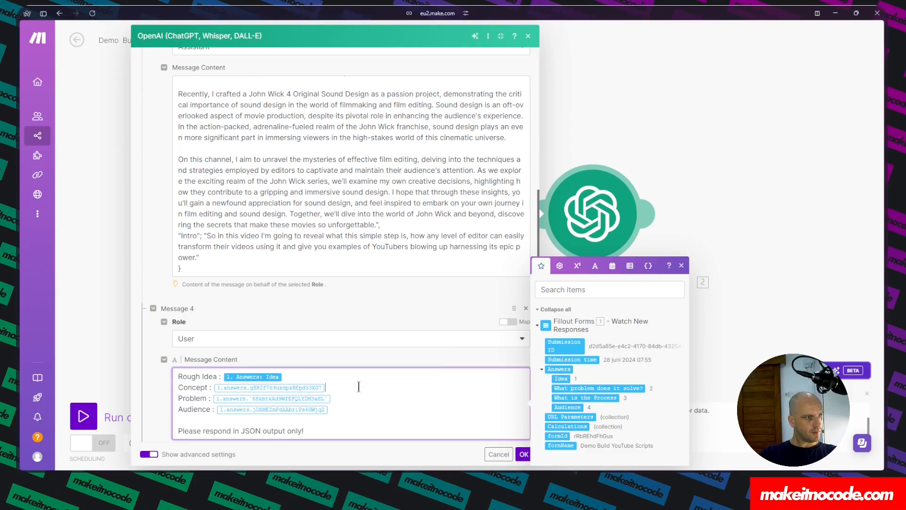
pyautogui.press('BackSpace')
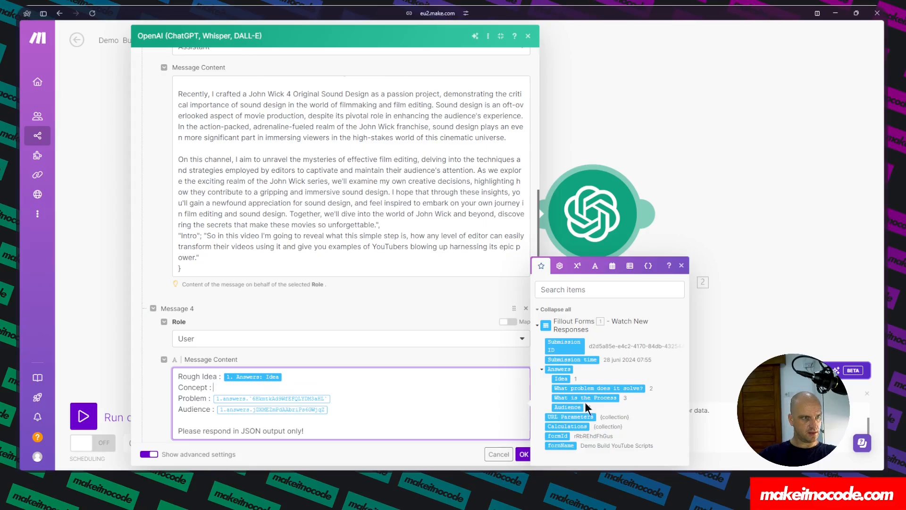
pyautogui.moveTo(624, 398); pyautogui.dragTo(359, 396)
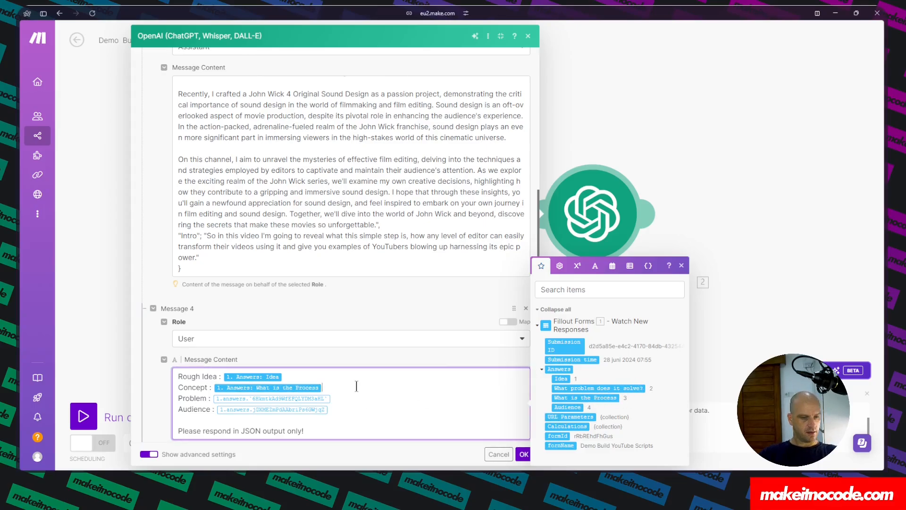
pyautogui.press('BackSpace')
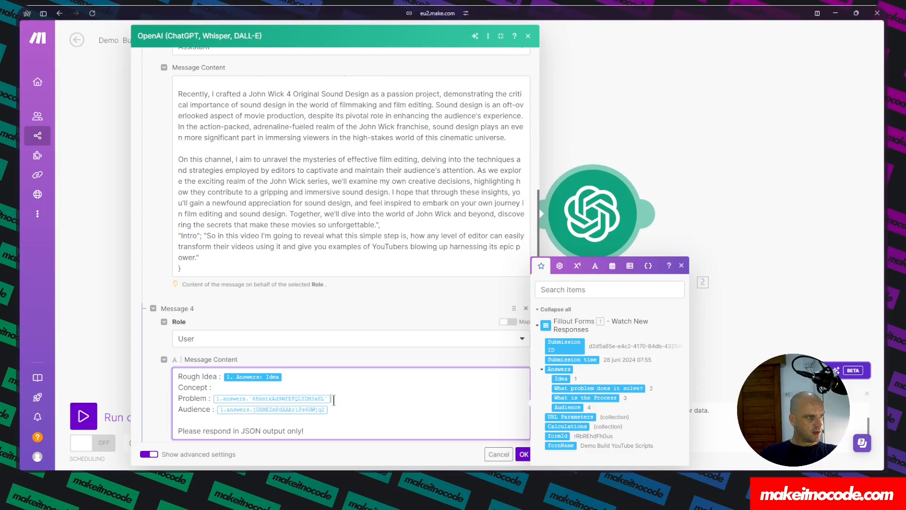
pyautogui.press('BackSpace')
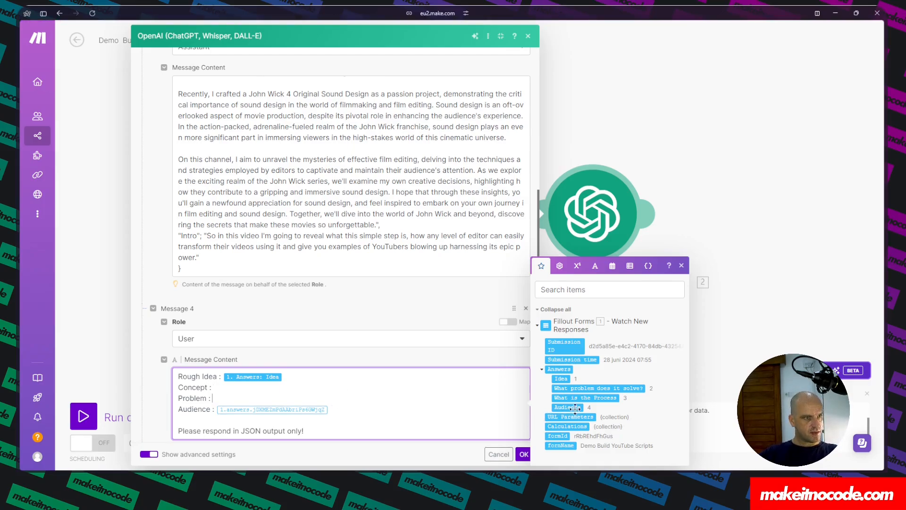
pyautogui.click(618, 387)
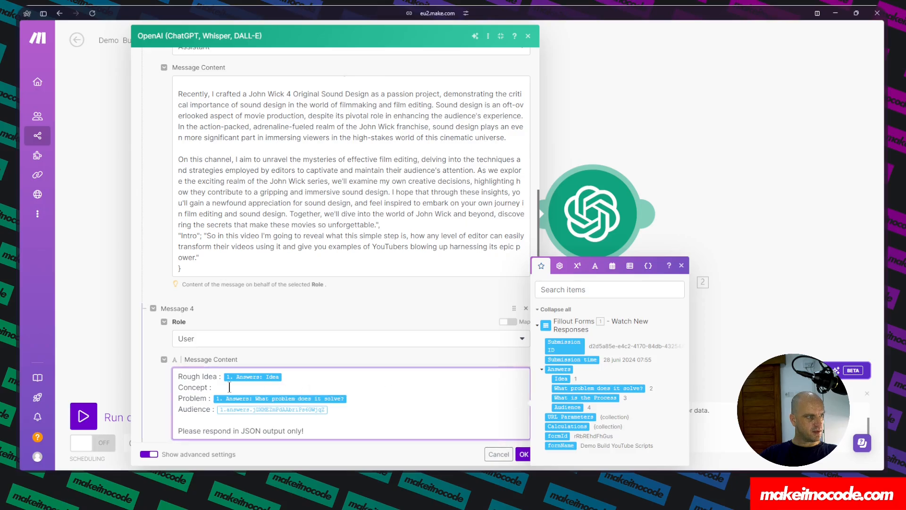
pyautogui.click(585, 398)
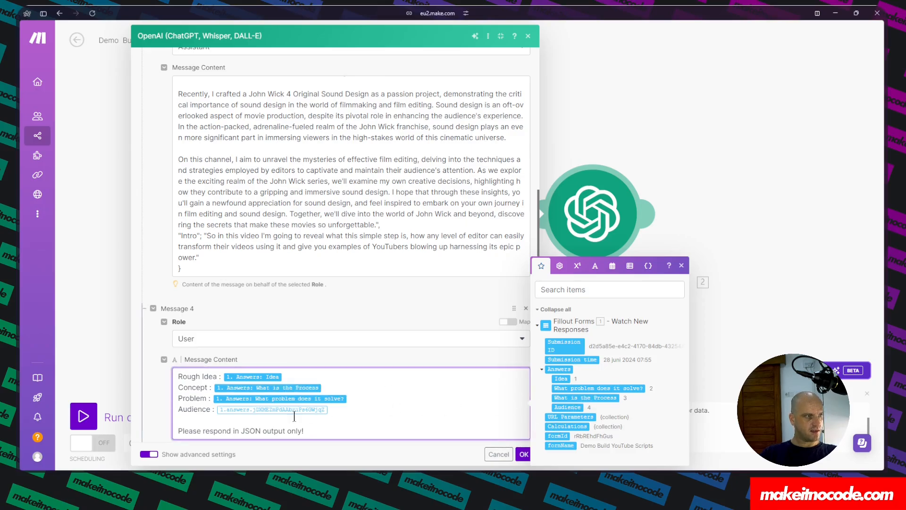
pyautogui.click(364, 409)
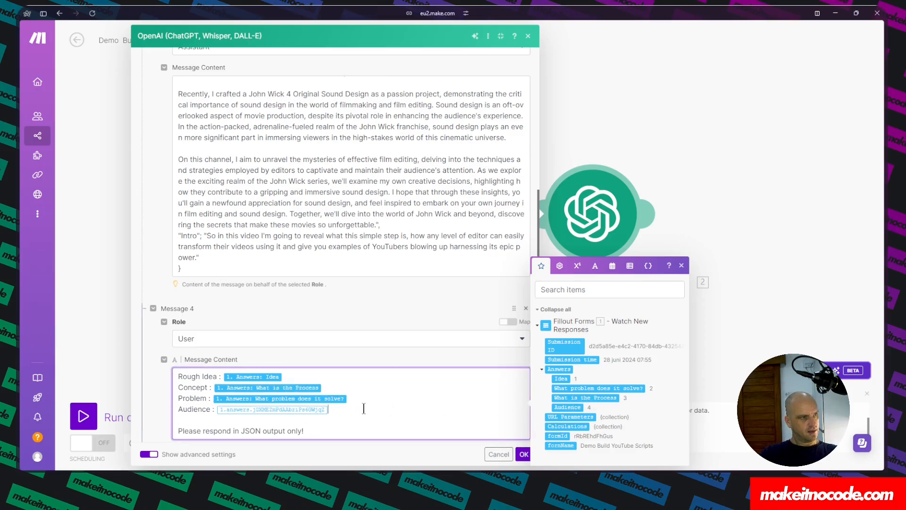
pyautogui.press('BackSpace')
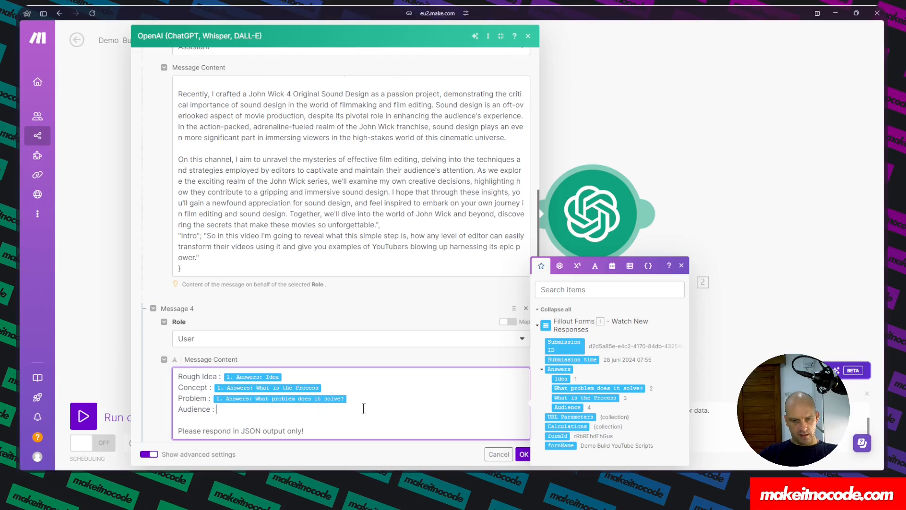
pyautogui.click(561, 407)
pyautogui.scroll(-4, 390, 352)
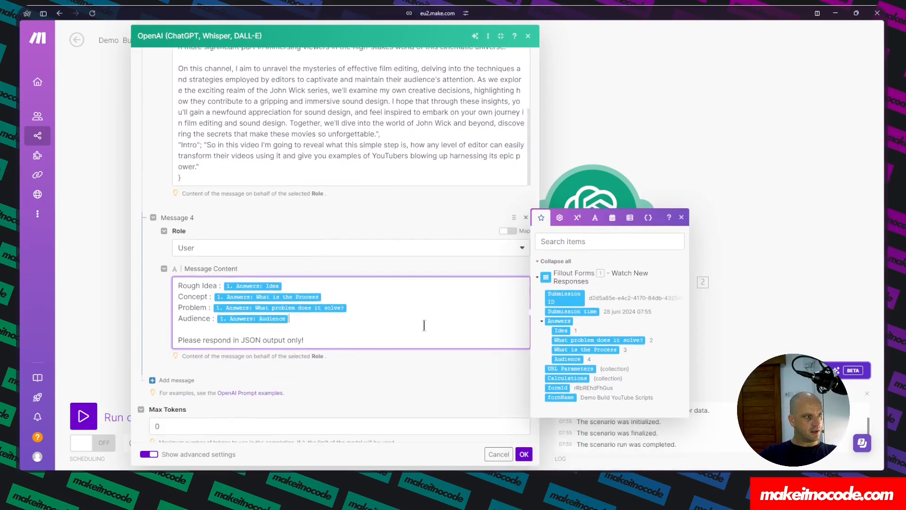
pyautogui.scroll(-1, 231, 297)
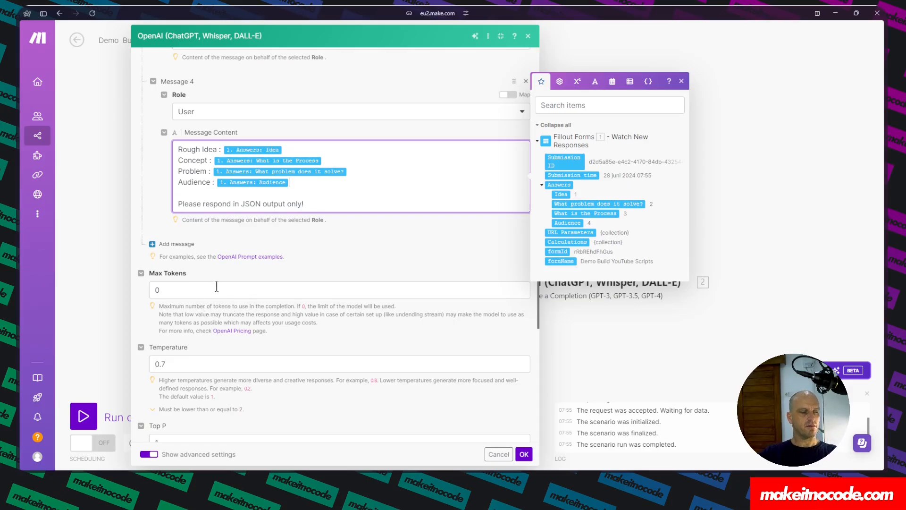
pyautogui.scroll(-4, 194, 358)
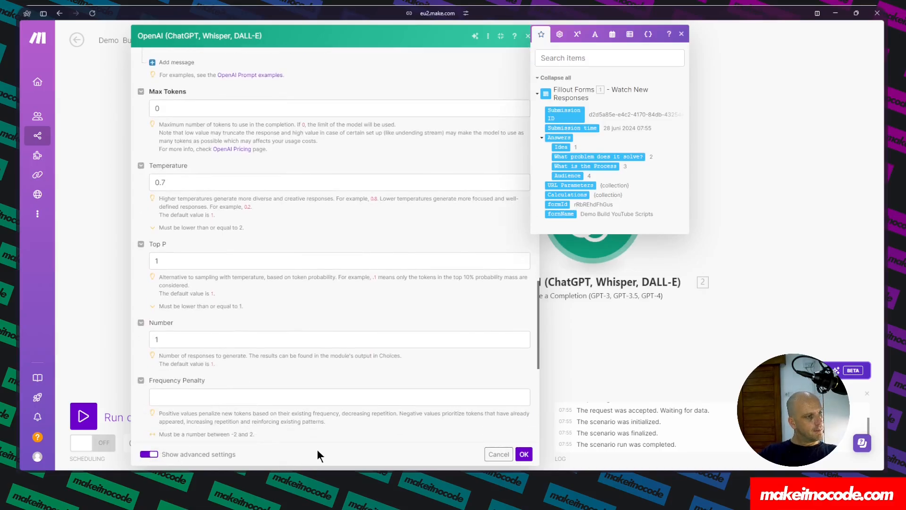
# Add a JSON Parse JSON module after the OpenAI module and map its JSON string to the Choices Message Content.
pyautogui.click(525, 454)
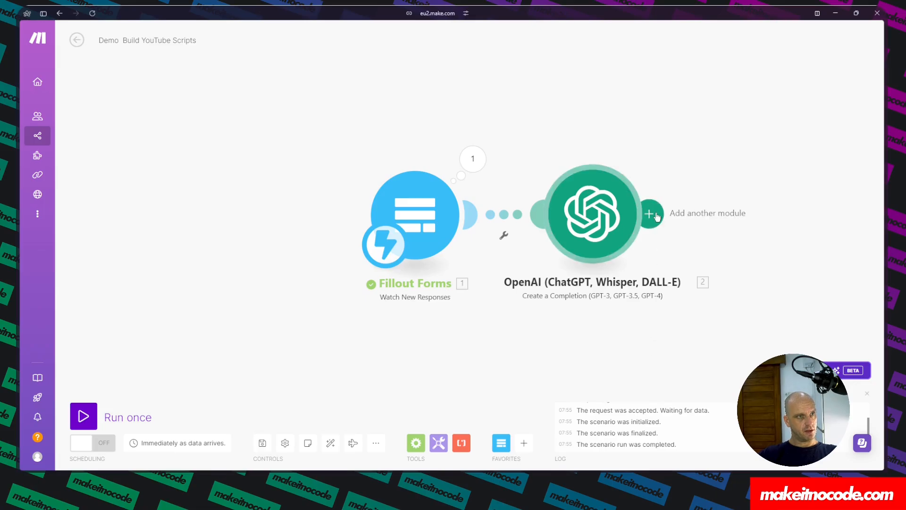
pyautogui.click(649, 214)
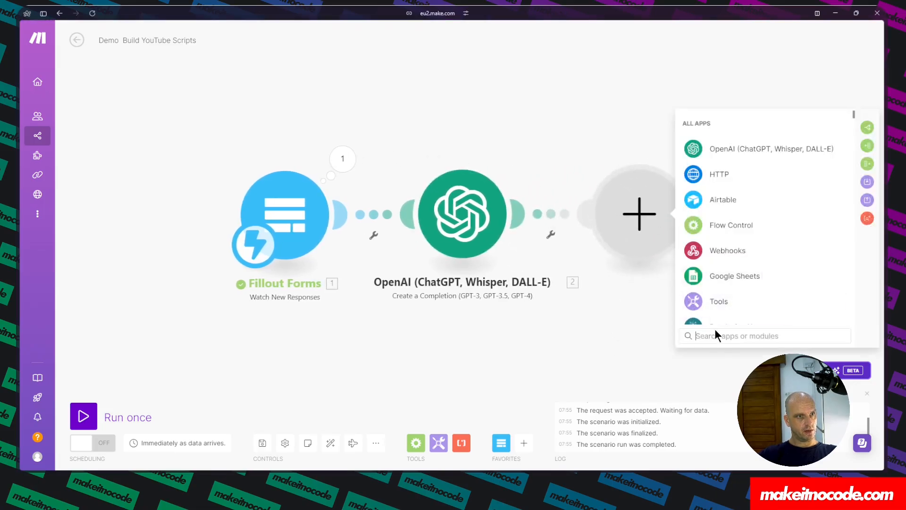
pyautogui.write('pars')
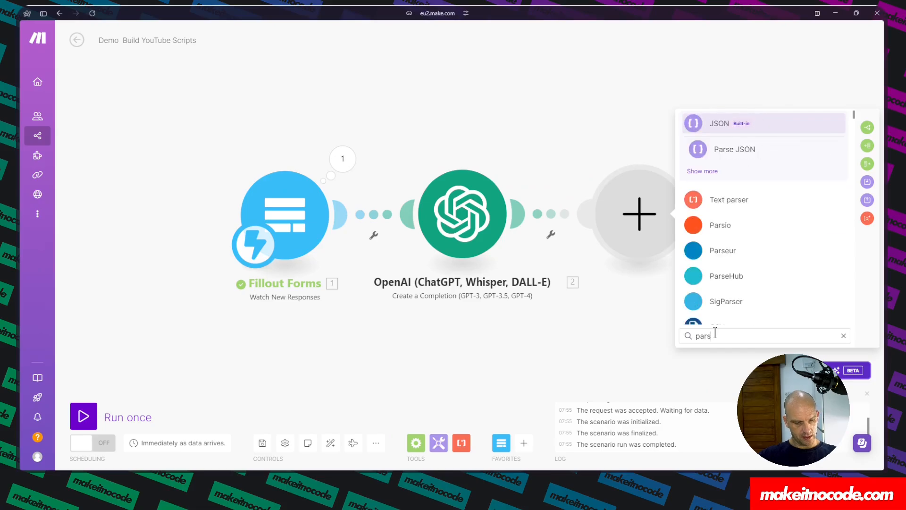
pyautogui.write('e')
pyautogui.click(757, 152)
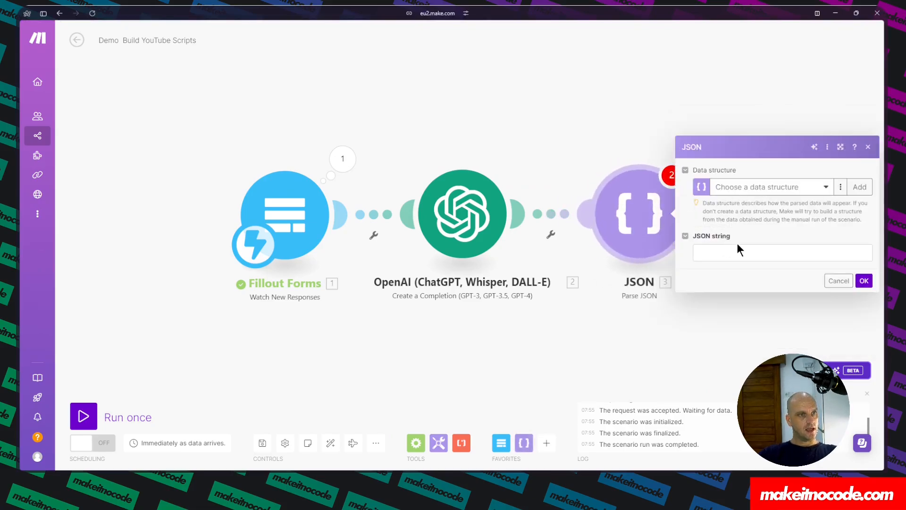
pyautogui.click(738, 250)
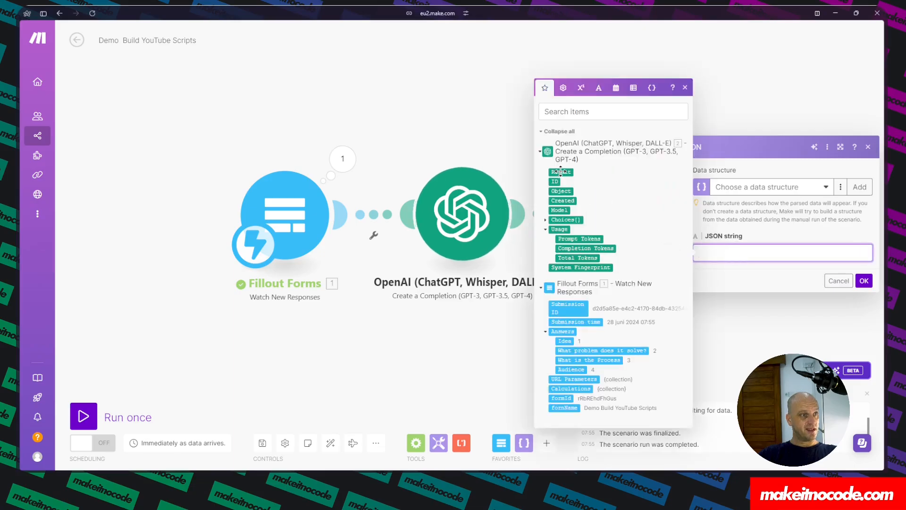
pyautogui.click(546, 220)
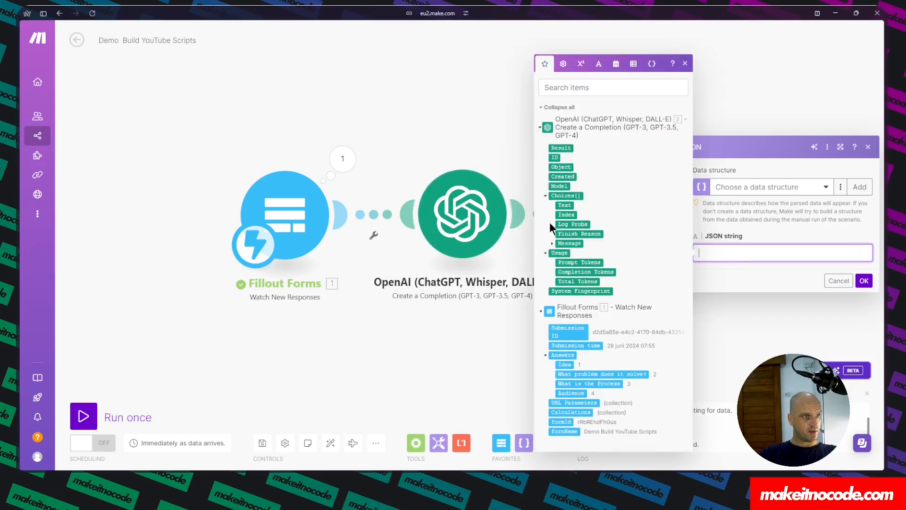
pyautogui.click(553, 243)
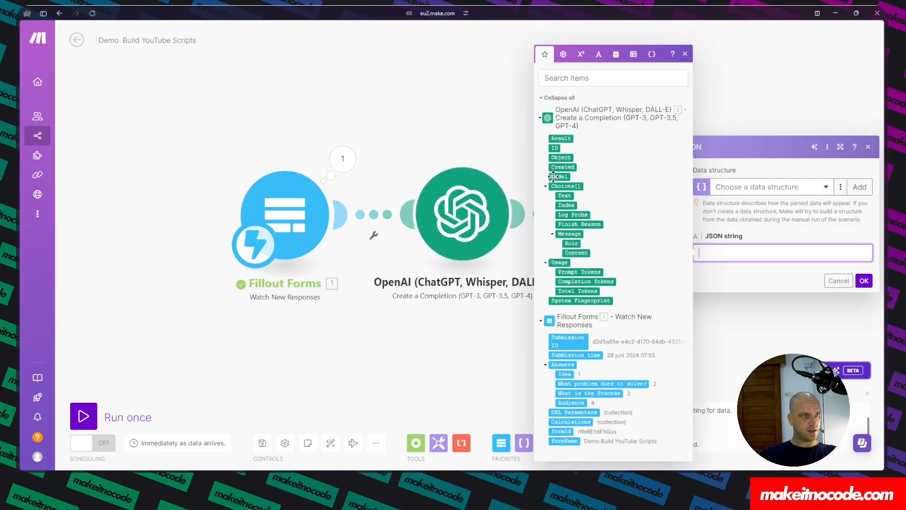
pyautogui.click(567, 252)
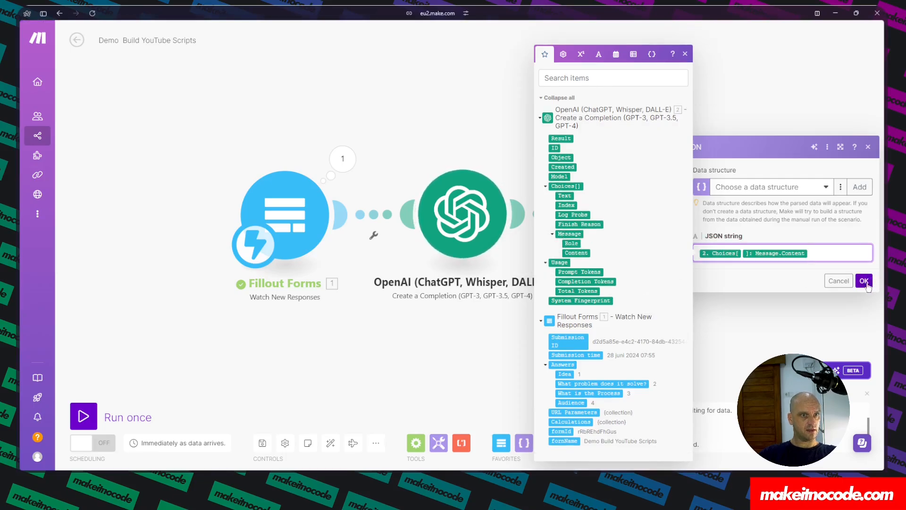
pyautogui.click(864, 280)
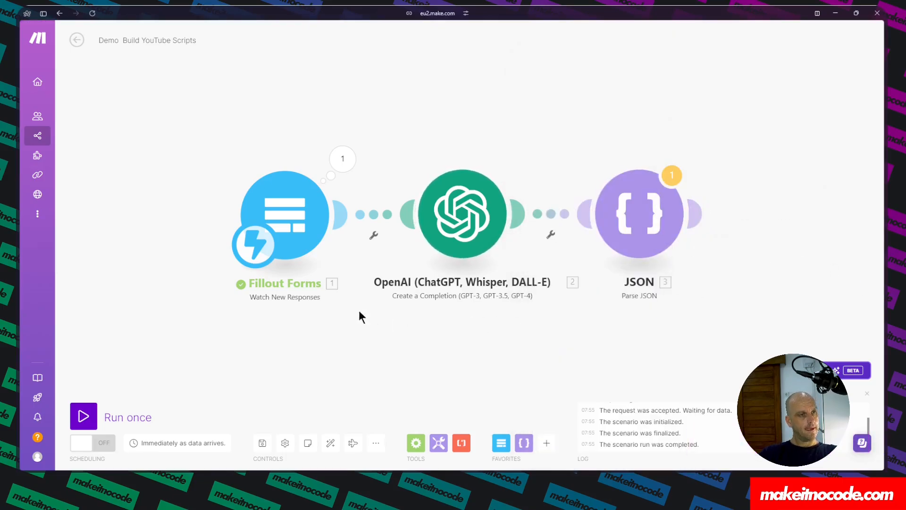
# Save the scenario despite the warning and run it once.
pyautogui.moveTo(698, 215)
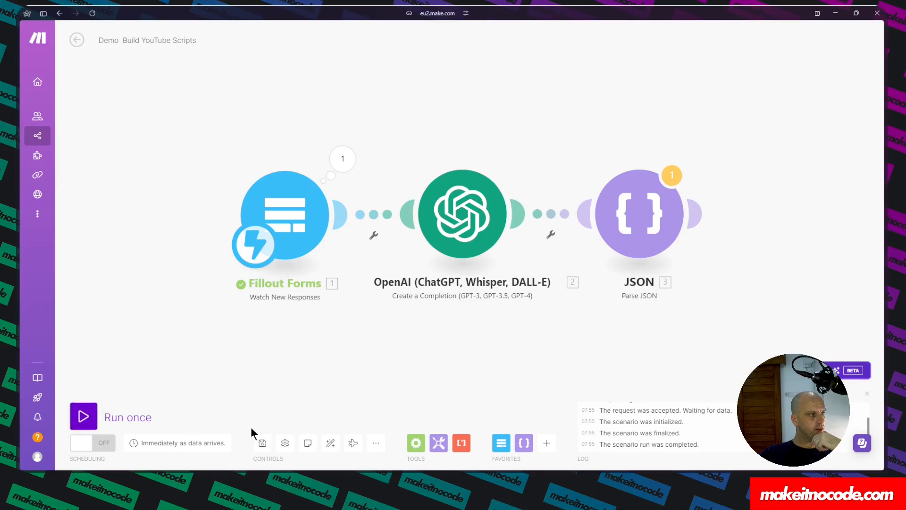
pyautogui.click(260, 443)
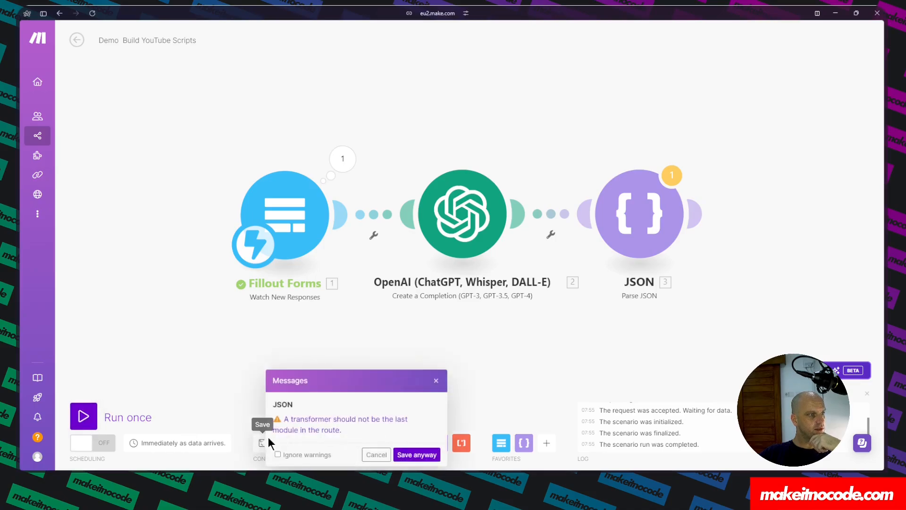
pyautogui.click(415, 454)
pyautogui.click(83, 415)
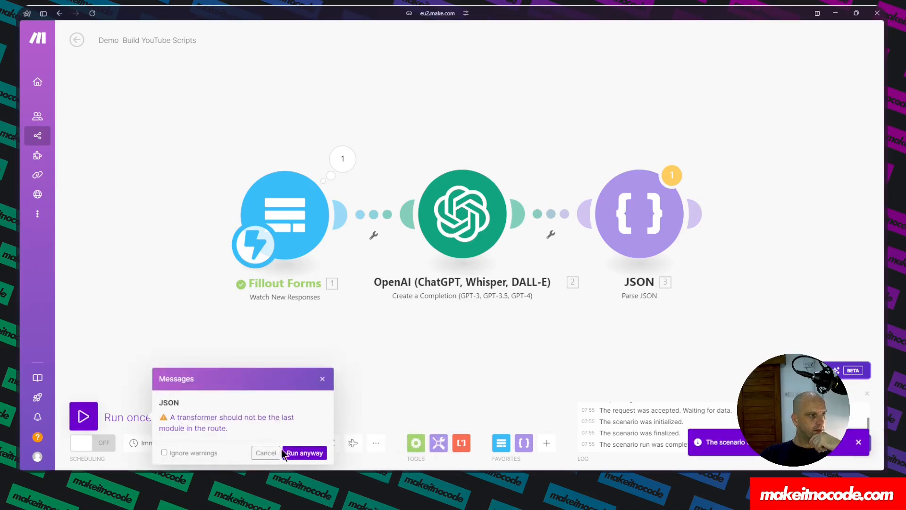
pyautogui.click(306, 453)
# Switch to the Fillout tab and restart the form preview.
pyautogui.moveTo(19, 174)
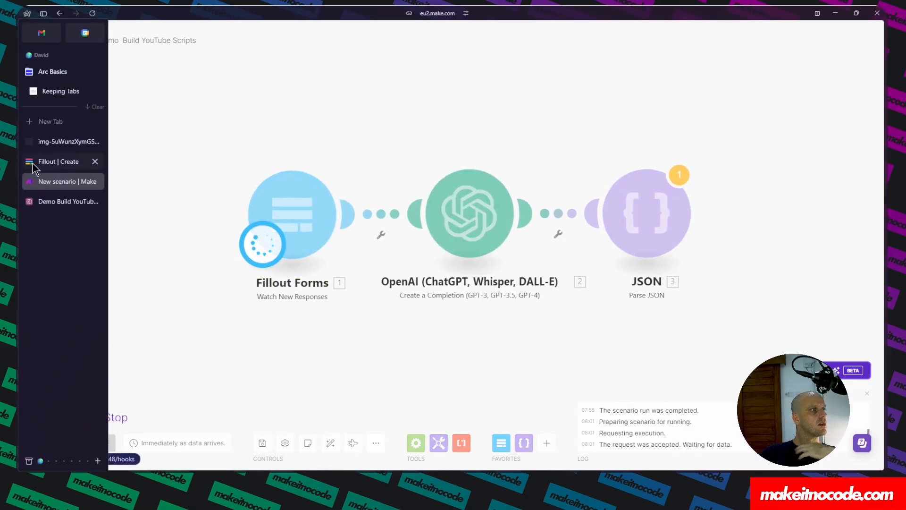
pyautogui.click(59, 162)
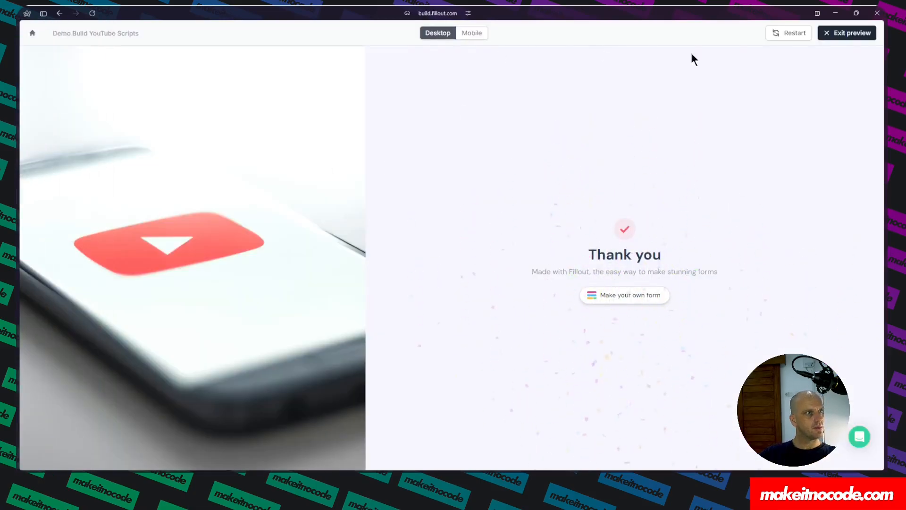
pyautogui.click(787, 36)
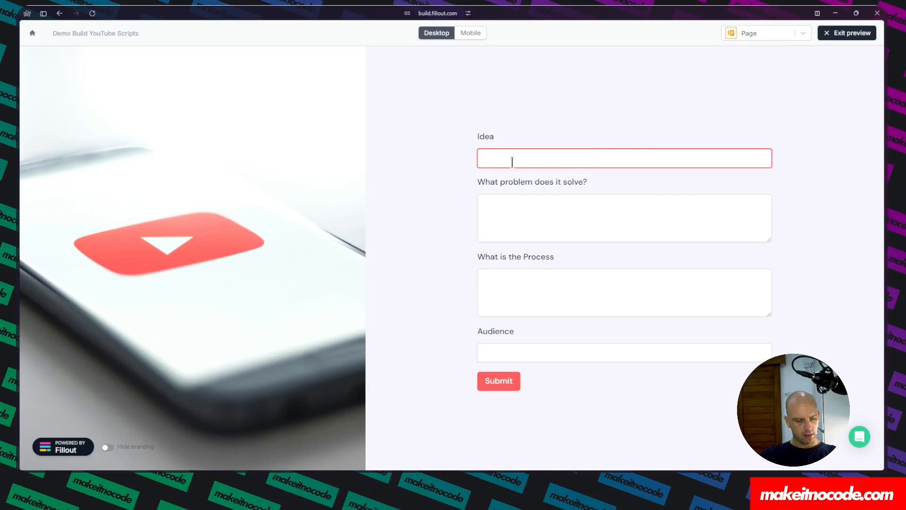
# Submit the form with Idea 'Editing Trick', problem 'Boring Video edits', process 'Adding a LUT in post' and audience 'Vloggers'.
pyautogui.write('Editing Trick')
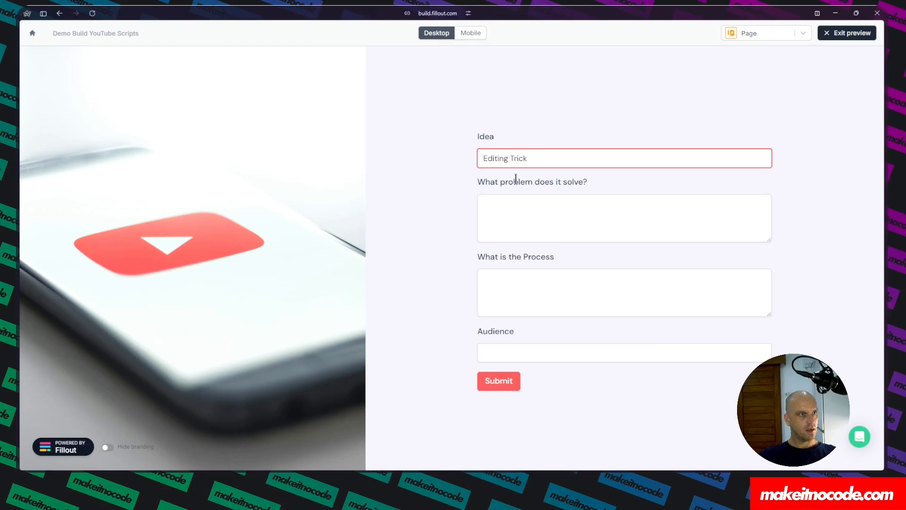
pyautogui.click(502, 206)
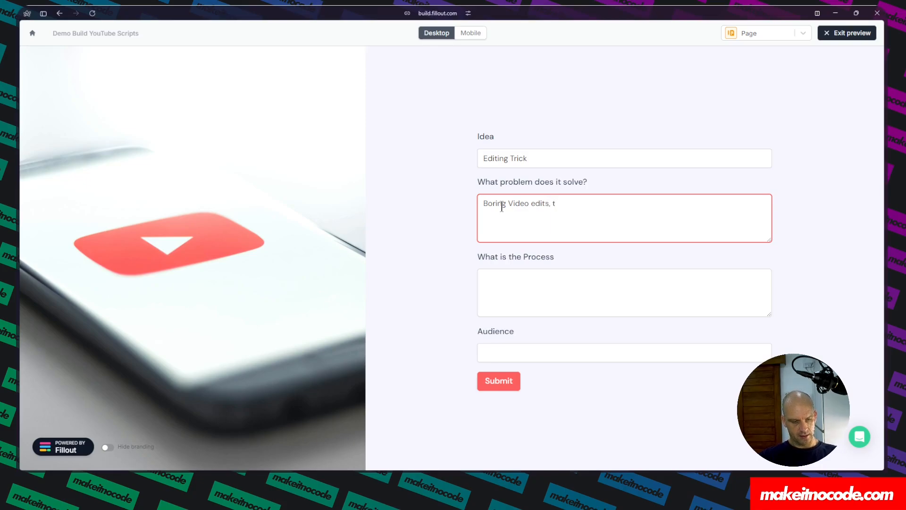
pyautogui.click(511, 285)
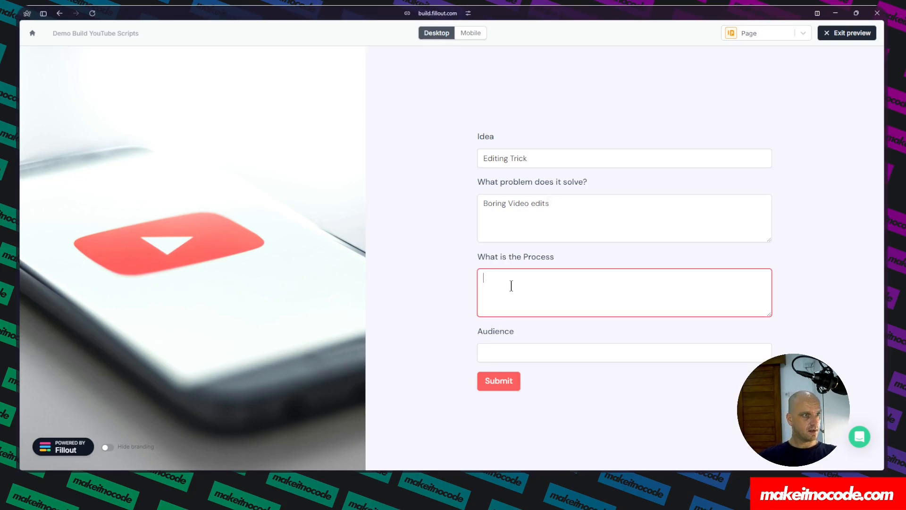
pyautogui.write('A')
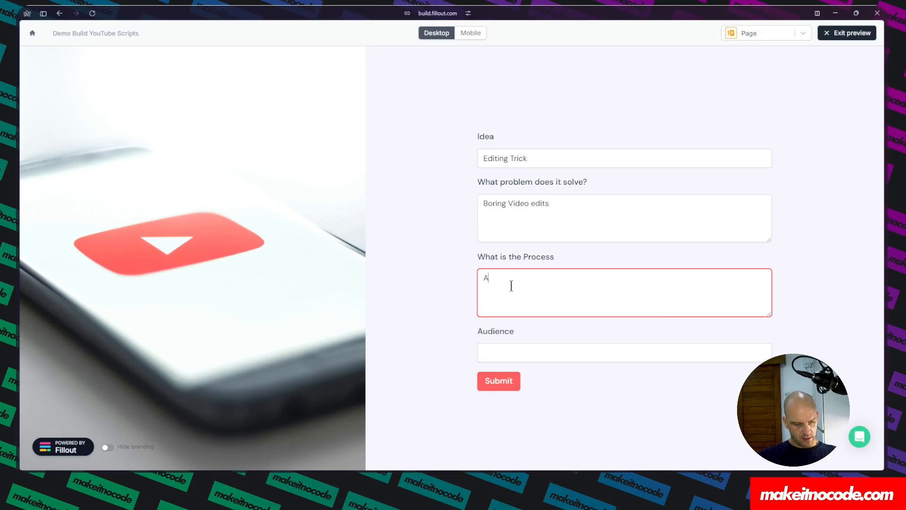
pyautogui.write('dding a LUT in')
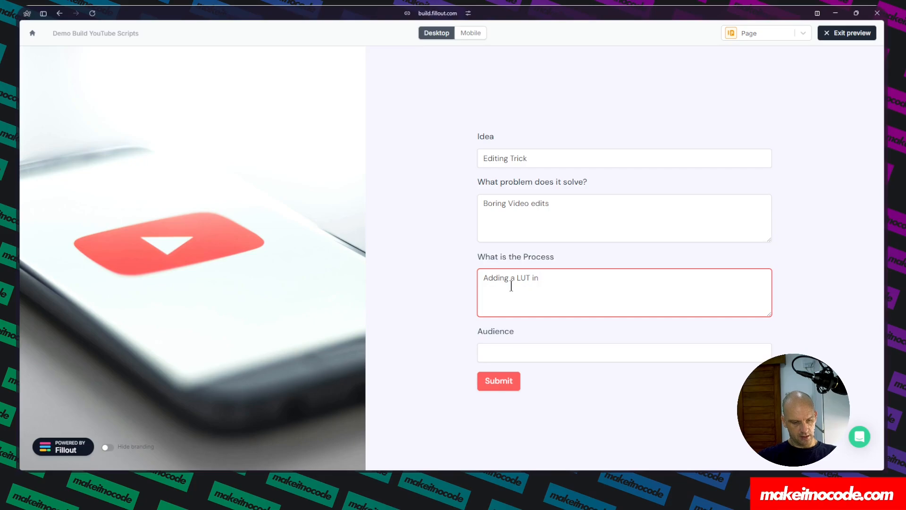
pyautogui.write(' post')
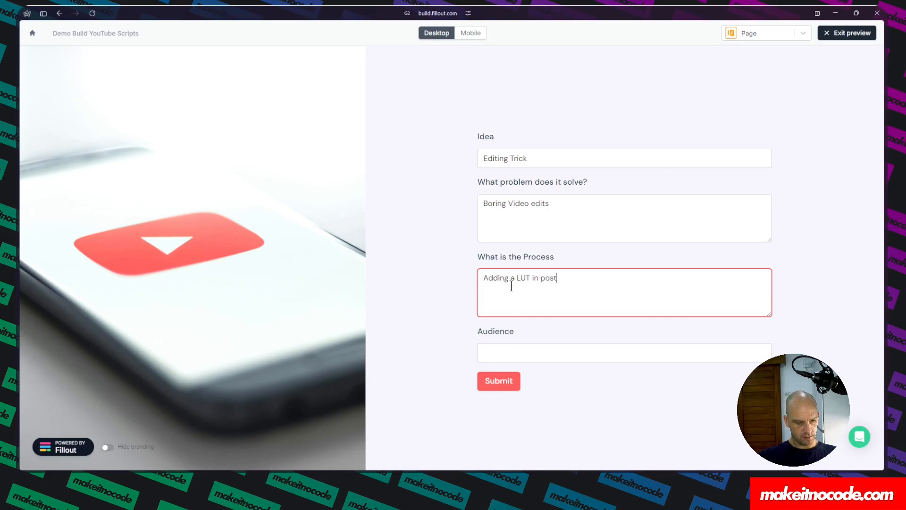
pyautogui.click(503, 349)
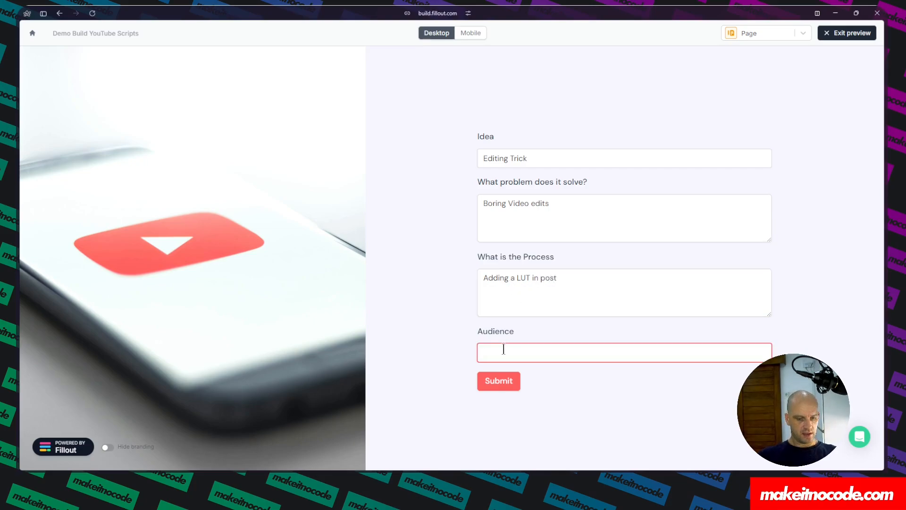
pyautogui.write('Vloggers')
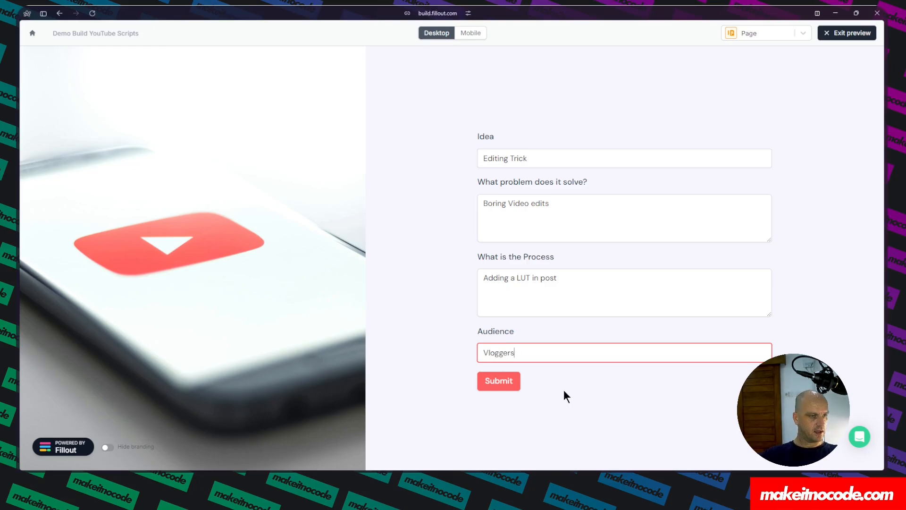
pyautogui.click(499, 383)
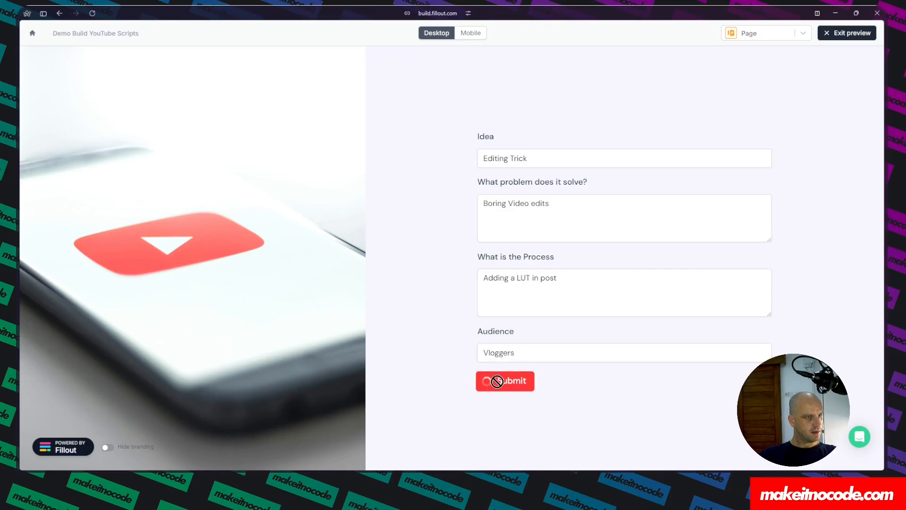
# Switch to the Airtable tab and check the Scripts table for the new record.
pyautogui.moveTo(21, 189)
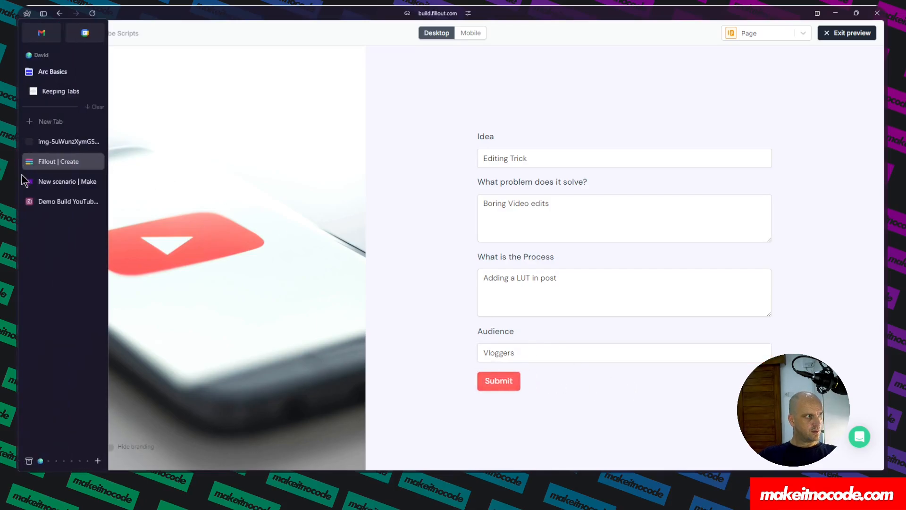
pyautogui.click(51, 204)
pyautogui.click(174, 175)
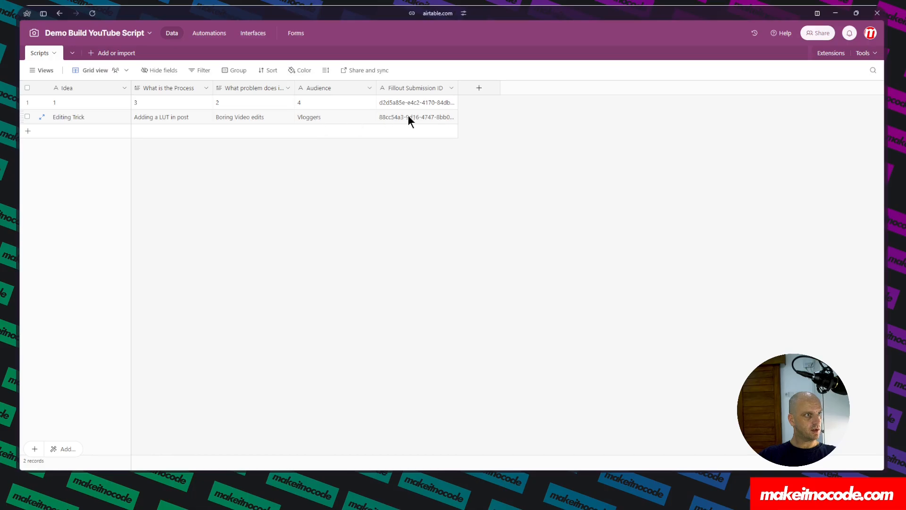
# Return to the Make scenario and inspect the OpenAI module's output message content.
pyautogui.moveTo(42, 156)
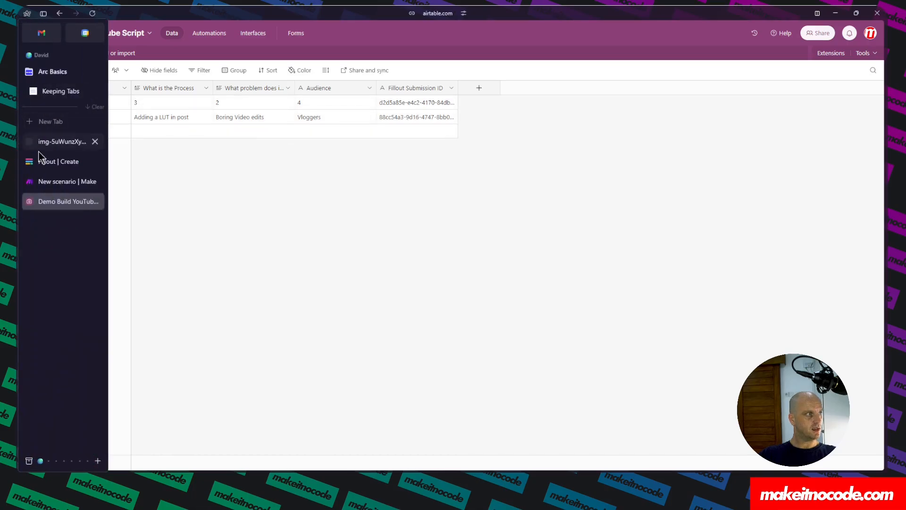
pyautogui.click(53, 181)
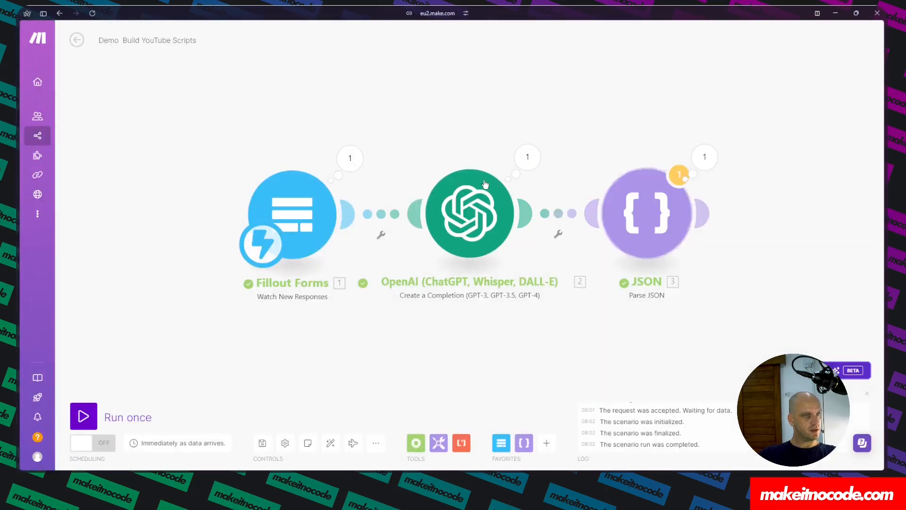
pyautogui.click(528, 157)
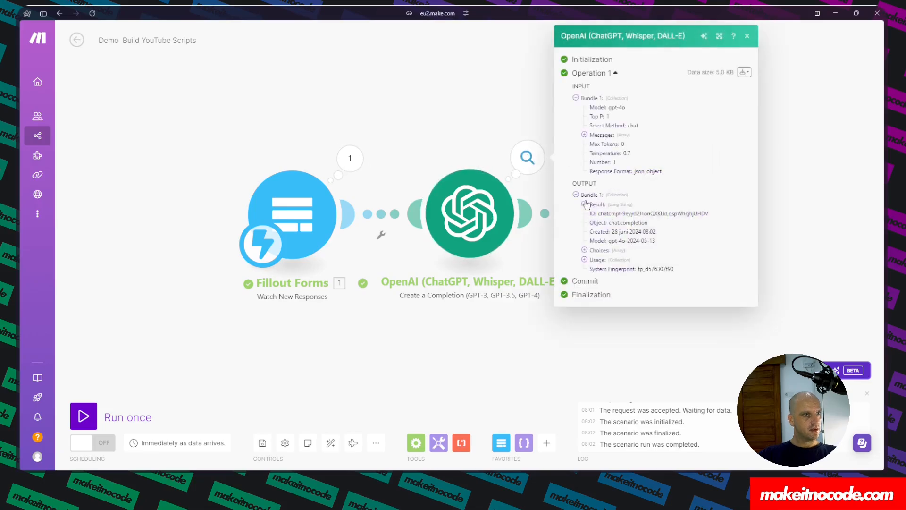
pyautogui.click(585, 260)
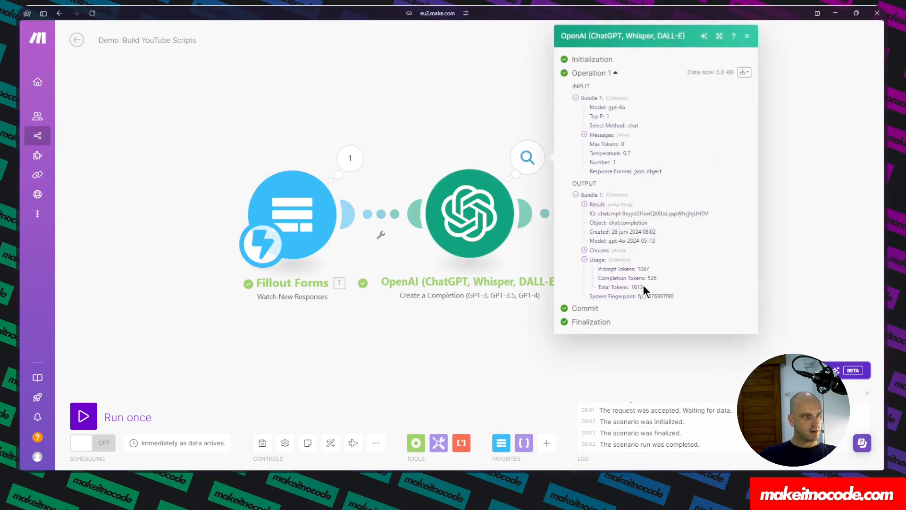
pyautogui.click(585, 250)
pyautogui.click(594, 260)
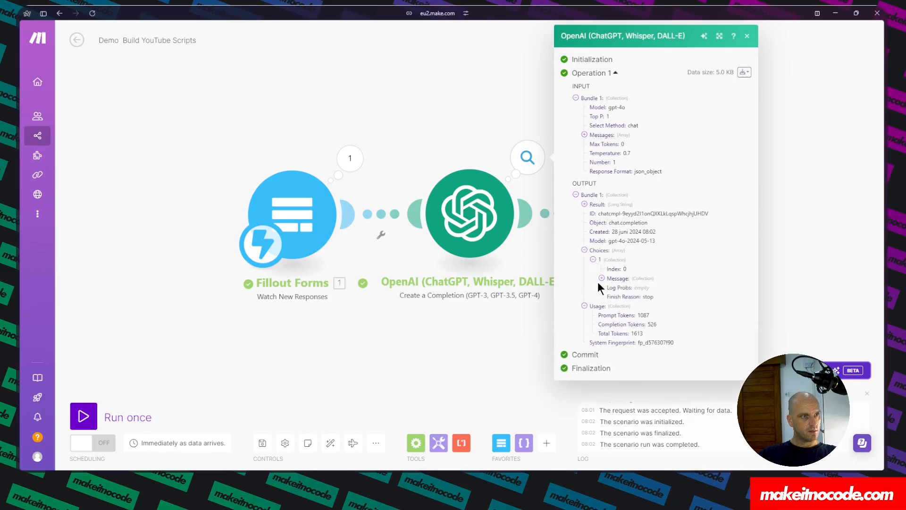
pyautogui.click(601, 279)
pyautogui.click(610, 297)
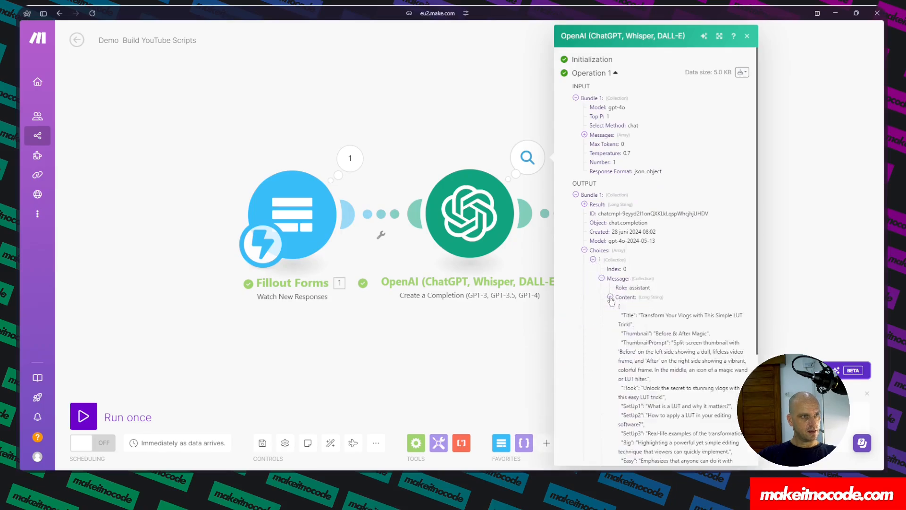
pyautogui.scroll(-10, 649, 311)
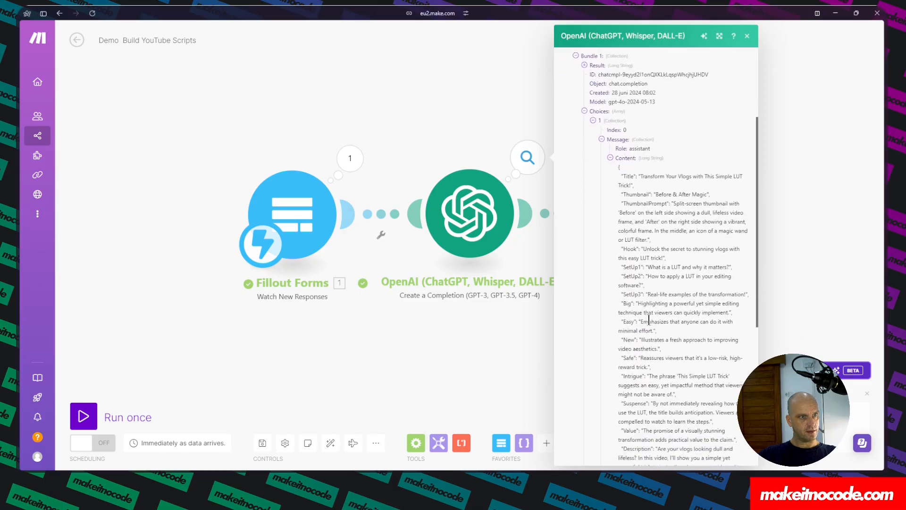
# Open the JSON module's output and examine the parsed fields.
pyautogui.click(537, 167)
pyautogui.click(704, 157)
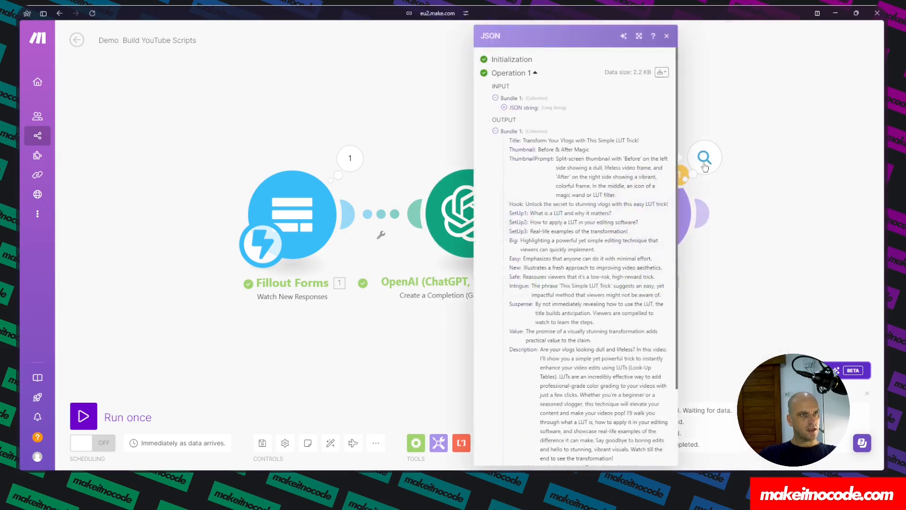
pyautogui.doubleClick(513, 140)
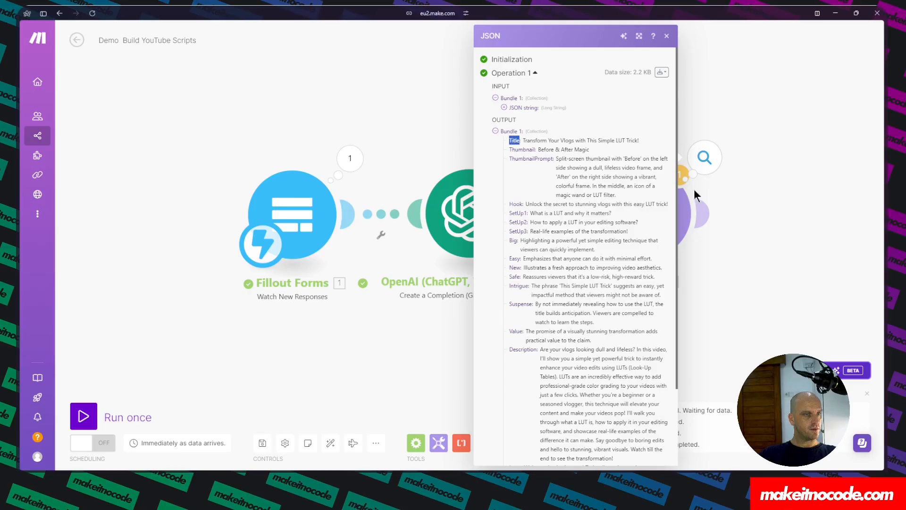
# Examine the parsed Title, ThumbnailPrompt and SetUp1 fields in the JSON module's output.
pyautogui.doubleClick(518, 159)
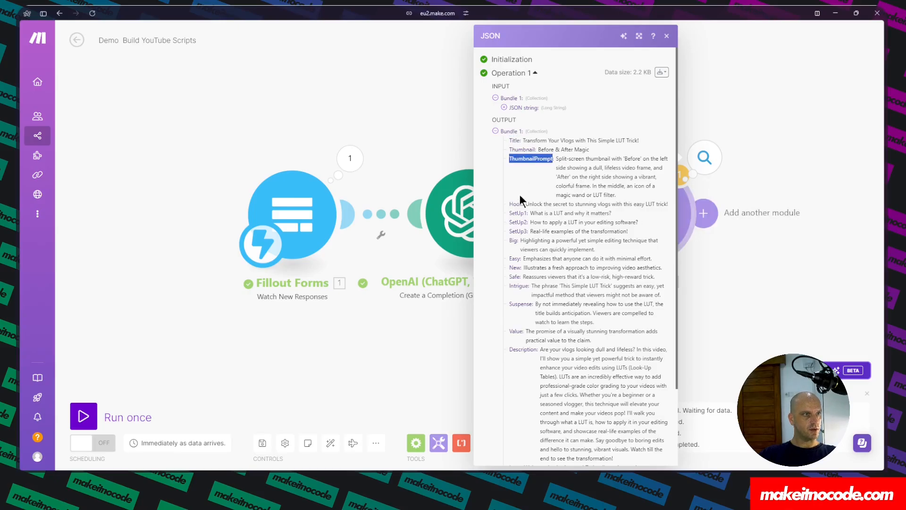
pyautogui.doubleClick(516, 204)
pyautogui.doubleClick(518, 213)
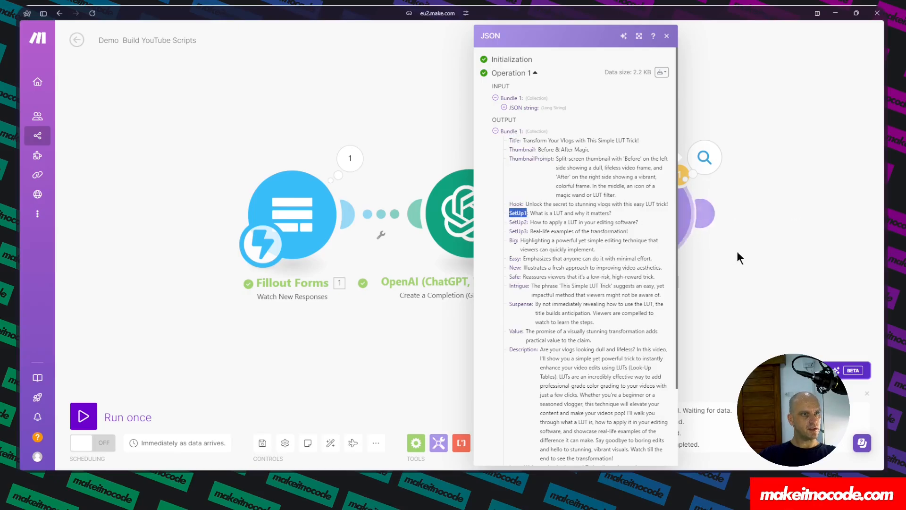
pyautogui.click(769, 292)
# Add an OpenAI Generate an Image module after the JSON module.
pyautogui.click(710, 215)
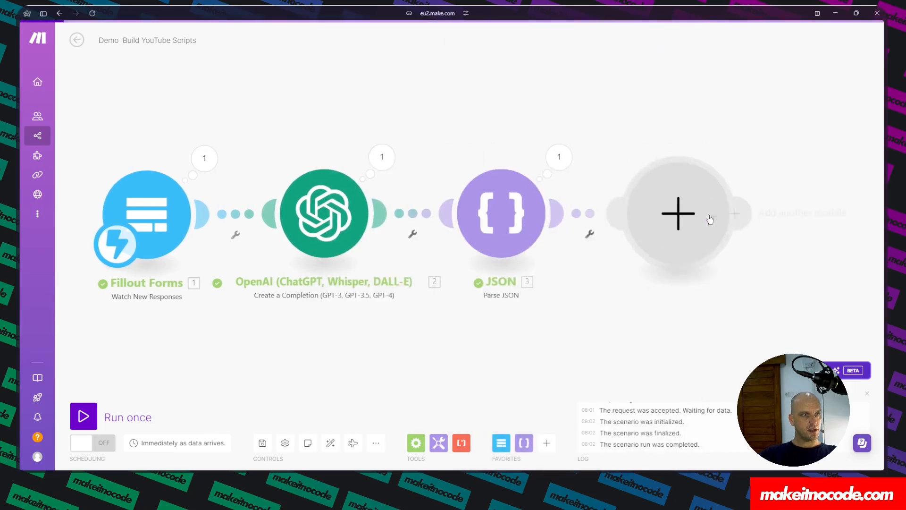
pyautogui.click(726, 204)
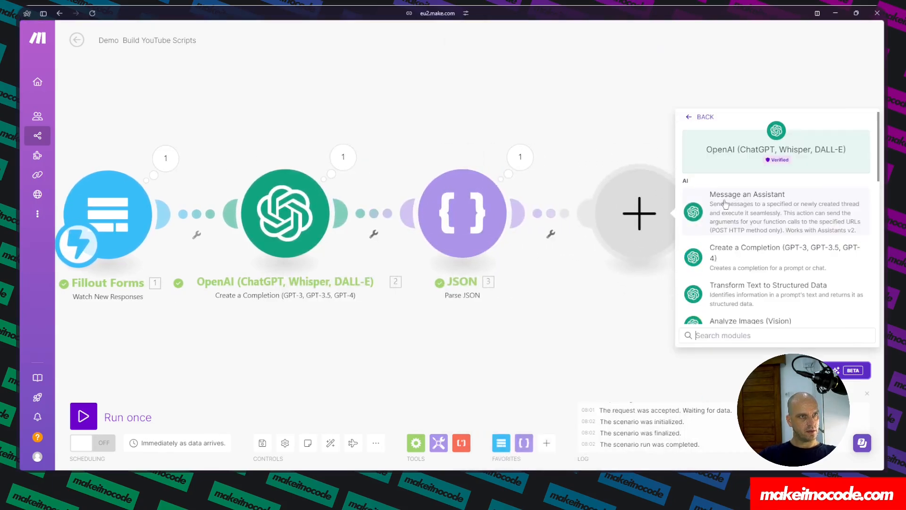
pyautogui.scroll(-3, 741, 236)
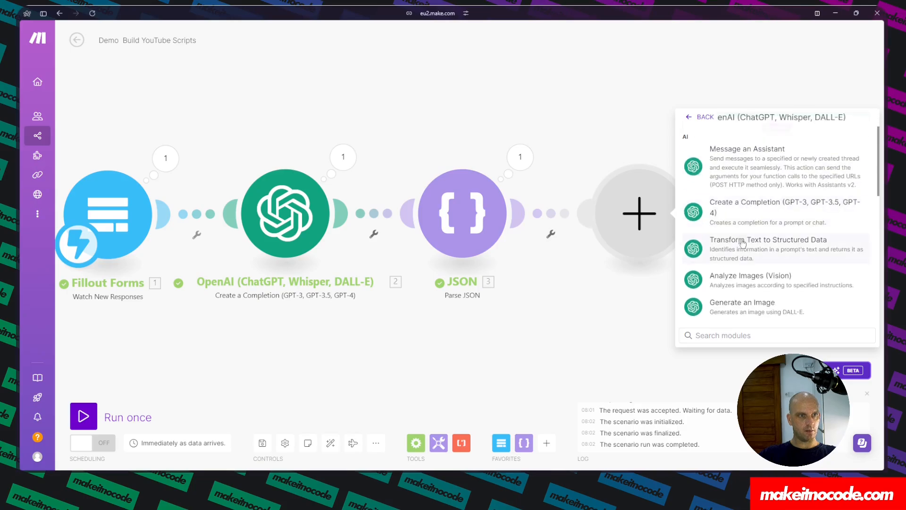
pyautogui.click(748, 264)
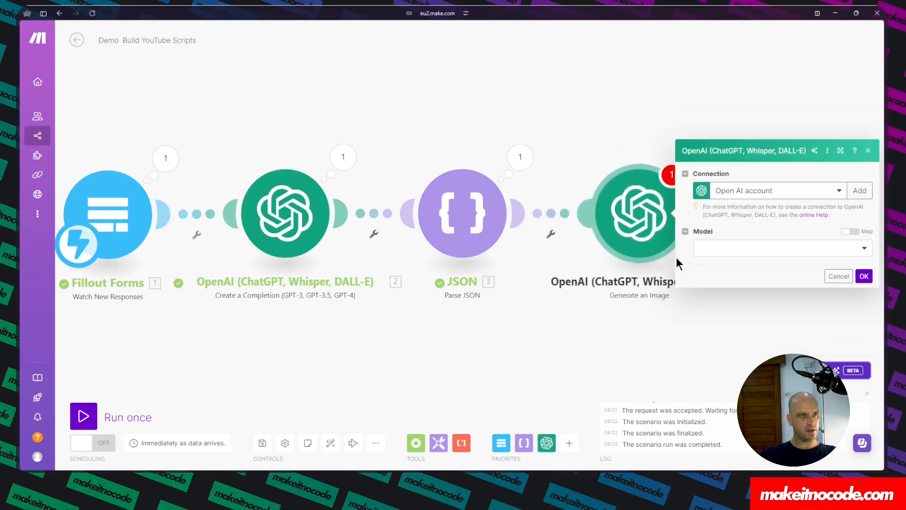
# Select the DALL-E 3 model and map the JSON module's ThumbnailPrompt into the image prompt.
pyautogui.click(802, 252)
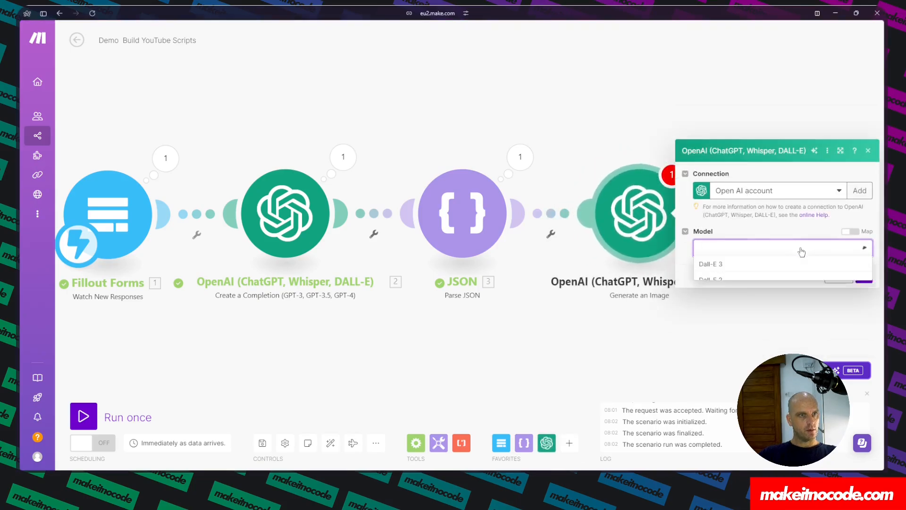
pyautogui.click(715, 262)
pyautogui.click(691, 307)
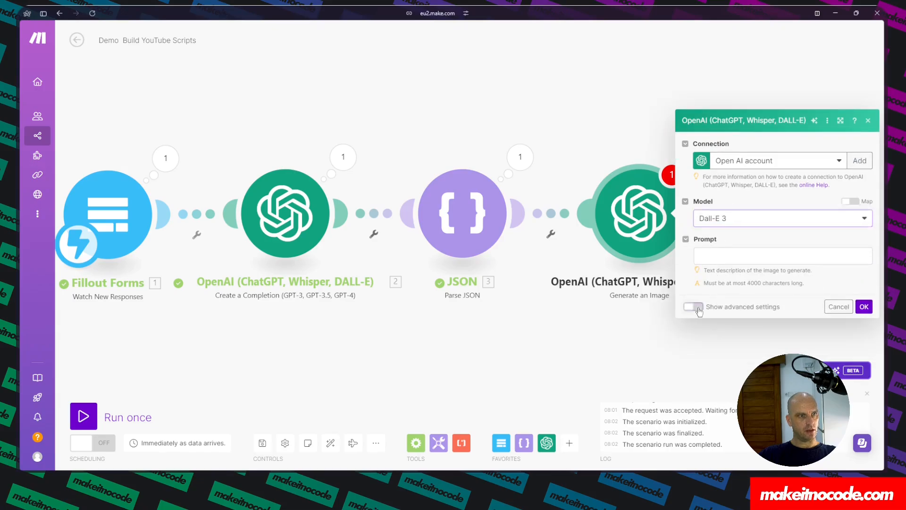
pyautogui.click(715, 174)
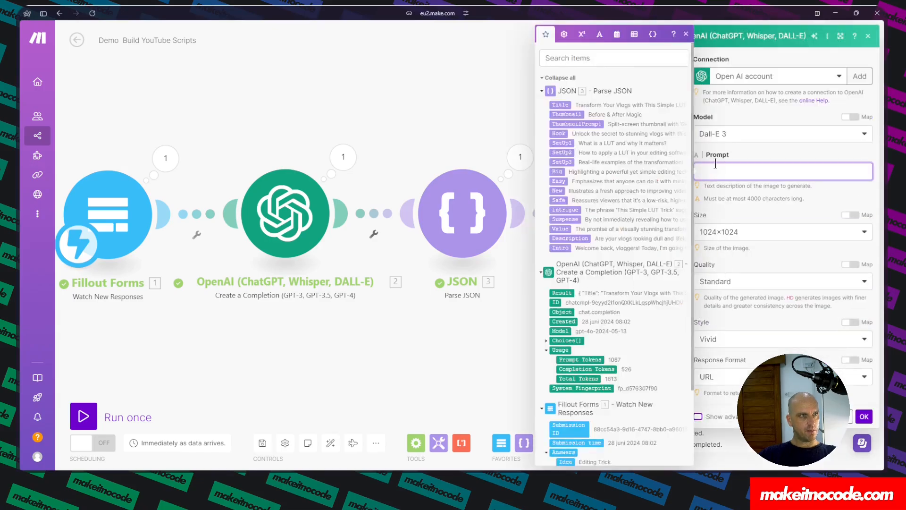
pyautogui.click(587, 124)
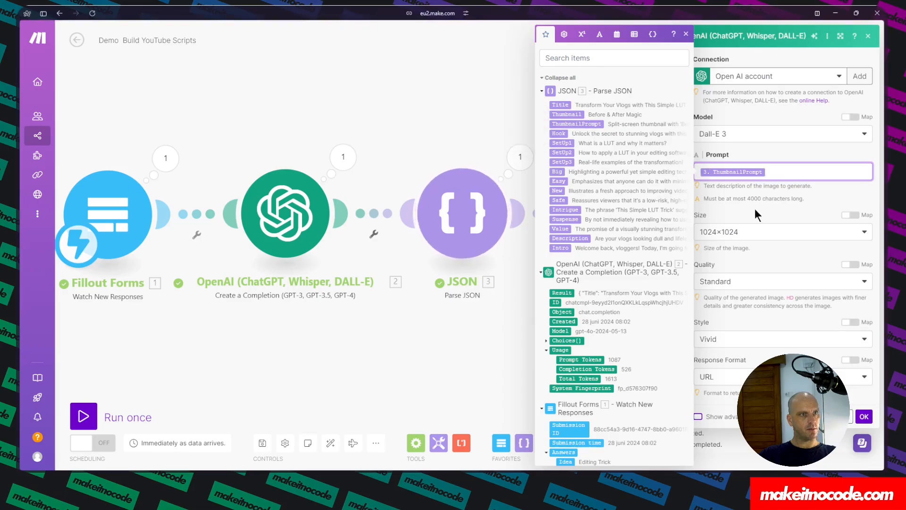
# Set the image size to 1792×1024, quality to HD and style to Vivid, then save the module and scenario.
pyautogui.click(763, 231)
pyautogui.click(724, 281)
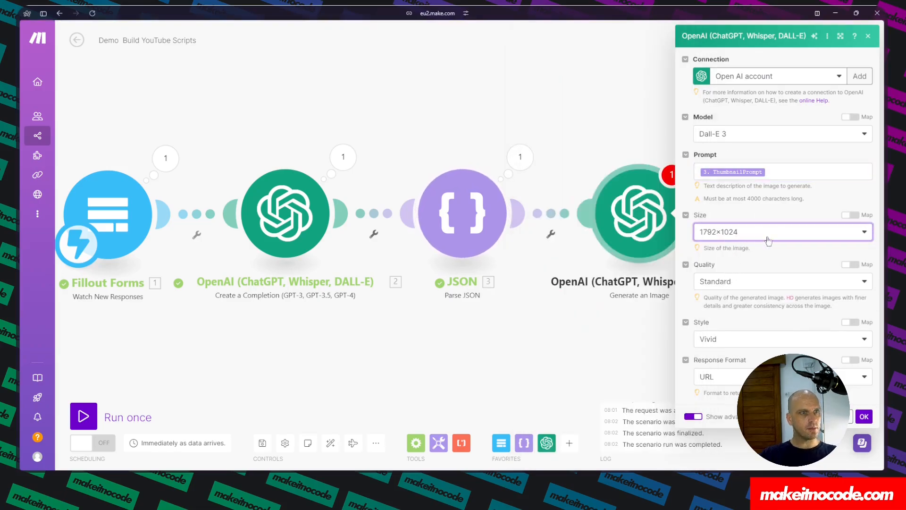
pyautogui.click(751, 282)
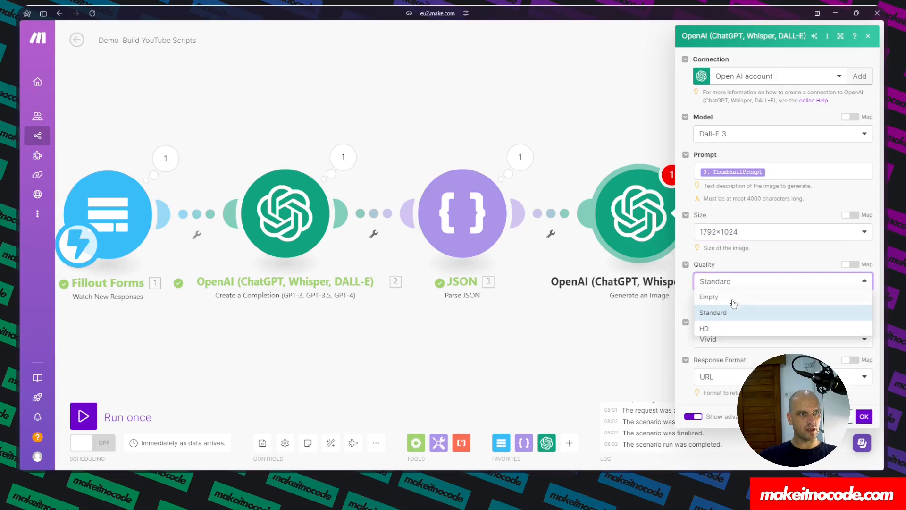
pyautogui.click(710, 329)
pyautogui.click(750, 339)
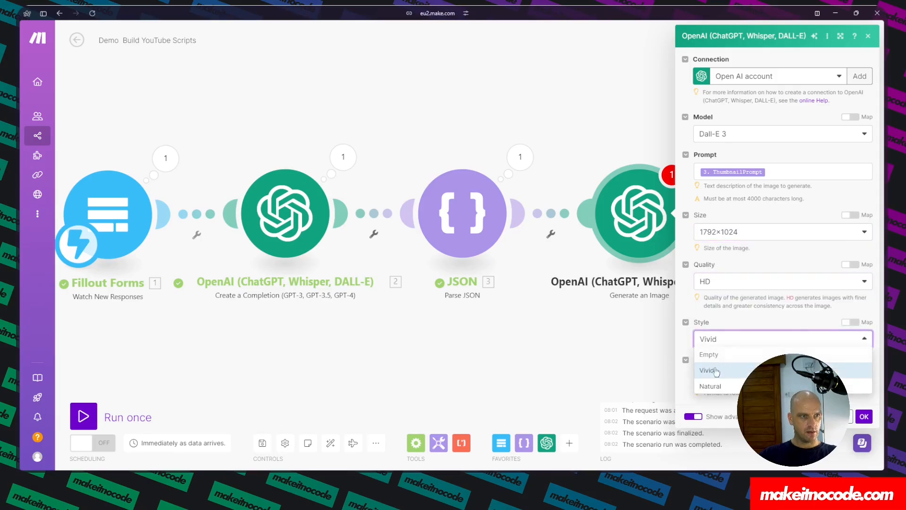
pyautogui.click(714, 374)
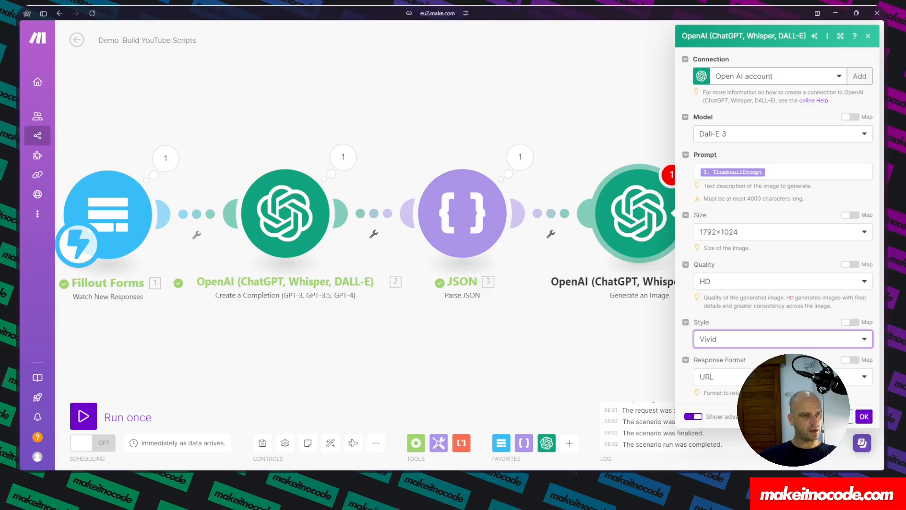
pyautogui.click(856, 415)
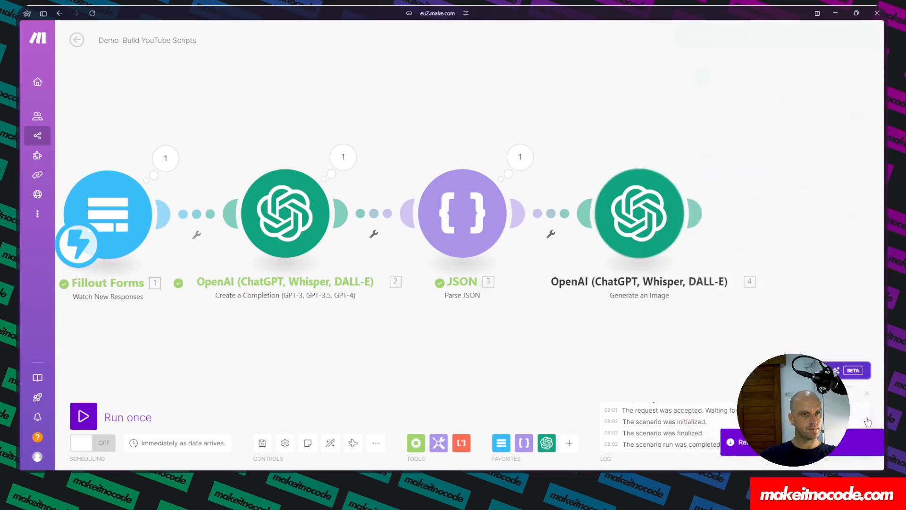
pyautogui.click(263, 444)
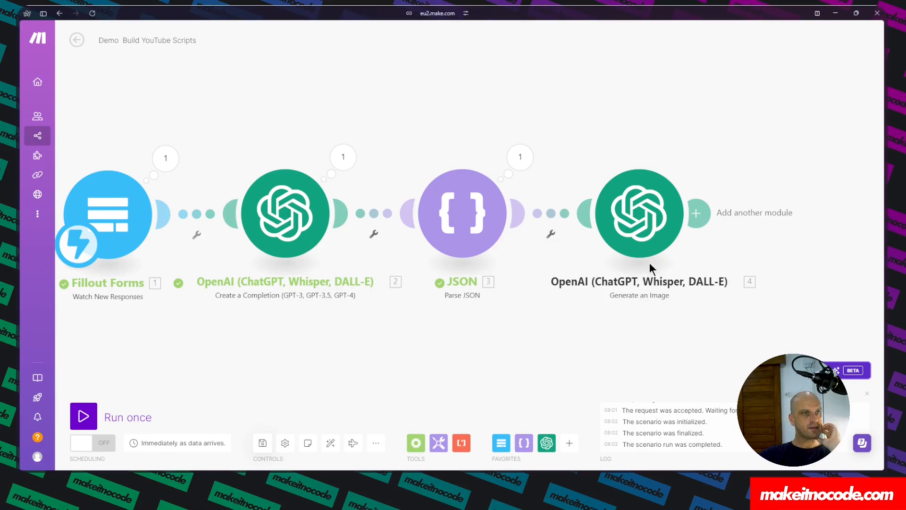
# Add an Airtable Search Records module after the image generation module.
pyautogui.click(696, 214)
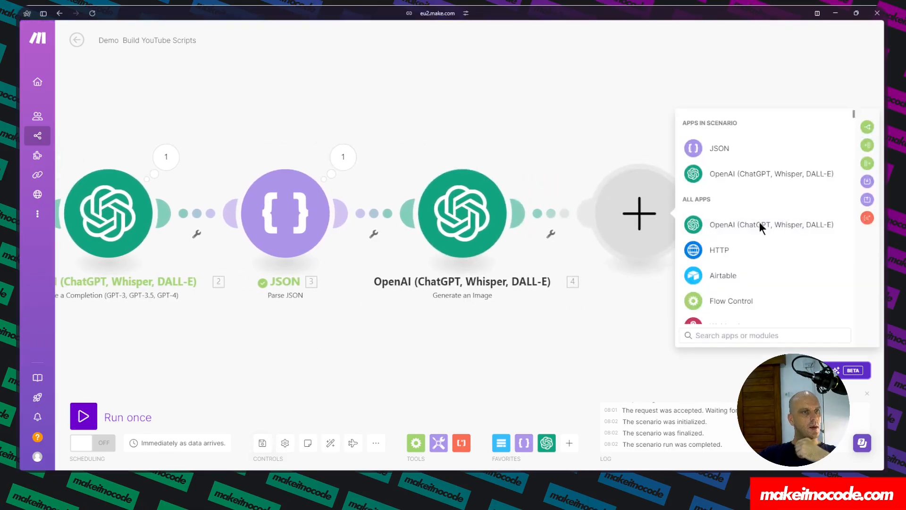
pyautogui.click(724, 280)
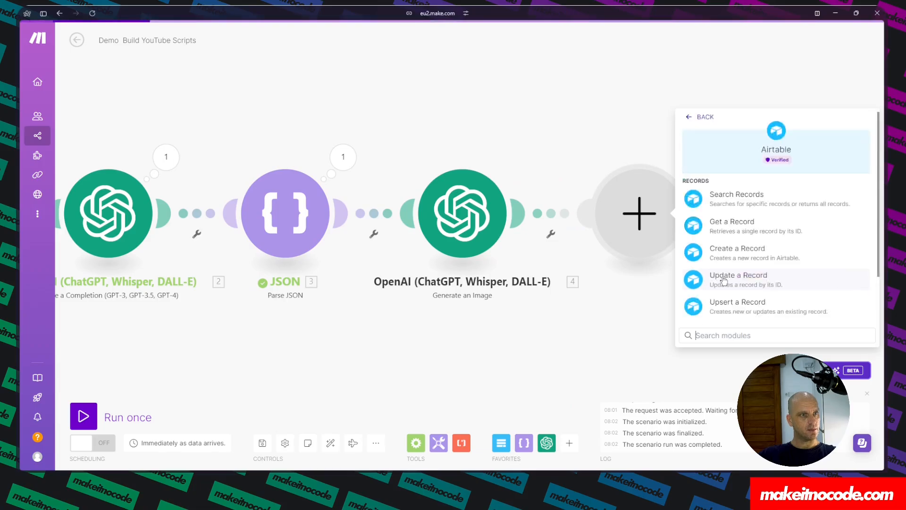
pyautogui.click(730, 202)
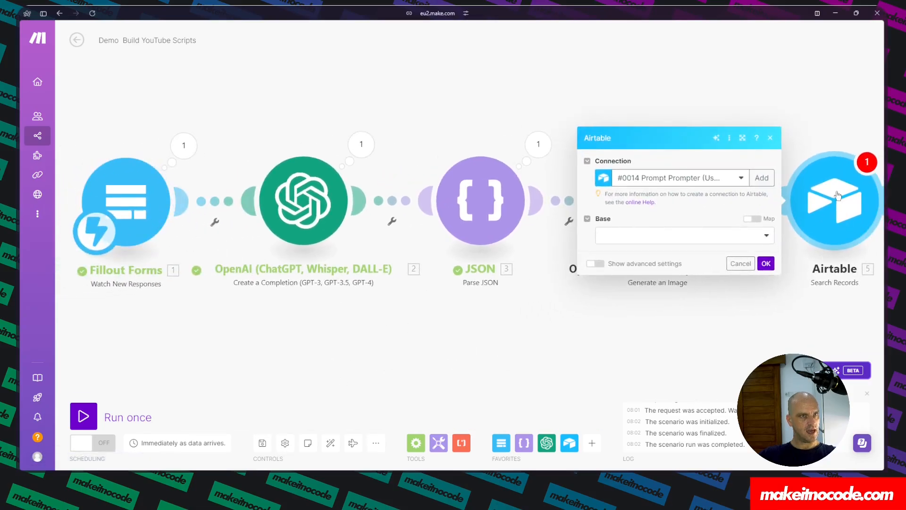
# Select the existing Demo YouTube Scripting tool connection and open the Base list.
pyautogui.click(735, 180)
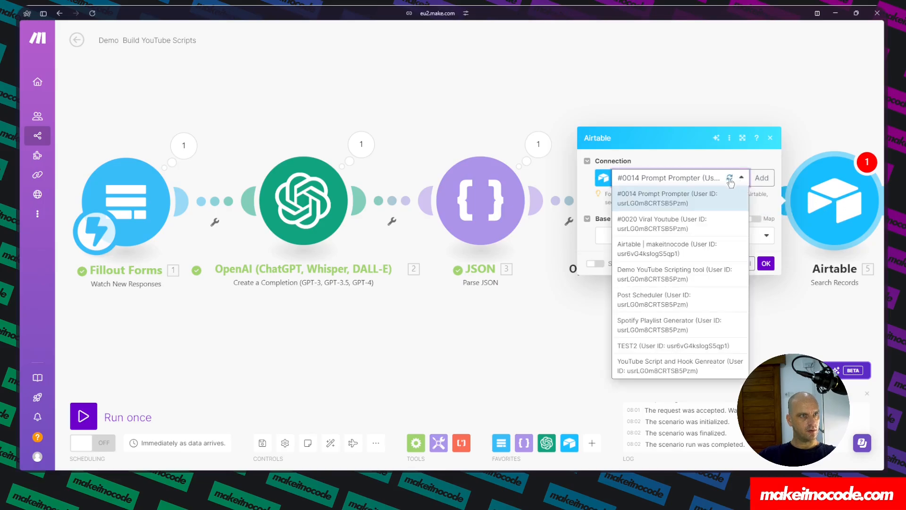
pyautogui.click(686, 274)
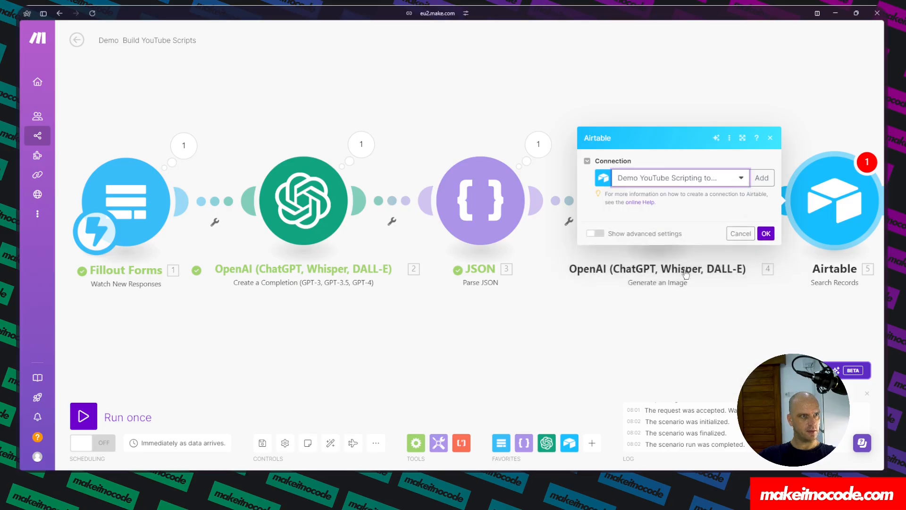
pyautogui.click(701, 236)
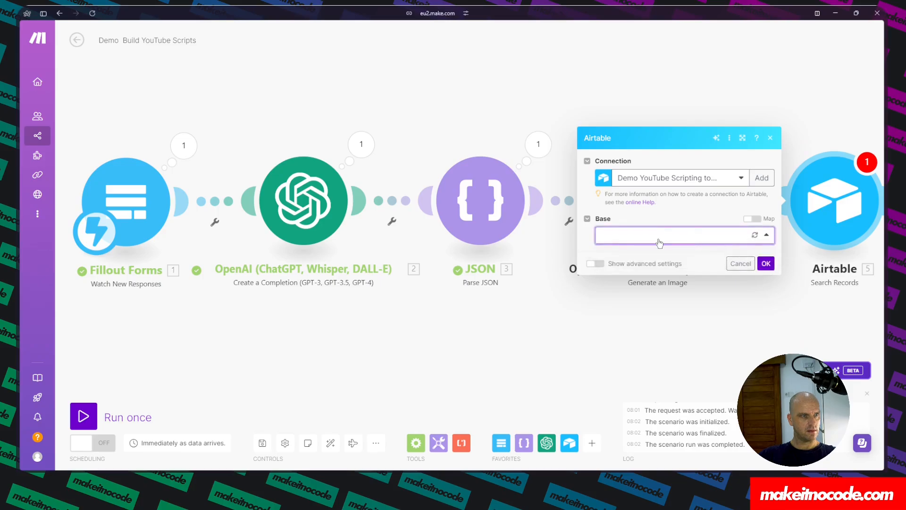
# Create a new Airtable OAuth connection named Demo Build YouTube Scripts.
pyautogui.click(761, 178)
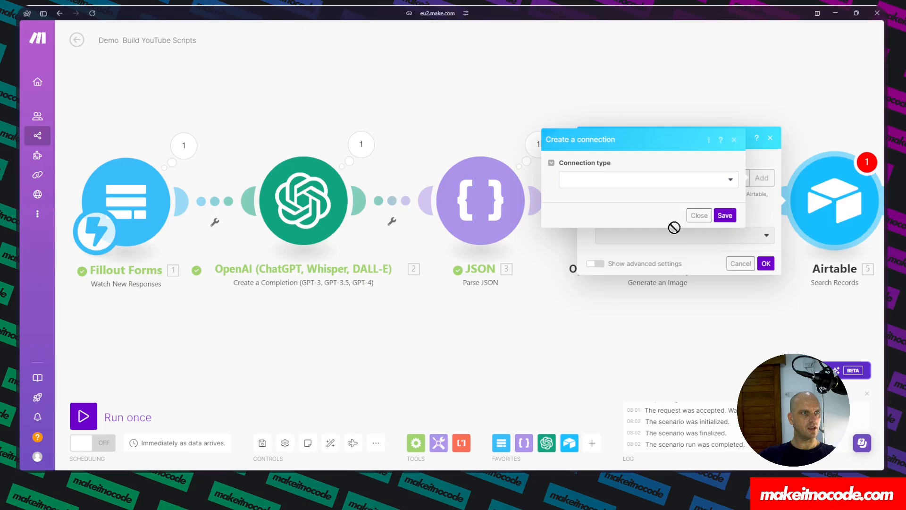
pyautogui.click(667, 178)
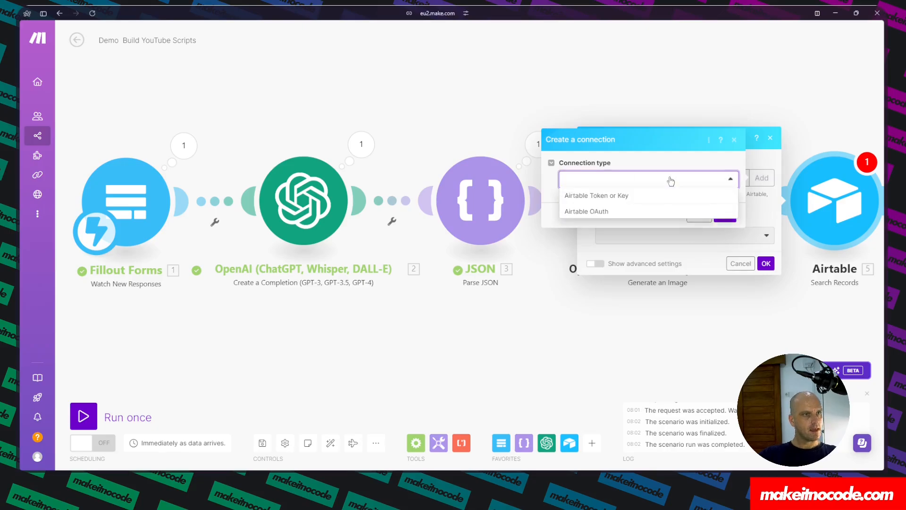
pyautogui.click(580, 213)
pyautogui.moveTo(680, 197); pyautogui.dragTo(538, 204)
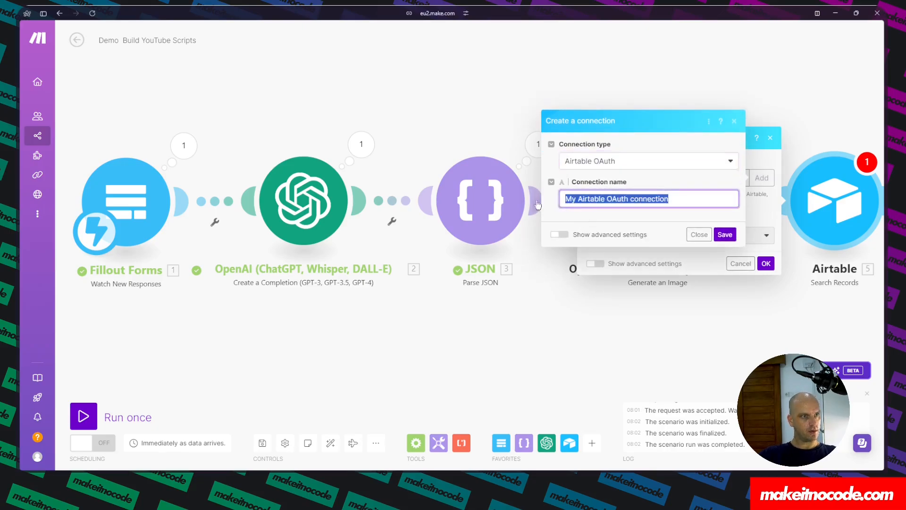
pyautogui.write('Demo')
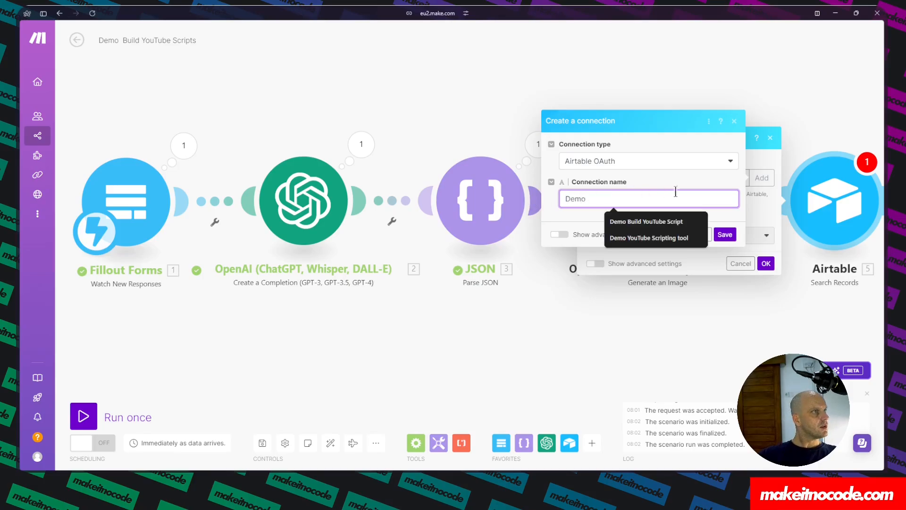
pyautogui.click(663, 223)
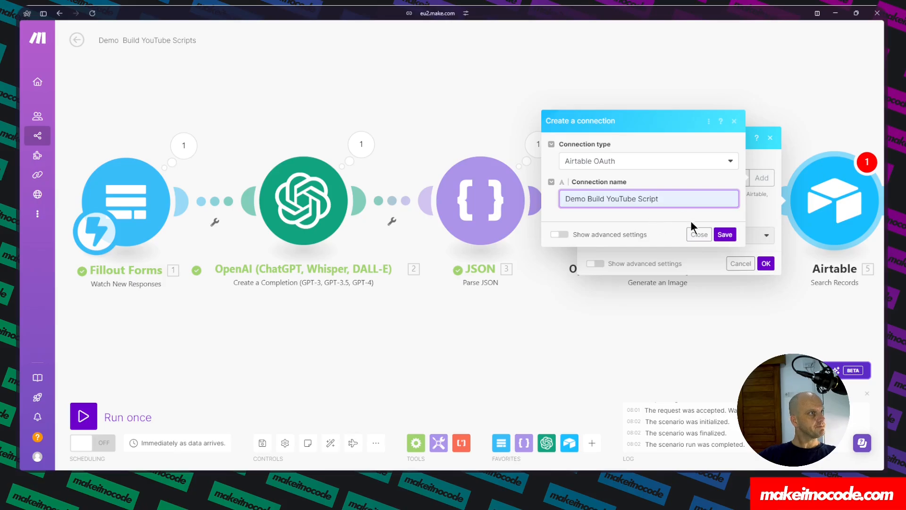
pyautogui.write('s')
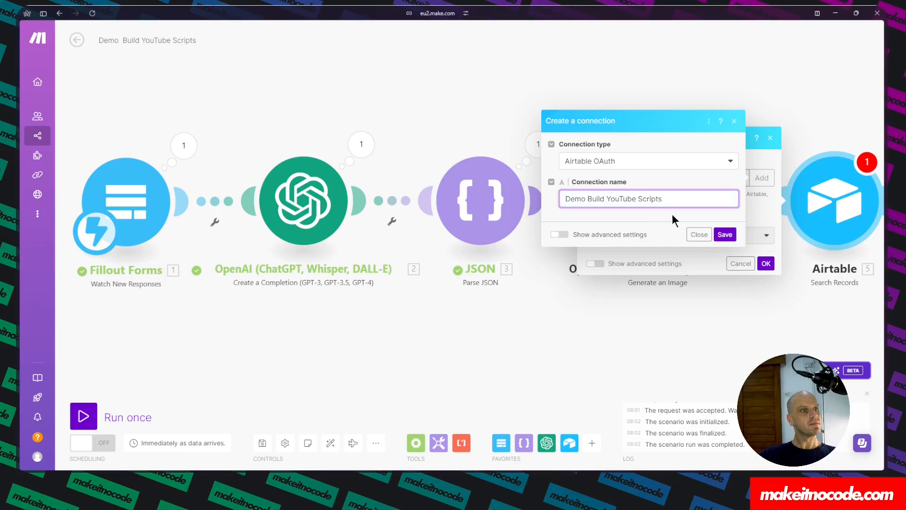
pyautogui.click(725, 235)
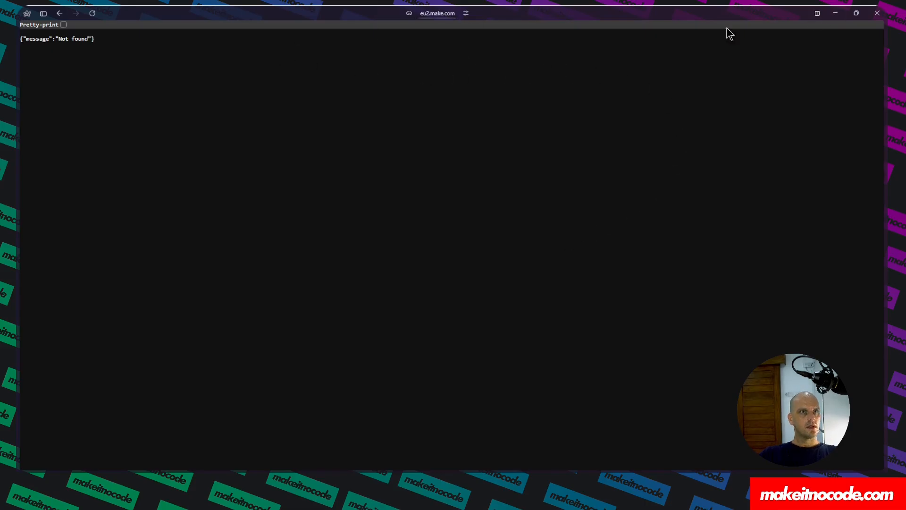
# Grant Make access to the Demo Build YouTube Script base and select that base in the Airtable module.
pyautogui.moveTo(16, 125)
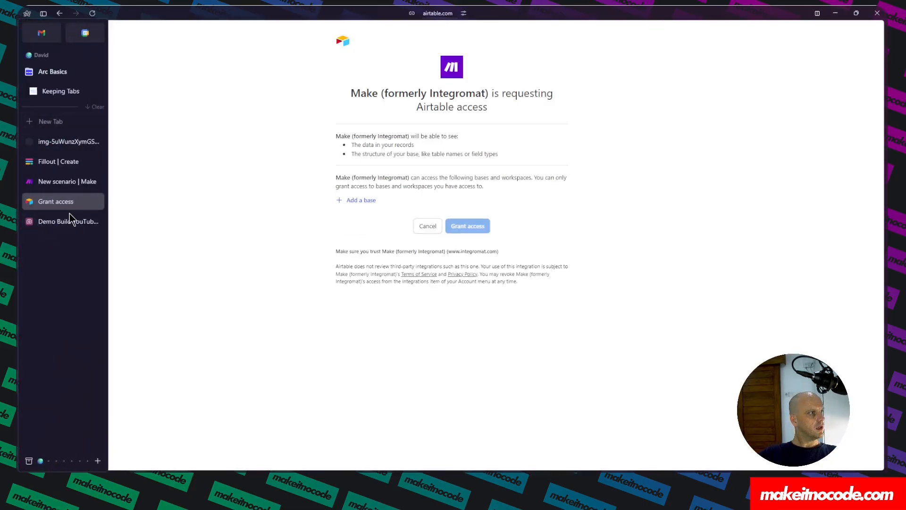
pyautogui.click(361, 206)
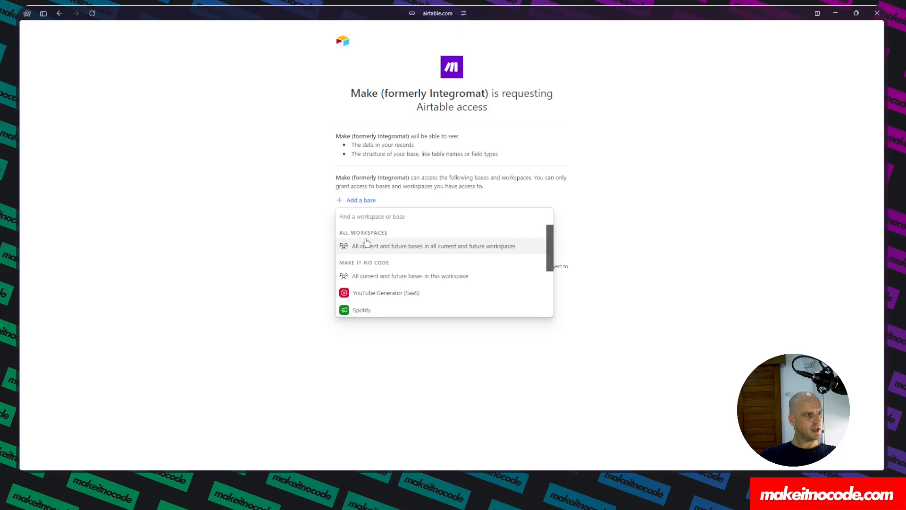
pyautogui.scroll(-5, 376, 255)
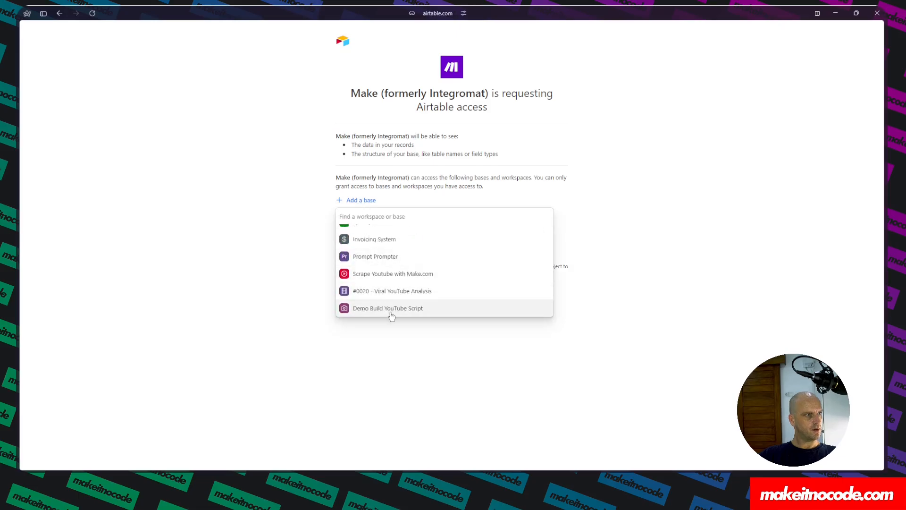
pyautogui.click(392, 309)
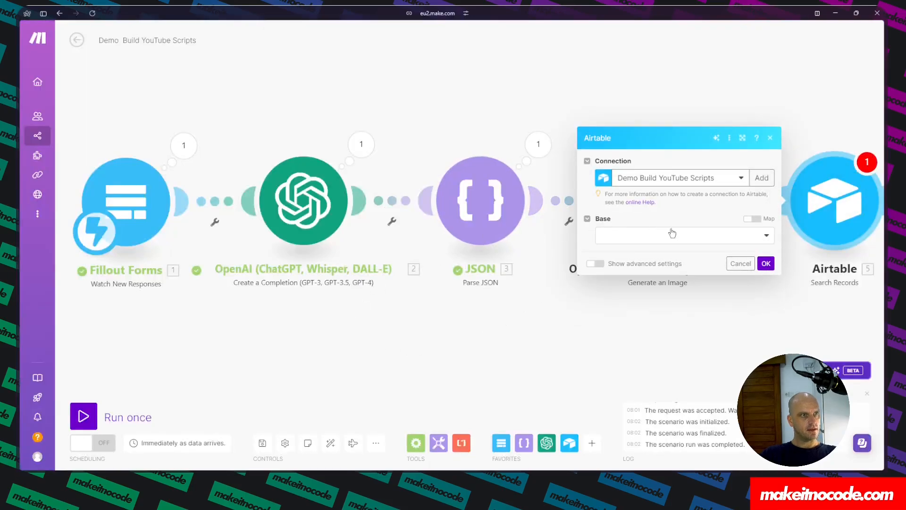
pyautogui.click(707, 236)
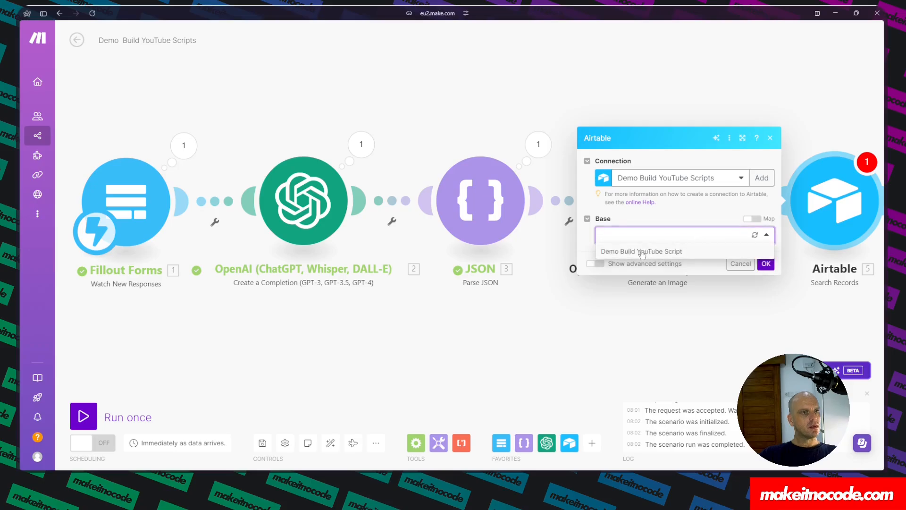
pyautogui.click(642, 252)
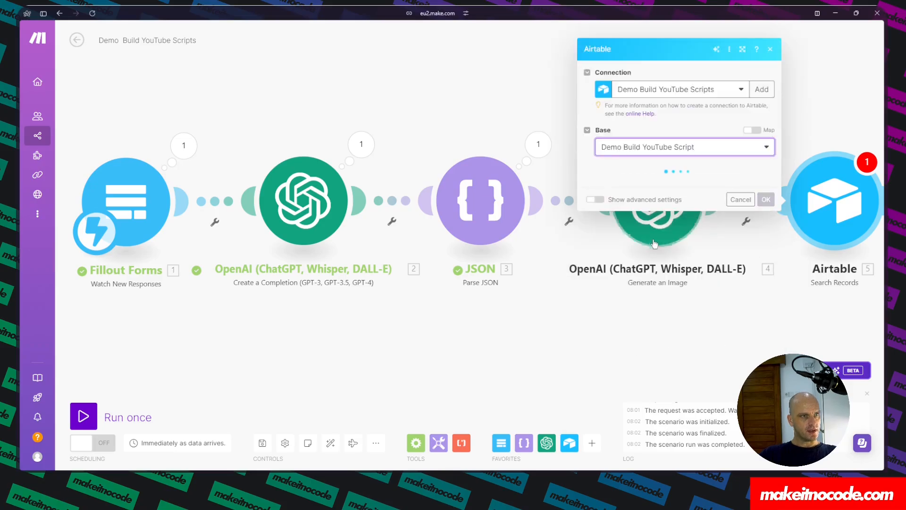
# Set the Search Records module's table to Scripts.
pyautogui.click(641, 187)
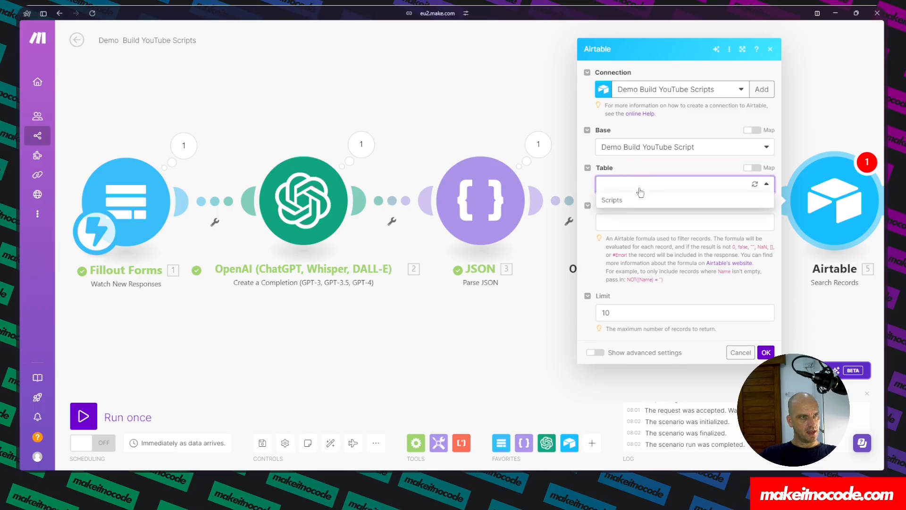
pyautogui.click(612, 200)
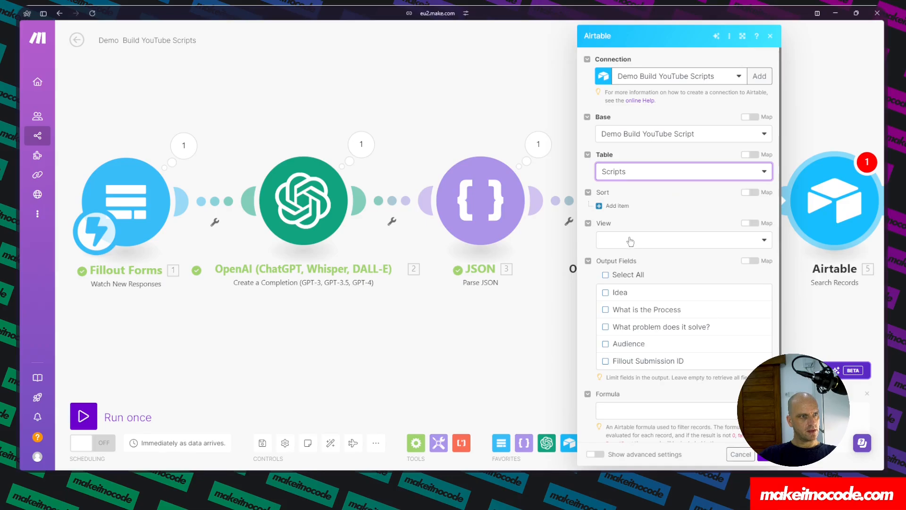
pyautogui.scroll(-2, 633, 243)
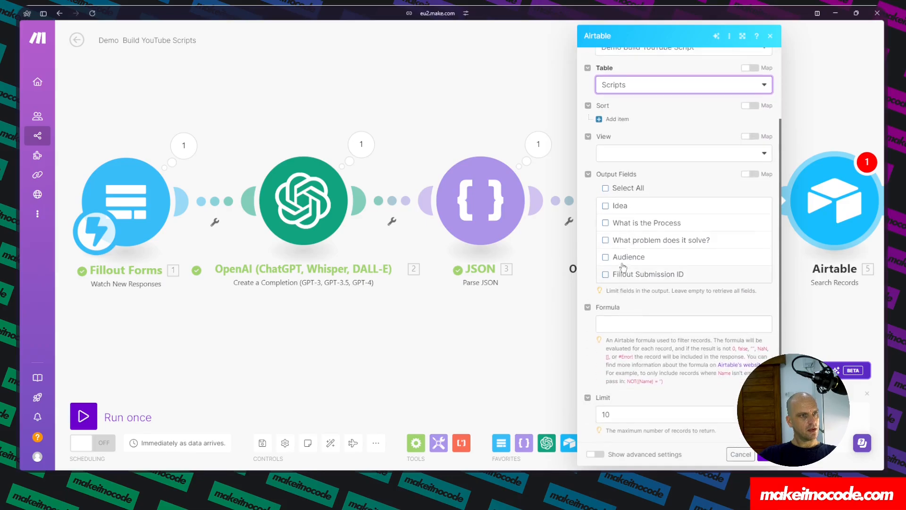
# Copy the Fillout Submission ID field name from the Airtable base and paste it into the module's formula.
pyautogui.click(621, 325)
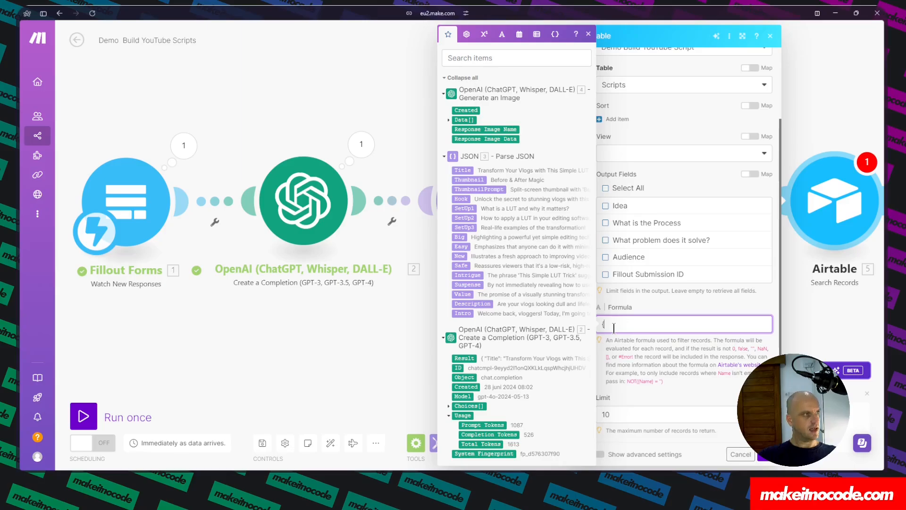
pyautogui.moveTo(16, 216)
pyautogui.click(41, 202)
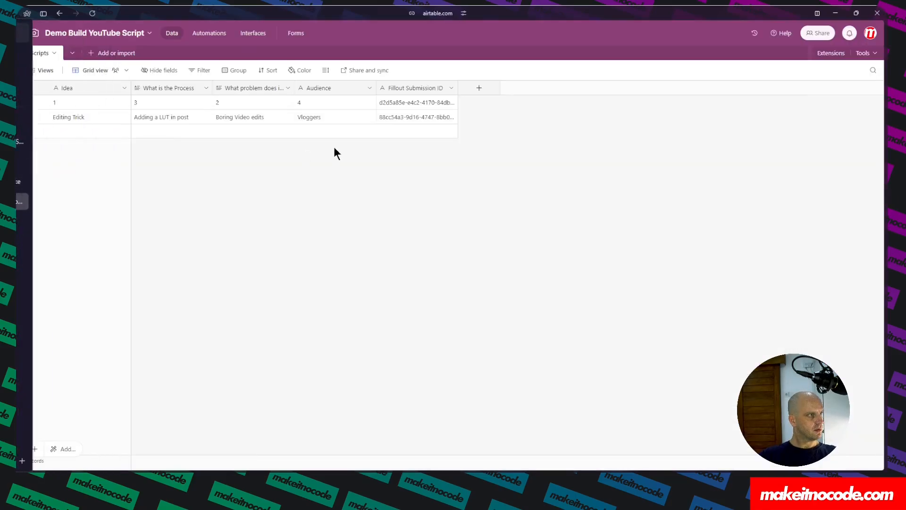
pyautogui.doubleClick(410, 88)
pyautogui.hotkey('ctrl', 'c')
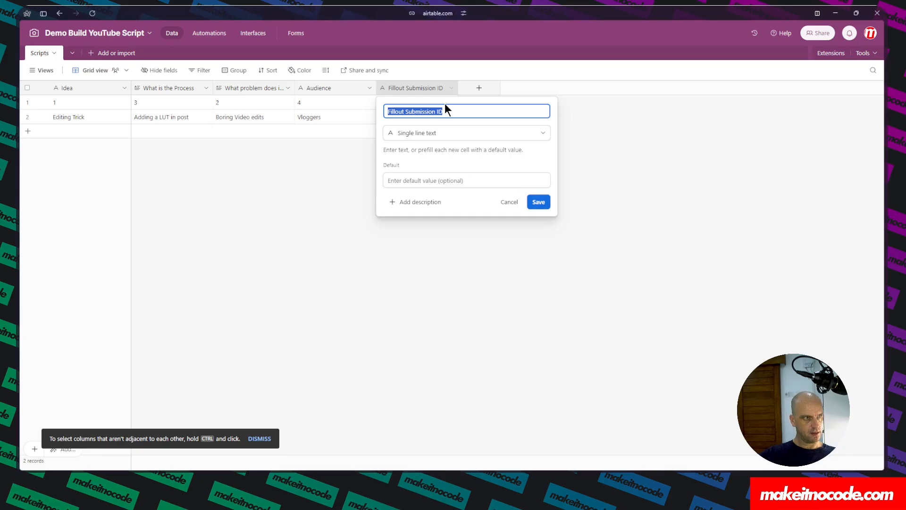
pyautogui.moveTo(16, 160)
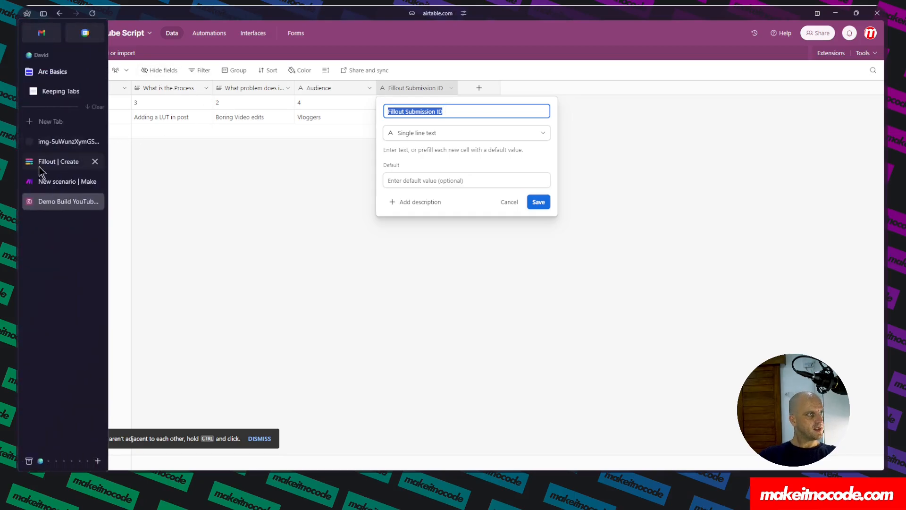
pyautogui.click(60, 181)
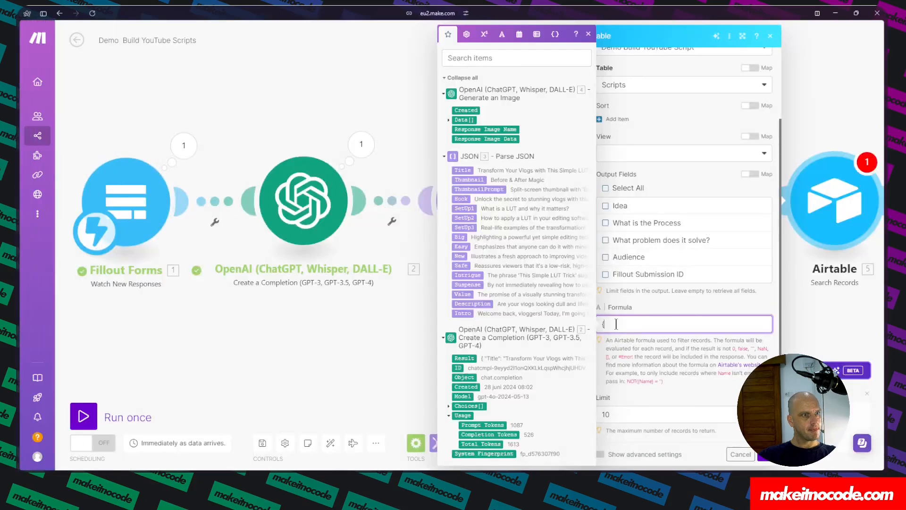
pyautogui.hotkey('ctrl', 'v')
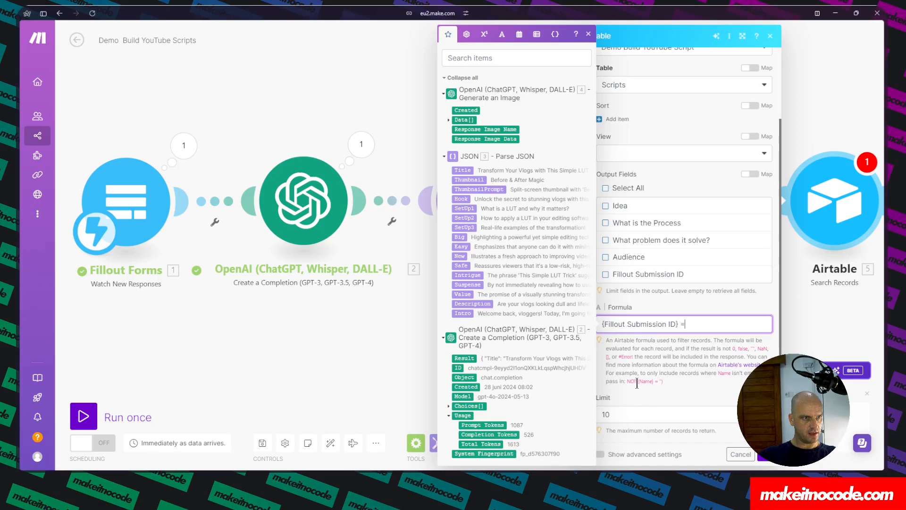
# Complete the formula as {Fillout Submission ID} = "Submission ID", mapping Submission ID from the Fillout Forms module.
pyautogui.moveTo(638, 381); pyautogui.dragTo(658, 383)
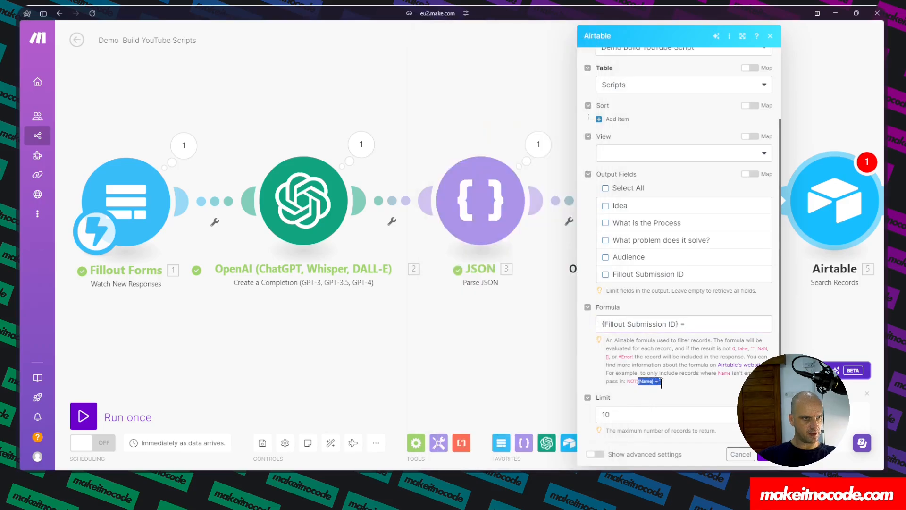
pyautogui.click(697, 324)
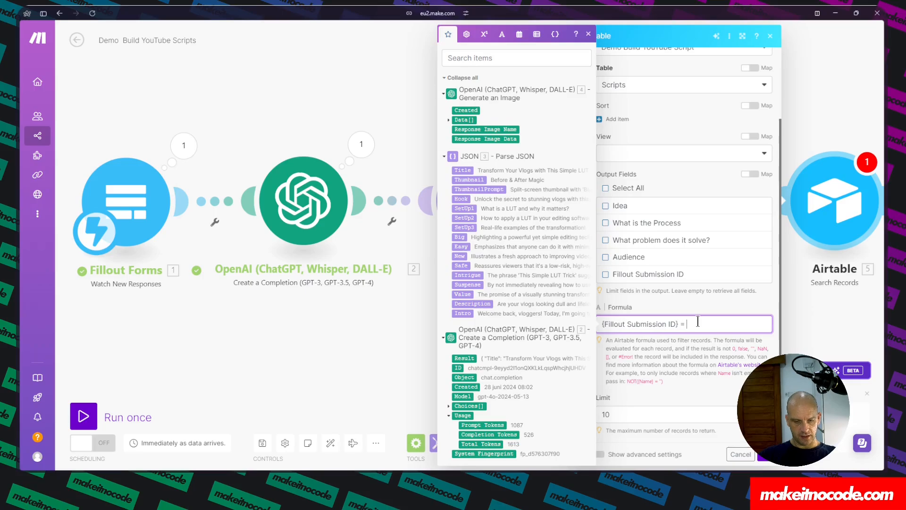
pyautogui.write('"')
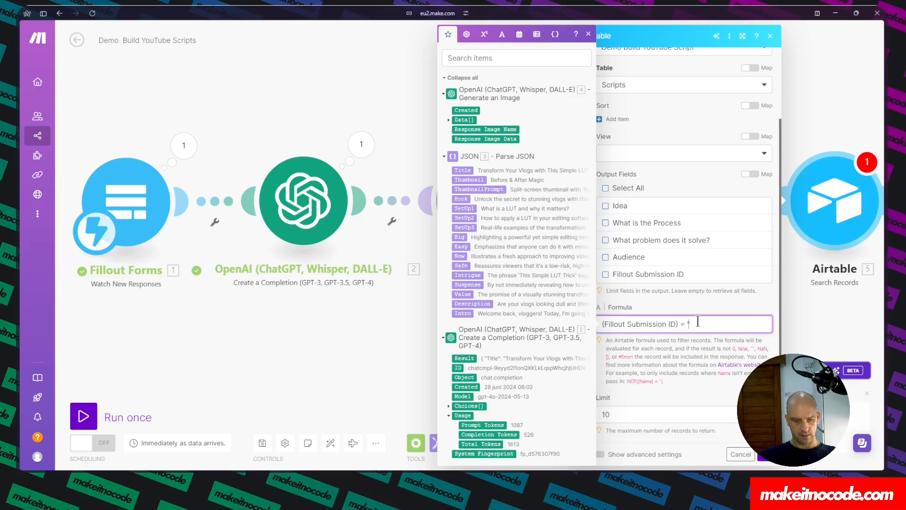
pyautogui.click(446, 78)
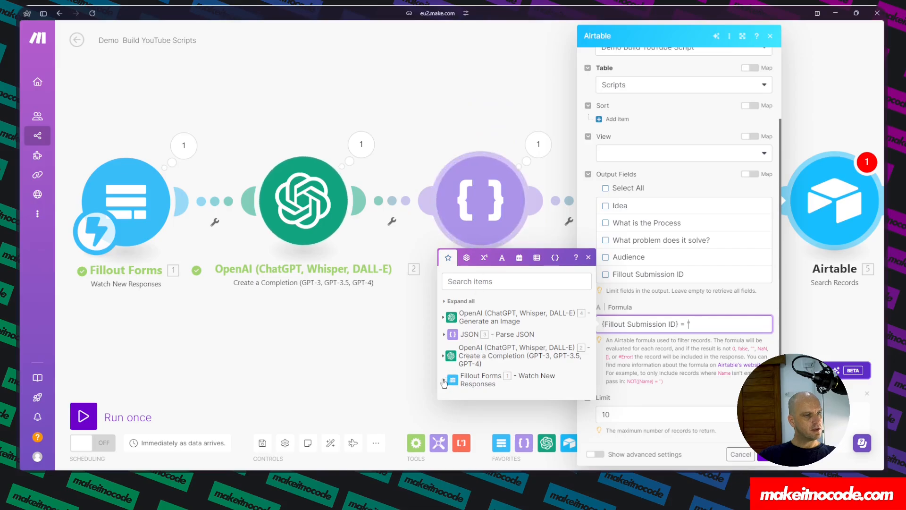
pyautogui.click(445, 381)
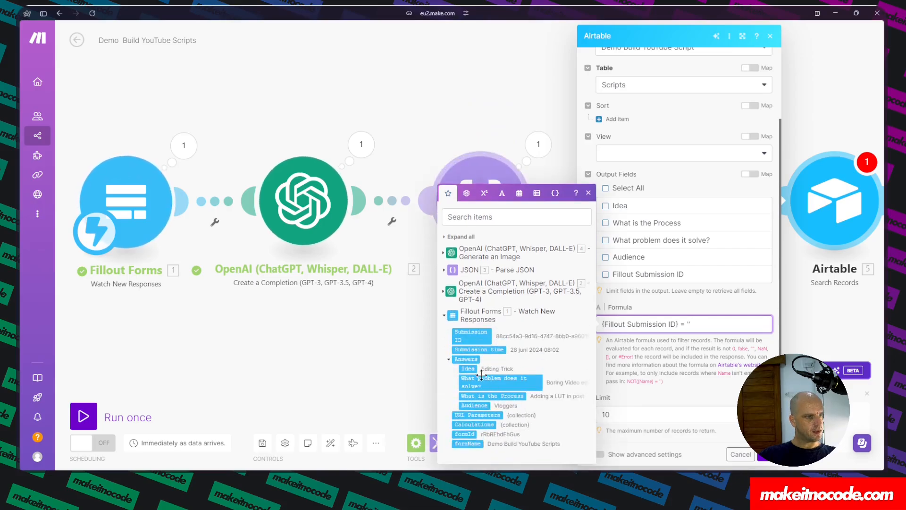
pyautogui.click(474, 333)
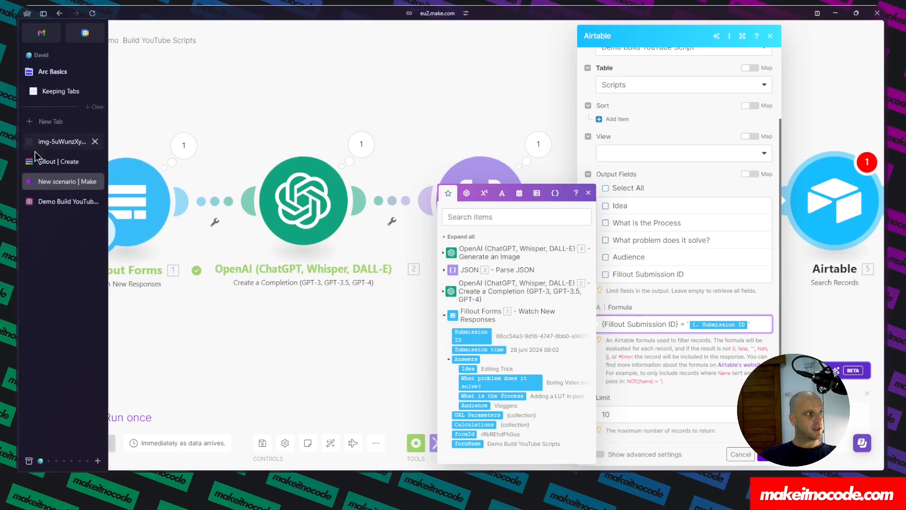
# Set the record limit to 1 and save the Search Records module.
pyautogui.doubleClick(635, 417)
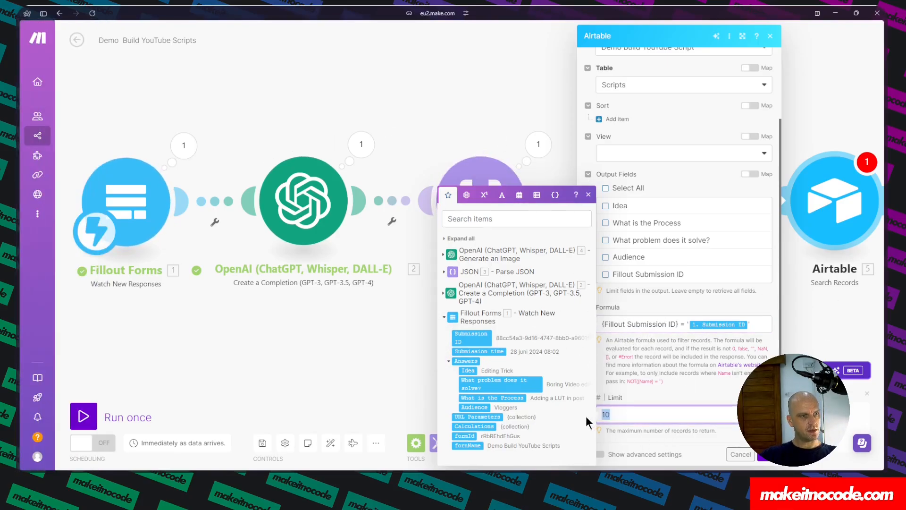
pyautogui.click(700, 395)
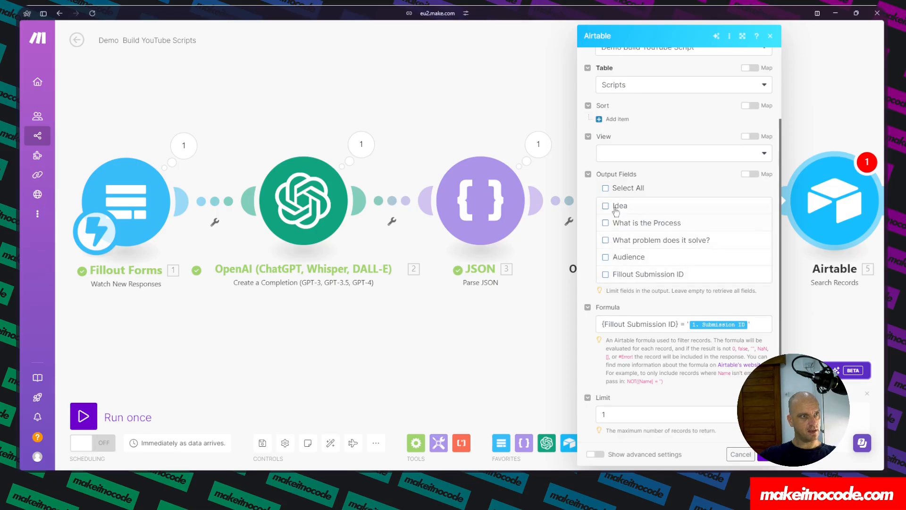
pyautogui.click(769, 460)
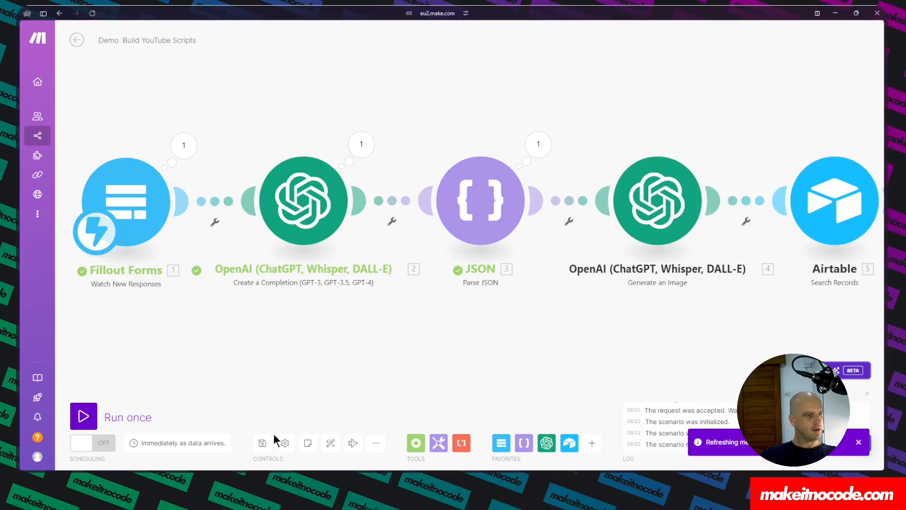
# Add an Airtable Update a Record module after the Search Records module.
pyautogui.click(330, 443)
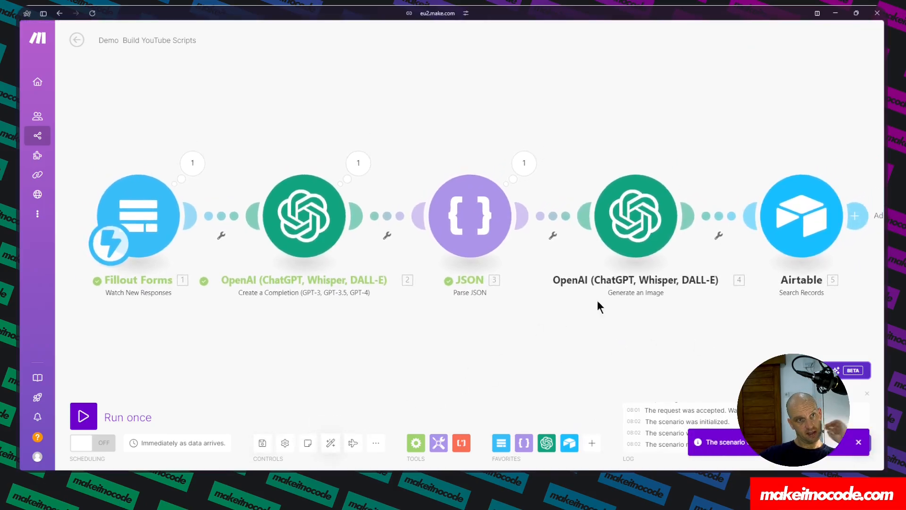
pyautogui.click(855, 217)
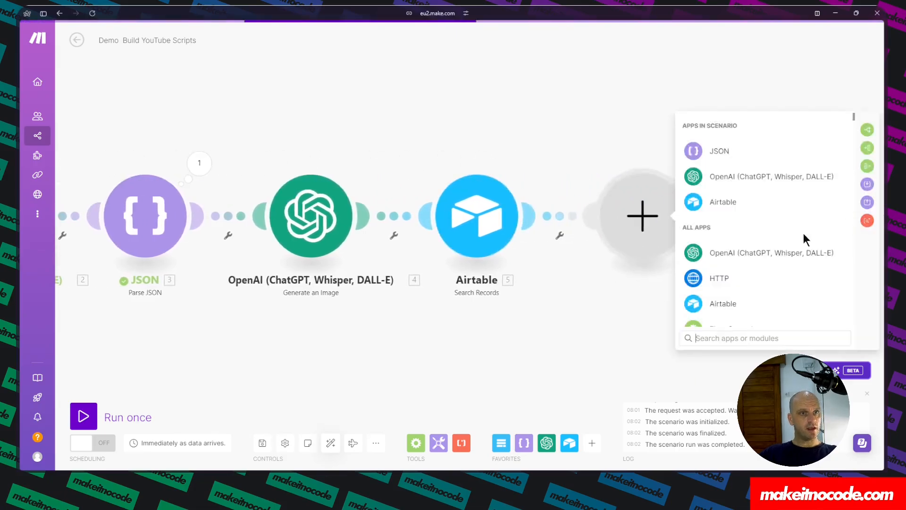
pyautogui.click(720, 204)
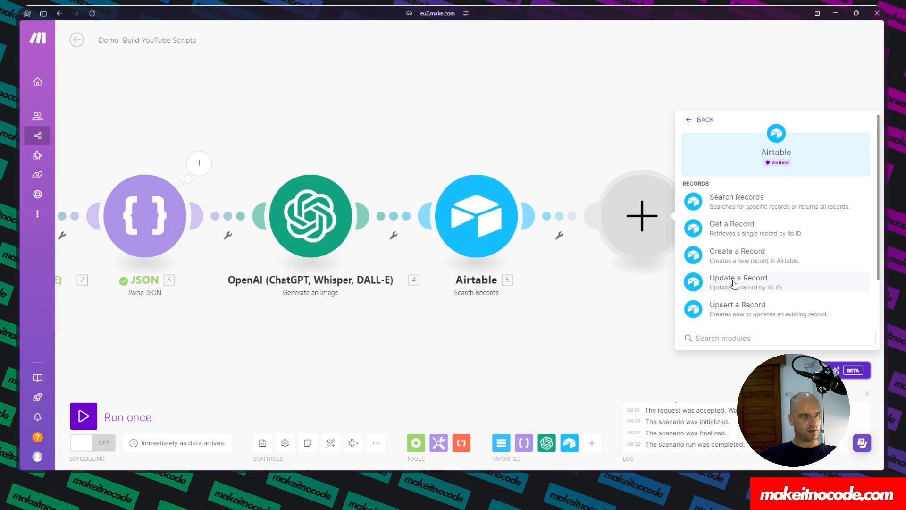
pyautogui.click(749, 286)
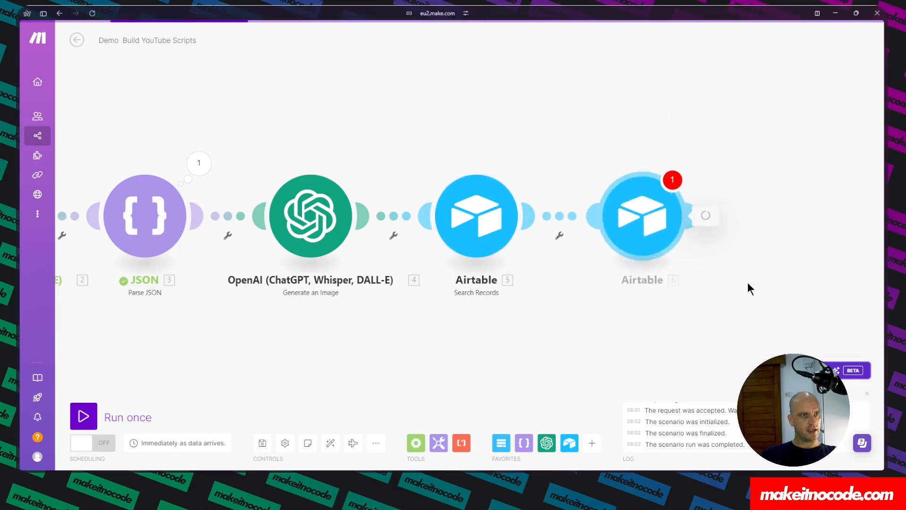
# Choose the Demo Build YouTube Scripts connection and grant it access to the Demo Build YouTube Script base.
pyautogui.click(790, 217)
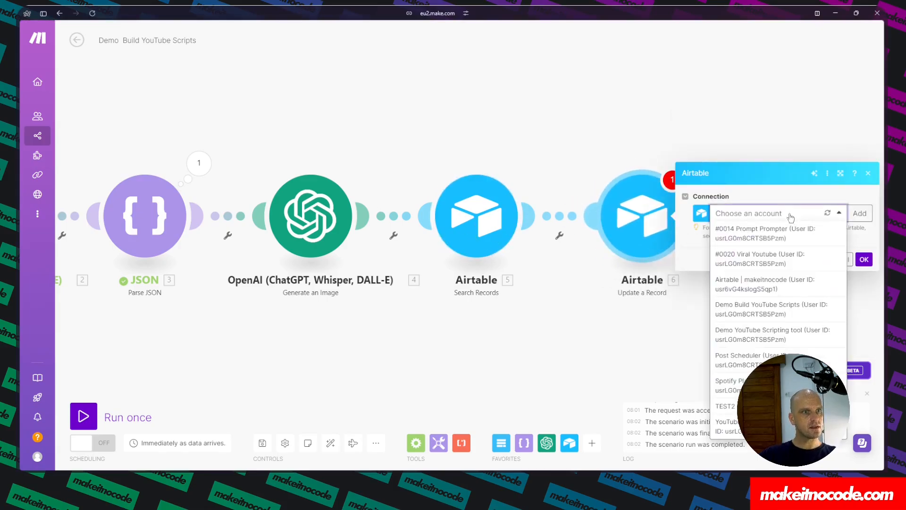
pyautogui.click(762, 311)
pyautogui.click(682, 244)
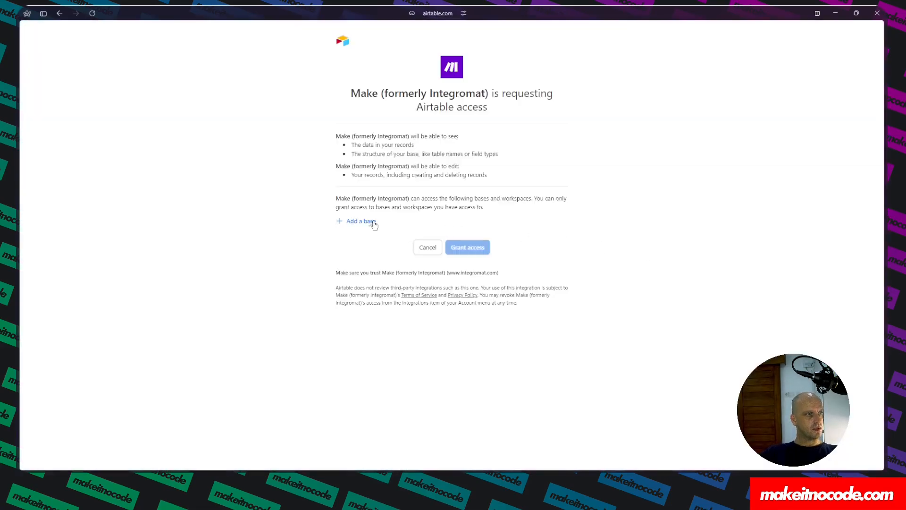
pyautogui.click(367, 222)
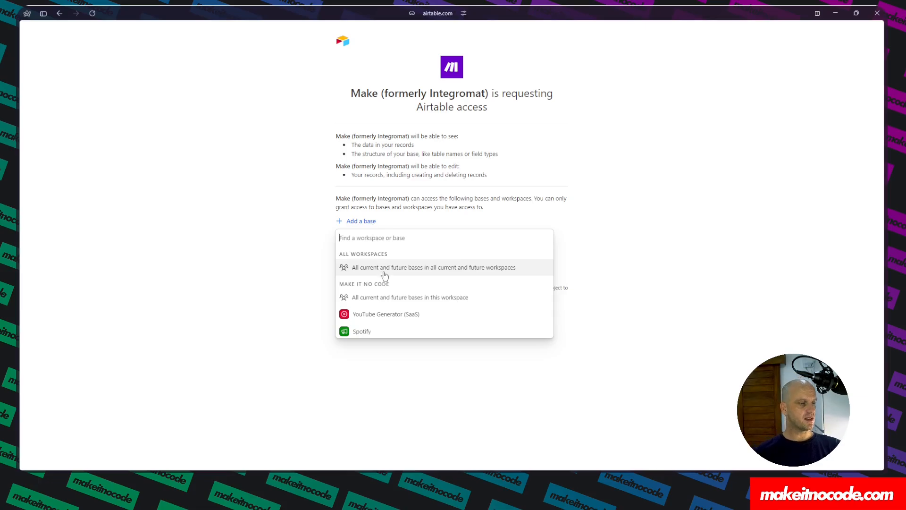
pyautogui.scroll(-5, 385, 275)
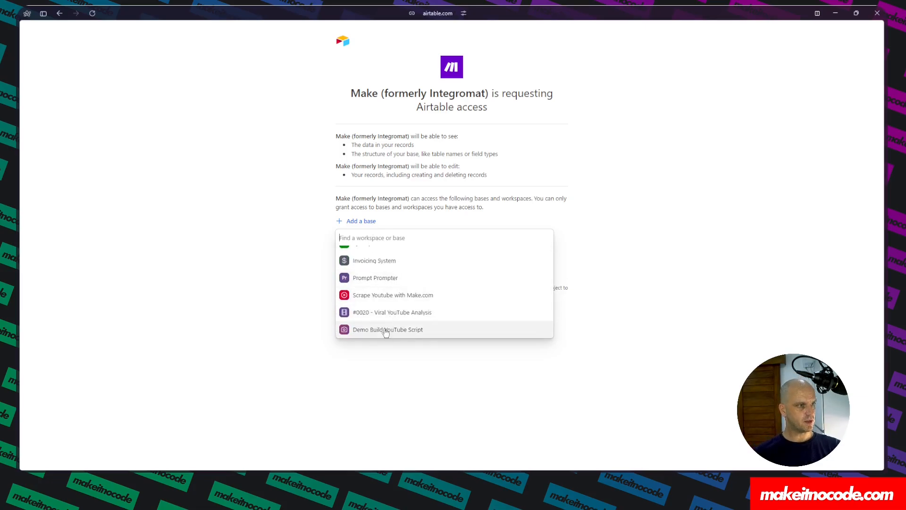
pyautogui.click(386, 331)
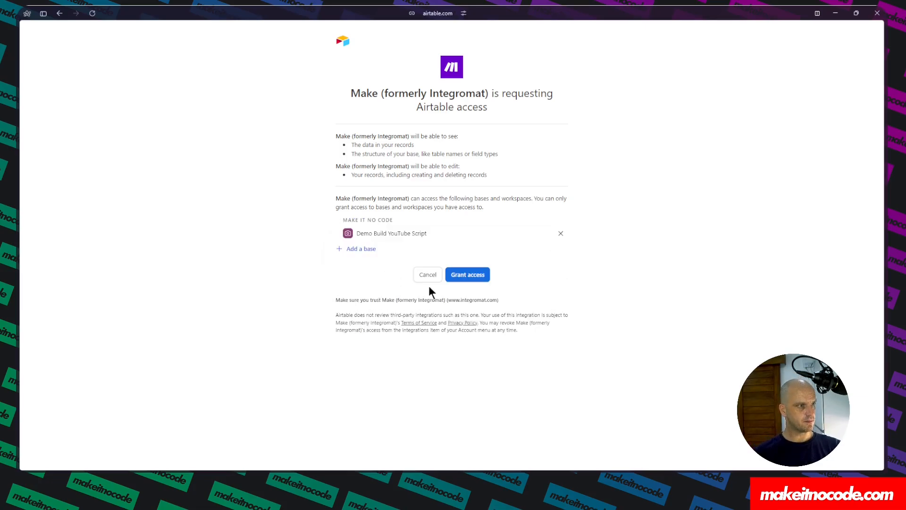
pyautogui.click(465, 274)
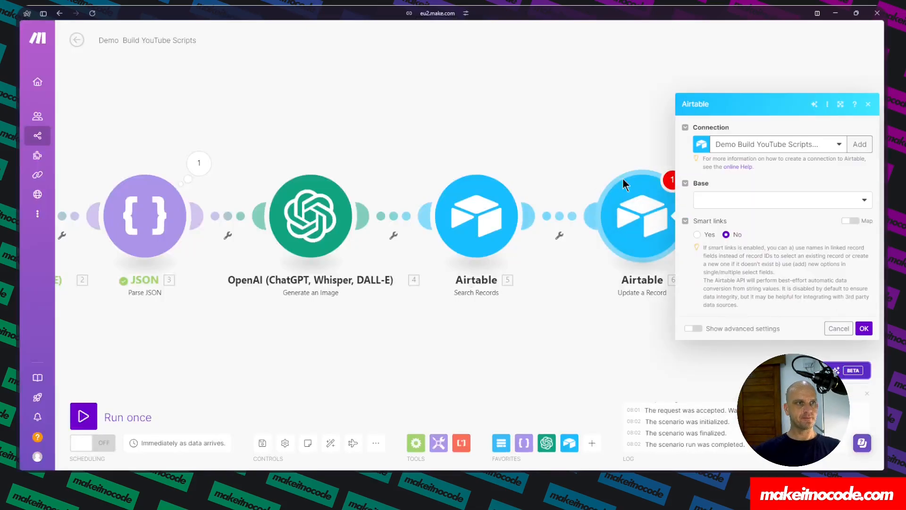
# Select the Demo Build YouTube Script base and the Scripts table in the Update a Record module.
pyautogui.click(789, 200)
pyautogui.click(757, 217)
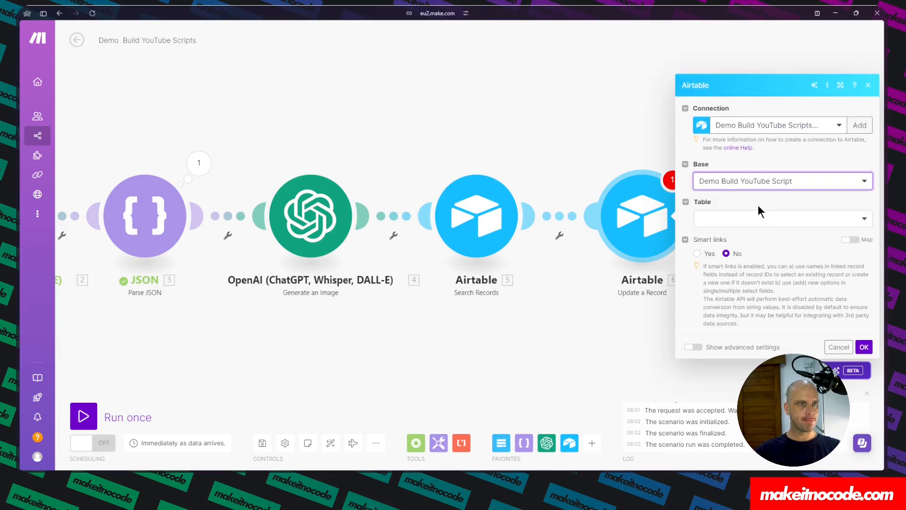
pyautogui.click(751, 219)
pyautogui.click(722, 235)
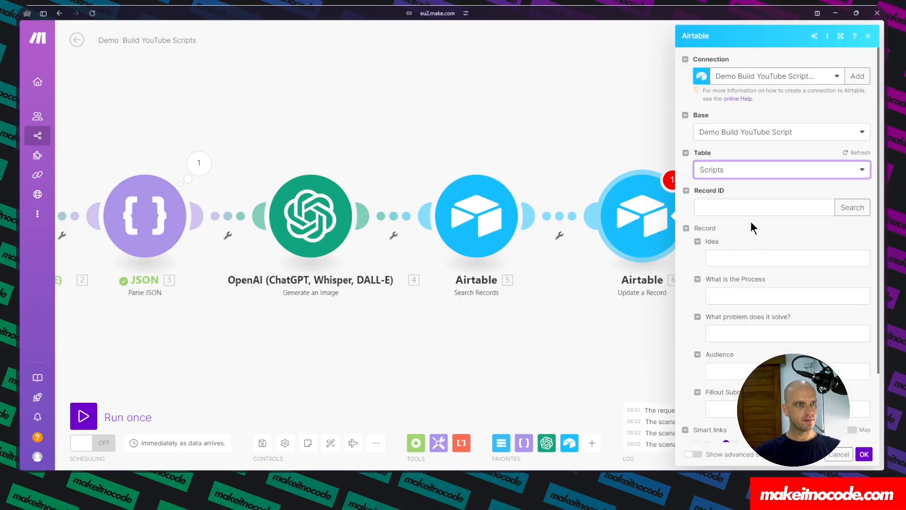
# Map the Record ID to the ID from the Search Records module and save the module.
pyautogui.click(724, 208)
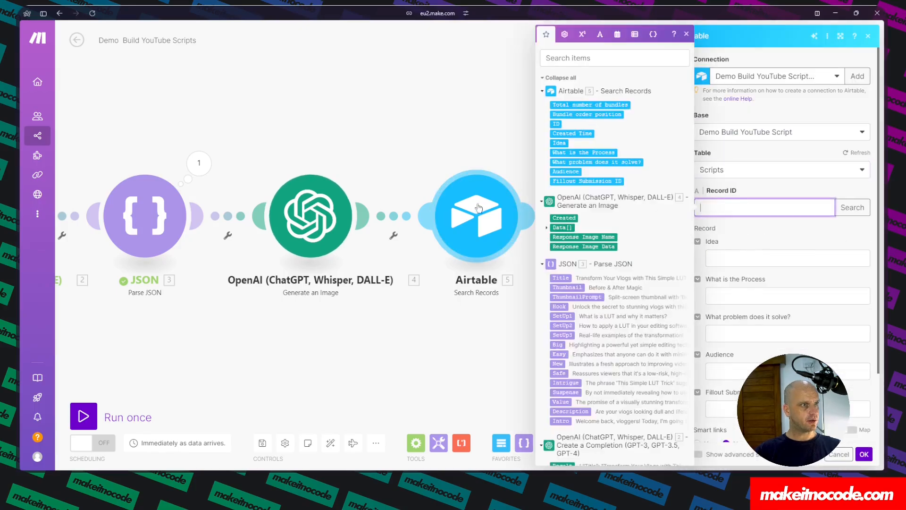
pyautogui.click(555, 123)
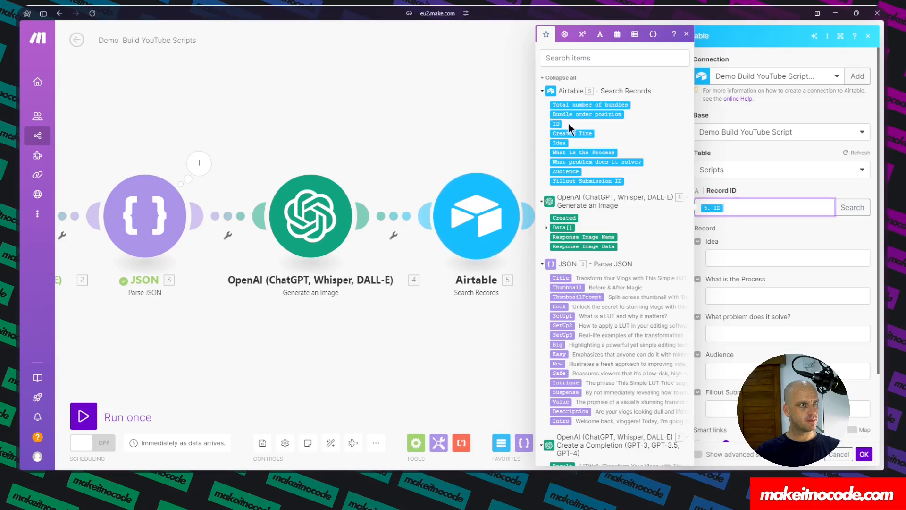
pyautogui.scroll(-1, 784, 274)
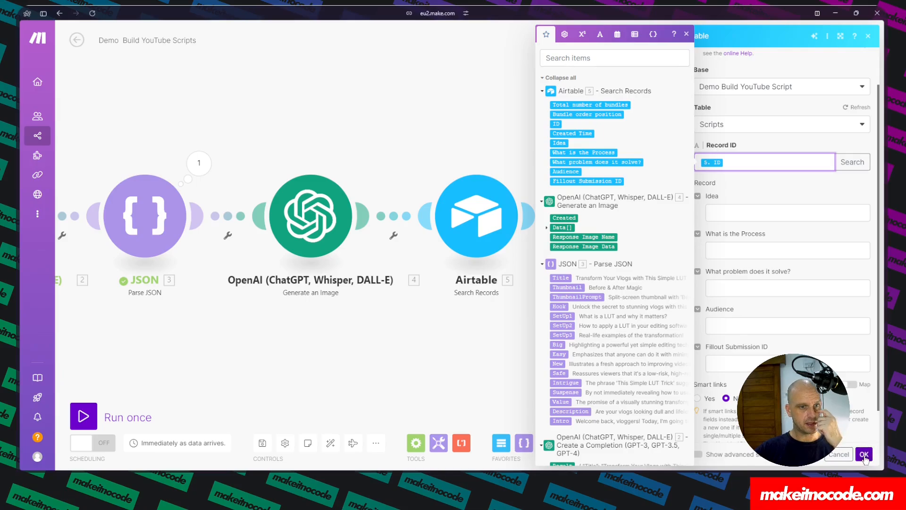
pyautogui.click(864, 454)
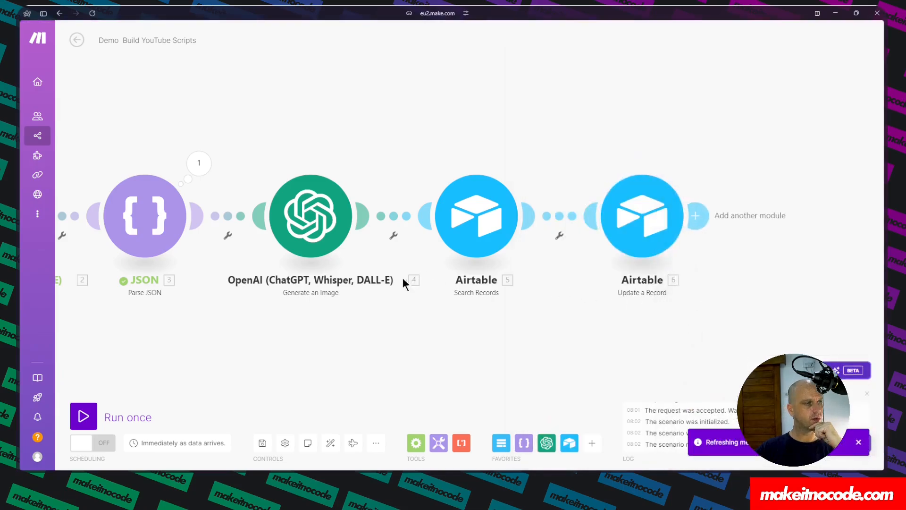
pyautogui.moveTo(217, 345); pyautogui.dragTo(250, 345)
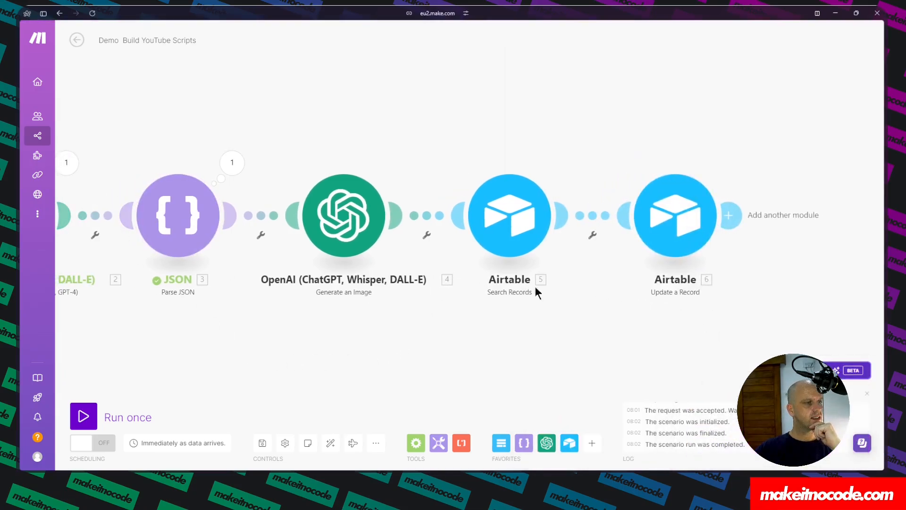
# Open the Parse JSON module's output bundle and examine its field names such as Hook and Intro.
pyautogui.click(232, 162)
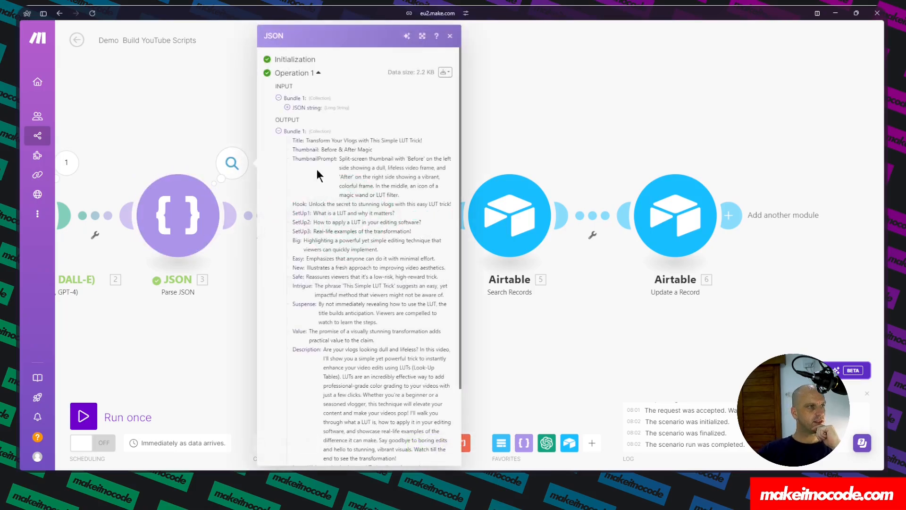
pyautogui.doubleClick(298, 204)
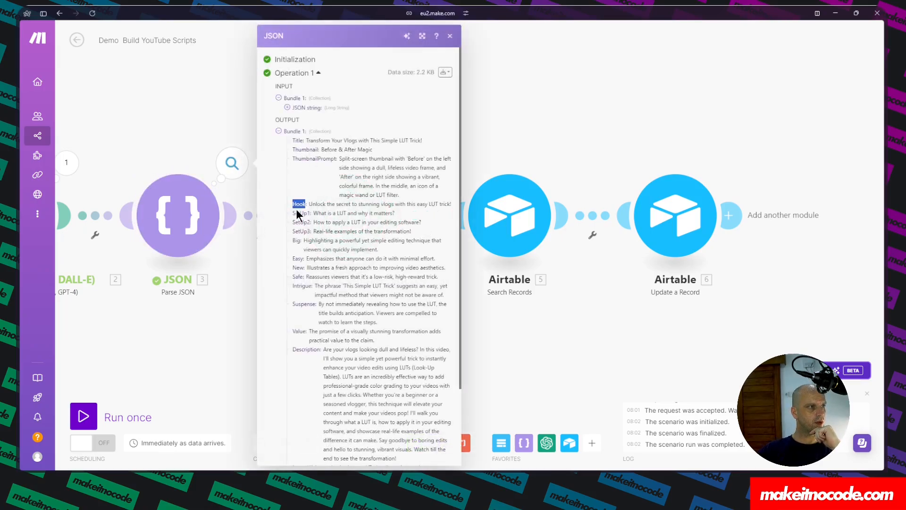
pyautogui.scroll(-2, 298, 215)
pyautogui.doubleClick(298, 373)
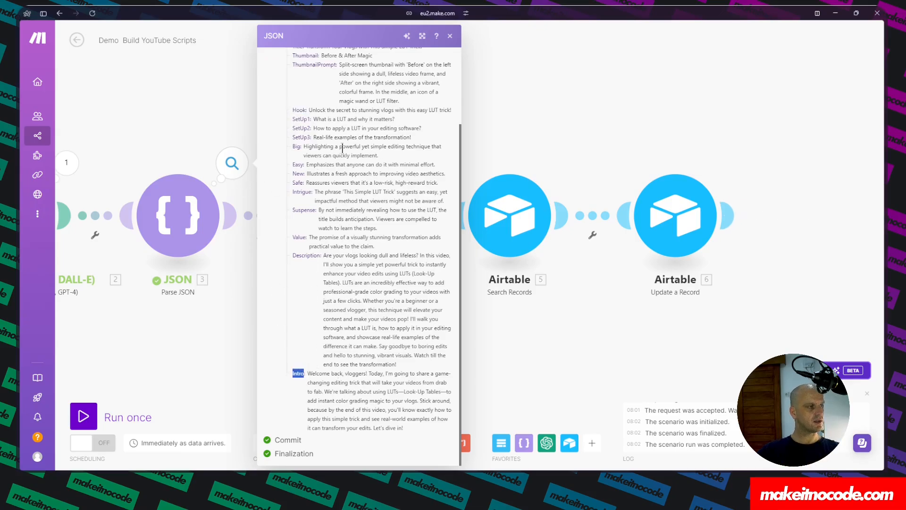
# Place the Airtable base and the Make scenario side by side in a split view.
pyautogui.moveTo(16, 187)
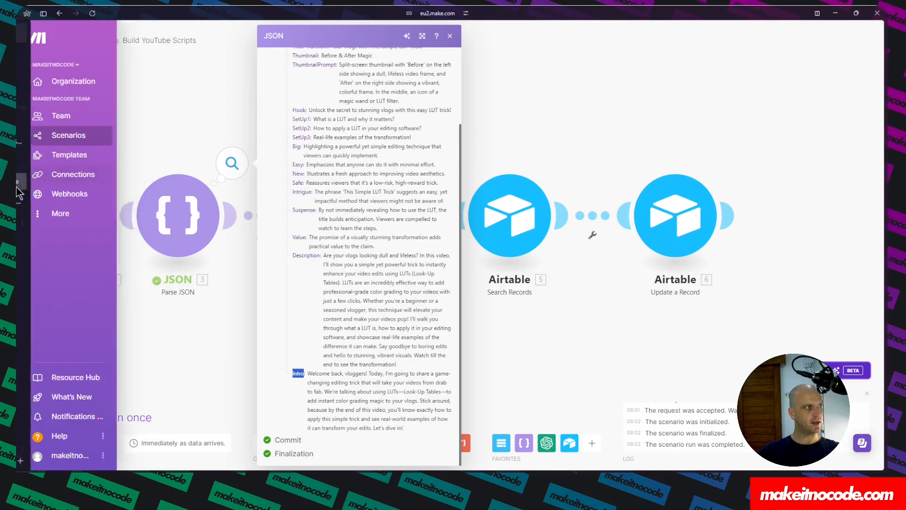
pyautogui.click(45, 205)
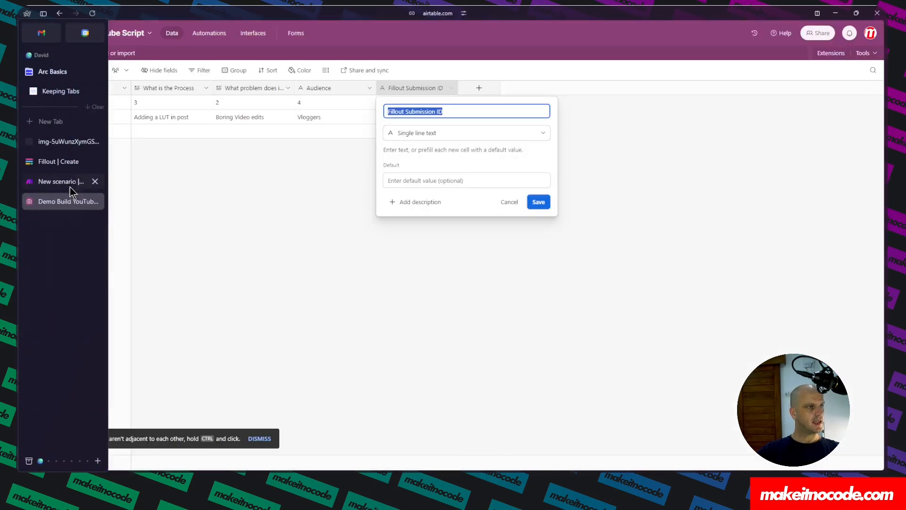
pyautogui.rightClick(68, 200)
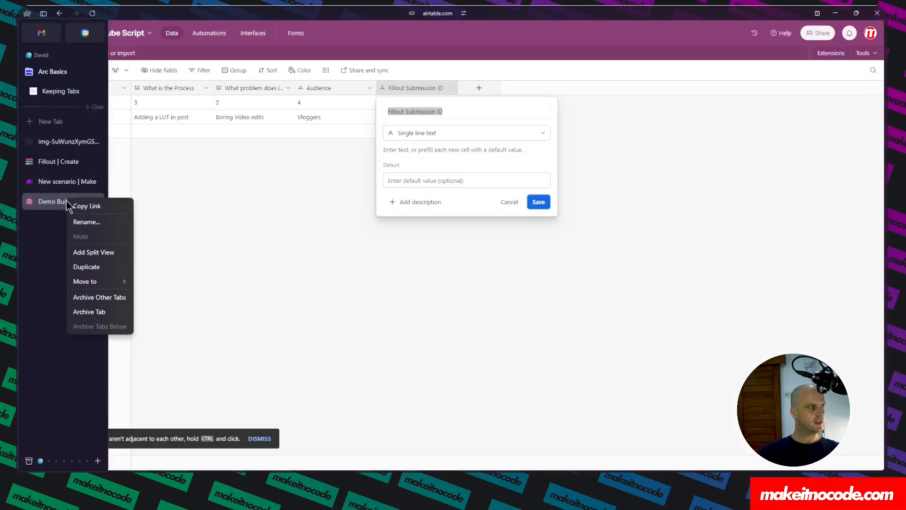
pyautogui.click(92, 252)
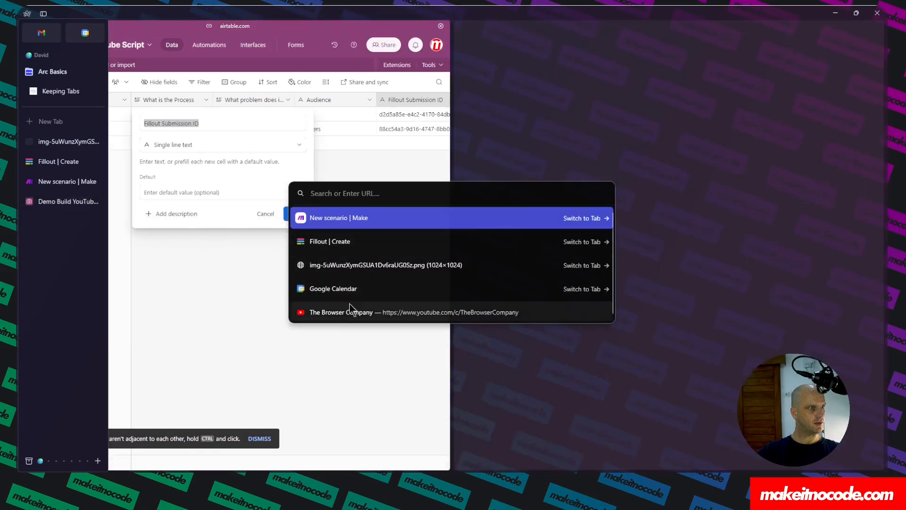
pyautogui.click(342, 219)
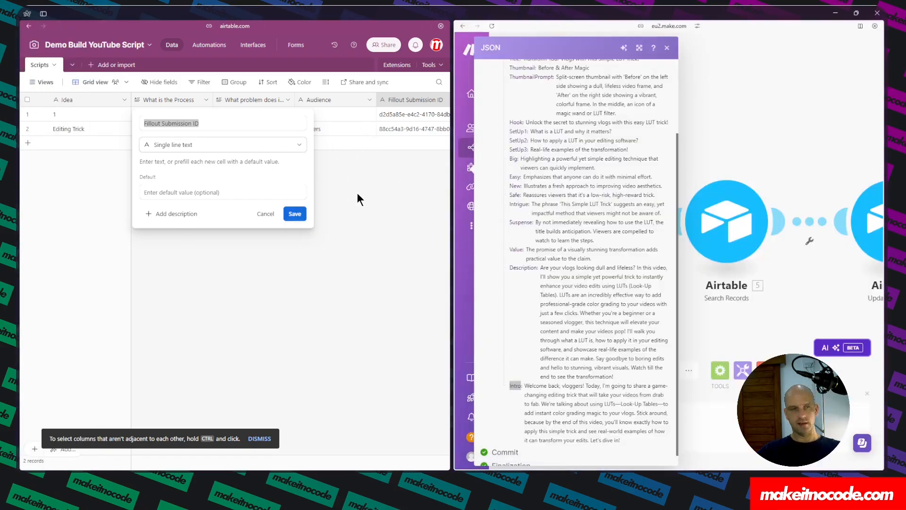
# Add a single line text field named Hook to the Scripts table, copying the name from the JSON output.
pyautogui.hscroll(2, 357, 193)
pyautogui.click(362, 207)
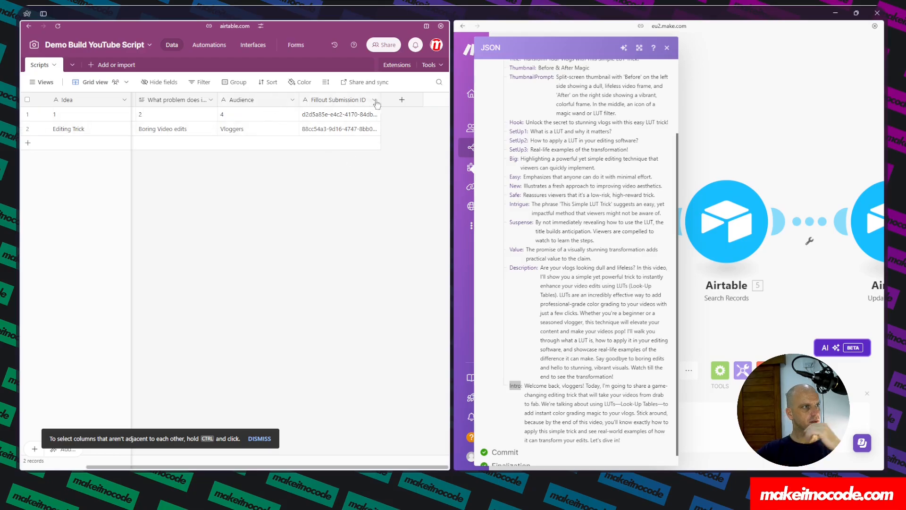
pyautogui.click(400, 101)
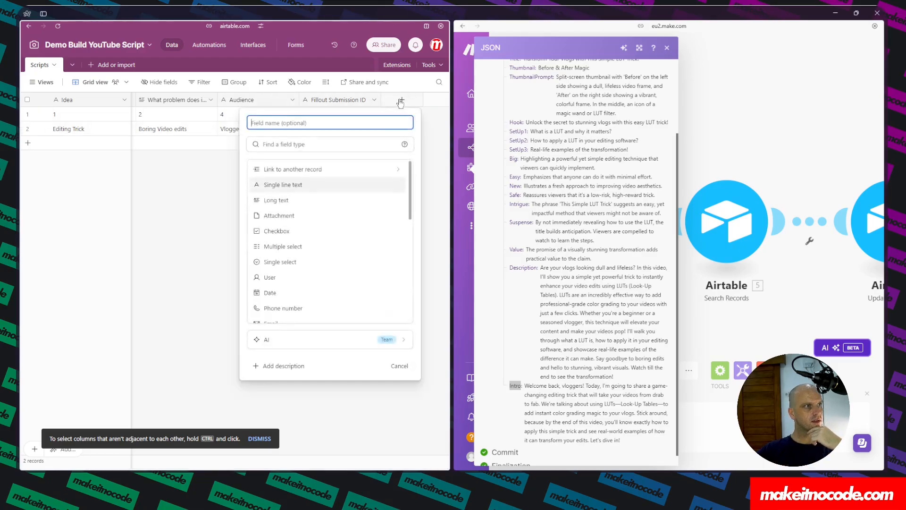
pyautogui.doubleClick(515, 121)
pyautogui.hotkey('ctrl', 'c')
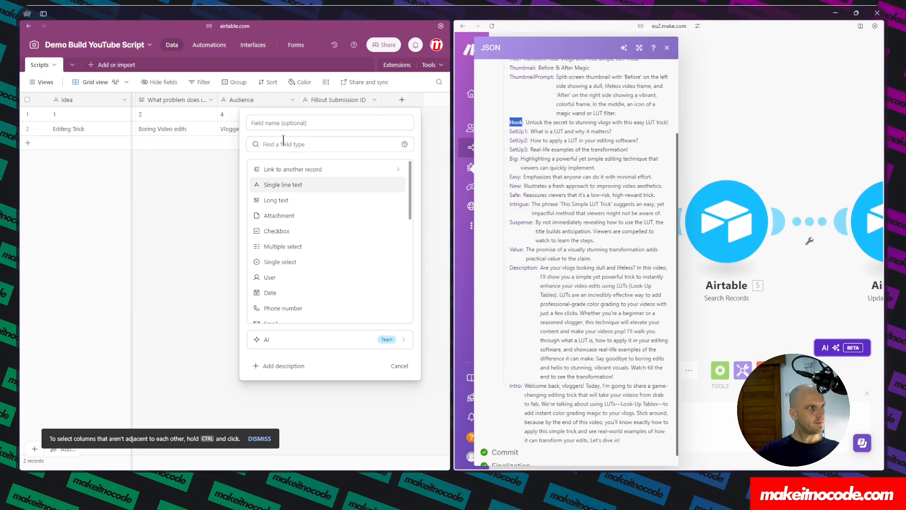
pyautogui.click(265, 143)
pyautogui.hotkey('ctrl', 'v')
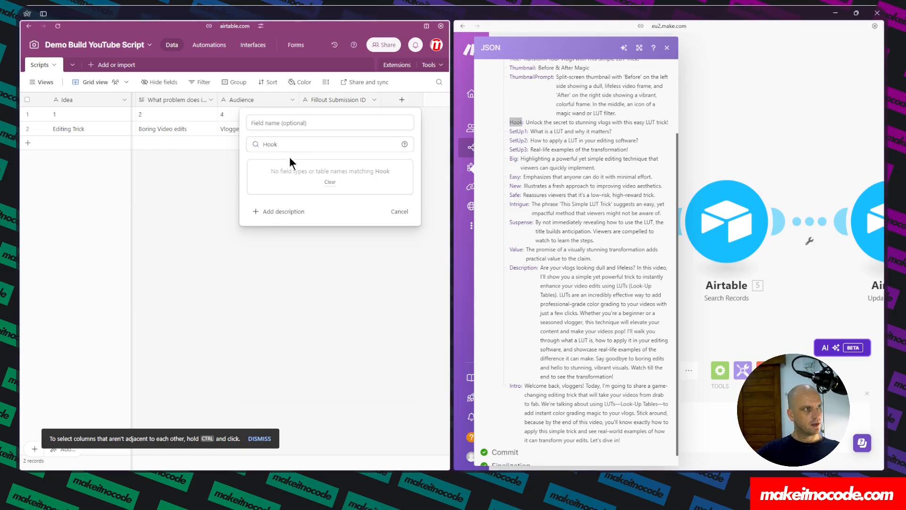
pyautogui.click(311, 122)
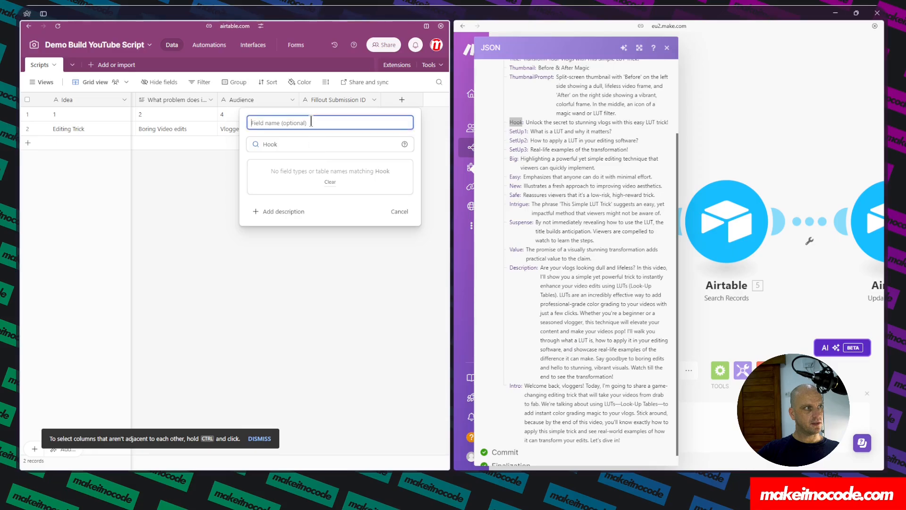
pyautogui.hotkey('ctrl', 'v')
pyautogui.doubleClick(301, 144)
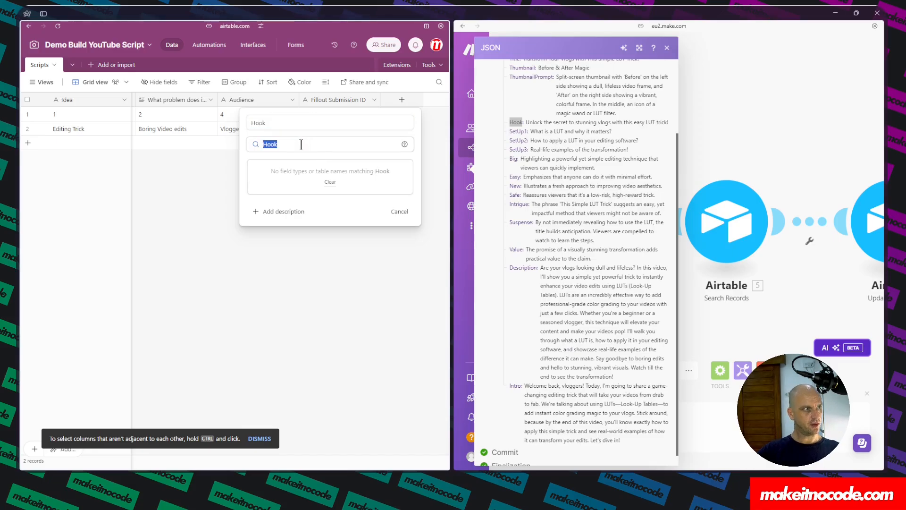
pyautogui.press('BackSpace')
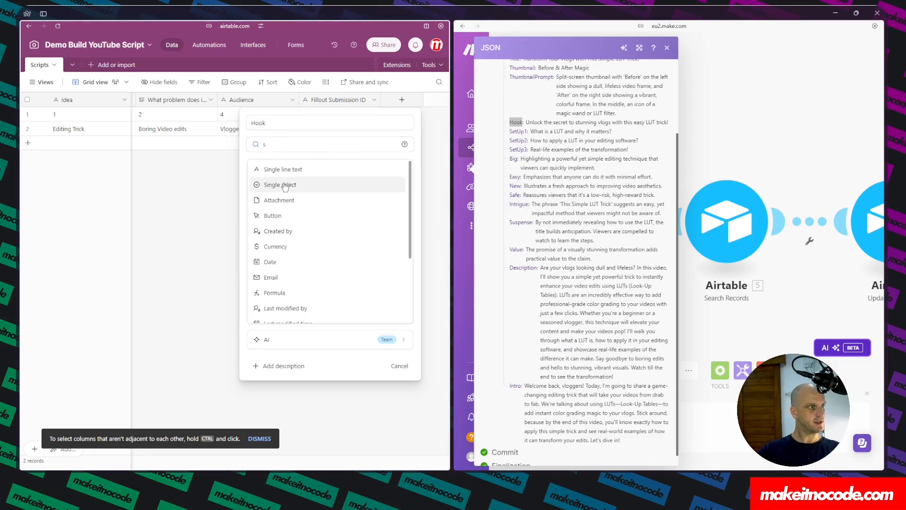
pyautogui.click(276, 169)
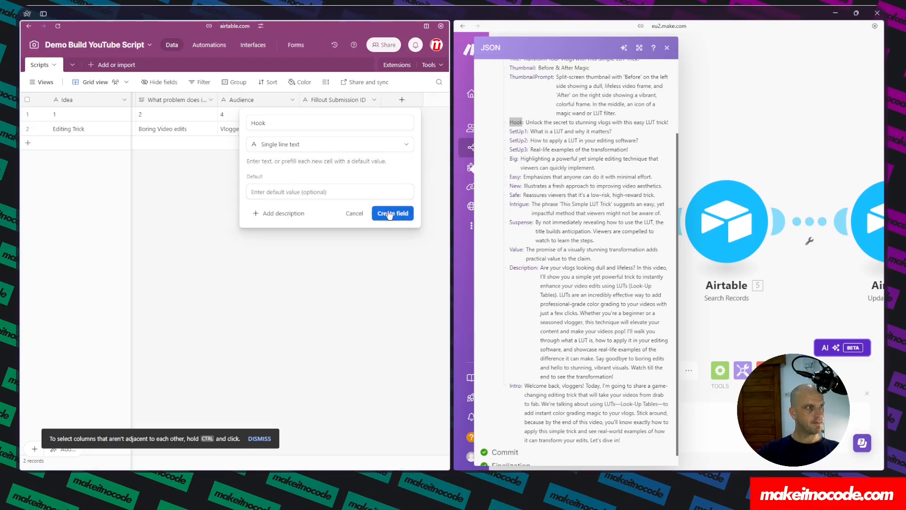
pyautogui.click(390, 214)
# Add single line text fields named SetUp1 and SetUp2 to the Scripts table.
pyautogui.click(446, 100)
pyautogui.doubleClick(519, 132)
pyautogui.click(283, 184)
pyautogui.write('SetUp1')
pyautogui.doubleClick(518, 141)
pyautogui.click(394, 214)
pyautogui.click(446, 100)
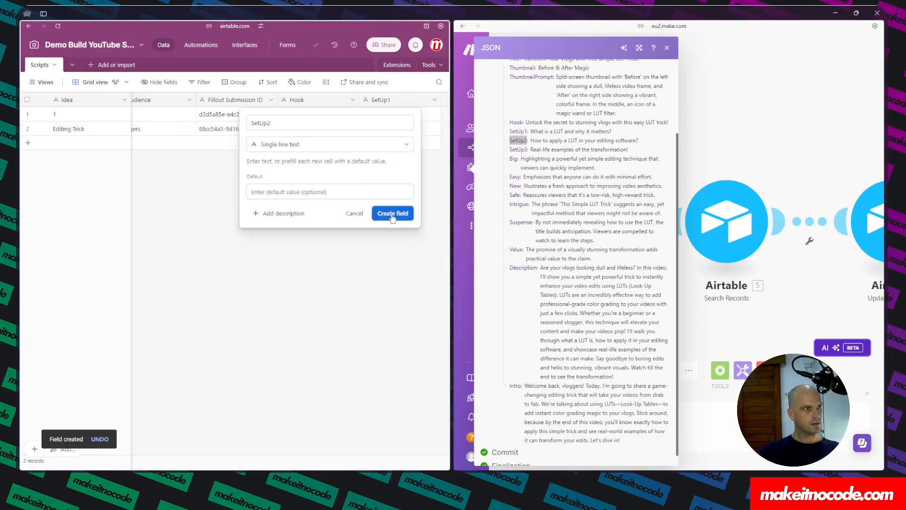
pyautogui.click(393, 218)
# Add single line text fields named SetUp3 and Big to the Scripts table.
pyautogui.doubleClick(519, 149)
pyautogui.click(445, 100)
pyautogui.write('SetUp3')
pyautogui.click(284, 184)
pyautogui.doubleClick(513, 159)
pyautogui.click(394, 214)
pyautogui.click(445, 100)
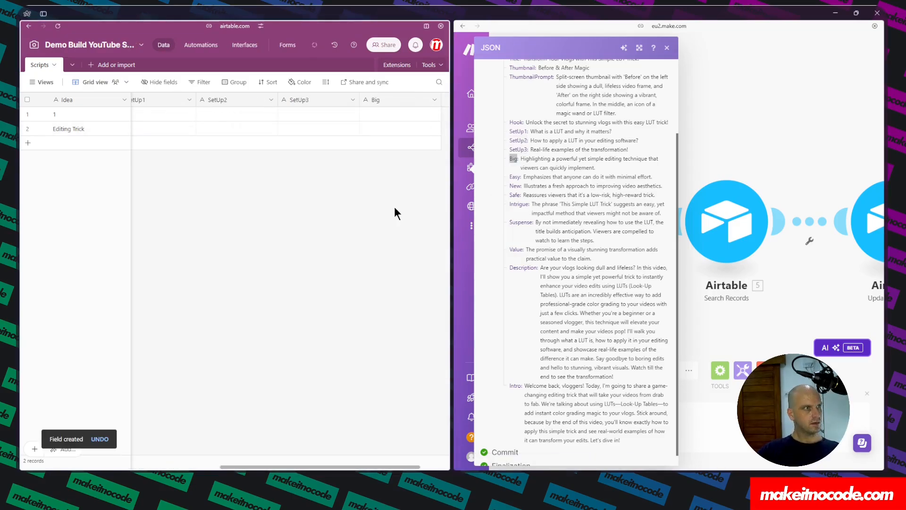
# Add single line text fields named Easy and New, continuing through the remaining JSON output keys up to Intro.
pyautogui.doubleClick(515, 177)
pyautogui.hotkey('ctrl', 'c')
pyautogui.click(445, 99)
pyautogui.hotkey('ctrl', 'v')
pyautogui.click(302, 184)
pyautogui.click(395, 214)
pyautogui.click(286, 185)
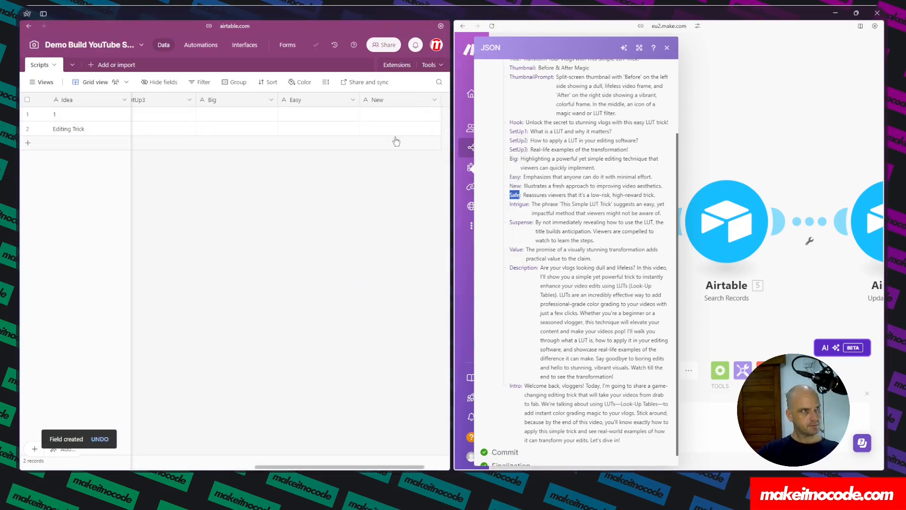
pyautogui.click(395, 212)
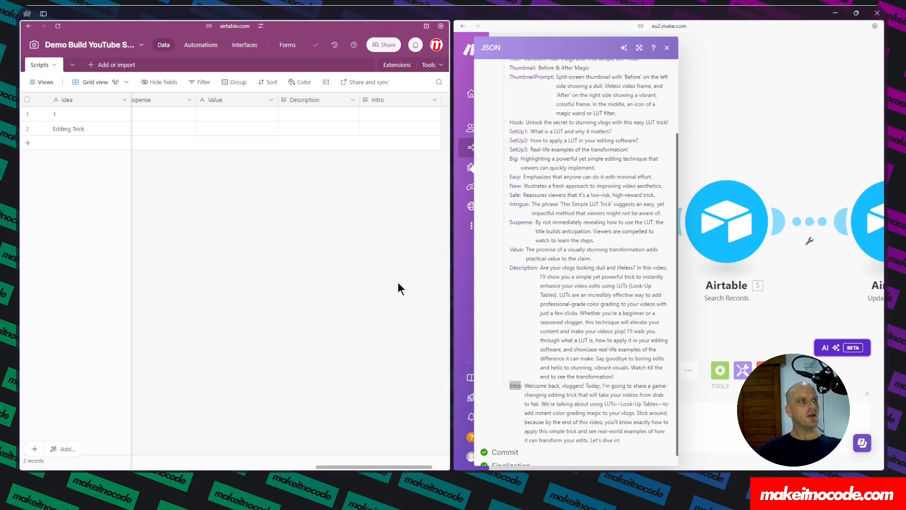
# Add a new Attachment field to the Scripts table, naming it starting with Thumb.
pyautogui.hscroll(-5, 238, 132)
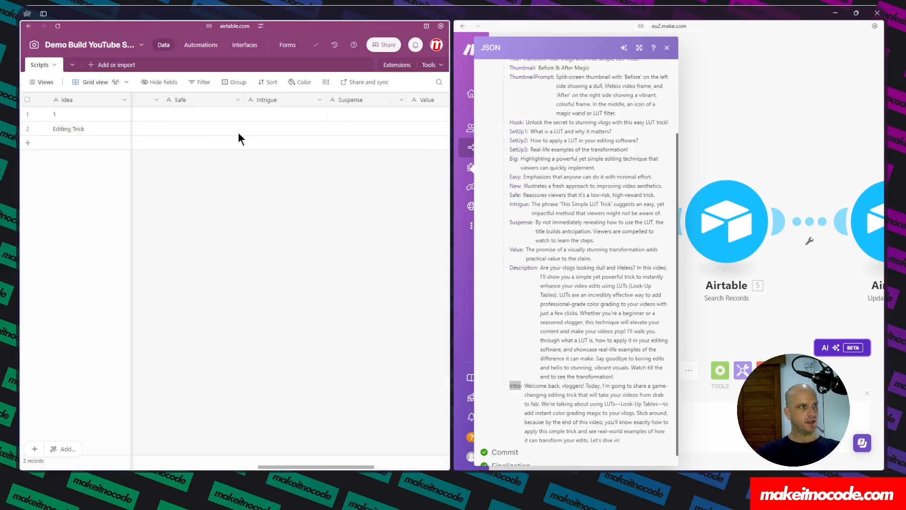
pyautogui.hscroll(5, 239, 134)
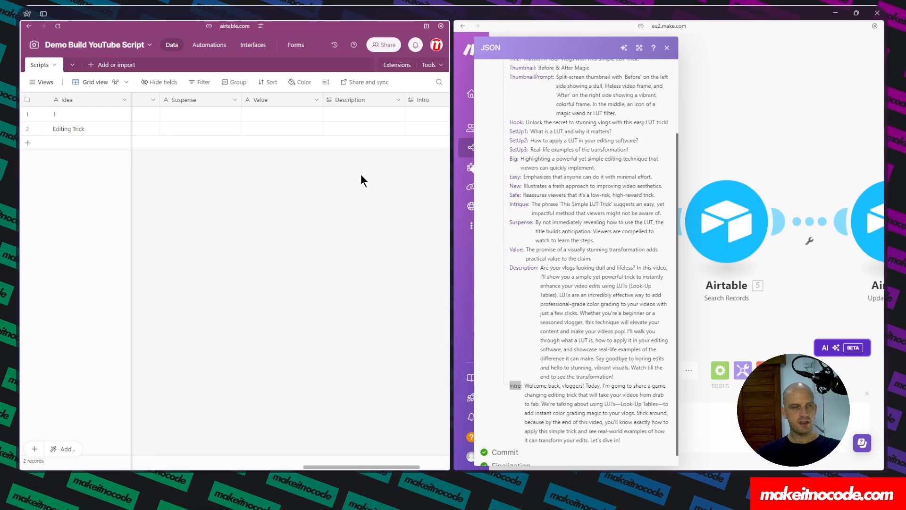
pyautogui.hscroll(3, 361, 175)
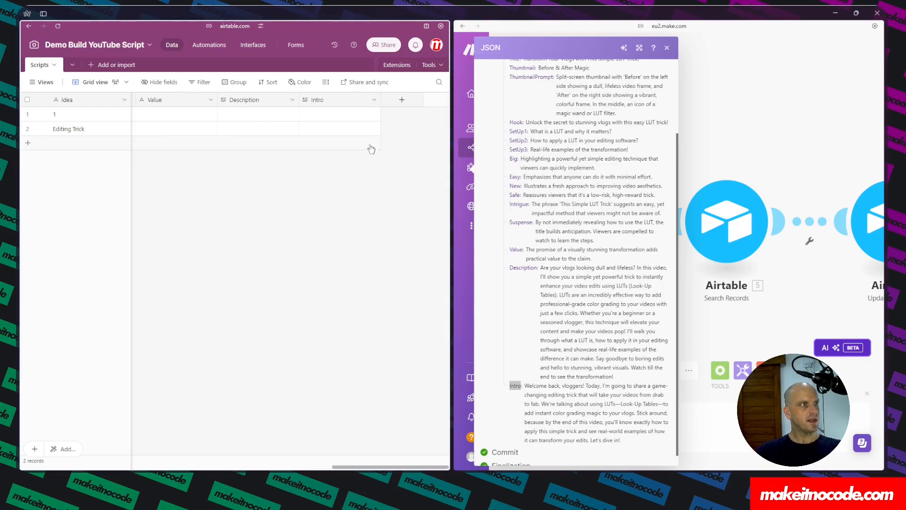
pyautogui.click(402, 102)
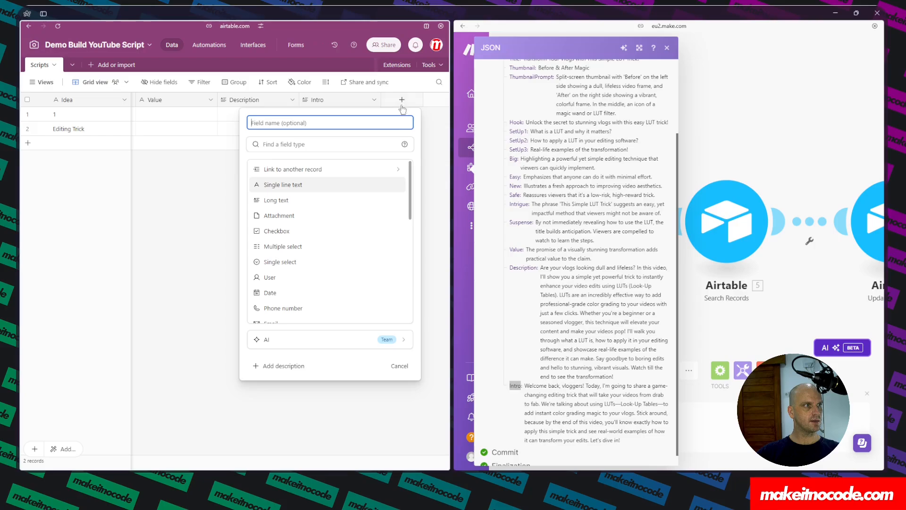
pyautogui.click(279, 216)
pyautogui.click(289, 123)
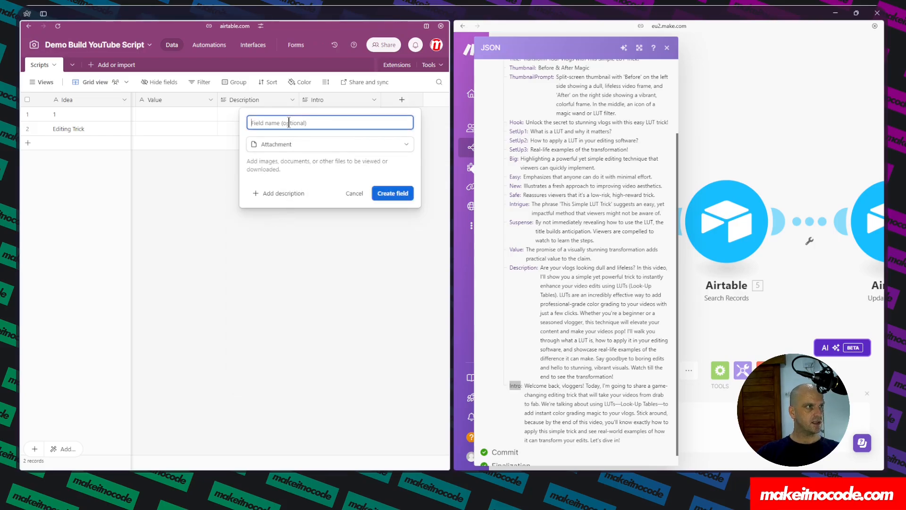
pyautogui.write('Thumbnail')
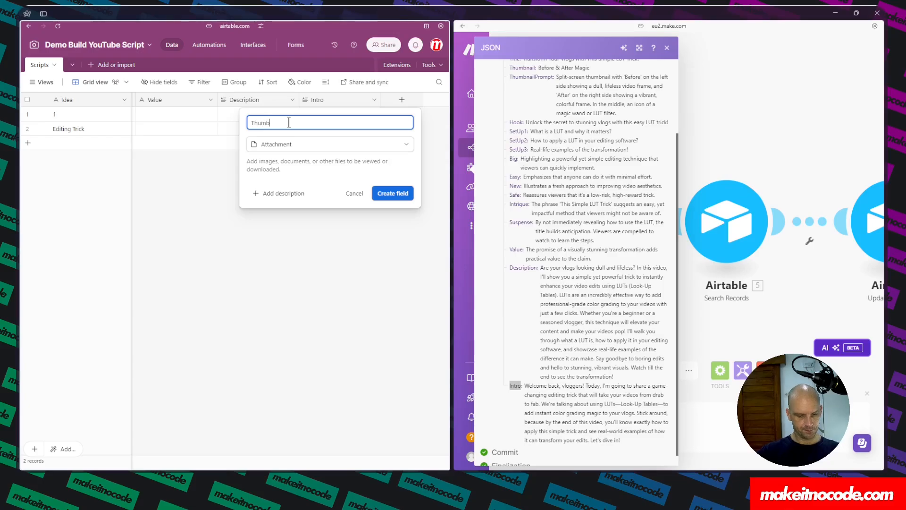
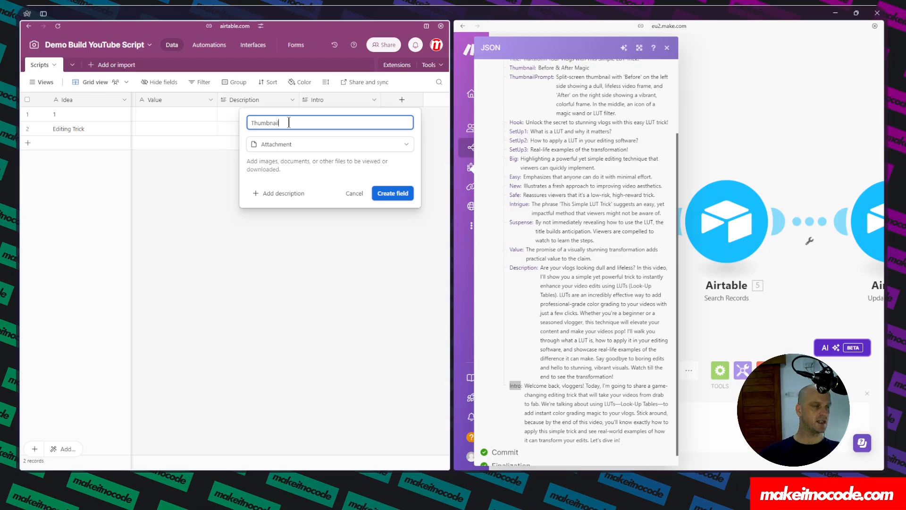
# Create the Thumbnail attachment field in the Scripts table and close the Airtable split view.
pyautogui.click(403, 194)
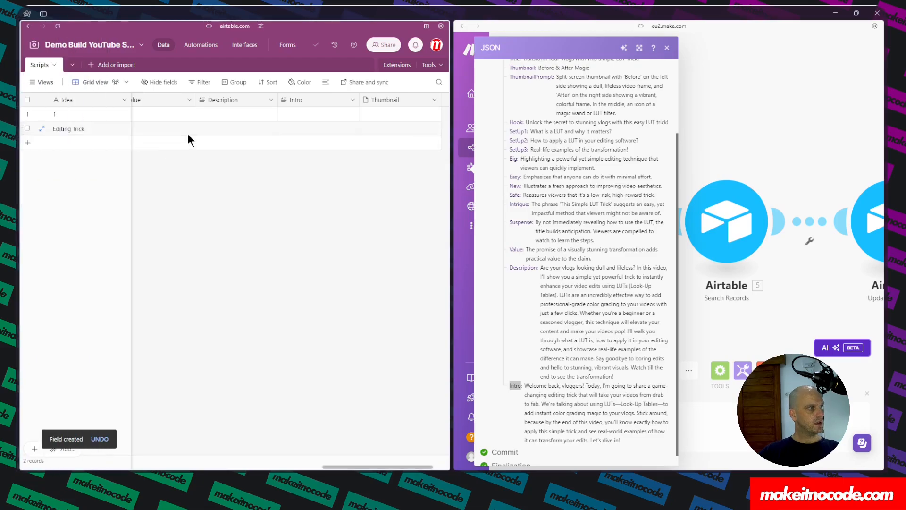
pyautogui.click(441, 26)
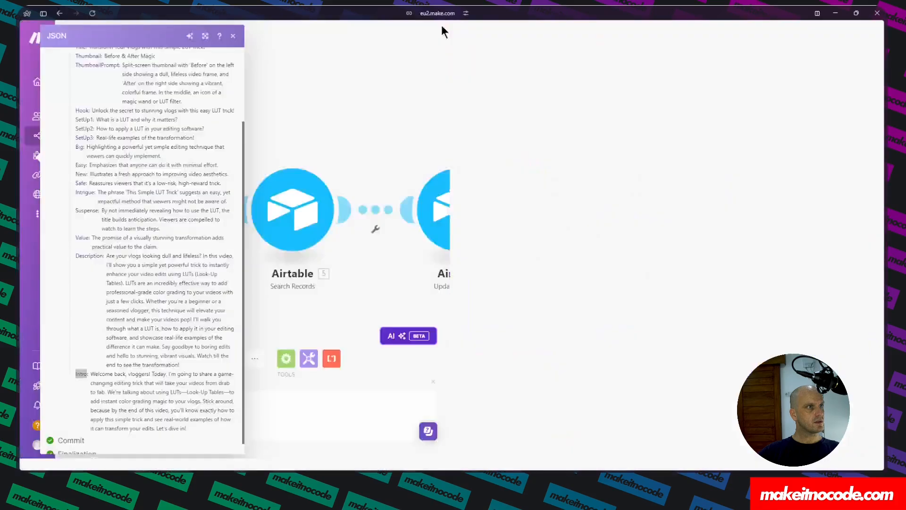
# Open the Update a Record module and map the Hook, SetUp1, SetUp2 and SetUp3 fields to the matching Parse JSON outputs.
pyautogui.click(654, 222)
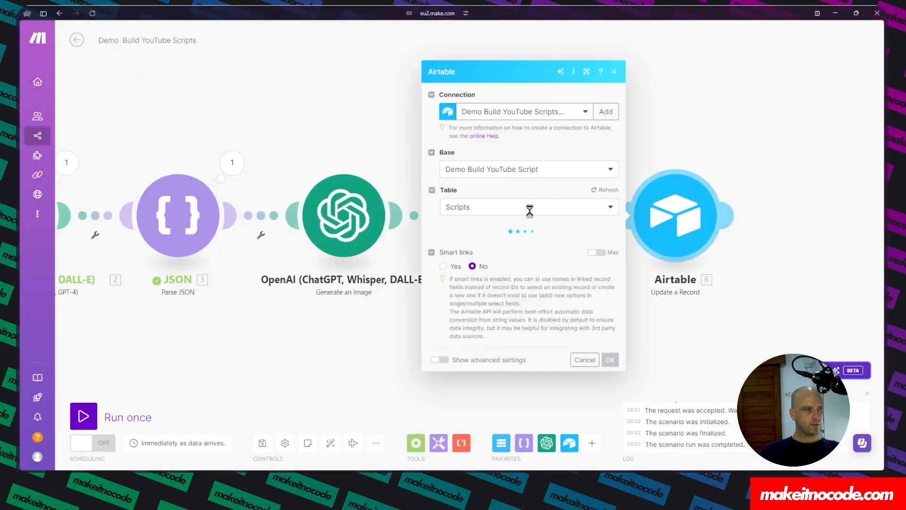
pyautogui.scroll(-5, 503, 314)
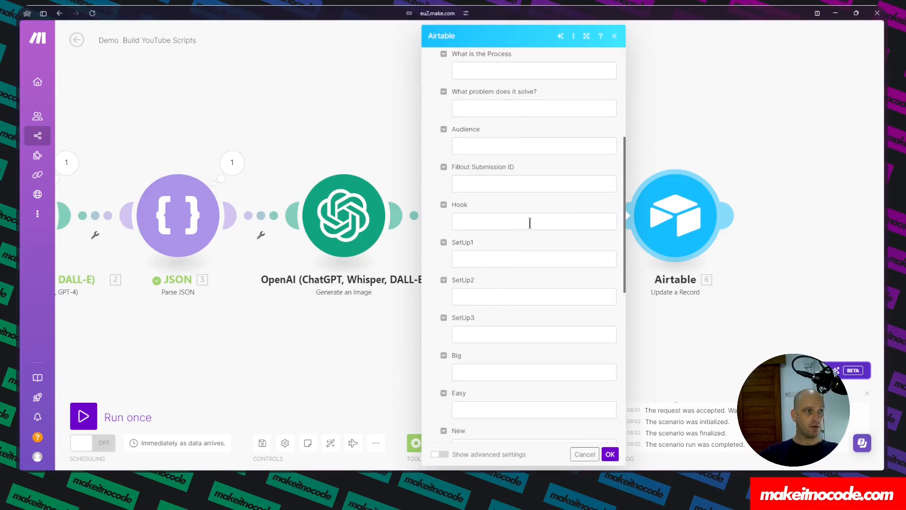
pyautogui.click(479, 221)
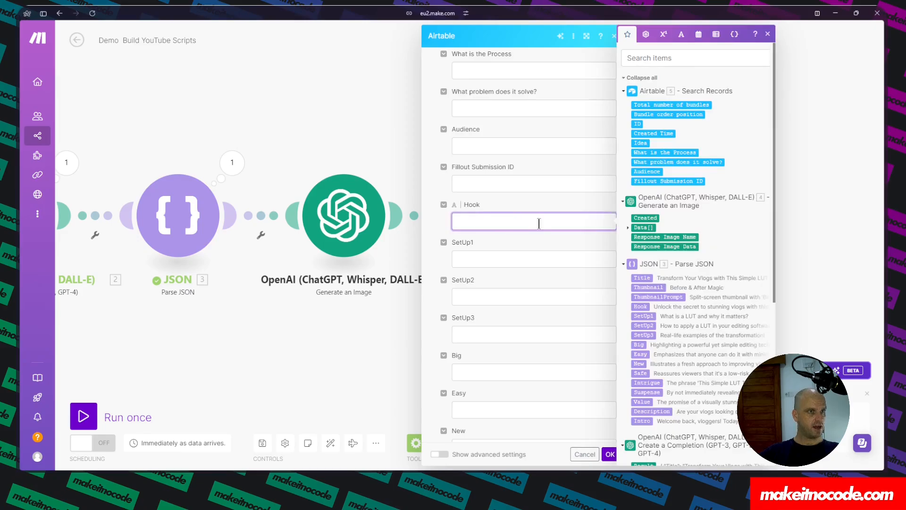
pyautogui.click(640, 306)
pyautogui.click(462, 260)
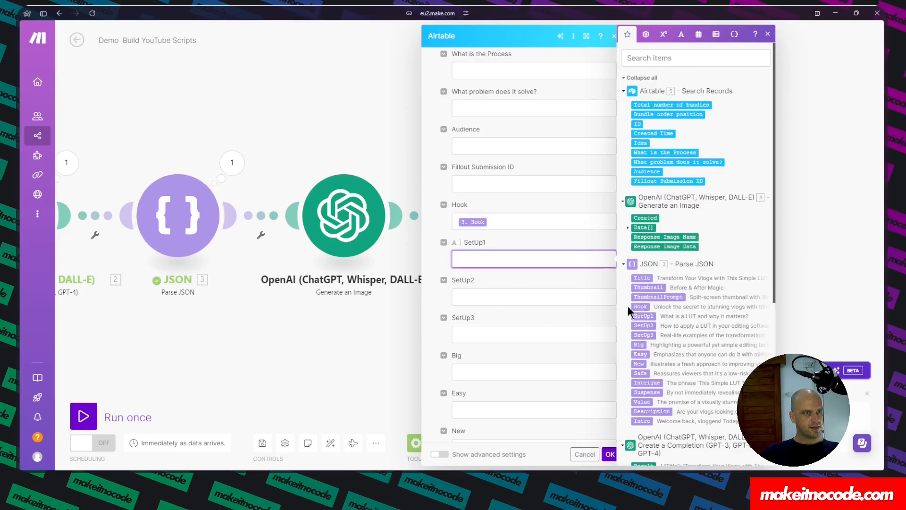
pyautogui.click(643, 315)
pyautogui.click(516, 299)
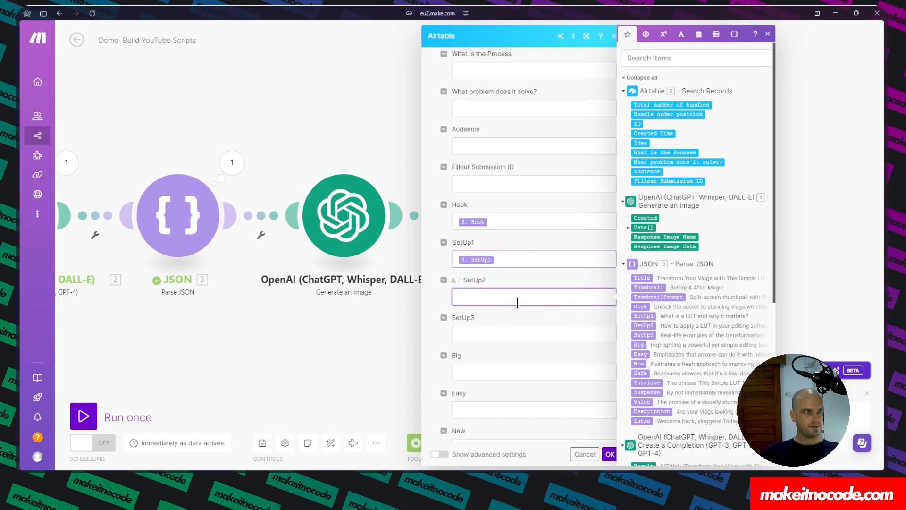
pyautogui.click(643, 326)
pyautogui.click(516, 335)
pyautogui.click(644, 335)
# Map Big, Easy, New, Safe, Intrigue, Suspense, Value, Description and Intro fields to their matching Parse JSON outputs.
pyautogui.click(517, 372)
pyautogui.click(639, 344)
pyautogui.click(517, 409)
pyautogui.click(641, 354)
pyautogui.click(643, 373)
pyautogui.press('Tab')
pyautogui.click(645, 383)
pyautogui.press('Tab')
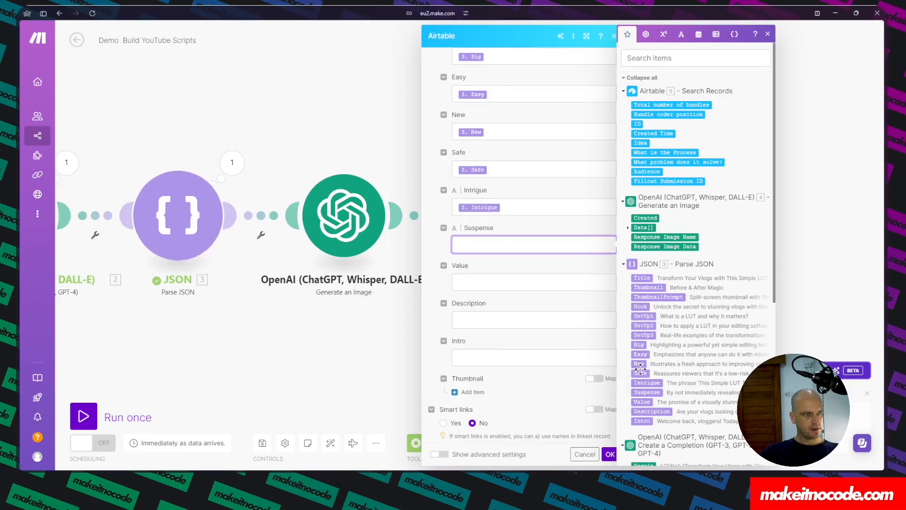
pyautogui.click(645, 393)
pyautogui.press('Tab')
pyautogui.click(644, 402)
pyautogui.press('Tab')
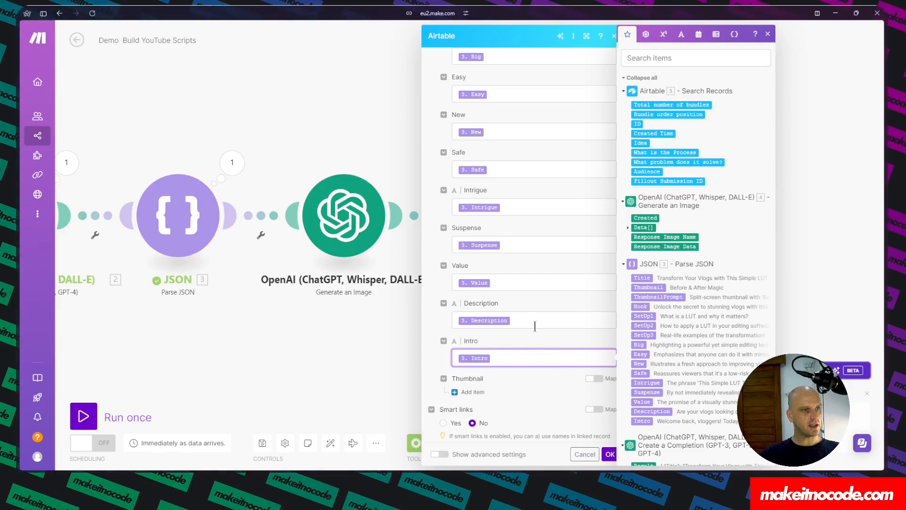
# Add a Thumbnail item, map its File URL to the generated image's Data URL, and save the module.
pyautogui.scroll(-1, 542, 318)
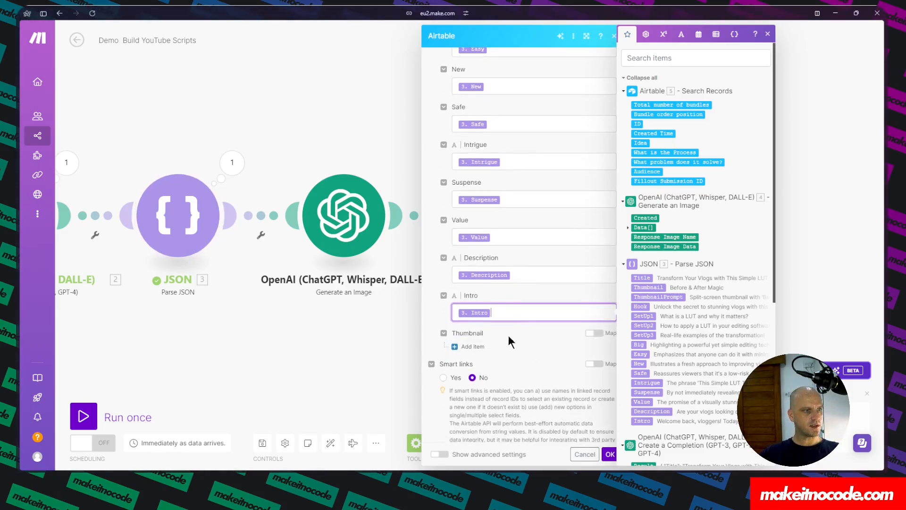
pyautogui.click(472, 347)
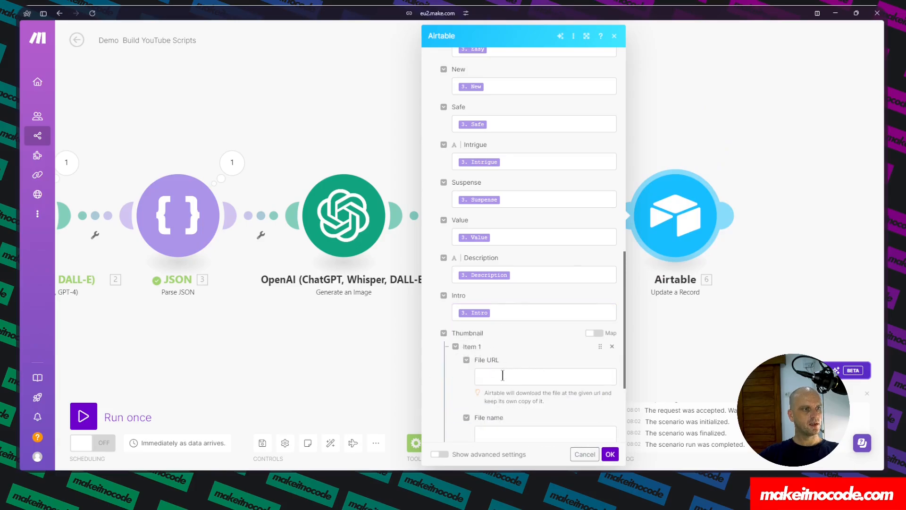
pyautogui.scroll(3, 499, 184)
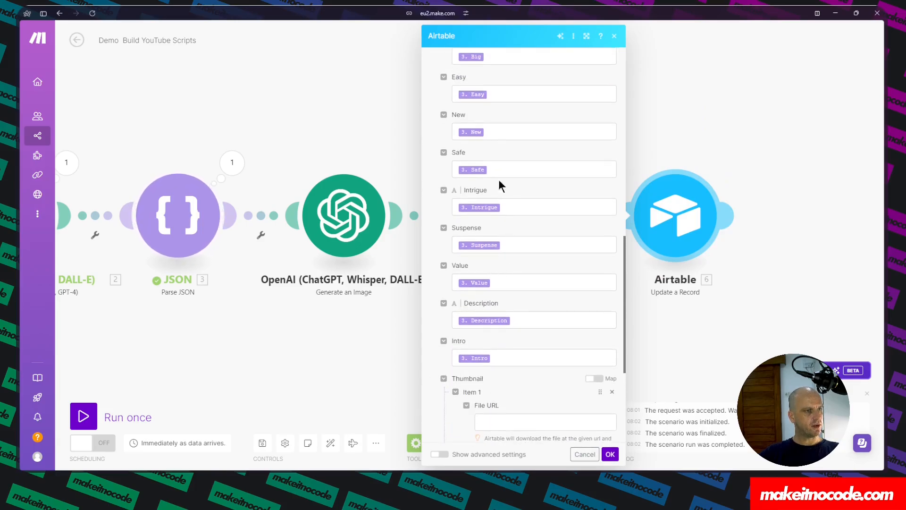
pyautogui.scroll(-2, 389, 283)
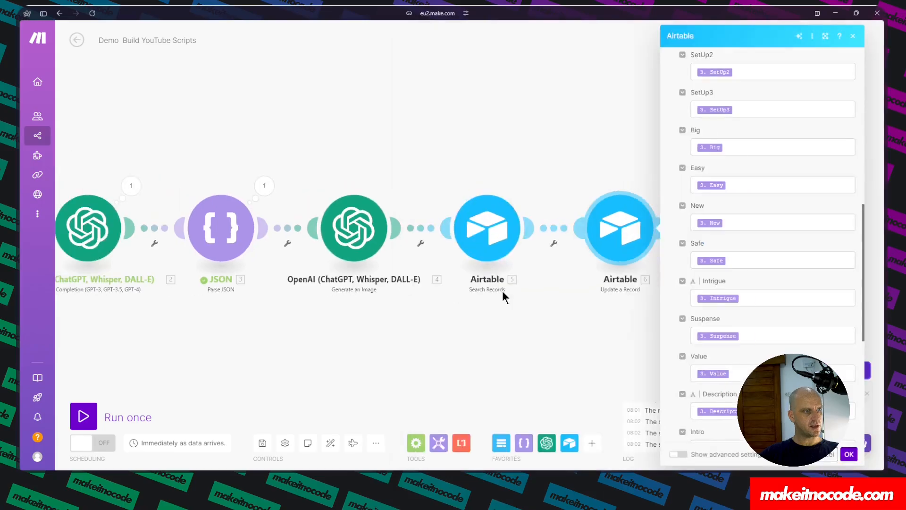
pyautogui.scroll(-3, 733, 352)
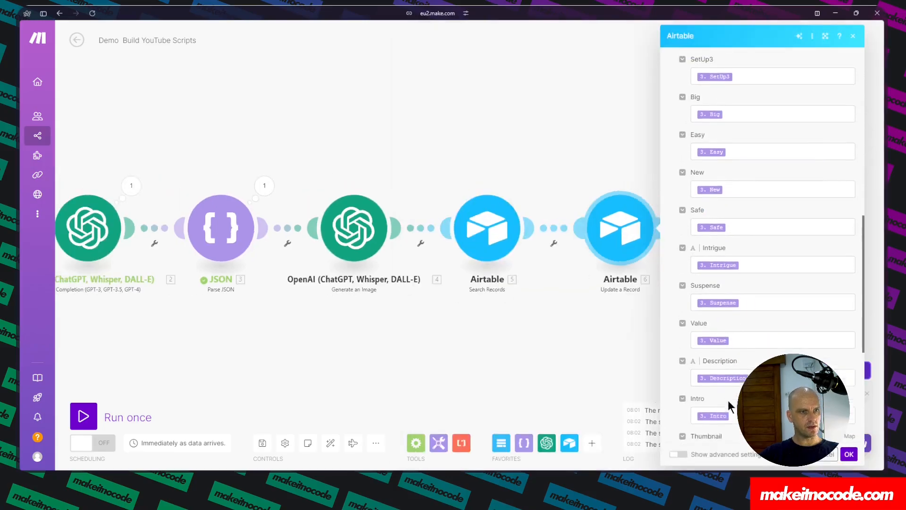
pyautogui.scroll(2, 696, 331)
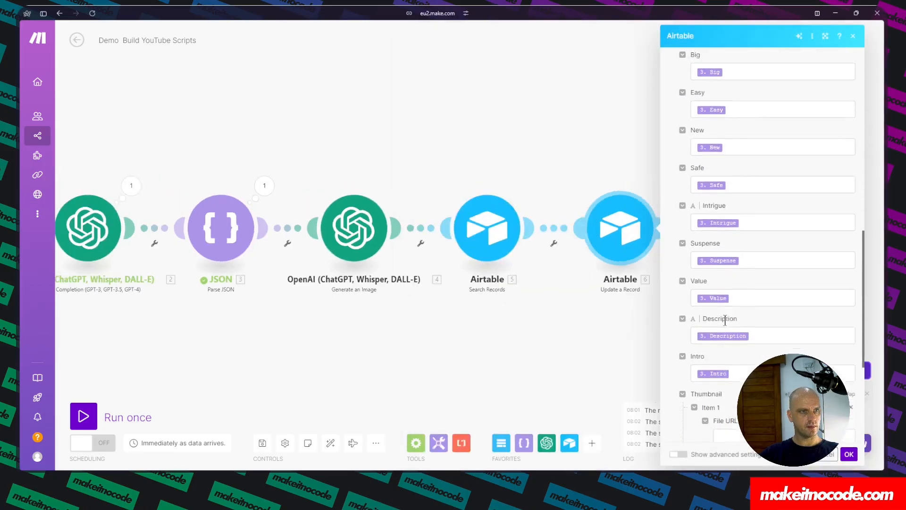
pyautogui.scroll(1, 583, 329)
pyautogui.scroll(-2, 724, 377)
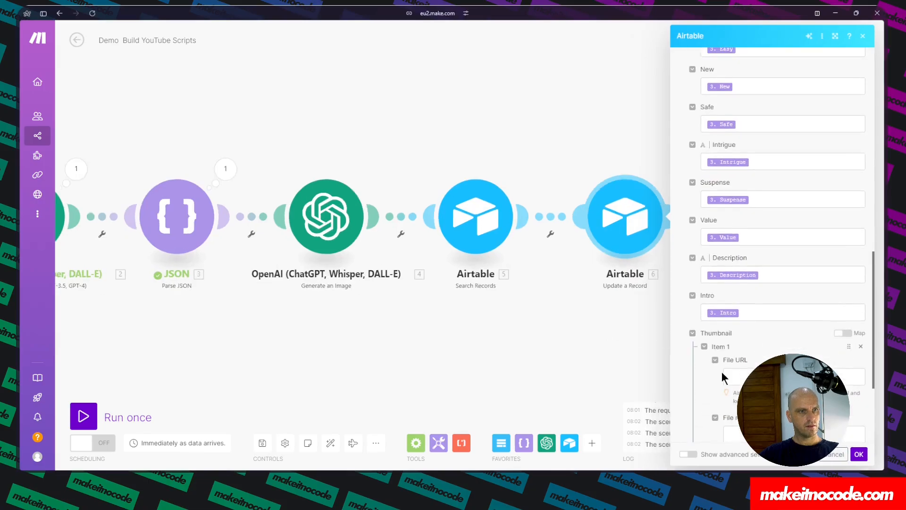
pyautogui.click(727, 376)
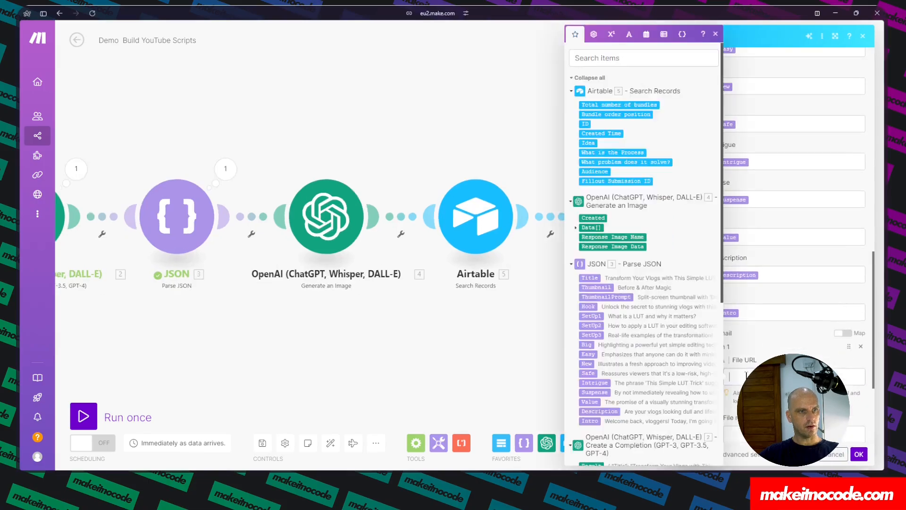
pyautogui.click(576, 228)
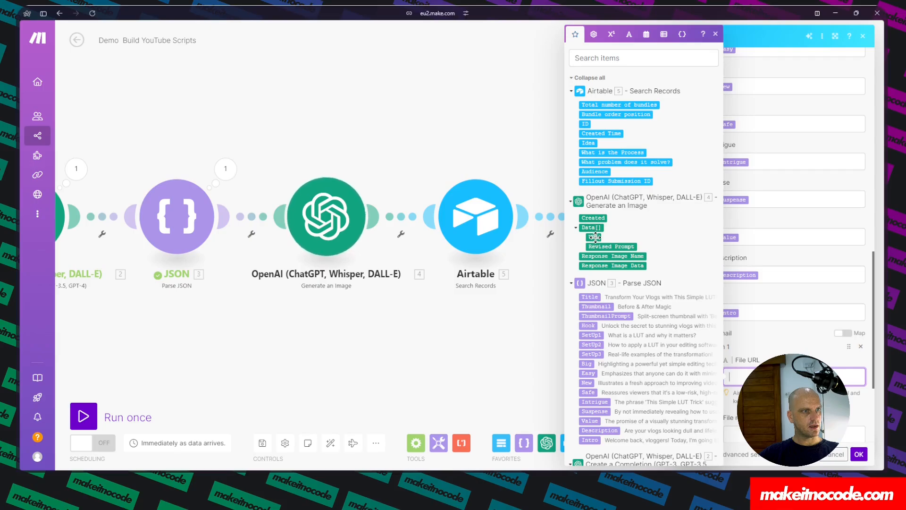
pyautogui.click(594, 237)
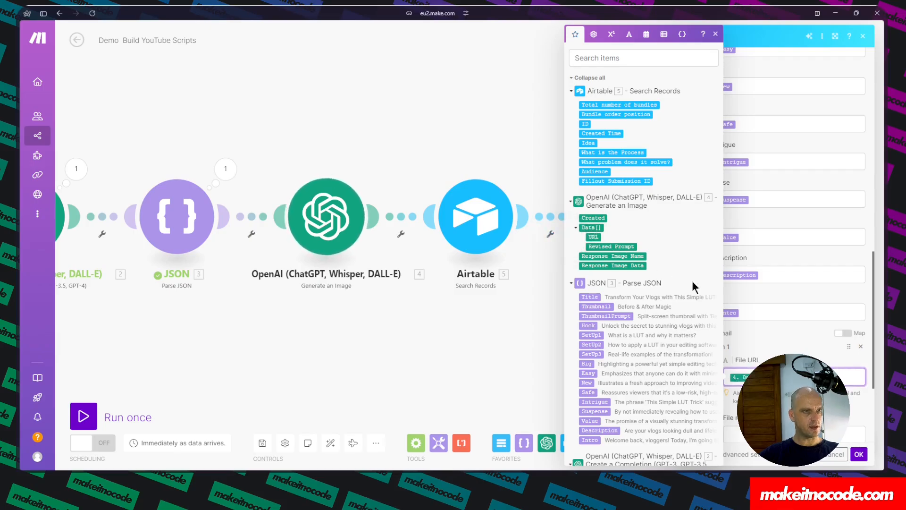
pyautogui.click(859, 455)
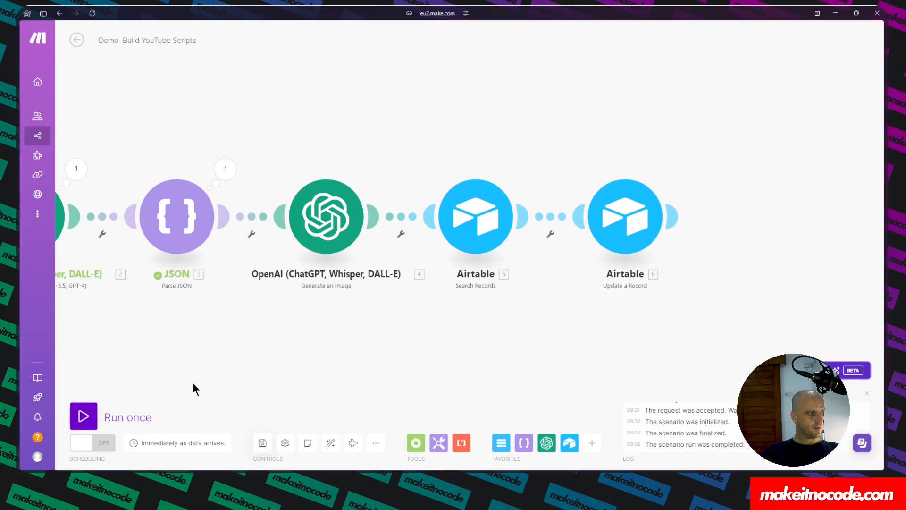
# Auto-align the scenario modules on the canvas.
pyautogui.click(329, 444)
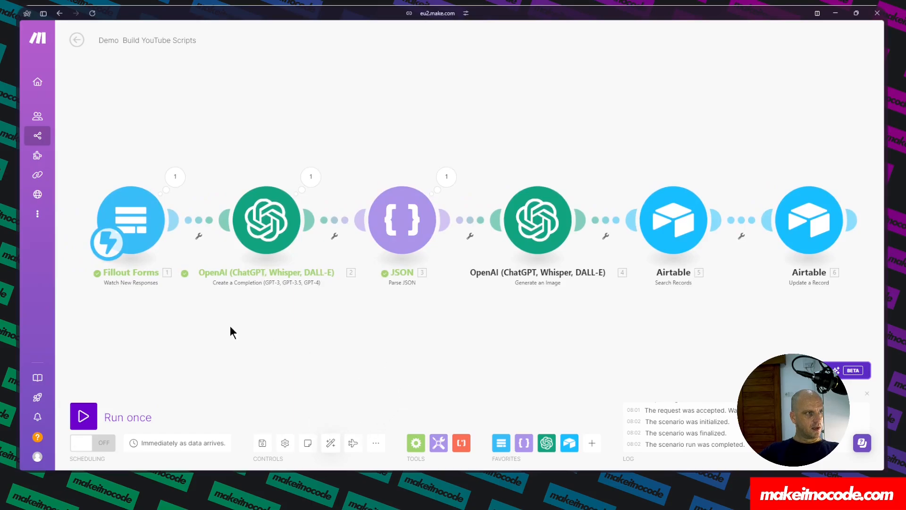
pyautogui.moveTo(19, 217)
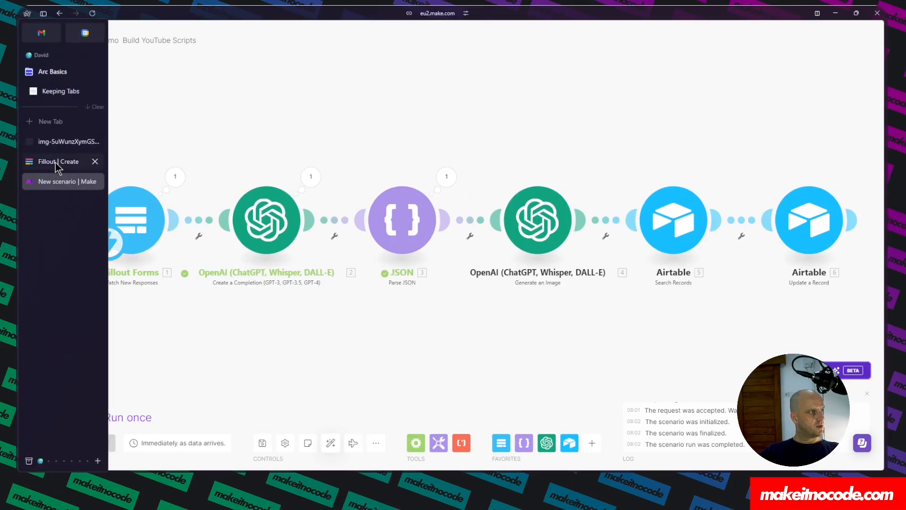
# Switch to the Fillout tab and restart the form preview.
pyautogui.click(56, 163)
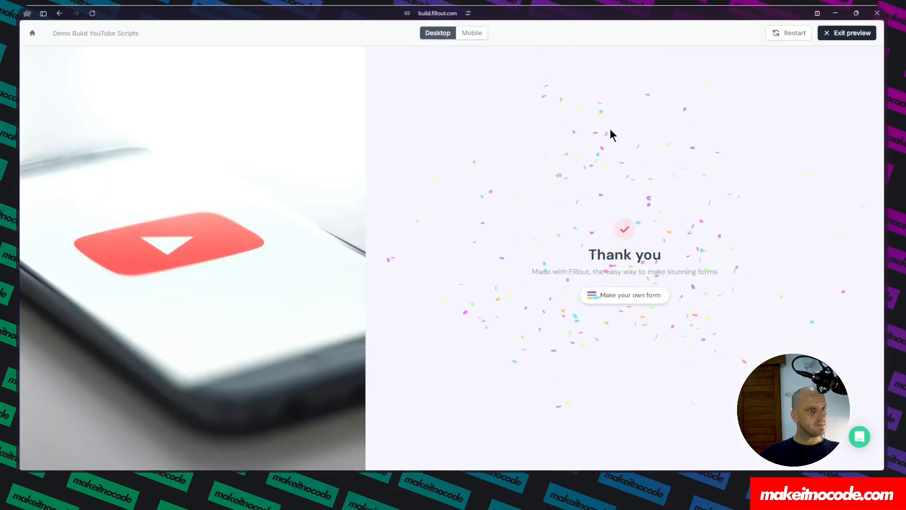
pyautogui.click(780, 34)
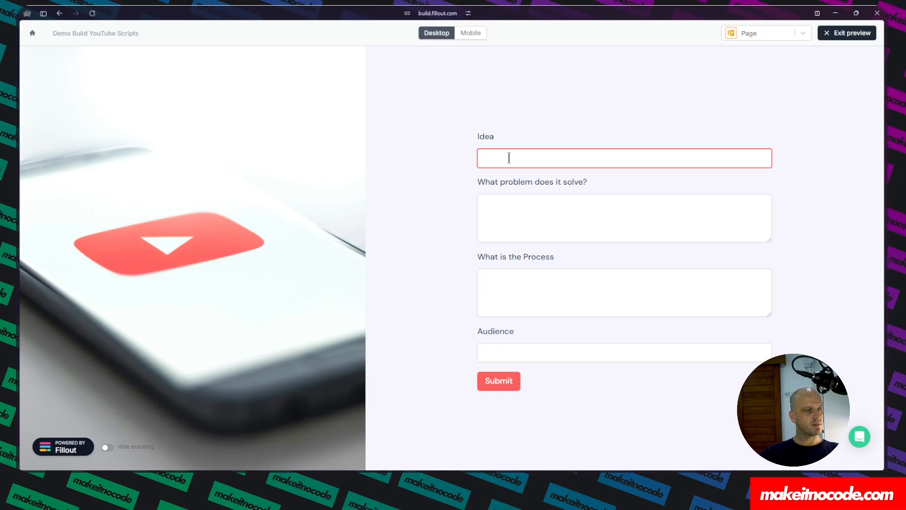
# Open Airtable in a new tab and open the Demo Build YouTube Script base.
pyautogui.moveTo(16, 166)
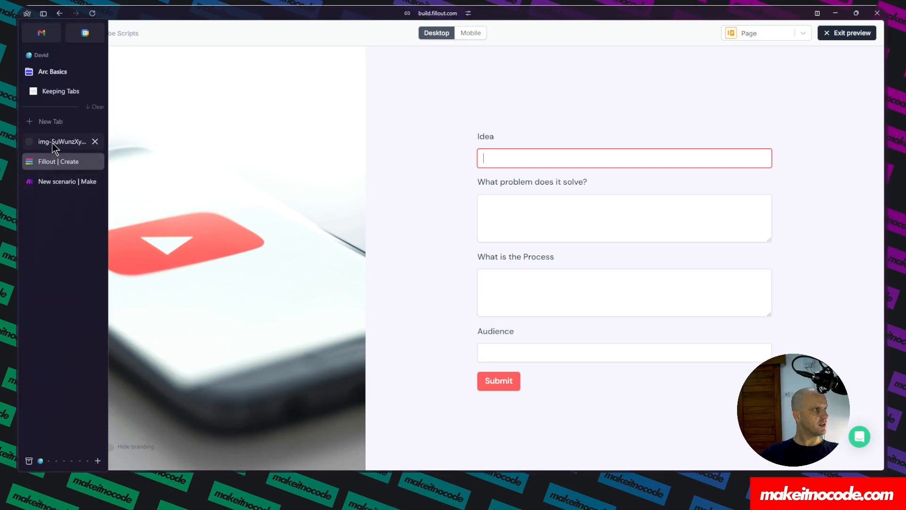
pyautogui.click(46, 124)
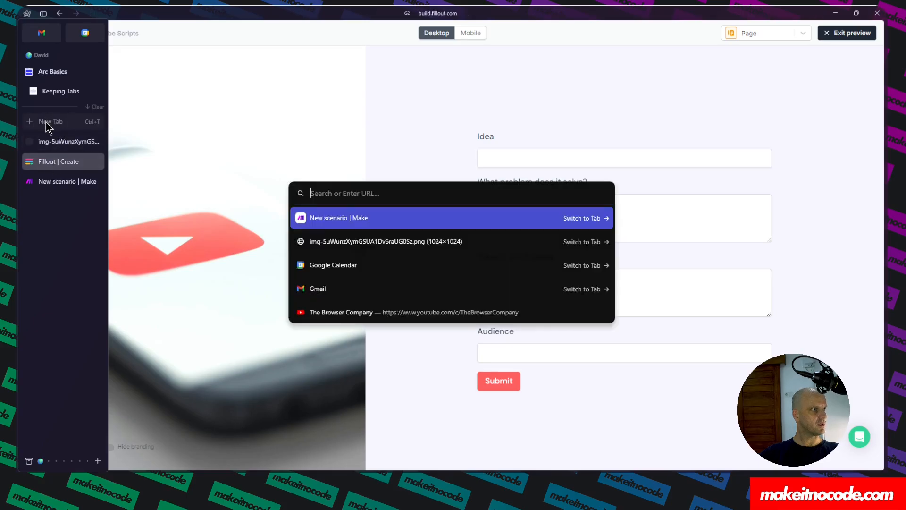
pyautogui.write('AIRT')
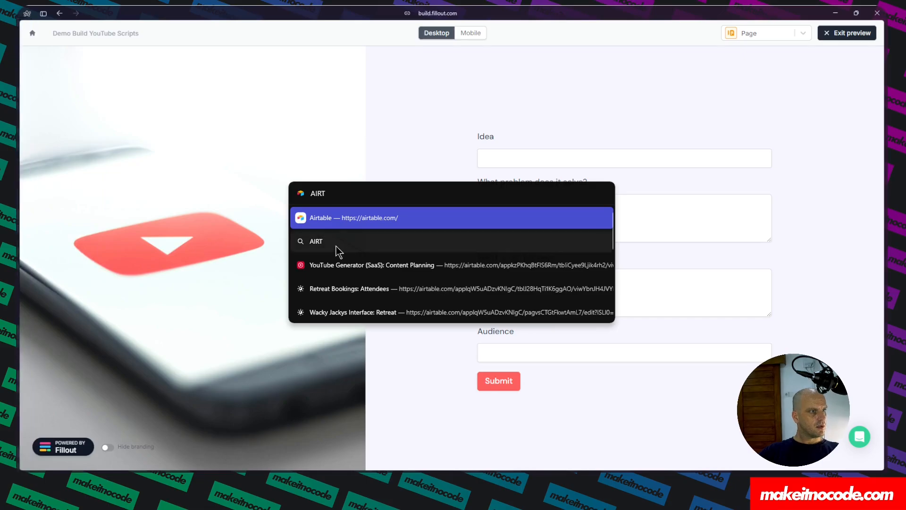
pyautogui.click(341, 223)
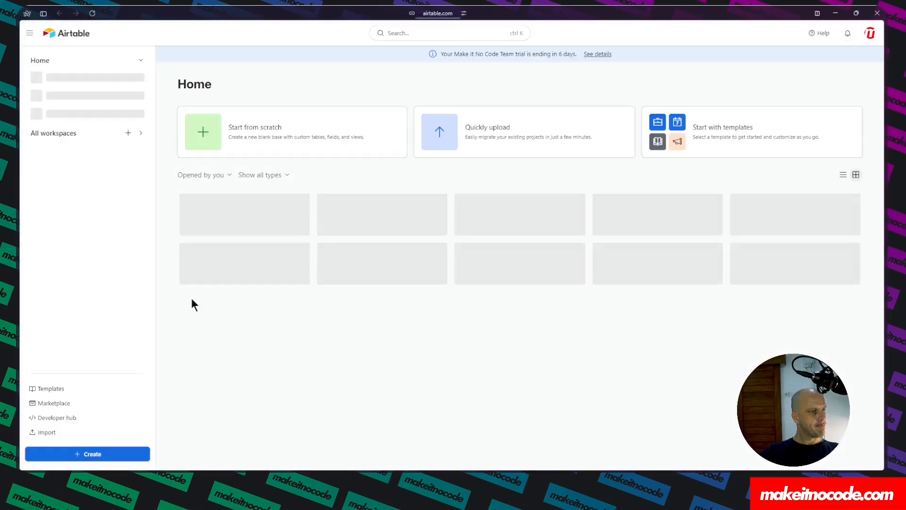
pyautogui.click(257, 237)
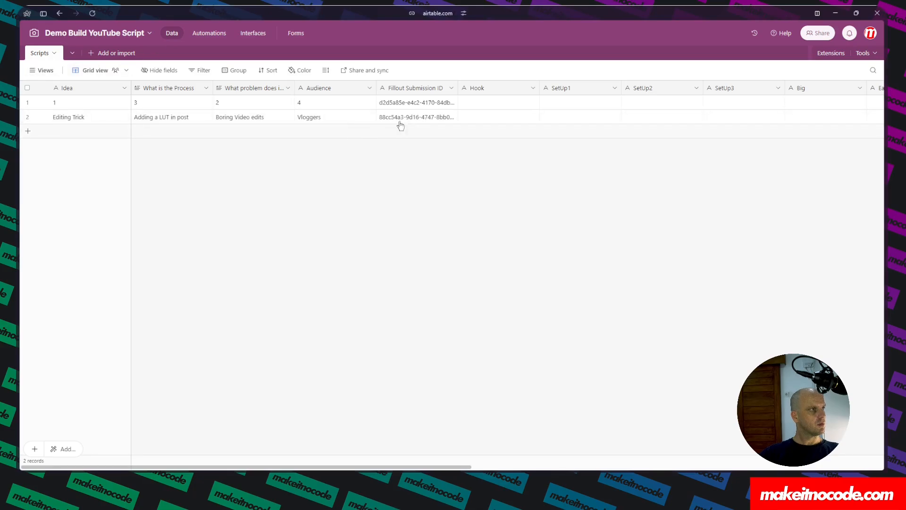
# In the Fillout form, enter idea 'Editing Trick', problem 'It fixes boring edits', process 'Adding a new LUT in post', audience 'Travel Vloggers'.
pyautogui.moveTo(44, 169)
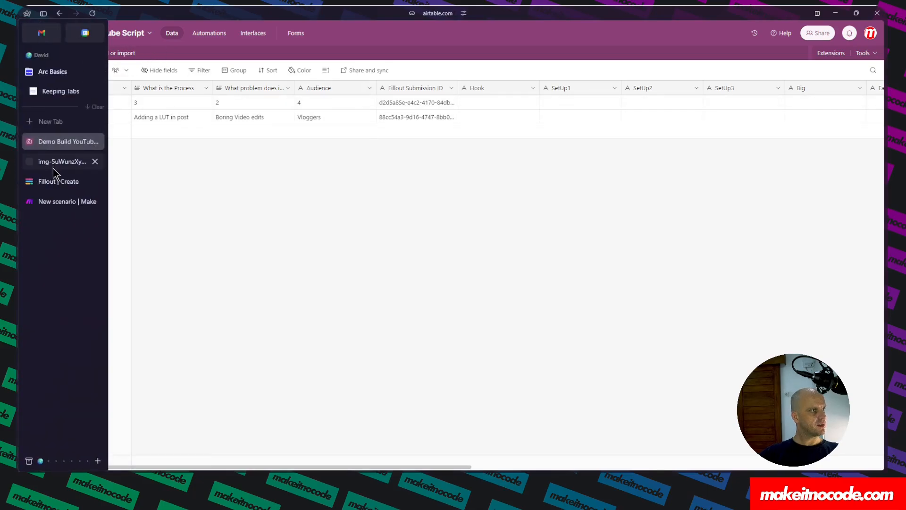
pyautogui.click(50, 186)
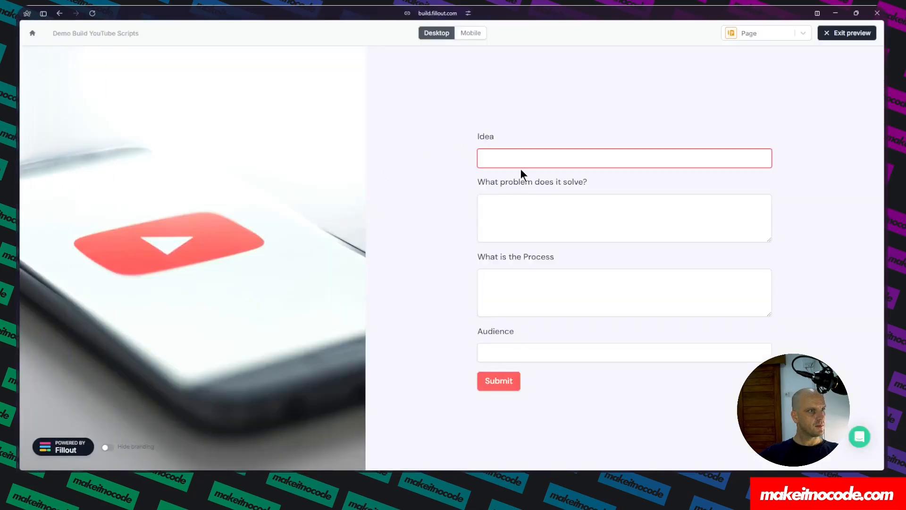
pyautogui.write('Editing Trick')
pyautogui.click(508, 203)
pyautogui.write('It f')
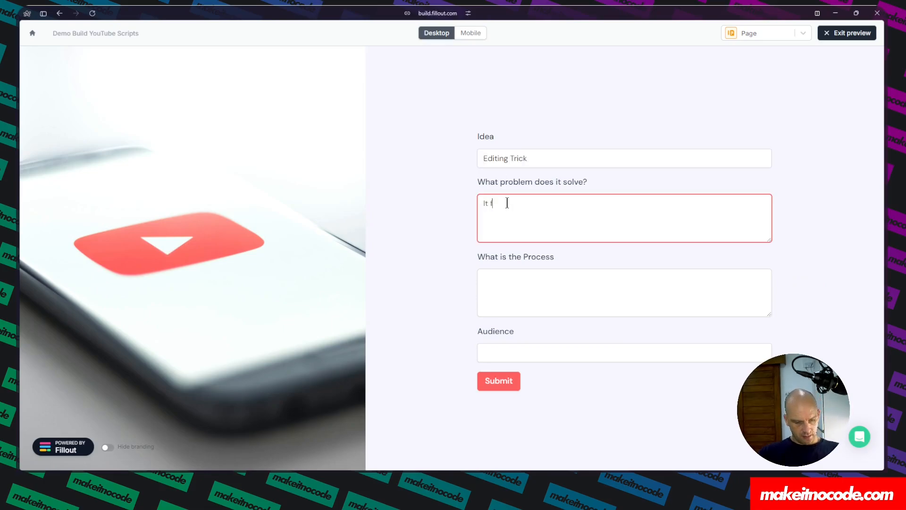
pyautogui.write('ixes boring edits')
pyautogui.click(502, 279)
pyautogui.write('Adding a new L')
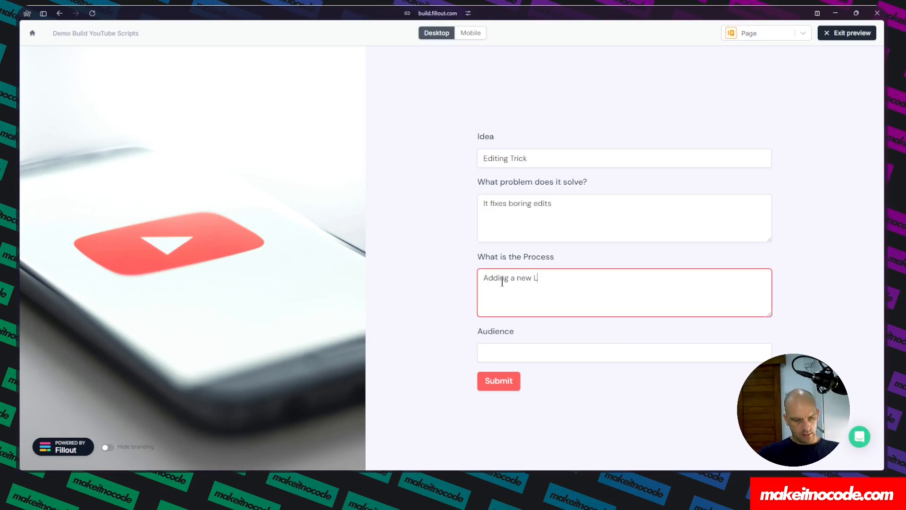
pyautogui.press('BackSpace')
pyautogui.press('BackSpace')
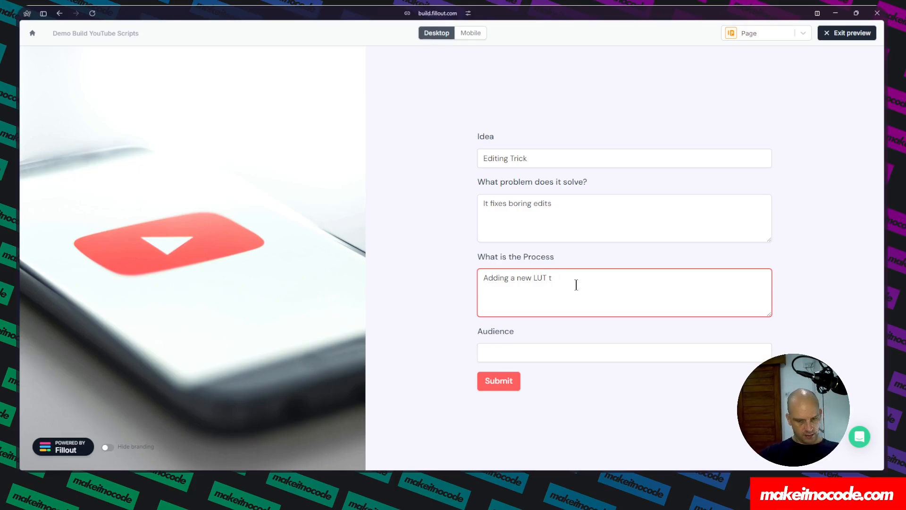
pyautogui.write('in post')
pyautogui.click(526, 354)
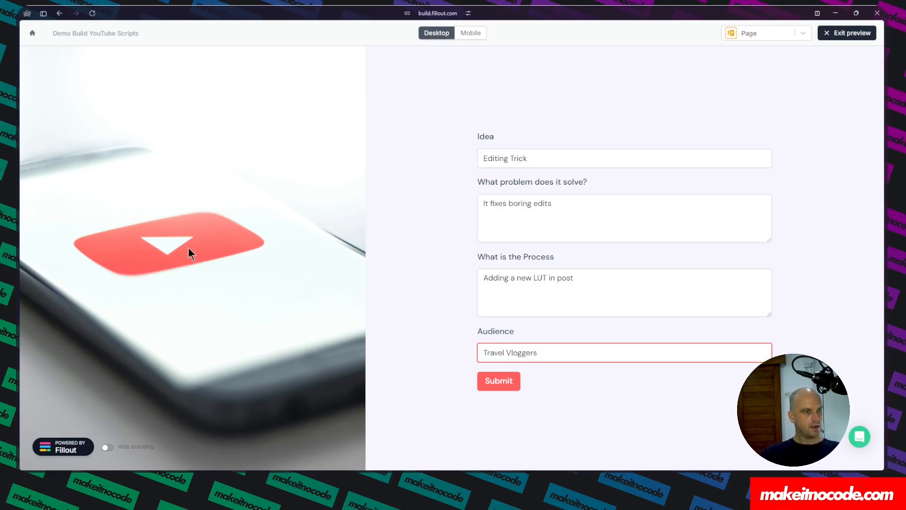
# Return to the Make scenario and run it once.
pyautogui.moveTo(17, 179)
pyautogui.click(45, 202)
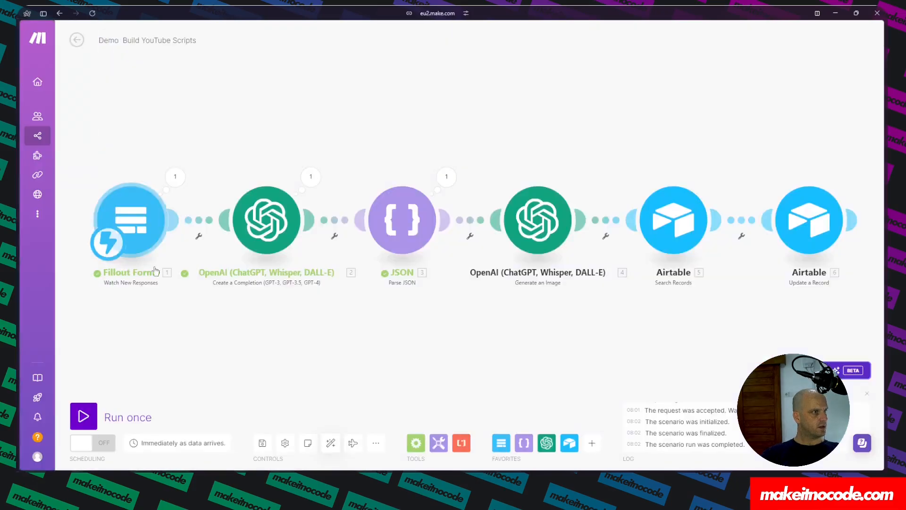
pyautogui.click(83, 413)
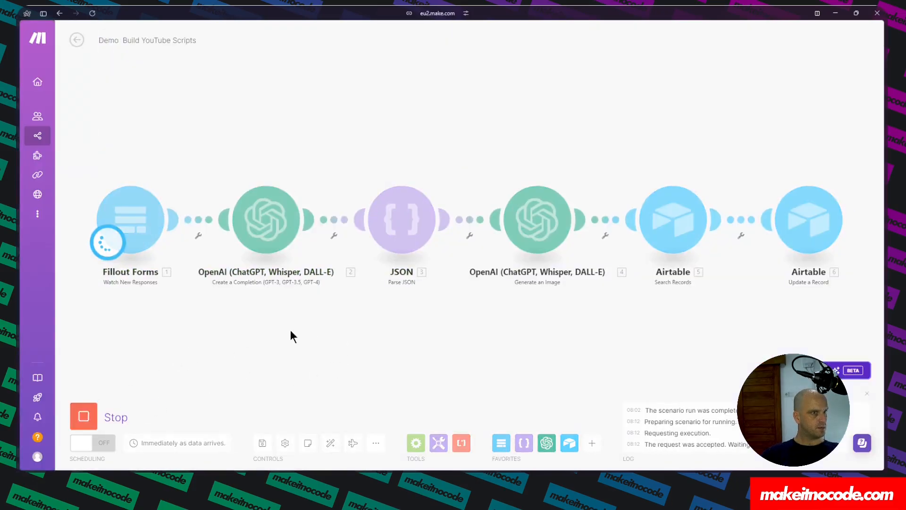
# Switch to the Fillout form preview and submit the filled-in form.
pyautogui.moveTo(29, 147)
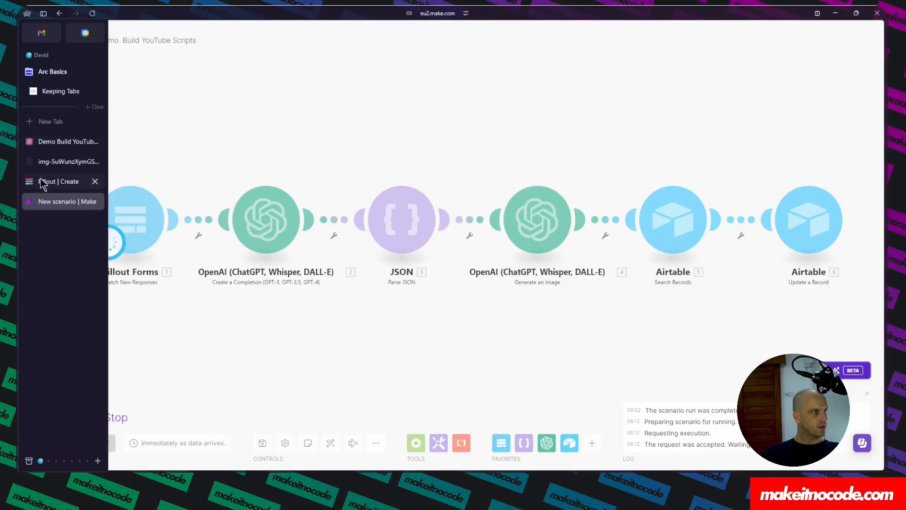
pyautogui.click(51, 184)
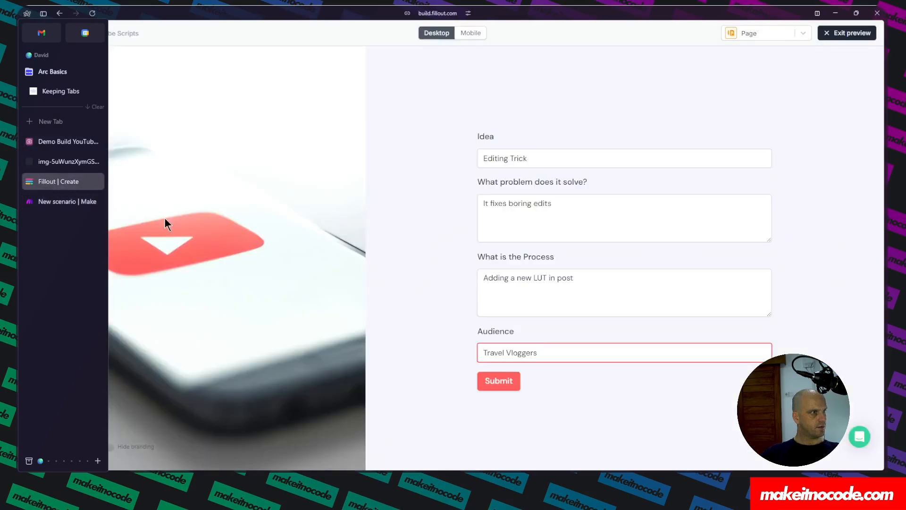
pyautogui.click(503, 383)
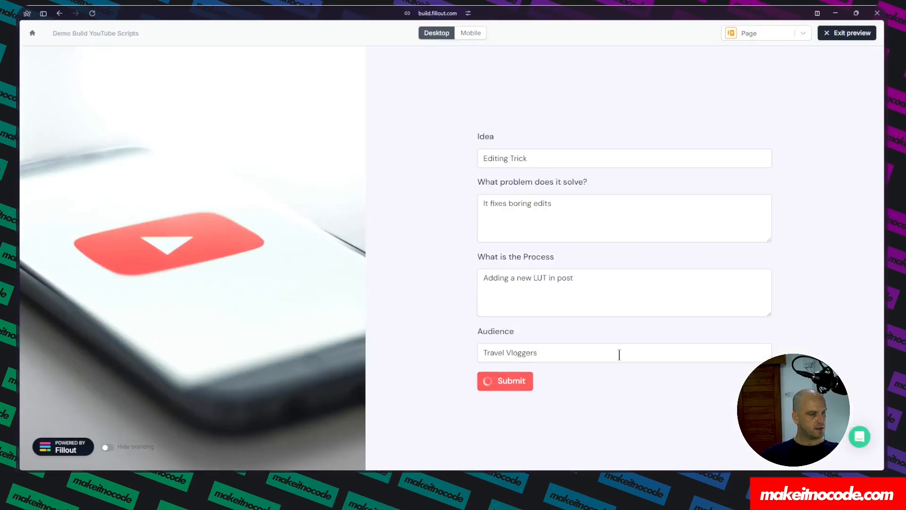
# Check the Airtable Scripts table, then return to the Make scenario.
pyautogui.moveTo(17, 181)
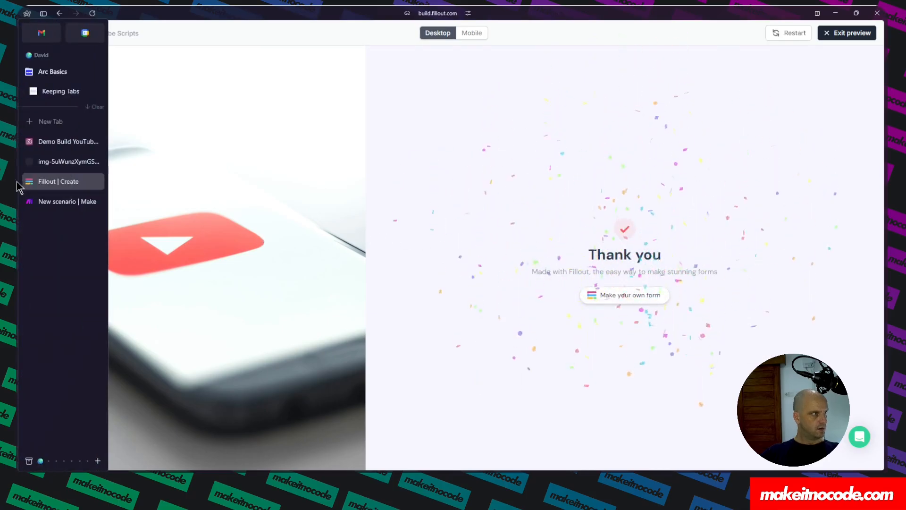
pyautogui.click(51, 142)
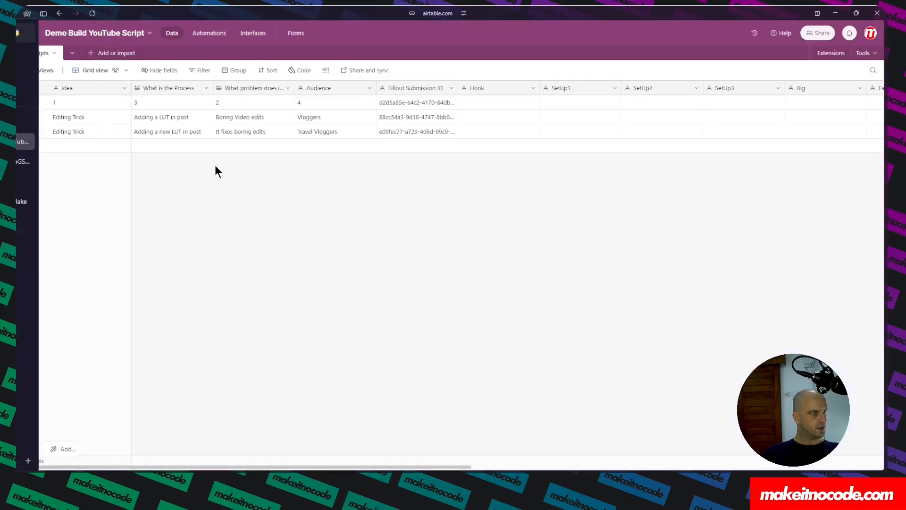
pyautogui.moveTo(21, 163)
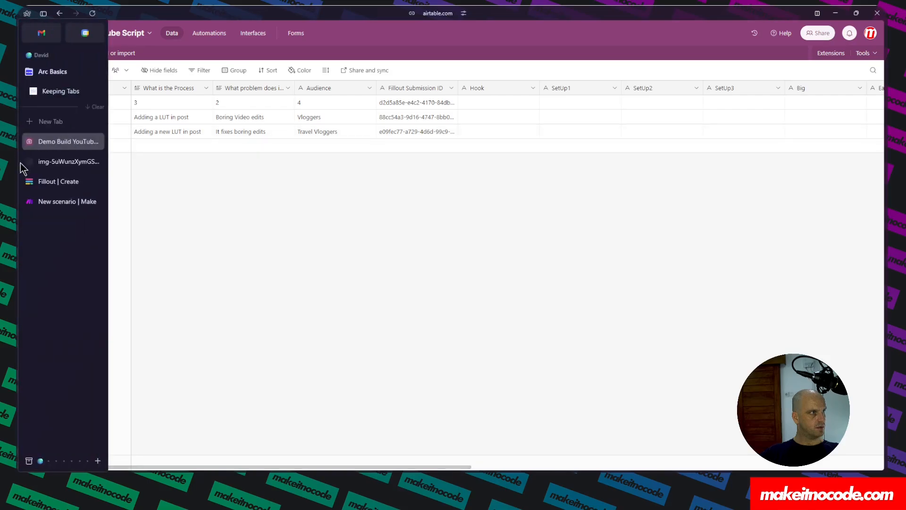
pyautogui.click(52, 202)
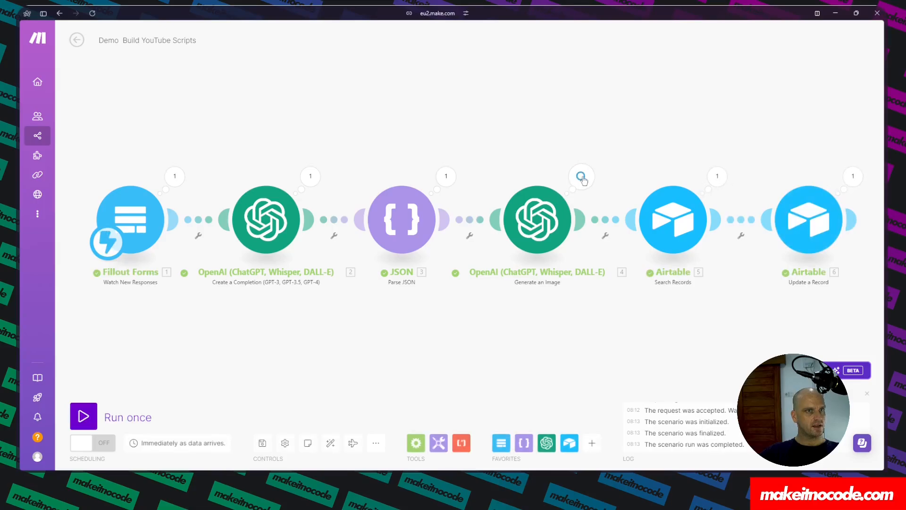
# Copy the generated image URL from the DALL-E module's output and open it in a new tab.
pyautogui.click(582, 178)
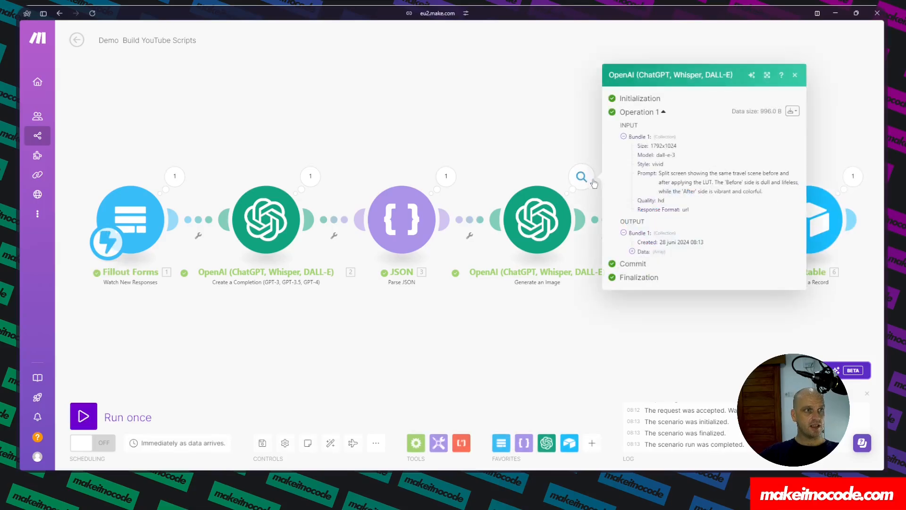
pyautogui.click(632, 252)
pyautogui.click(642, 261)
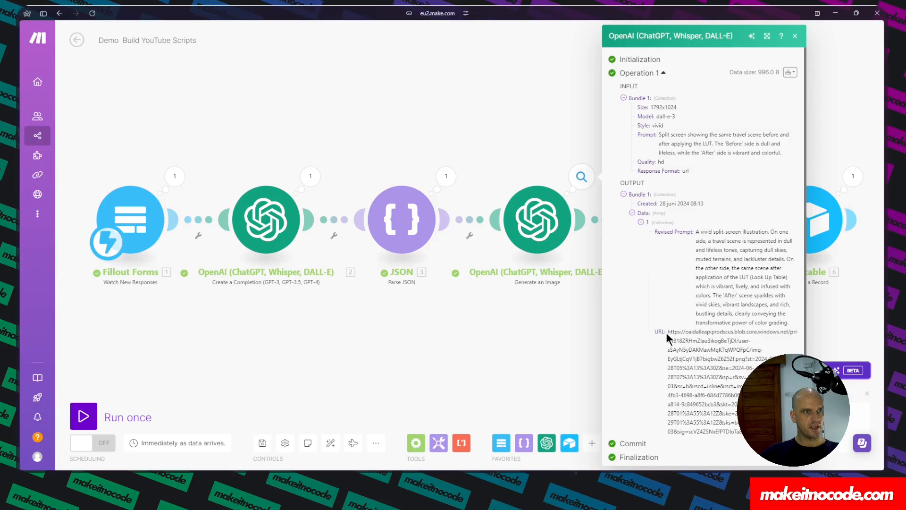
pyautogui.tripleClick(693, 349)
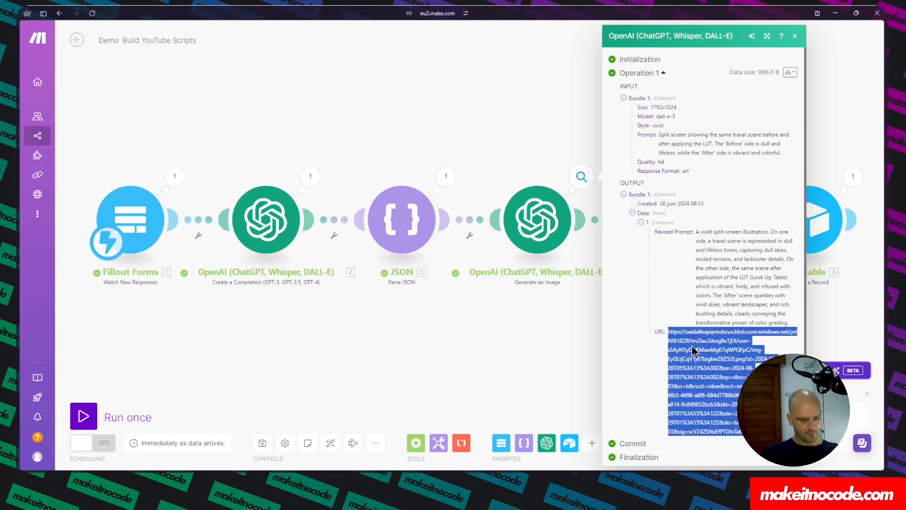
pyautogui.moveTo(22, 227)
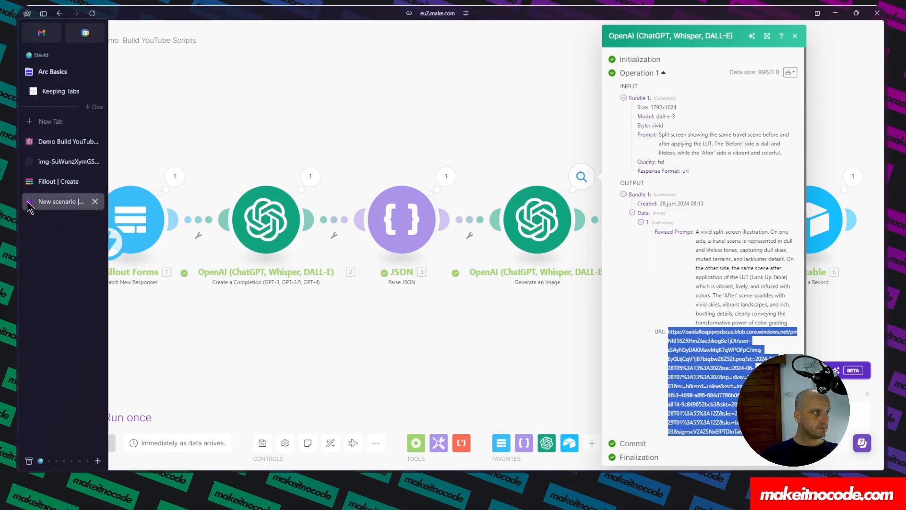
pyautogui.click(52, 123)
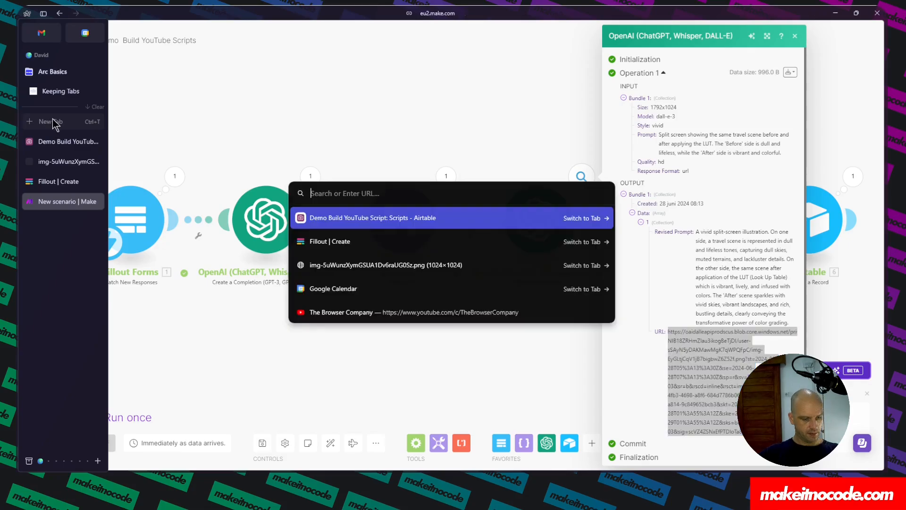
pyautogui.hotkey('ctrl', 'v')
pyautogui.press('Return')
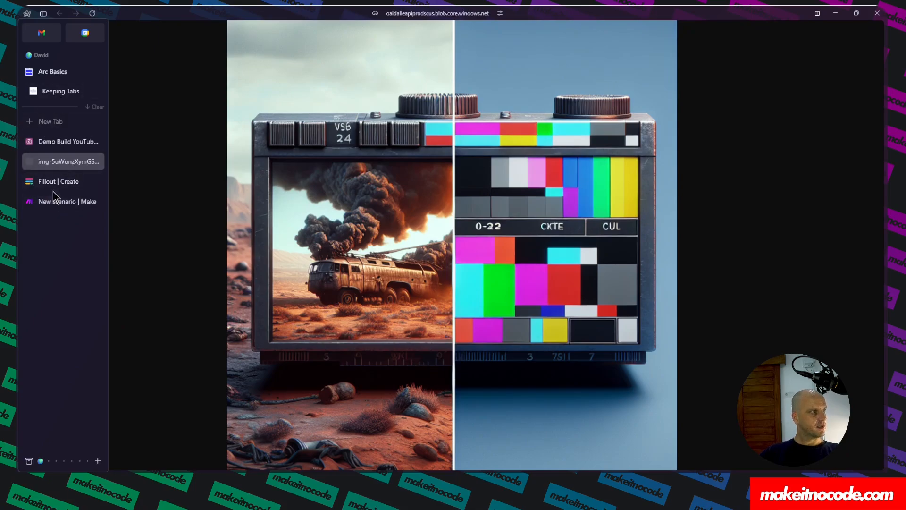
# Switch to Airtable and set the Scripts table's row height to Extra Tall.
pyautogui.click(54, 141)
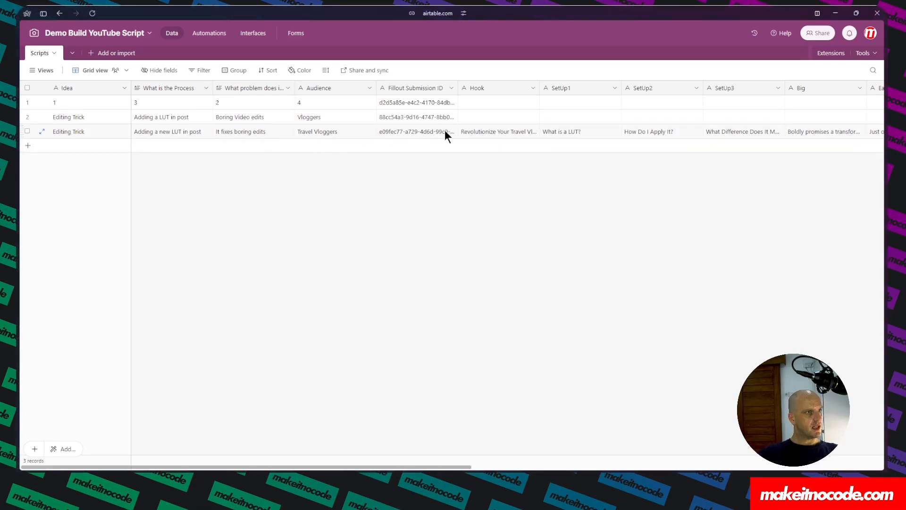
pyautogui.click(505, 133)
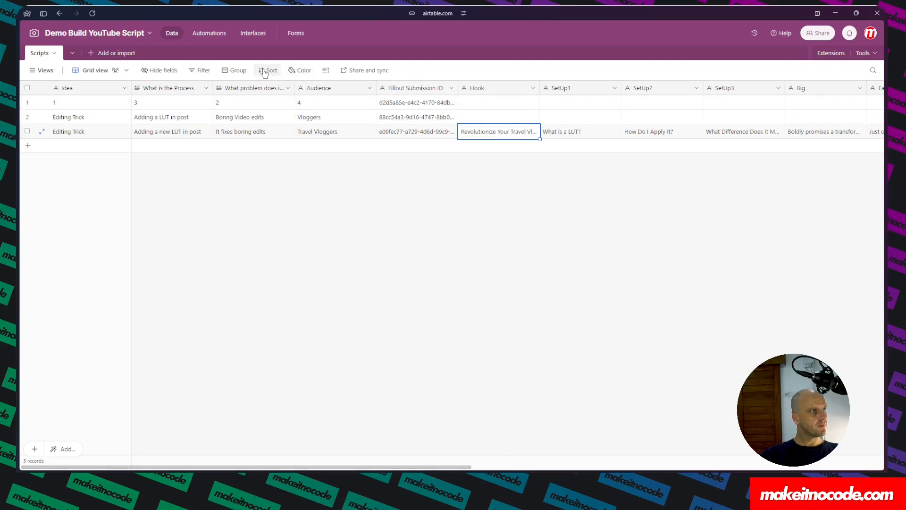
pyautogui.click(324, 70)
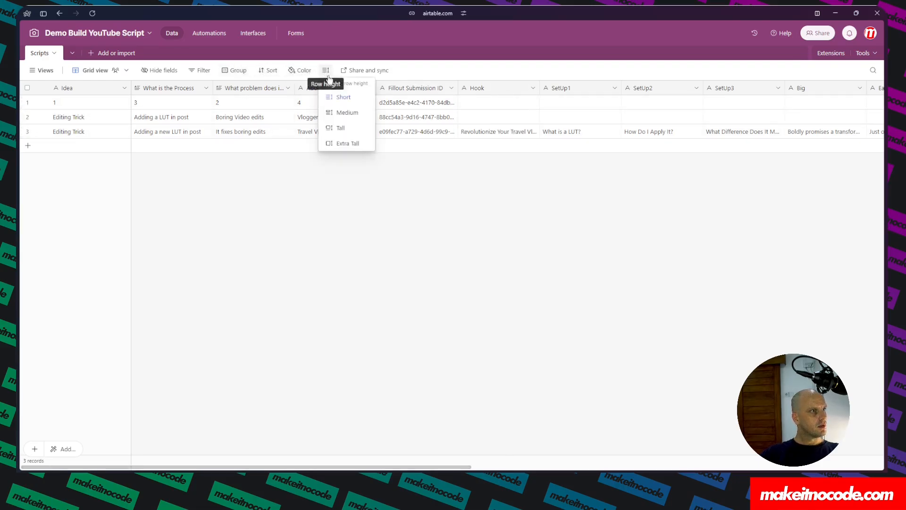
pyautogui.click(347, 144)
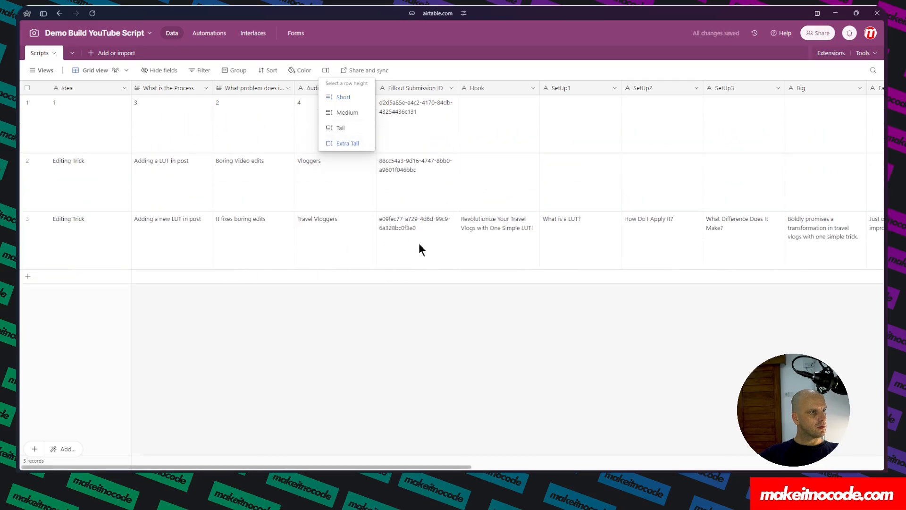
pyautogui.click(502, 226)
pyautogui.doubleClick(501, 231)
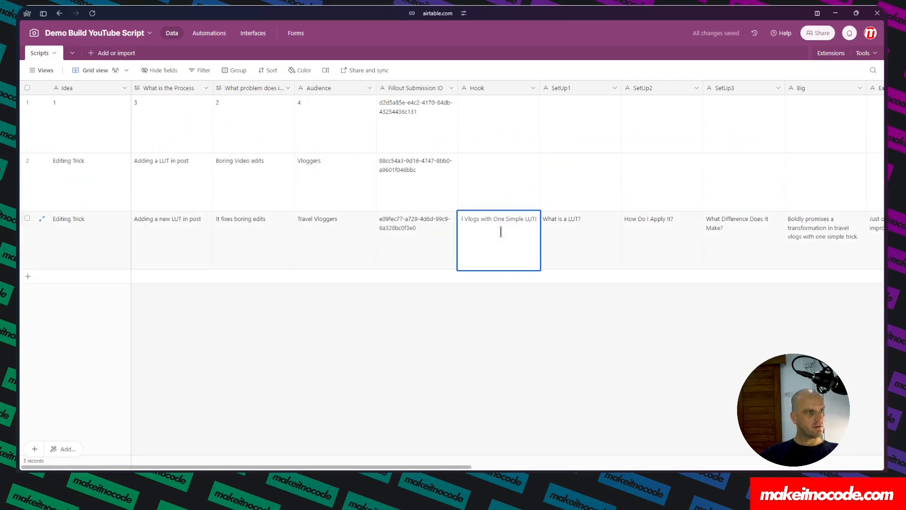
pyautogui.click(510, 279)
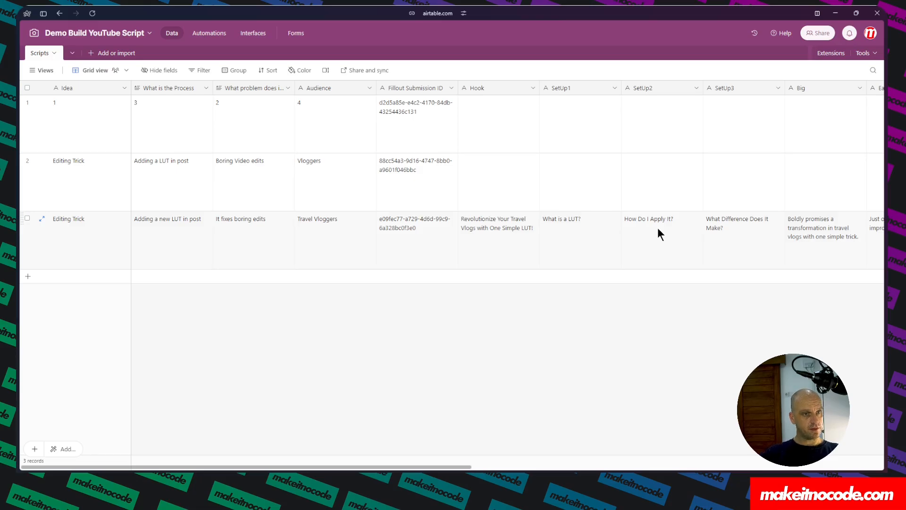
# Scroll across the new record's generated script fields up to the Thumbnail column.
pyautogui.hscroll(4, 658, 229)
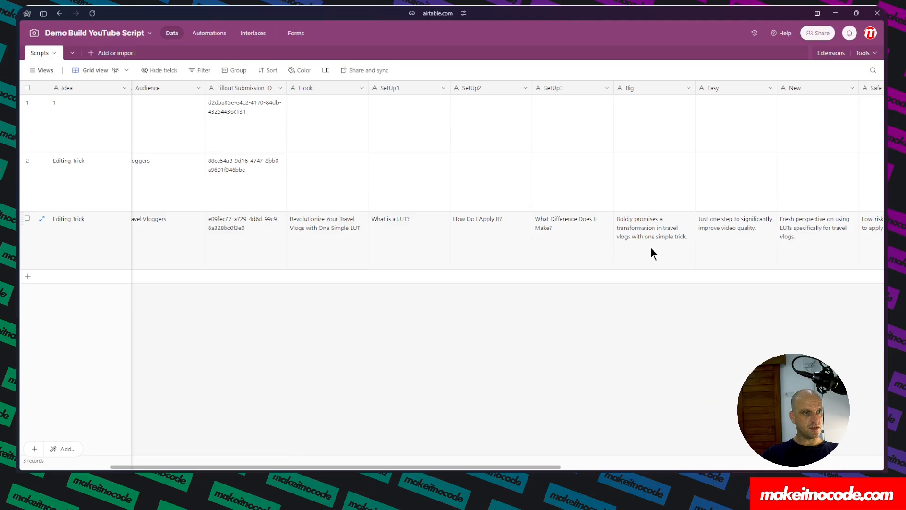
pyautogui.hscroll(2, 651, 249)
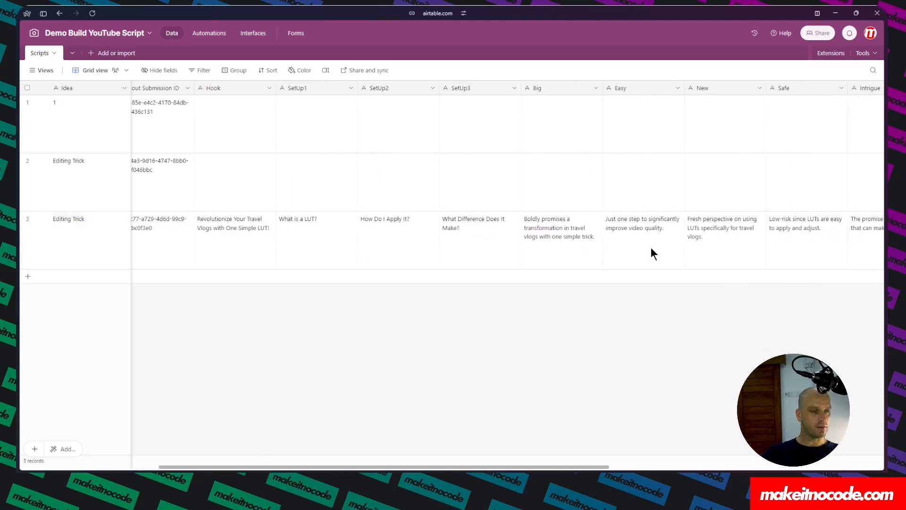
pyautogui.hscroll(1, 661, 245)
pyautogui.hscroll(1, 661, 248)
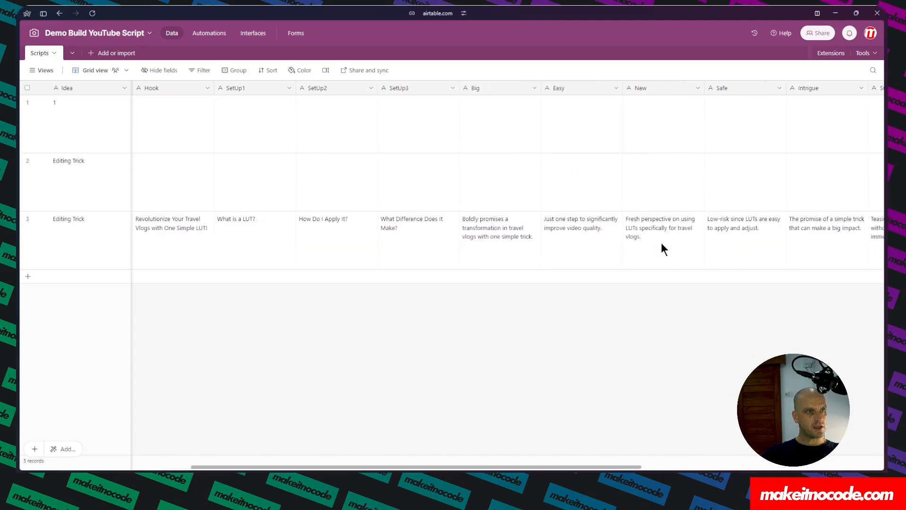
pyautogui.hscroll(3, 661, 243)
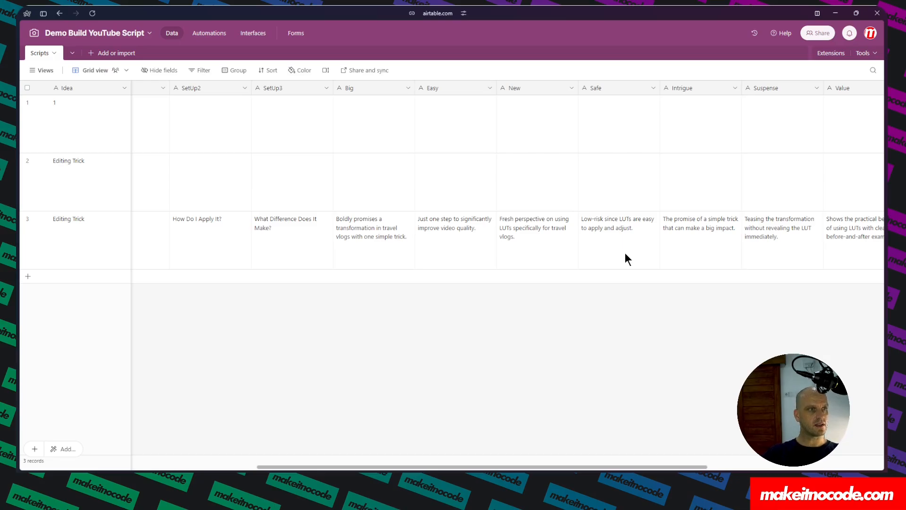
pyautogui.hscroll(2, 624, 254)
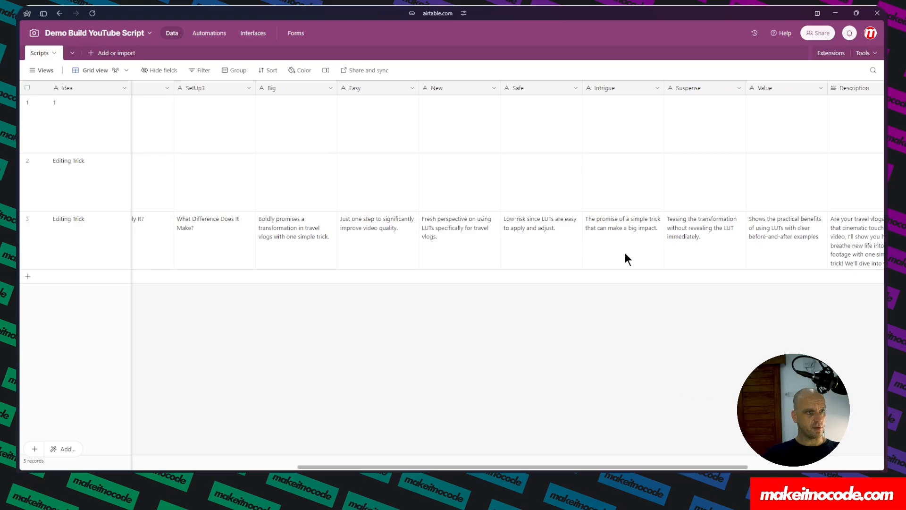
pyautogui.hscroll(2, 625, 254)
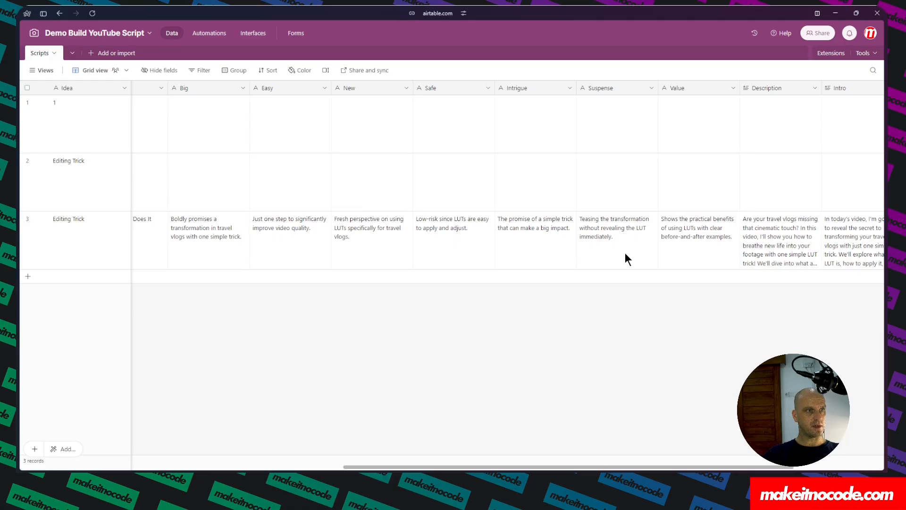
pyautogui.hscroll(2, 624, 253)
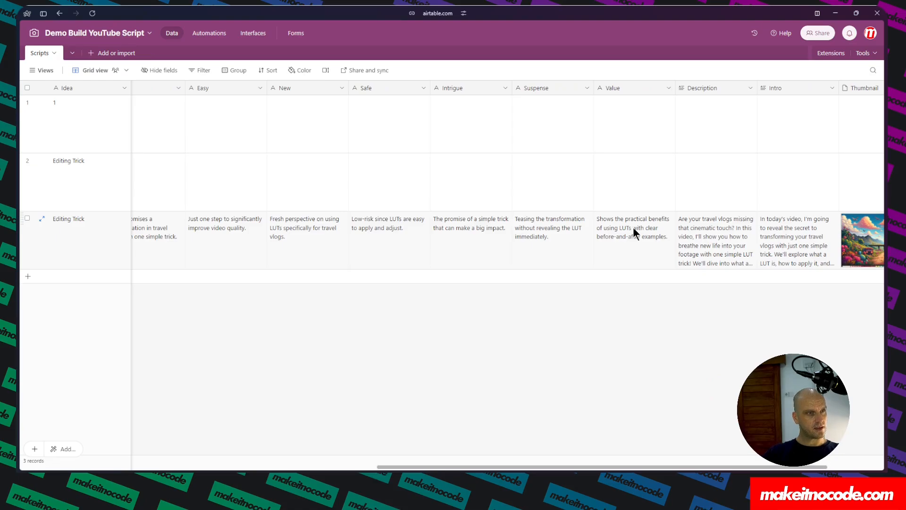
pyautogui.hscroll(1, 659, 237)
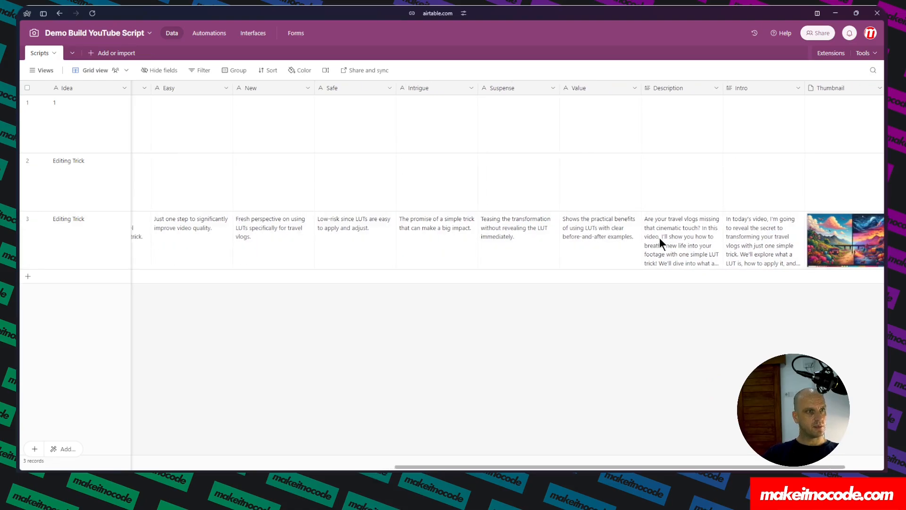
# Expand the new record's Description and Intro cells to read their full text.
pyautogui.click(687, 249)
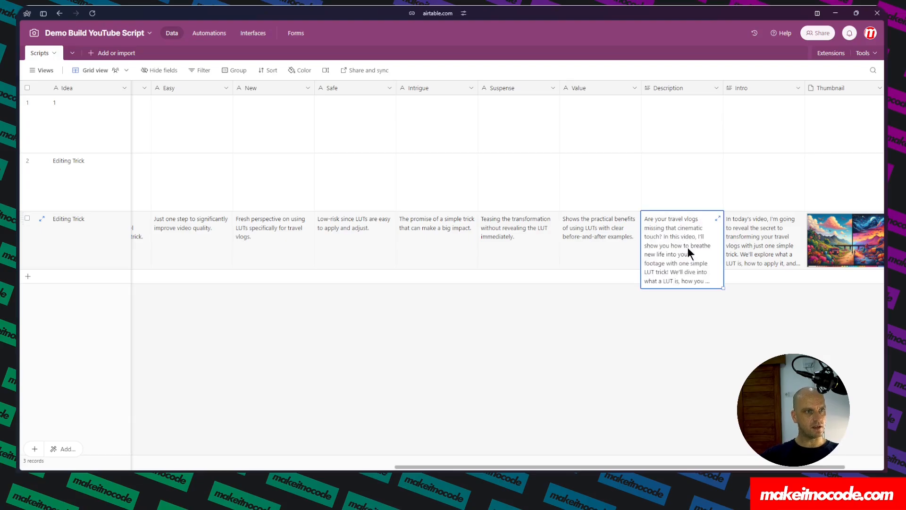
pyautogui.click(718, 218)
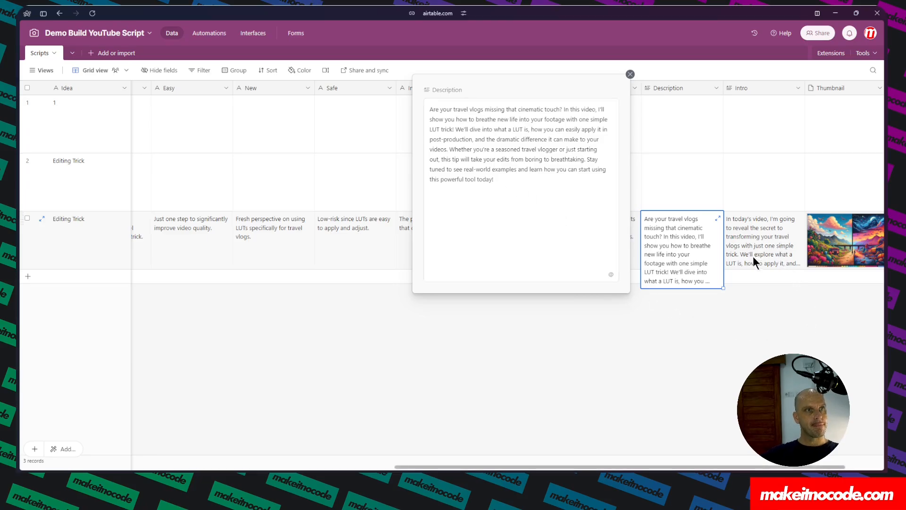
pyautogui.click(771, 240)
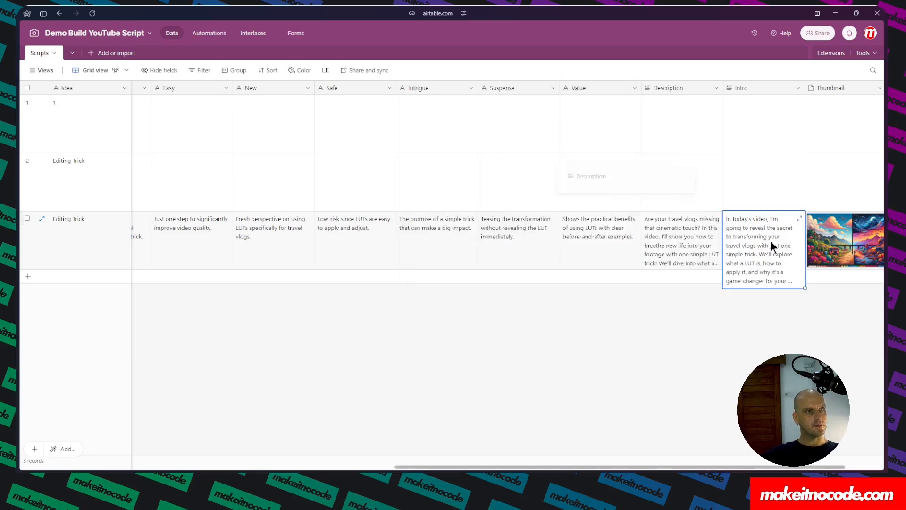
pyautogui.click(799, 217)
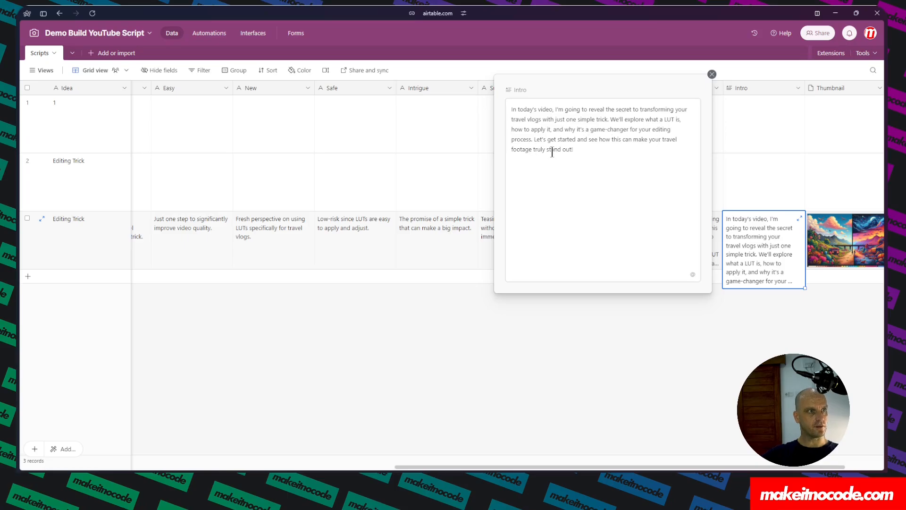
pyautogui.click(853, 256)
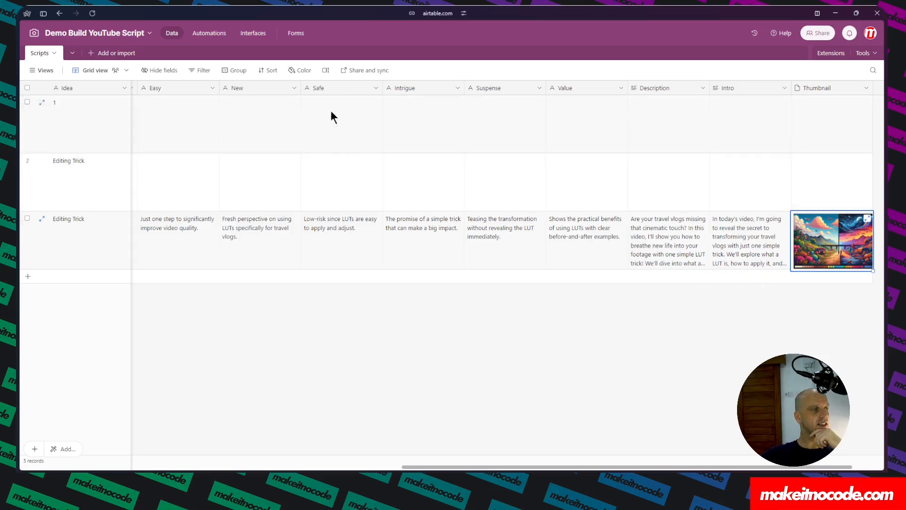
pyautogui.moveTo(19, 151)
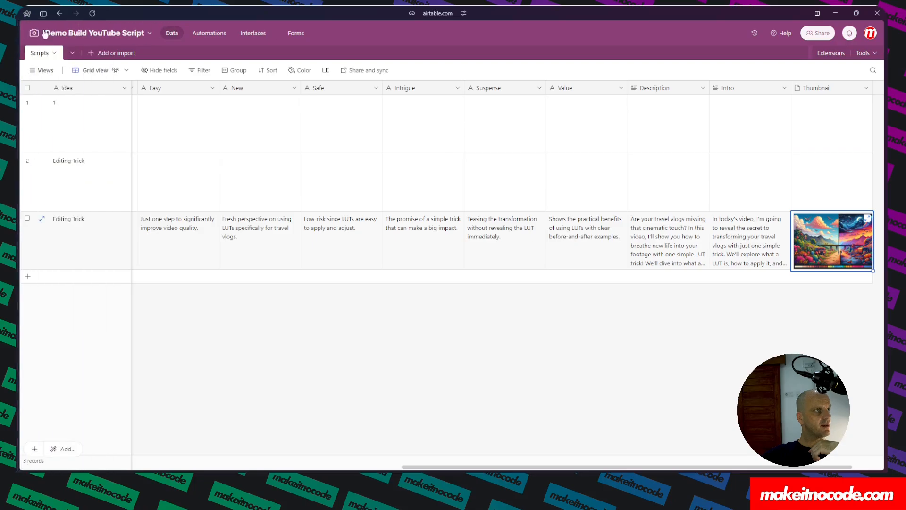
# Open the YouTube Generator (SaaS) base and inspect its User and Email columns in the Content Planning table.
pyautogui.click(39, 33)
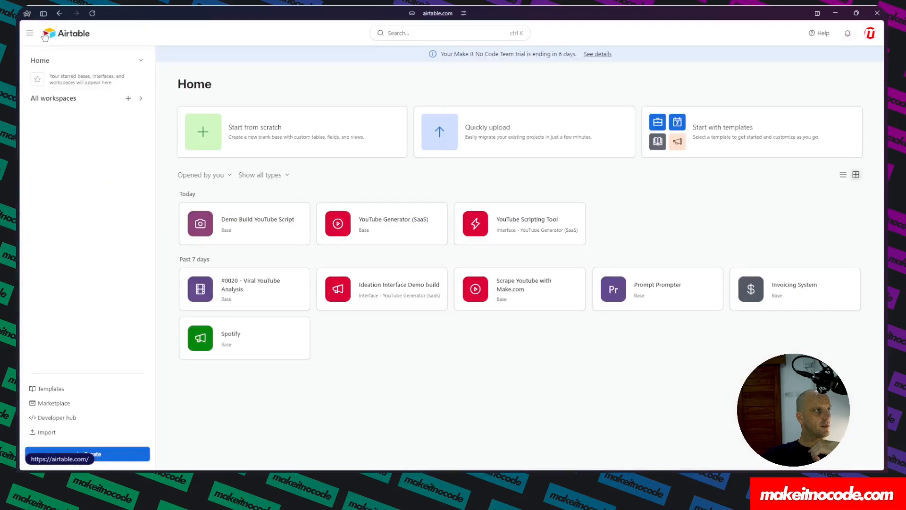
pyautogui.click(376, 227)
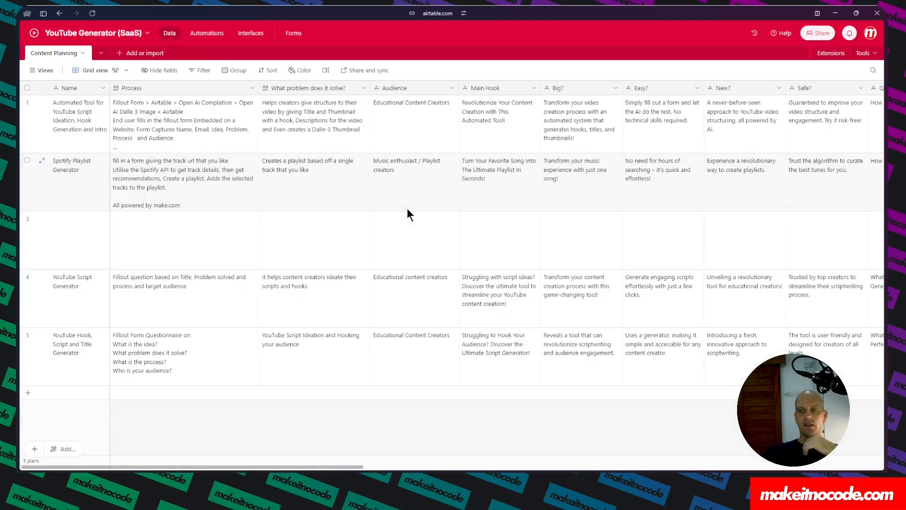
pyautogui.hscroll(15, 408, 209)
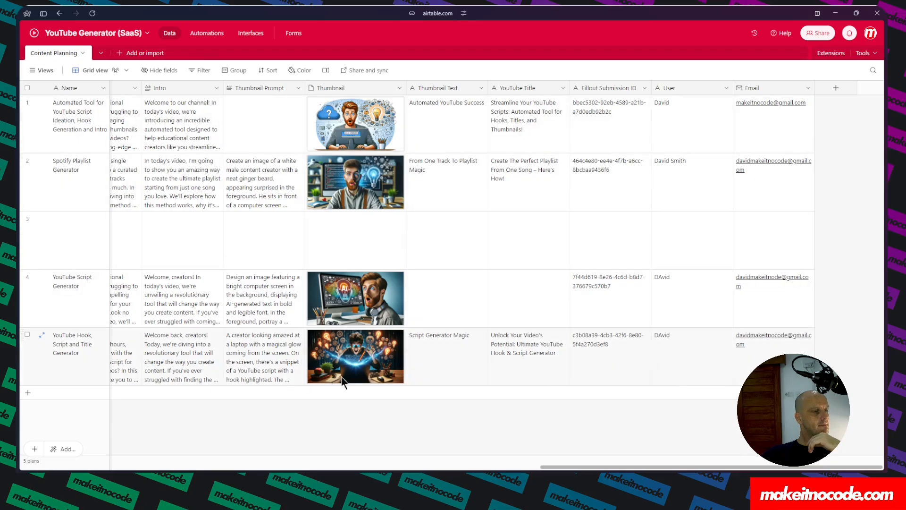
pyautogui.click(681, 86)
pyautogui.click(769, 87)
pyautogui.click(697, 90)
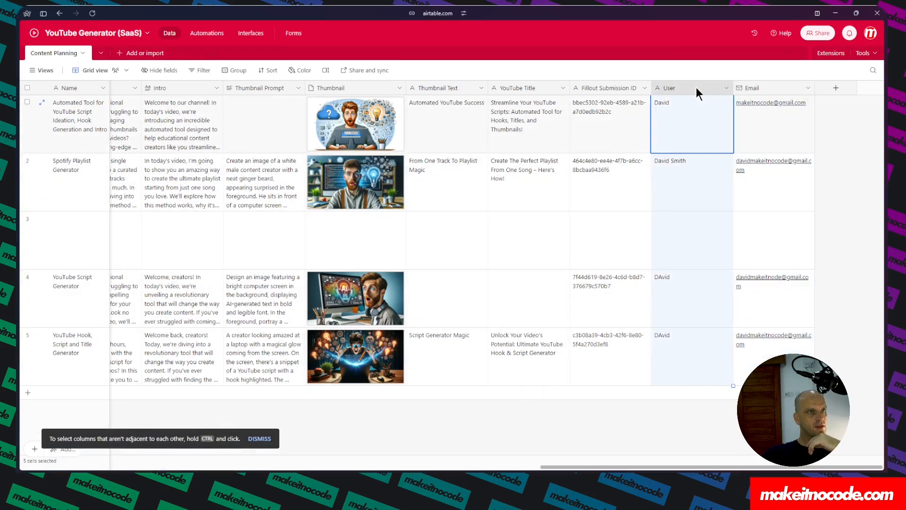
pyautogui.click(782, 86)
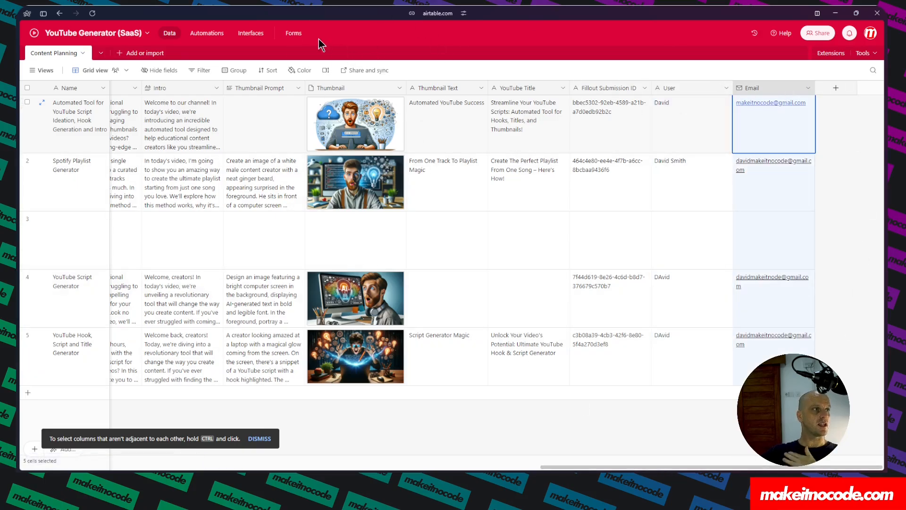
# Open the YouTube Scripting Tool interface and pick the YouTube Hook, Script and Title Generator plan.
pyautogui.click(252, 33)
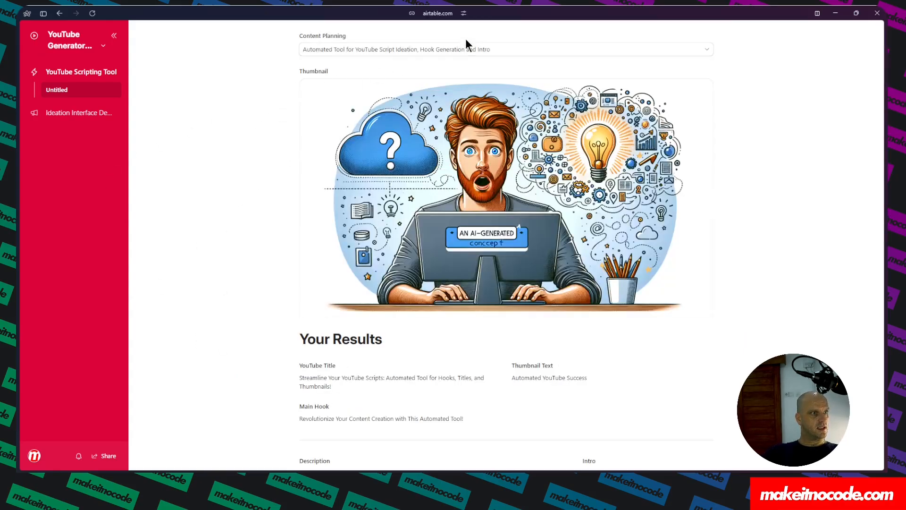
pyautogui.click(590, 50)
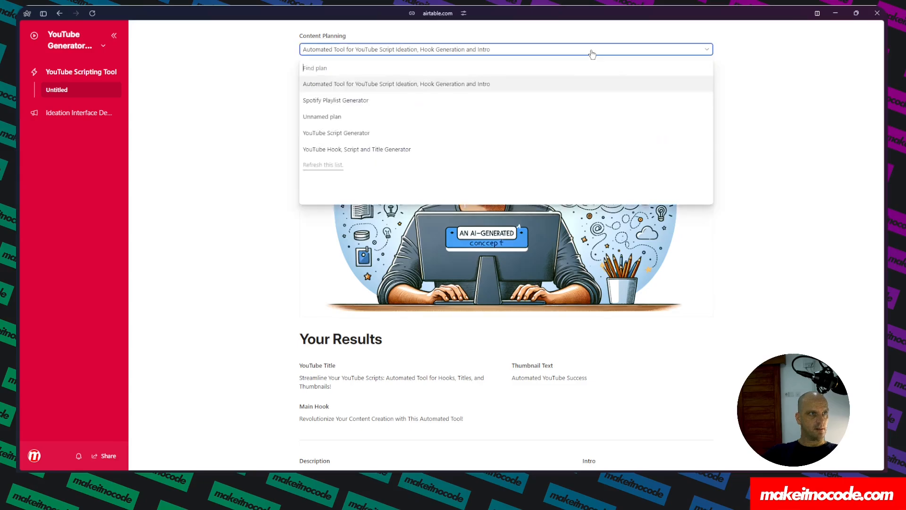
pyautogui.click(390, 150)
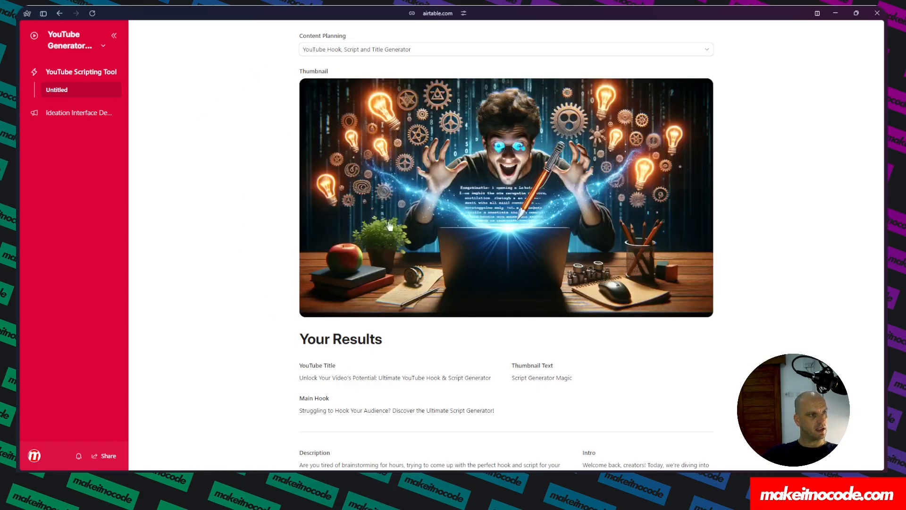
# Scroll through the interface's results, set-ups, justifications and input sections for the chosen plan.
pyautogui.scroll(-1, 353, 370)
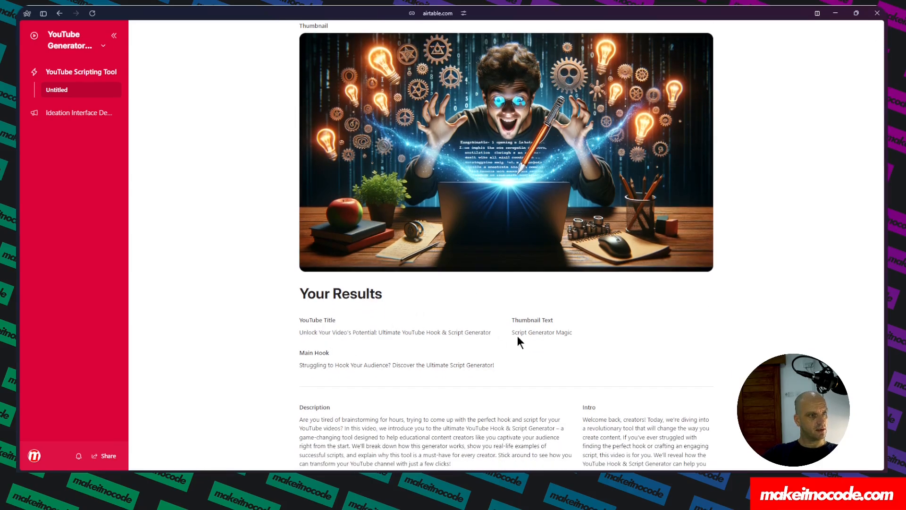
pyautogui.moveTo(512, 334)
pyautogui.mouseDown()
pyautogui.moveTo(556, 334)
pyautogui.moveTo(511, 334)
pyautogui.mouseUp()
pyautogui.click(605, 333)
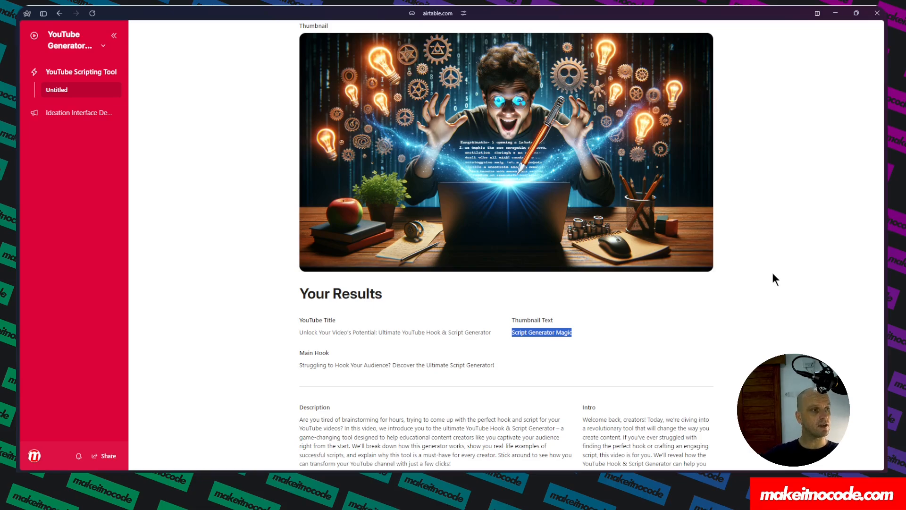
pyautogui.scroll(-2, 329, 359)
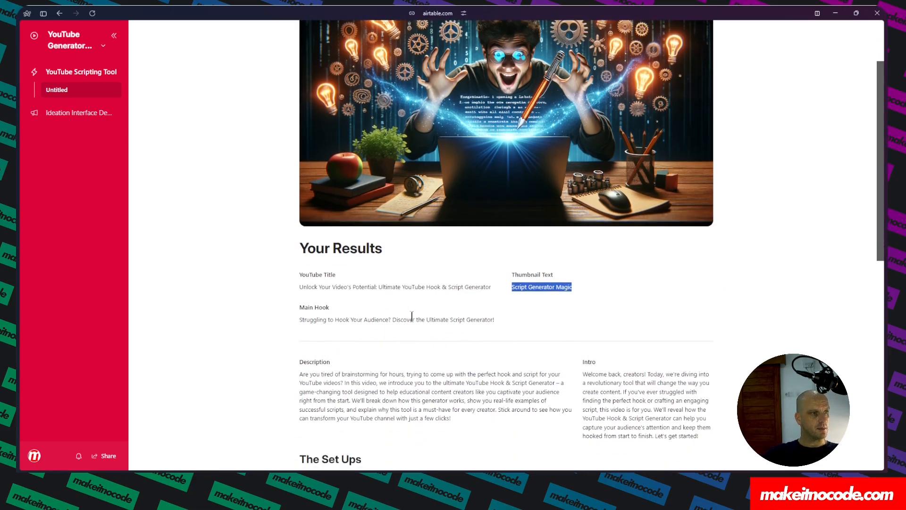
pyautogui.scroll(-2, 339, 330)
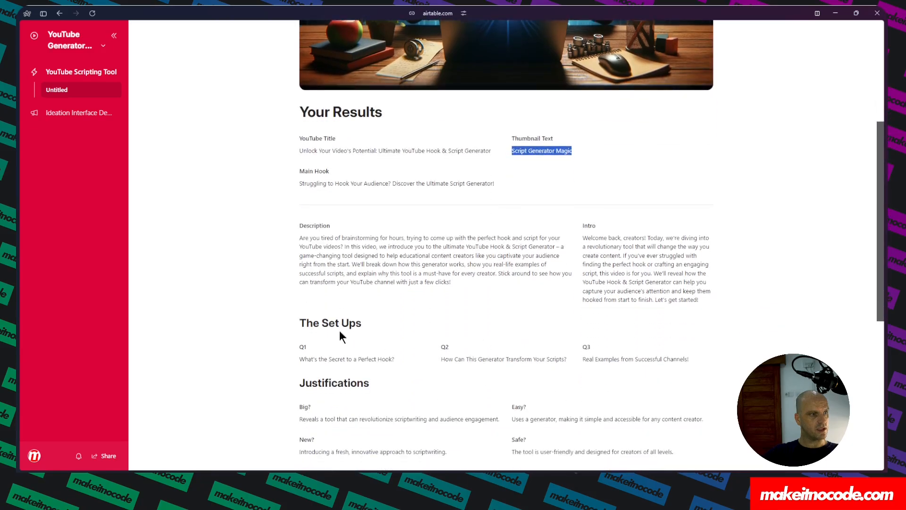
pyautogui.scroll(-3, 331, 354)
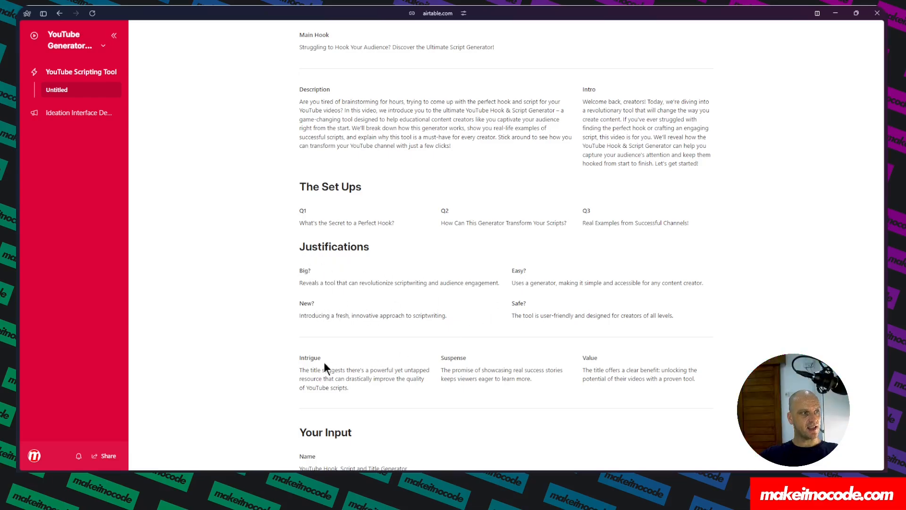
pyautogui.scroll(-2, 310, 360)
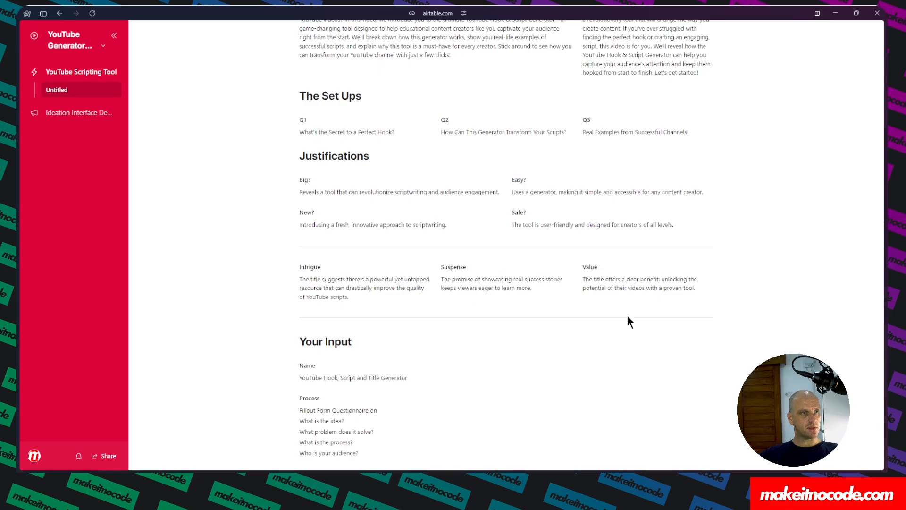
pyautogui.scroll(-1, 365, 377)
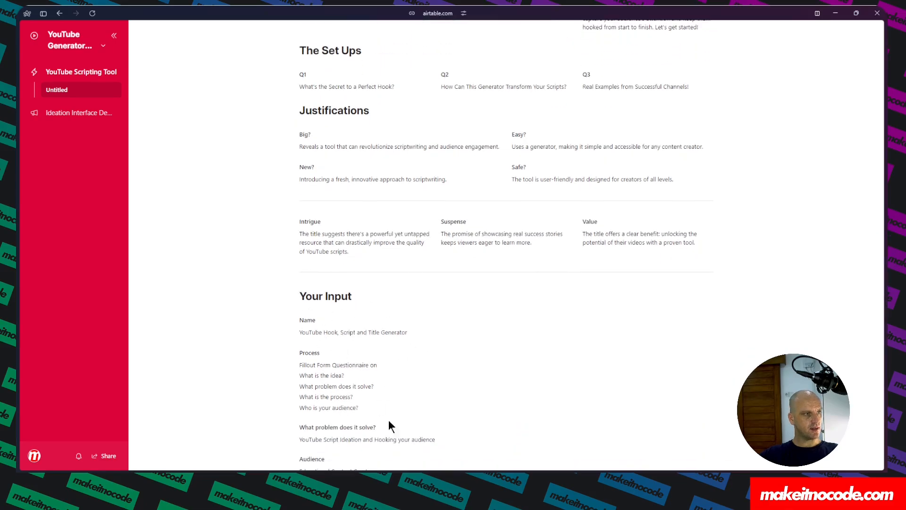
pyautogui.scroll(-1, 359, 336)
pyautogui.scroll(12, 435, 343)
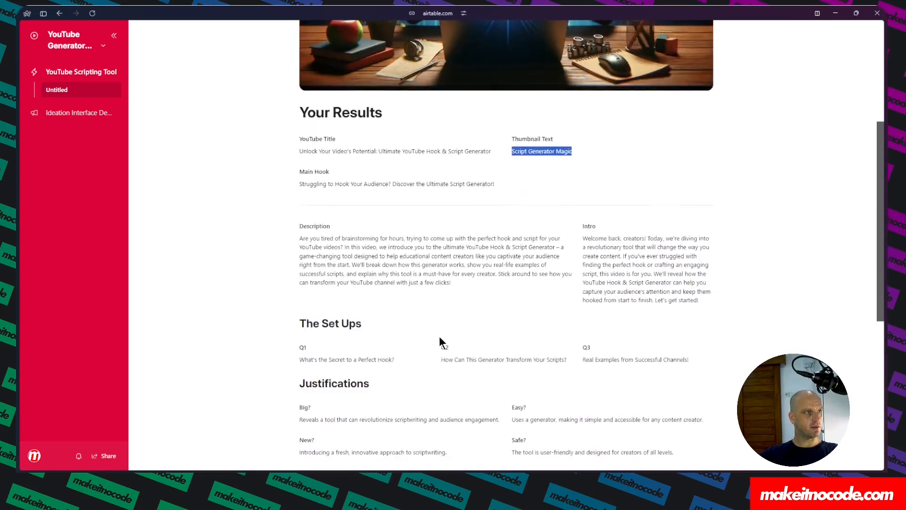
# Filter the Content Planning record picker to records whose Email contains the current user's email, and publish the interface.
pyautogui.click(98, 45)
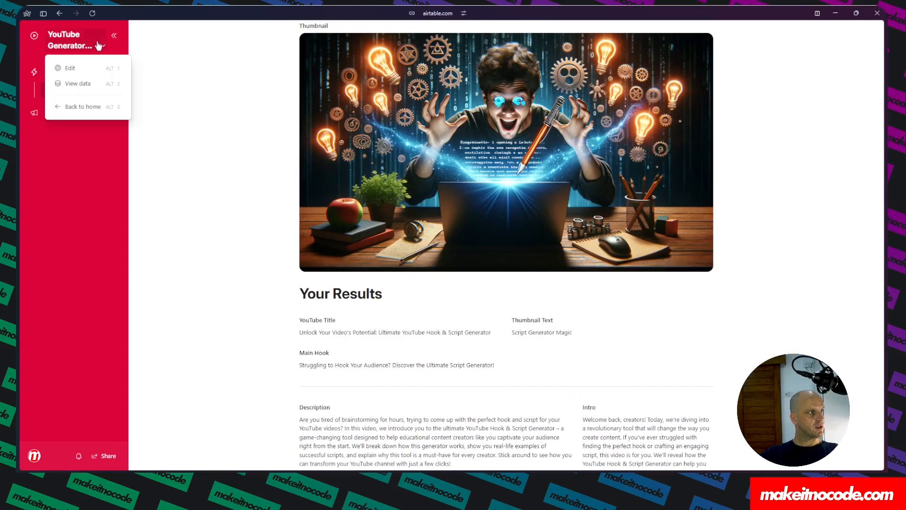
pyautogui.click(70, 69)
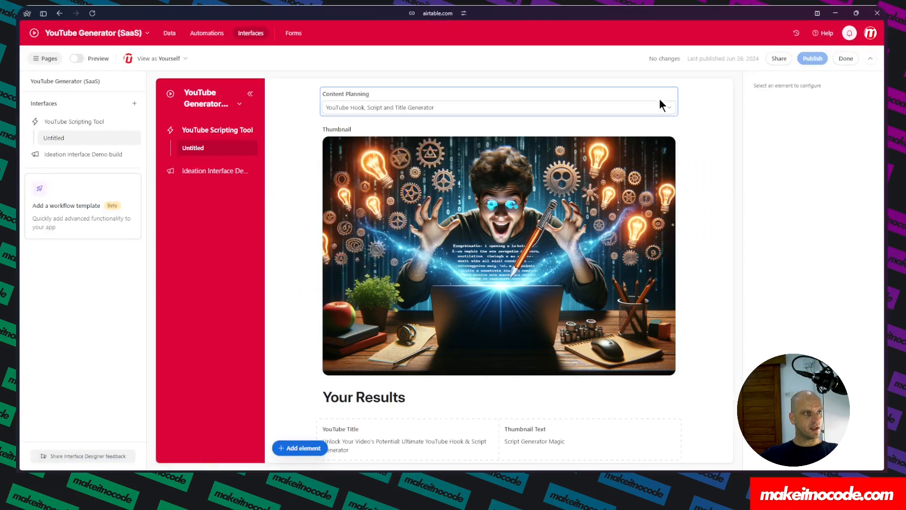
pyautogui.click(661, 100)
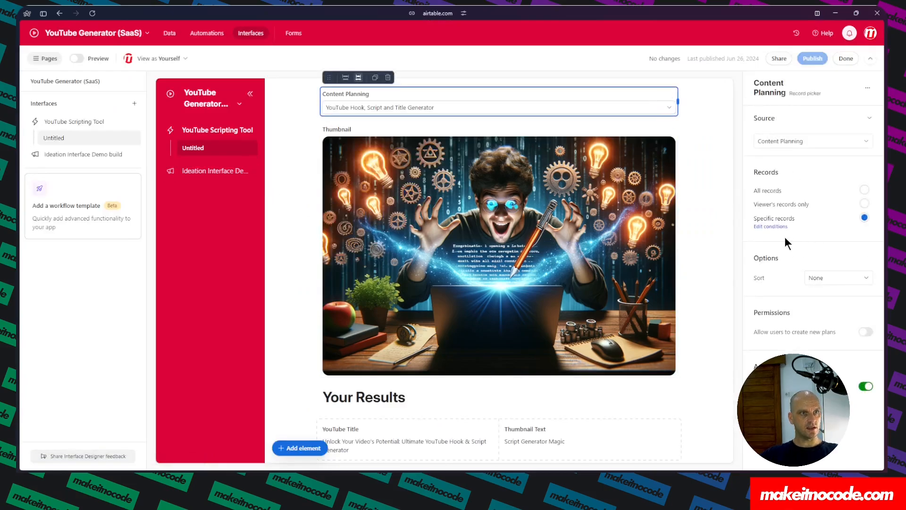
pyautogui.click(771, 226)
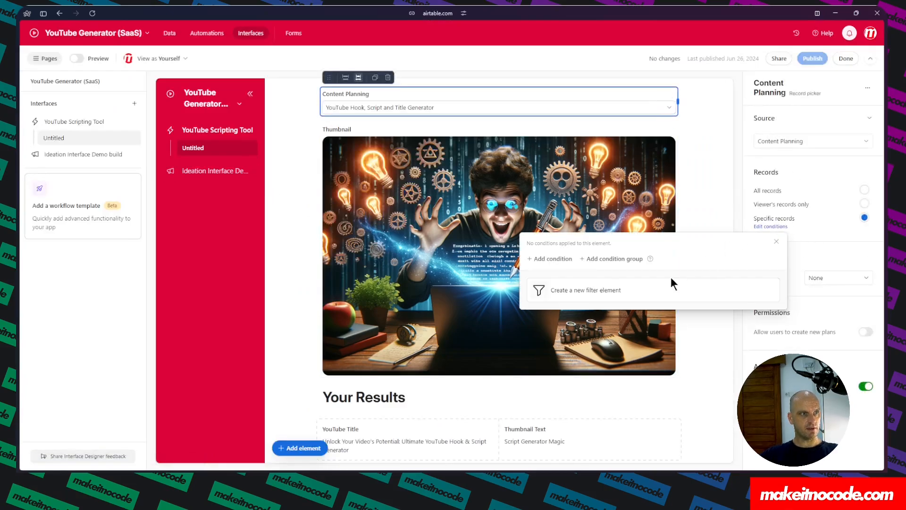
pyautogui.click(557, 260)
pyautogui.click(609, 262)
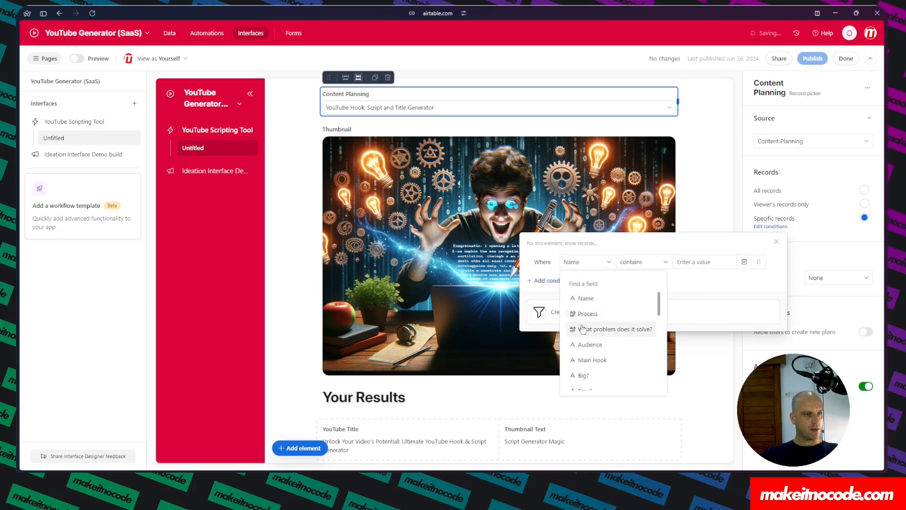
pyautogui.scroll(-10, 585, 339)
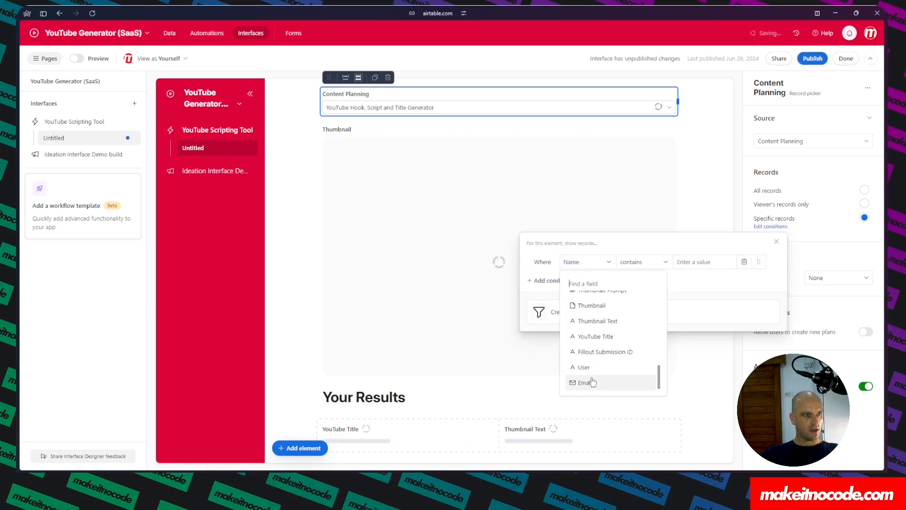
pyautogui.click(592, 382)
pyautogui.click(666, 262)
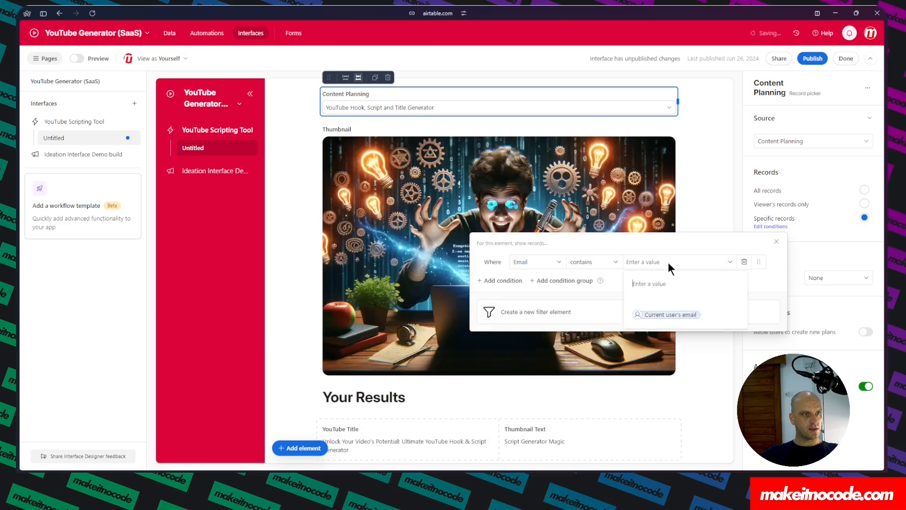
pyautogui.click(669, 314)
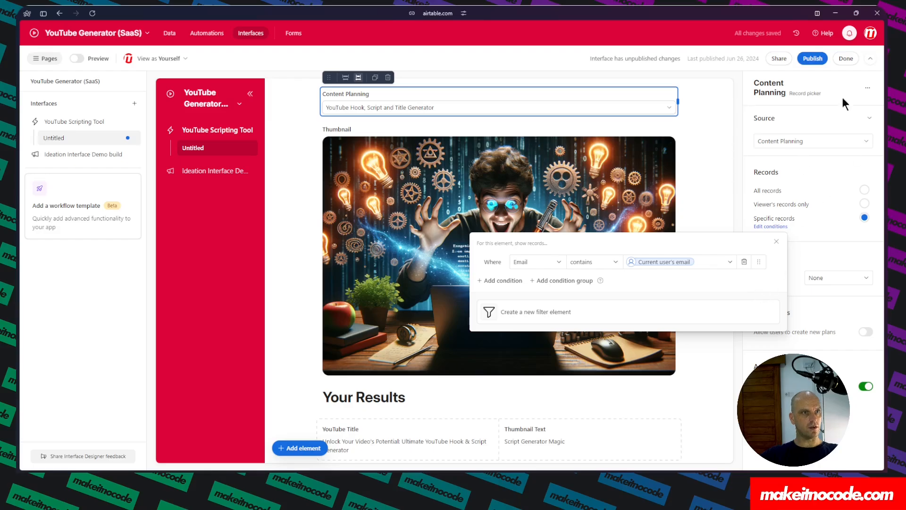
pyautogui.click(808, 61)
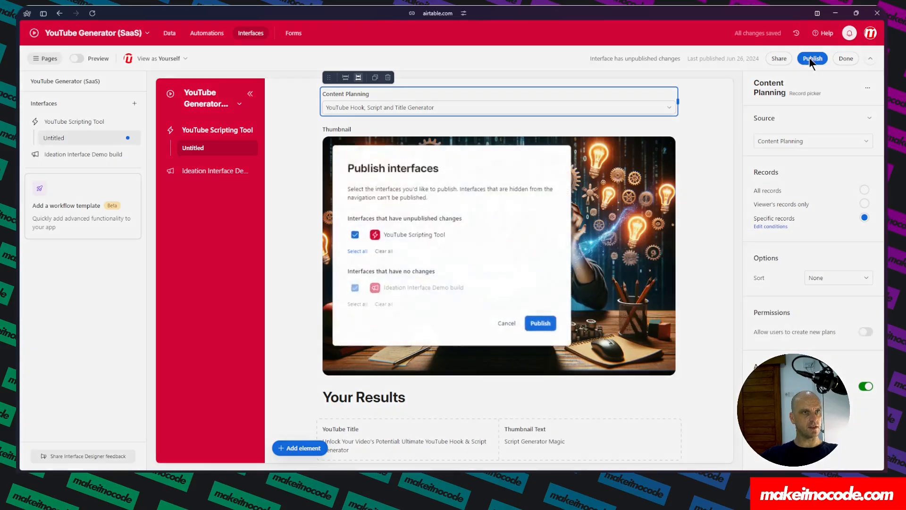
pyautogui.click(536, 321)
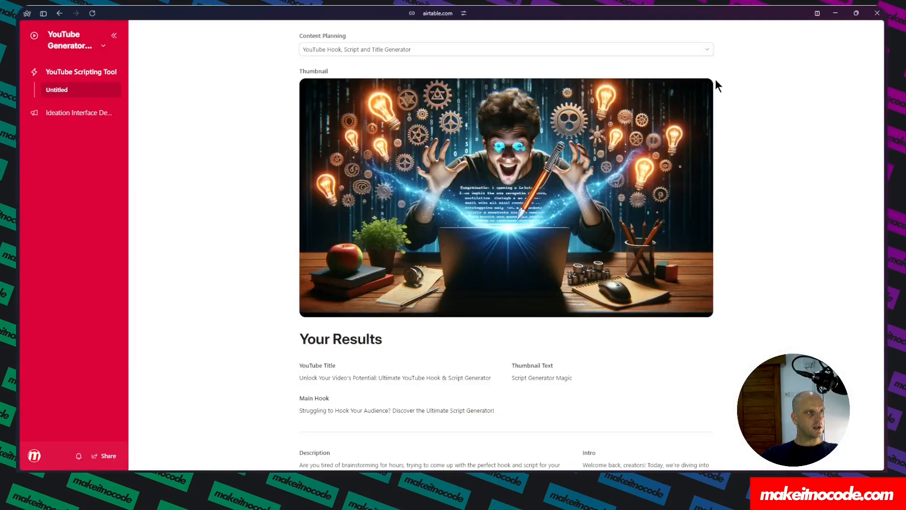
# Test the published plan picker by switching to Spotify Playlist Generator and back to YouTube Hook, Script and Title Generator.
pyautogui.click(706, 51)
pyautogui.click(318, 85)
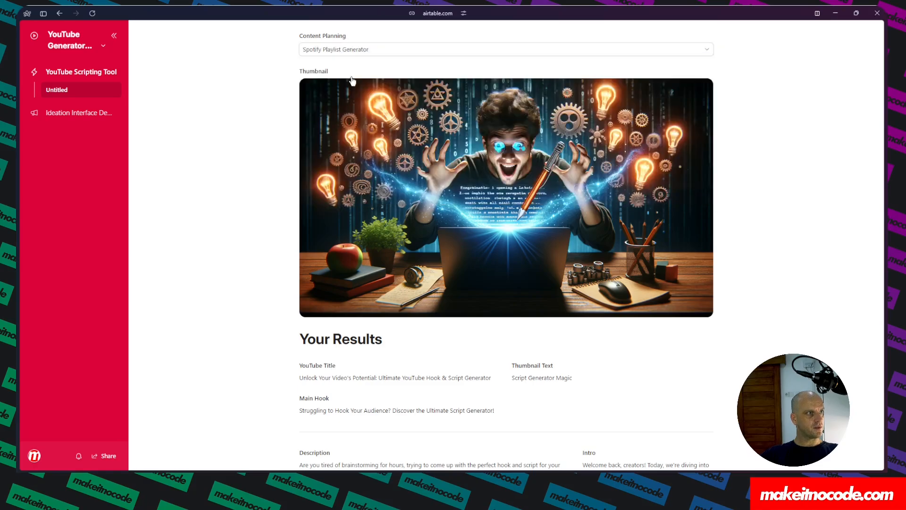
pyautogui.click(410, 49)
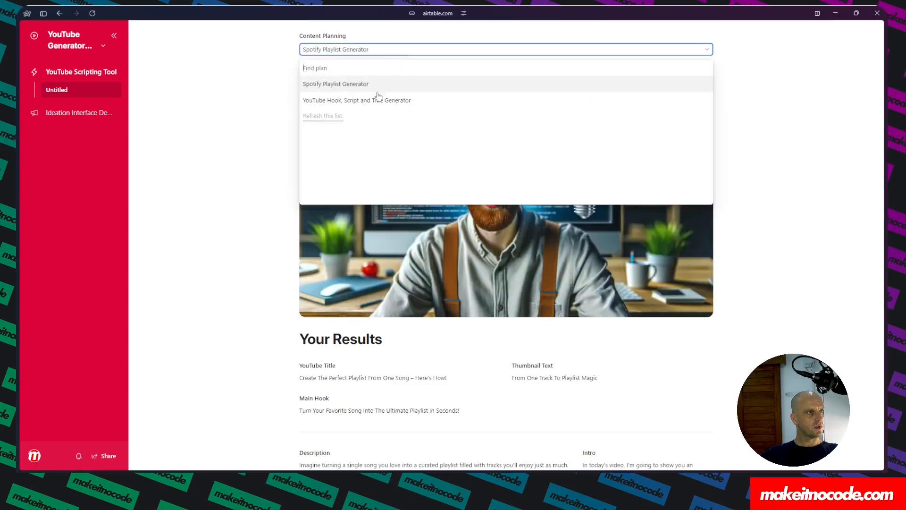
pyautogui.click(377, 97)
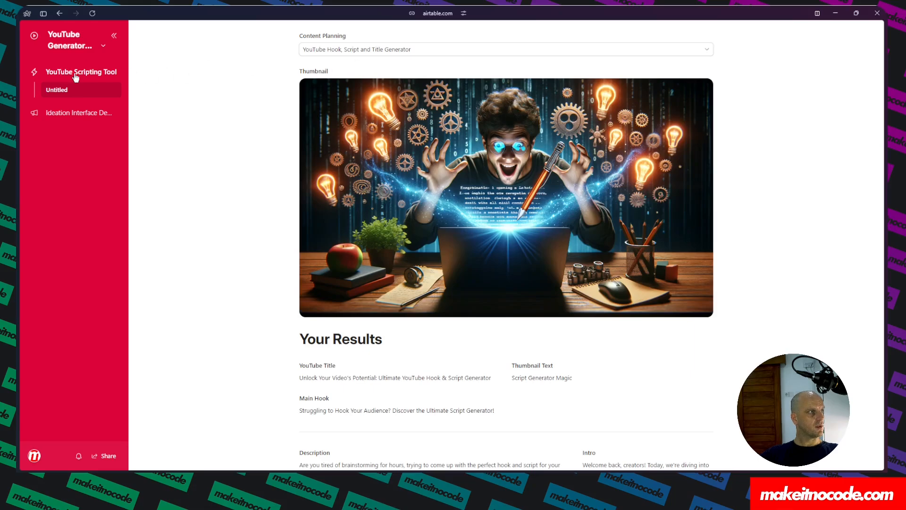
# Open the base's data and compare the Email values across the Content Planning records.
pyautogui.click(97, 50)
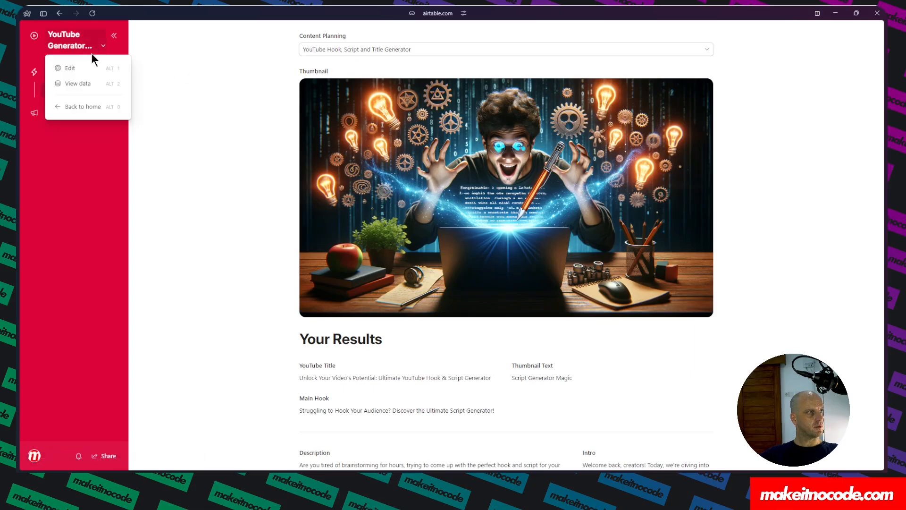
pyautogui.click(77, 84)
pyautogui.click(777, 188)
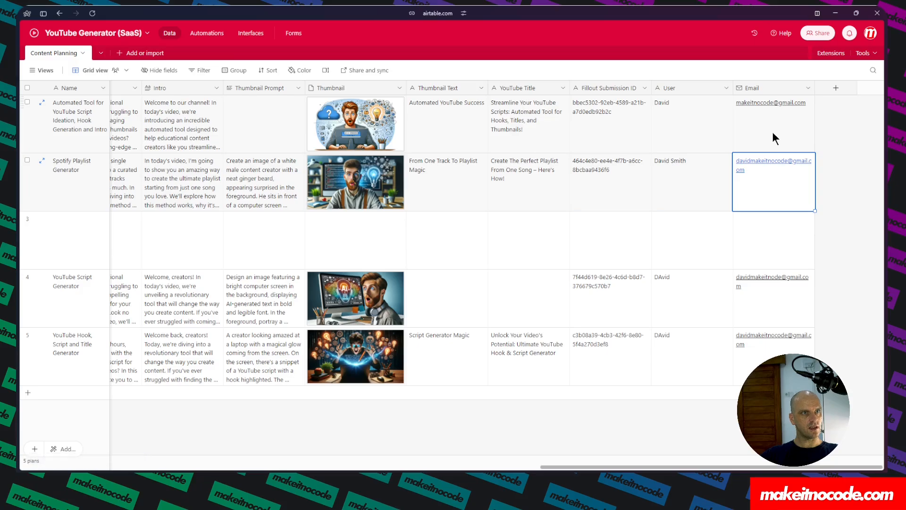
pyautogui.click(771, 358)
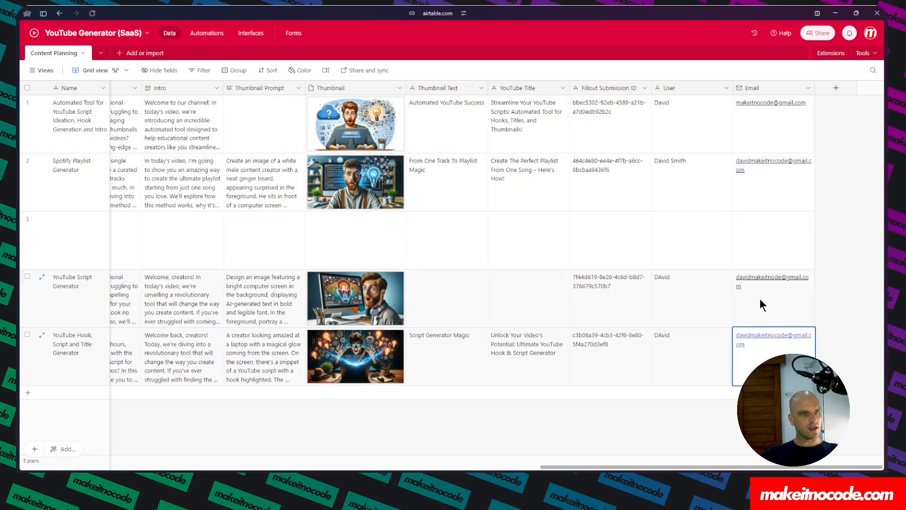
pyautogui.click(759, 297)
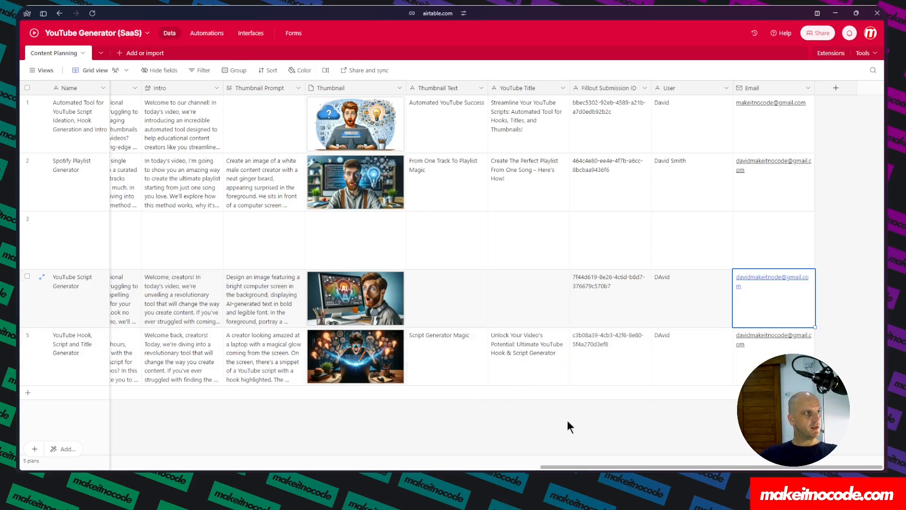
pyautogui.click(34, 34)
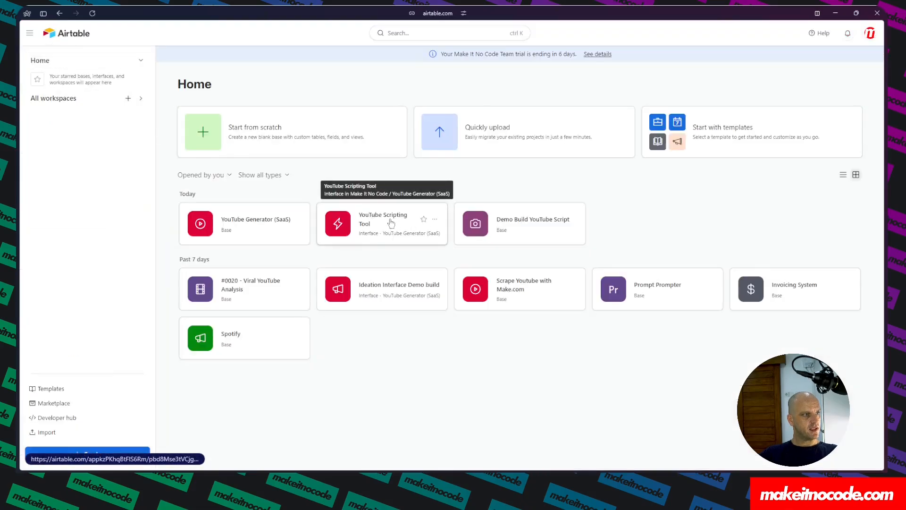
pyautogui.click(274, 225)
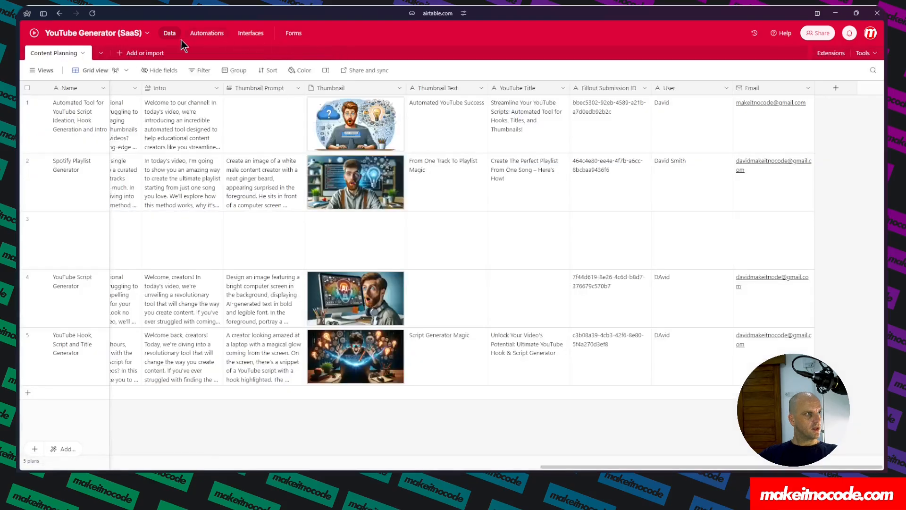
# Open the base's public read-only share link from the share settings.
pyautogui.click(816, 33)
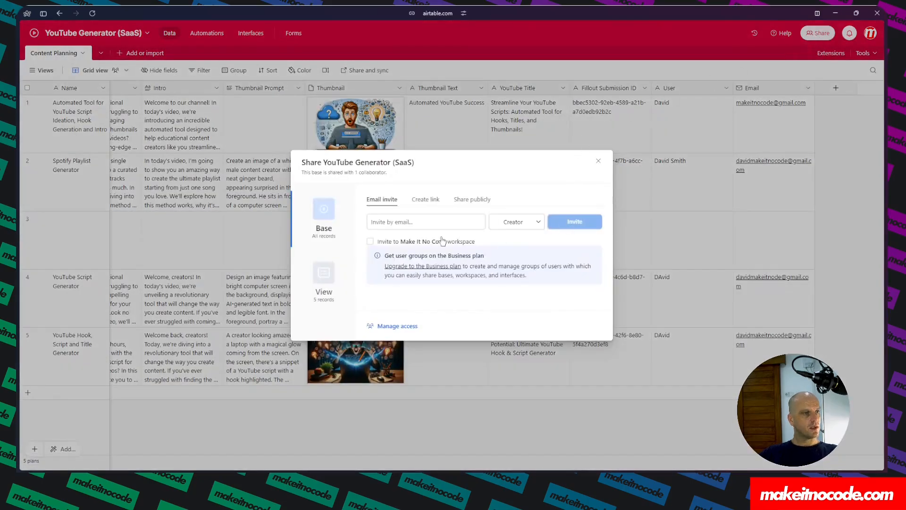
pyautogui.click(469, 207)
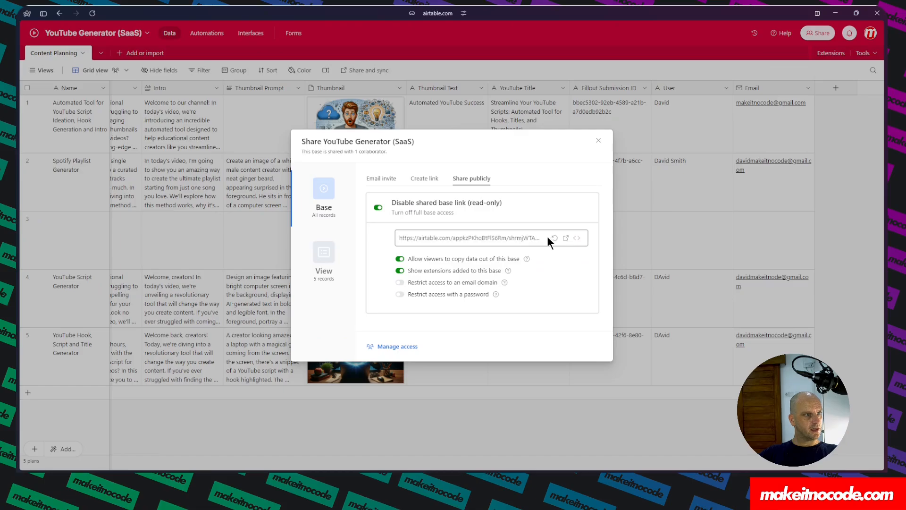
pyautogui.click(565, 238)
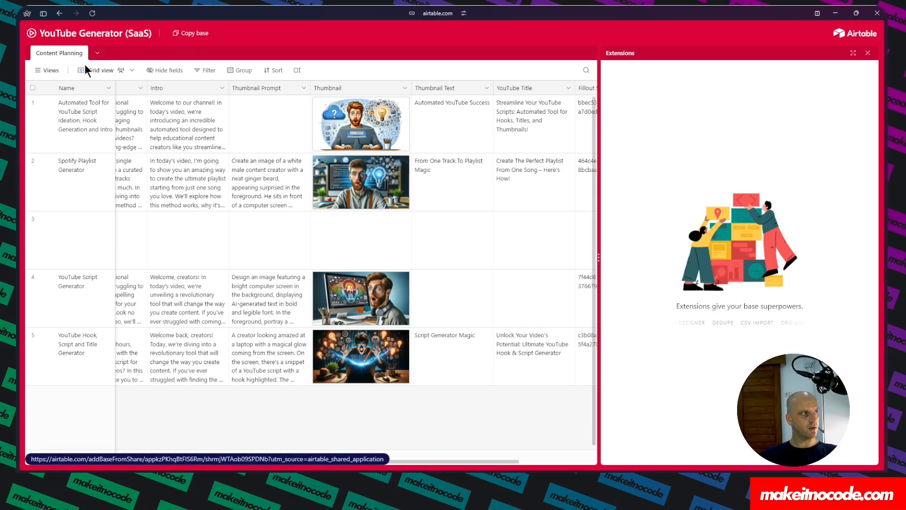
# Open the YouTube Hook Generator template form in Fillout and review its Contact Form, Ideaton and Ending pages.
pyautogui.moveTo(20, 75)
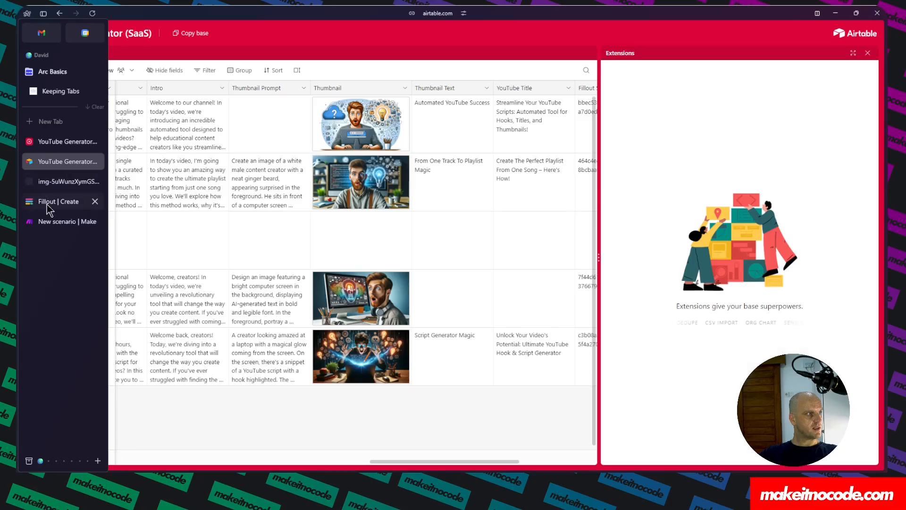
pyautogui.click(47, 203)
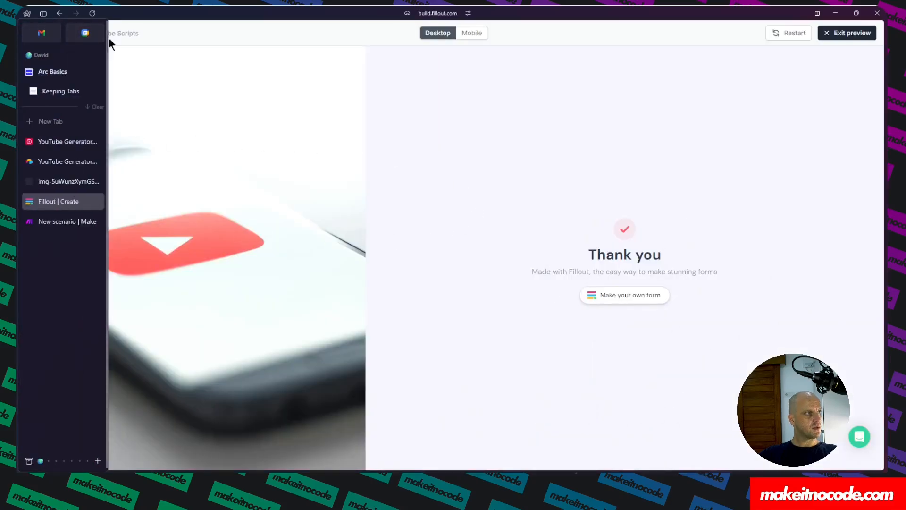
pyautogui.click(40, 39)
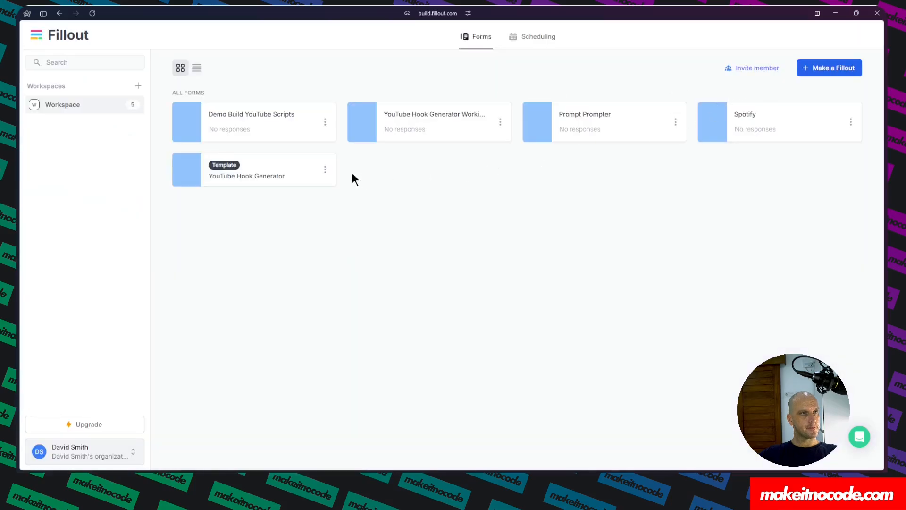
pyautogui.click(264, 165)
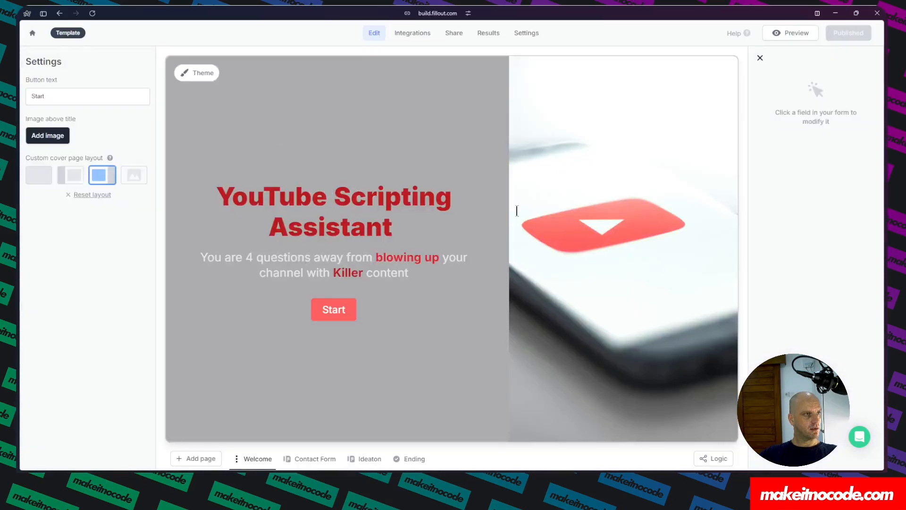
pyautogui.click(302, 460)
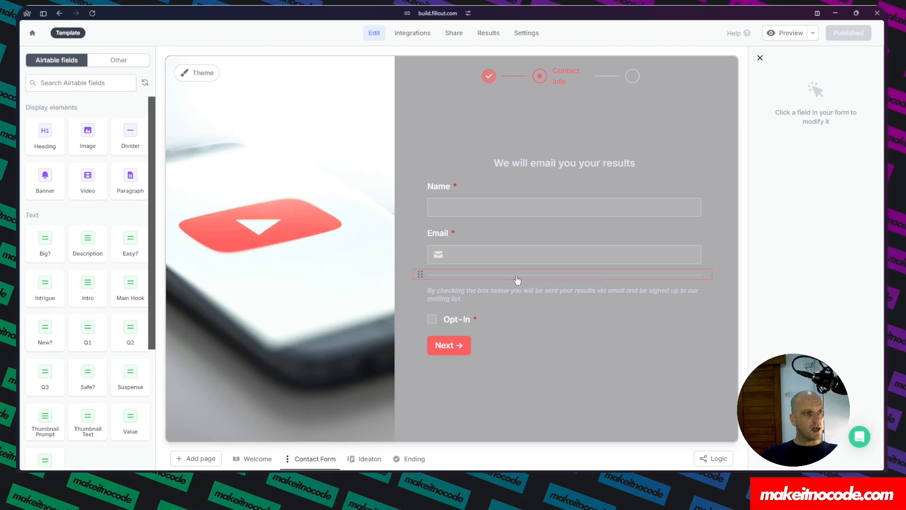
pyautogui.click(357, 461)
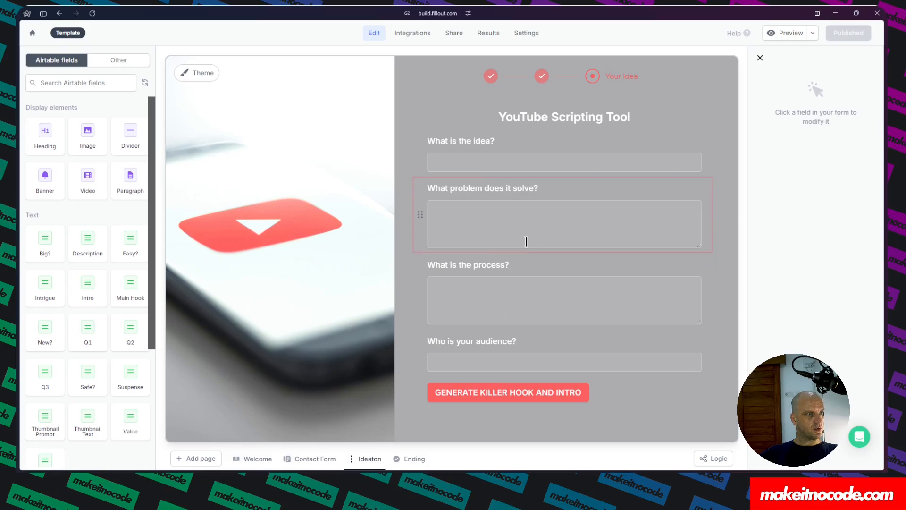
pyautogui.click(409, 459)
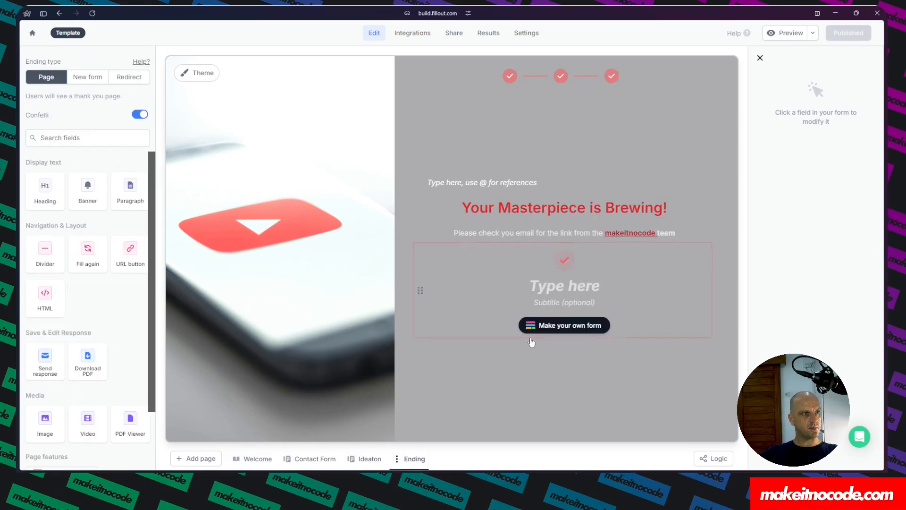
# Switch to the Make scenario and export its blueprint.
pyautogui.moveTo(19, 151)
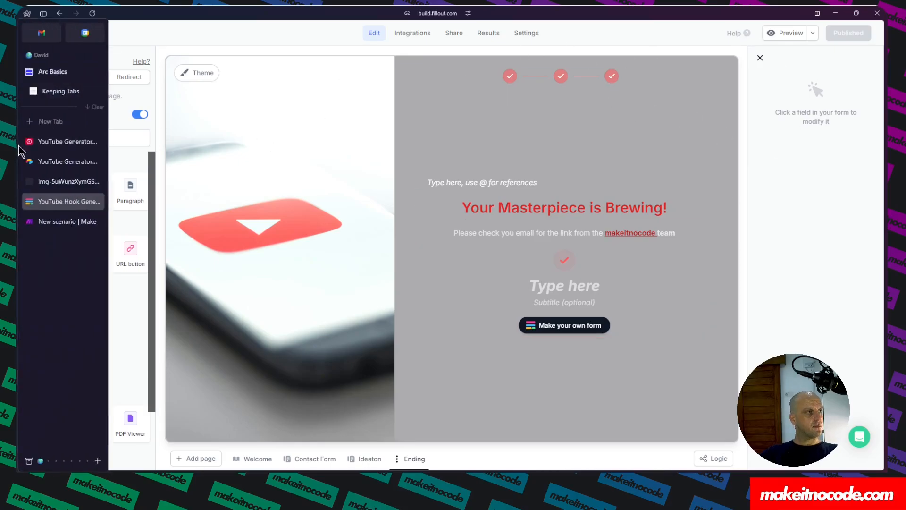
pyautogui.click(47, 222)
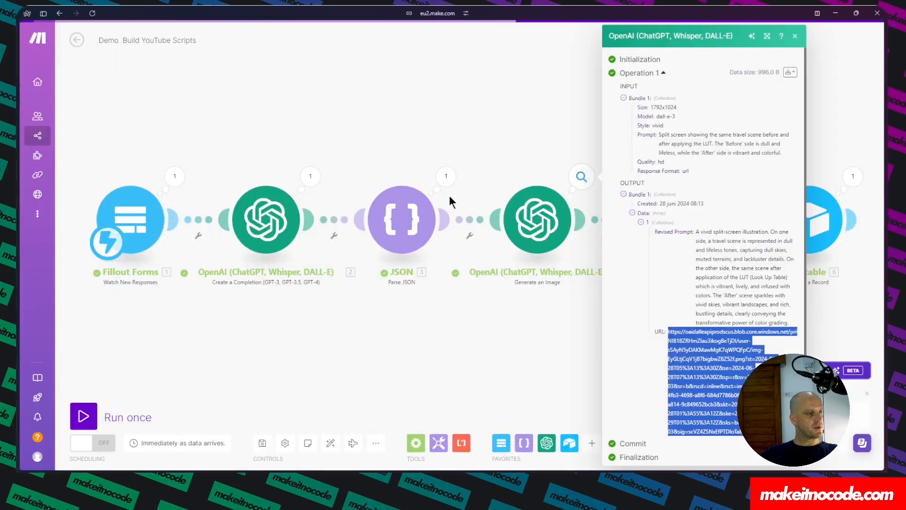
pyautogui.click(375, 442)
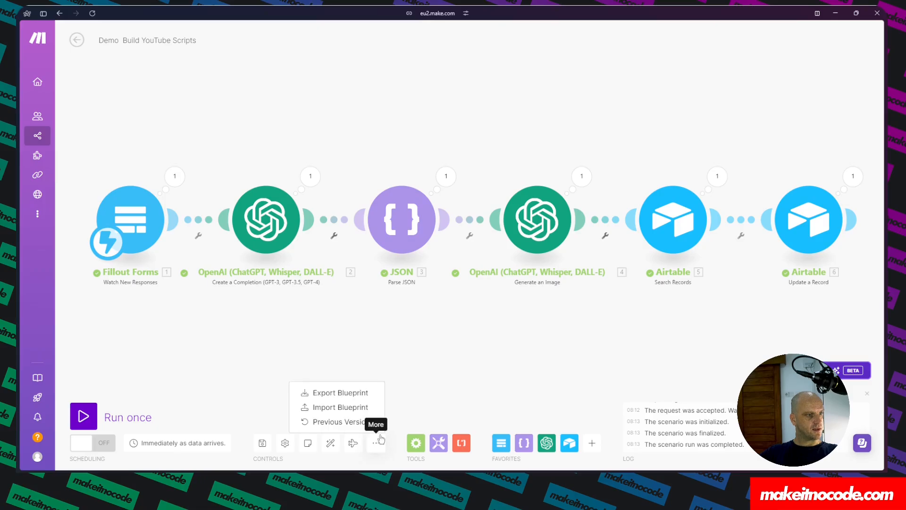
pyautogui.click(336, 392)
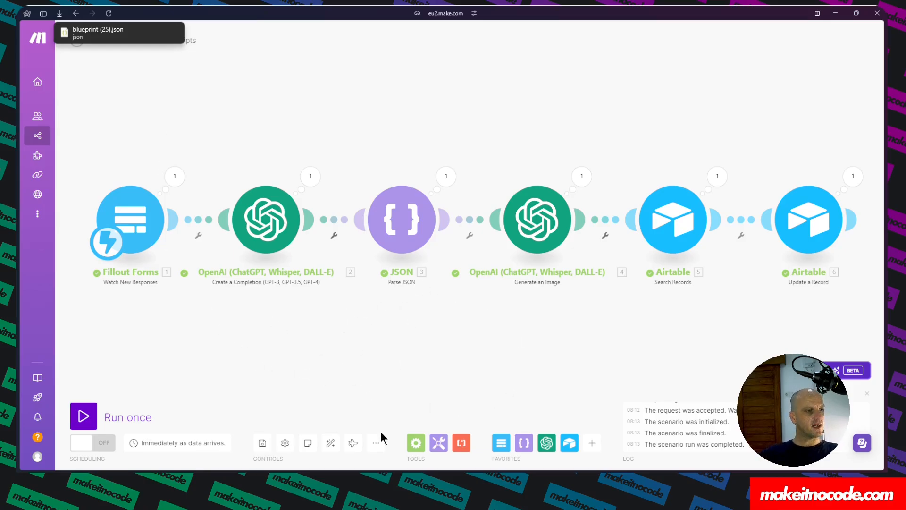
# Import a blueprint into the scenario, choosing blueprint (25).json from the Downloads folder.
pyautogui.click(377, 444)
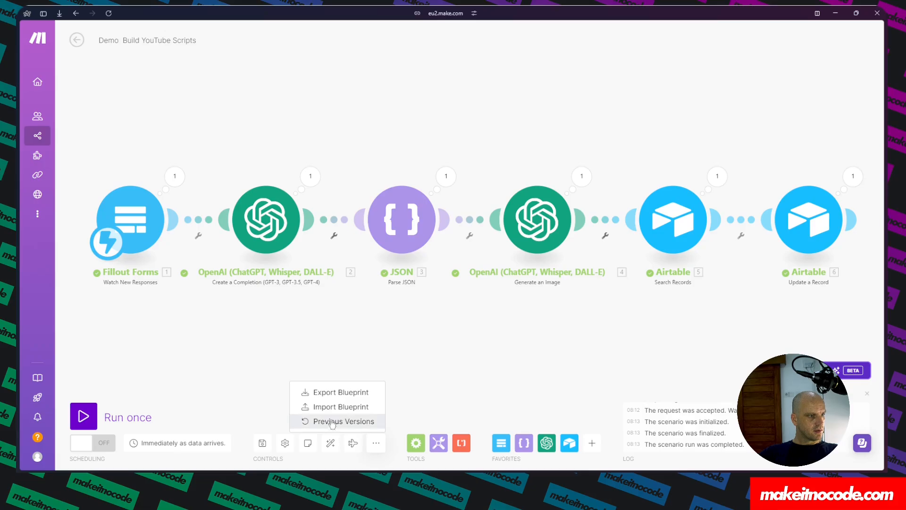
pyautogui.click(339, 406)
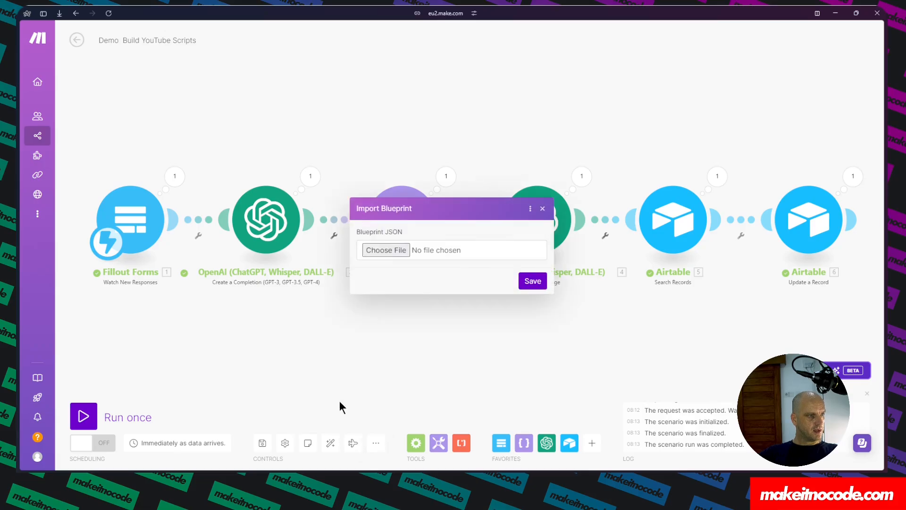
pyautogui.click(397, 249)
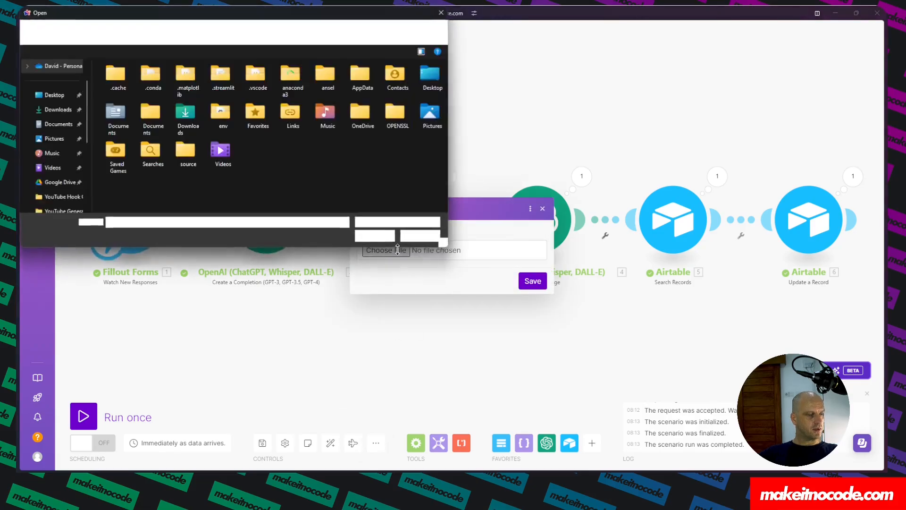
pyautogui.click(57, 112)
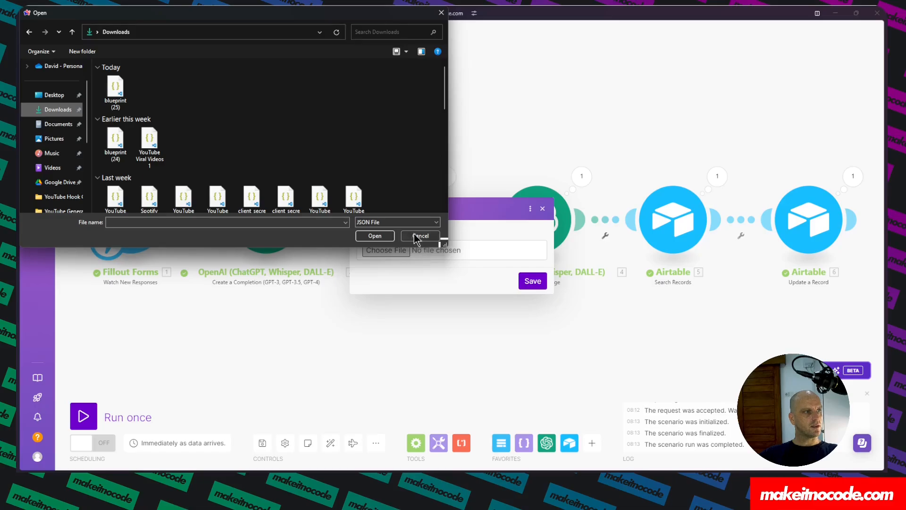
pyautogui.click(371, 236)
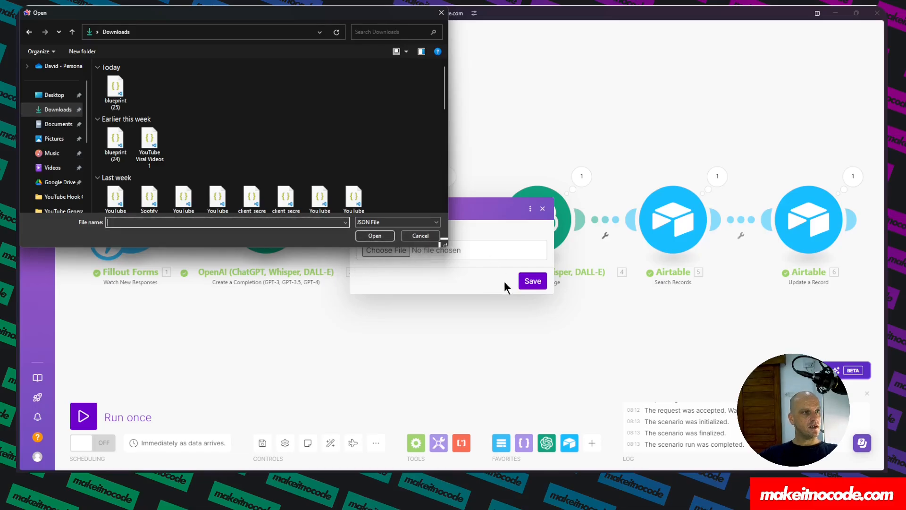
pyautogui.click(118, 92)
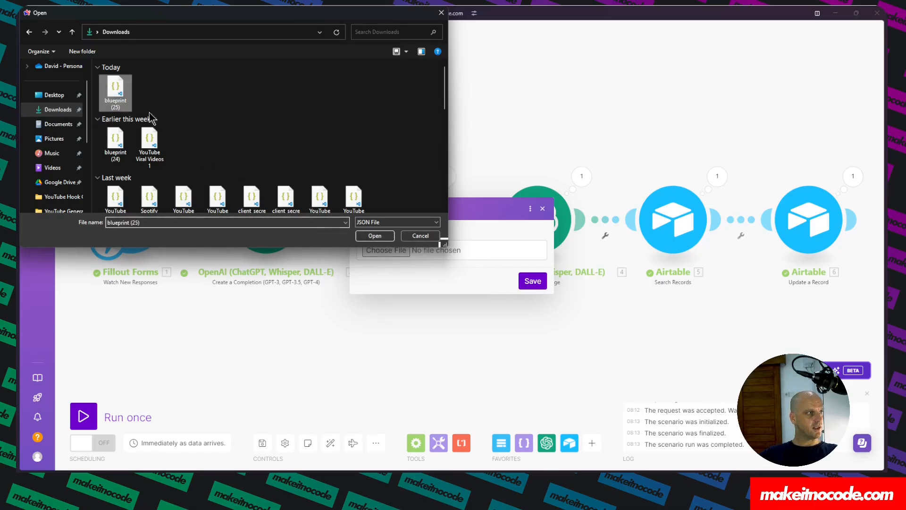
pyautogui.click(375, 236)
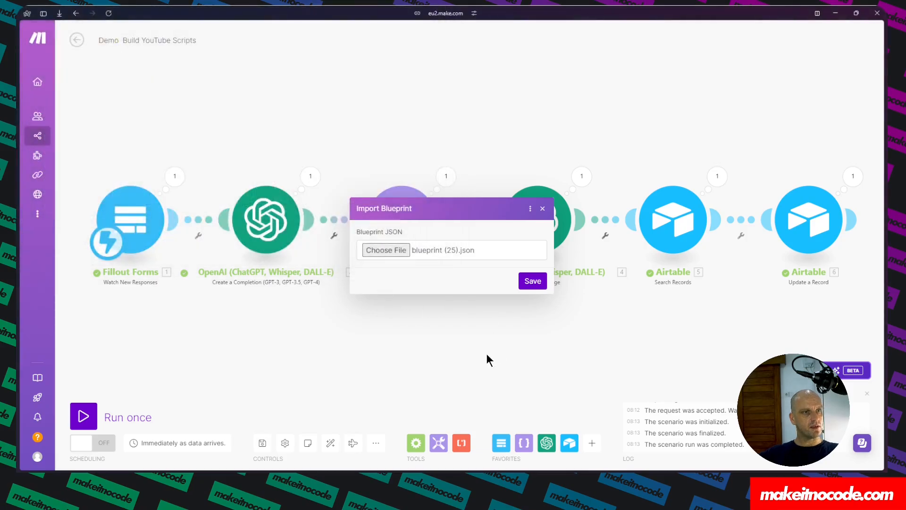